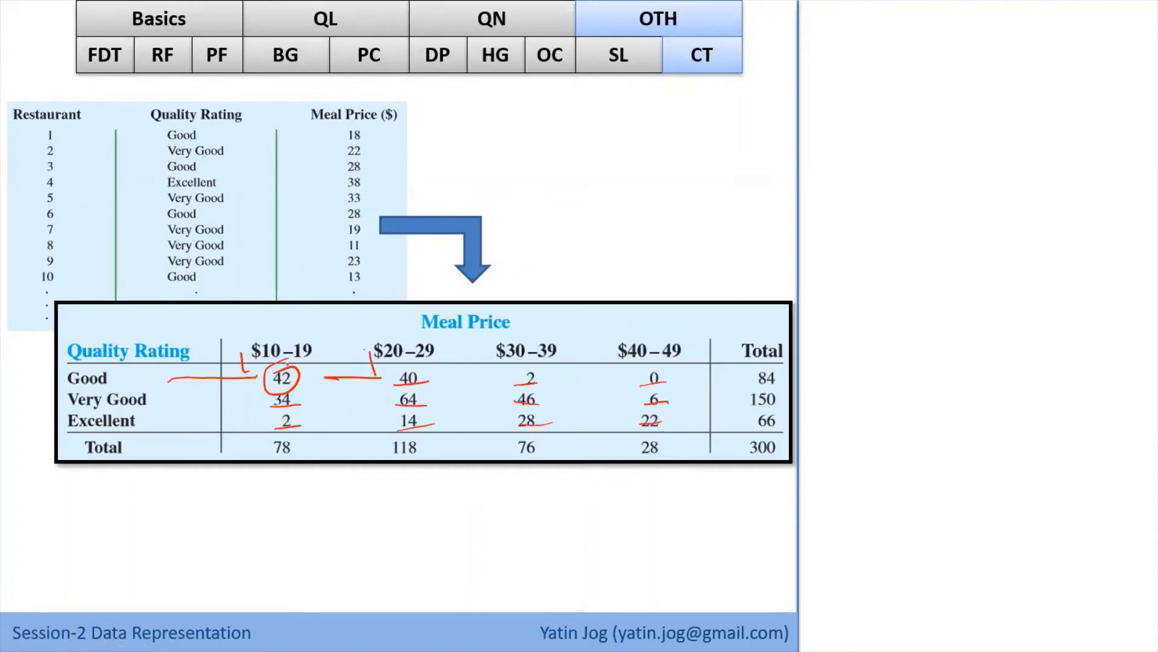
Circle the 42 count and the 300 grand total, and box the Good and $10–19 headings of the crosstab
{"action": "mouse_move", "coordinate": [280, 364]}
{"action": "left_mouse_down"}
{"action": "mouse_move", "coordinate": [266, 384]}
{"action": "mouse_move", "coordinate": [301, 374]}
{"action": "mouse_move", "coordinate": [290, 389]}
{"action": "mouse_move", "coordinate": [272, 385]}
{"action": "left_mouse_up"}
{"action": "mouse_move", "coordinate": [784, 430]}
{"action": "left_mouse_down"}
{"action": "mouse_move", "coordinate": [757, 463]}
{"action": "mouse_move", "coordinate": [773, 421]}
{"action": "left_mouse_up"}
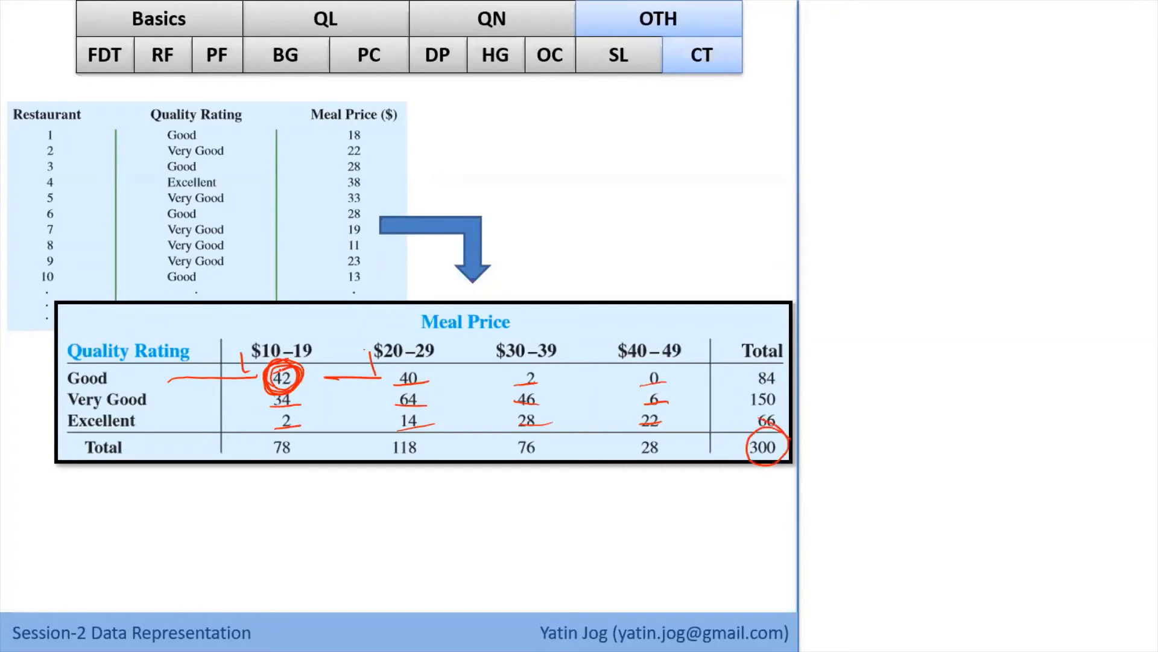
{"action": "left_click_drag", "start_coordinate": [64, 390], "coordinate": [115, 384]}
{"action": "mouse_move", "coordinate": [244, 326]}
{"action": "left_mouse_down"}
{"action": "mouse_move", "coordinate": [241, 362]}
{"action": "mouse_move", "coordinate": [287, 324]}
{"action": "mouse_move", "coordinate": [320, 365]}
{"action": "mouse_move", "coordinate": [241, 367]}
{"action": "left_mouse_up"}
{"action": "mouse_move", "coordinate": [64, 384]}
{"action": "left_mouse_down"}
{"action": "mouse_move", "coordinate": [66, 367]}
{"action": "mouse_move", "coordinate": [121, 362]}
{"action": "mouse_move", "coordinate": [95, 391]}
{"action": "left_mouse_up"}
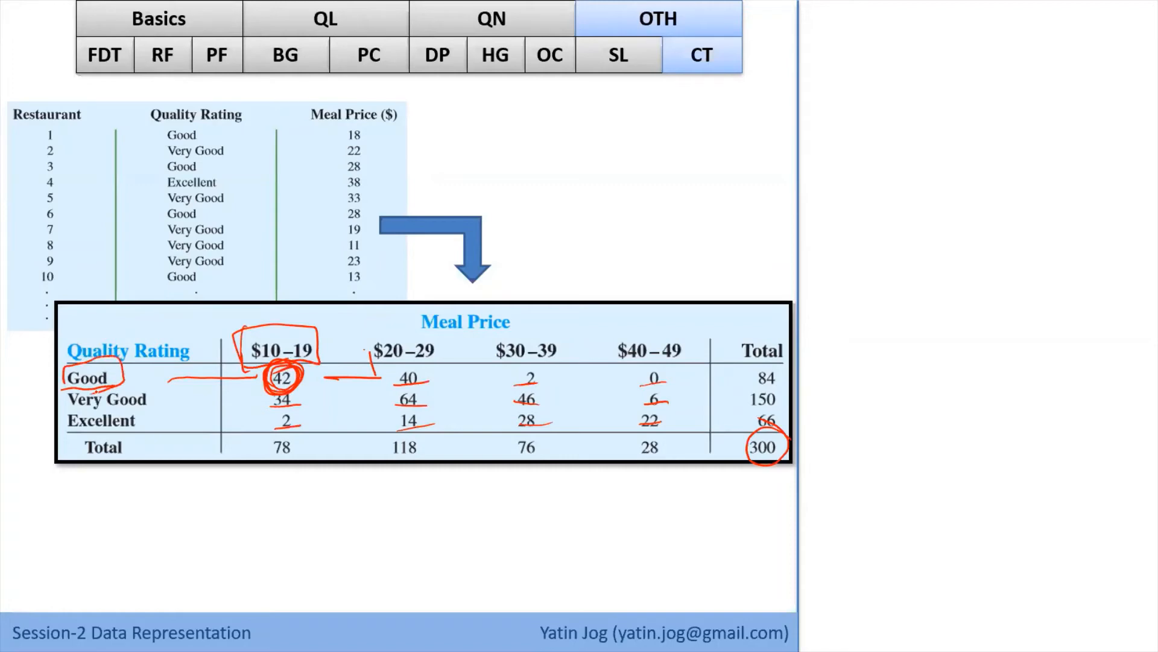
Circle the 40 count, mark the 300 total again, and box its Good and $20–29 headings
{"action": "mouse_move", "coordinate": [429, 366]}
{"action": "left_mouse_down"}
{"action": "mouse_move", "coordinate": [403, 362]}
{"action": "mouse_move", "coordinate": [410, 385]}
{"action": "mouse_move", "coordinate": [385, 373]}
{"action": "mouse_move", "coordinate": [391, 388]}
{"action": "left_mouse_up"}
{"action": "left_click_drag", "start_coordinate": [749, 465], "coordinate": [790, 449]}
{"action": "mouse_move", "coordinate": [66, 391]}
{"action": "left_mouse_down"}
{"action": "mouse_move", "coordinate": [111, 355]}
{"action": "mouse_move", "coordinate": [122, 378]}
{"action": "left_mouse_up"}
{"action": "mouse_move", "coordinate": [369, 361]}
{"action": "left_mouse_down"}
{"action": "mouse_move", "coordinate": [366, 327]}
{"action": "mouse_move", "coordinate": [401, 327]}
{"action": "mouse_move", "coordinate": [444, 361]}
{"action": "left_mouse_up"}
Circle the 28 count in the Excellent row, mark the 300 total, and box the Excellent and $30–39 headings
{"action": "mouse_move", "coordinate": [540, 409]}
{"action": "left_mouse_down"}
{"action": "mouse_move", "coordinate": [514, 408]}
{"action": "mouse_move", "coordinate": [546, 427]}
{"action": "mouse_move", "coordinate": [512, 416]}
{"action": "mouse_move", "coordinate": [546, 410]}
{"action": "mouse_move", "coordinate": [540, 431]}
{"action": "left_mouse_up"}
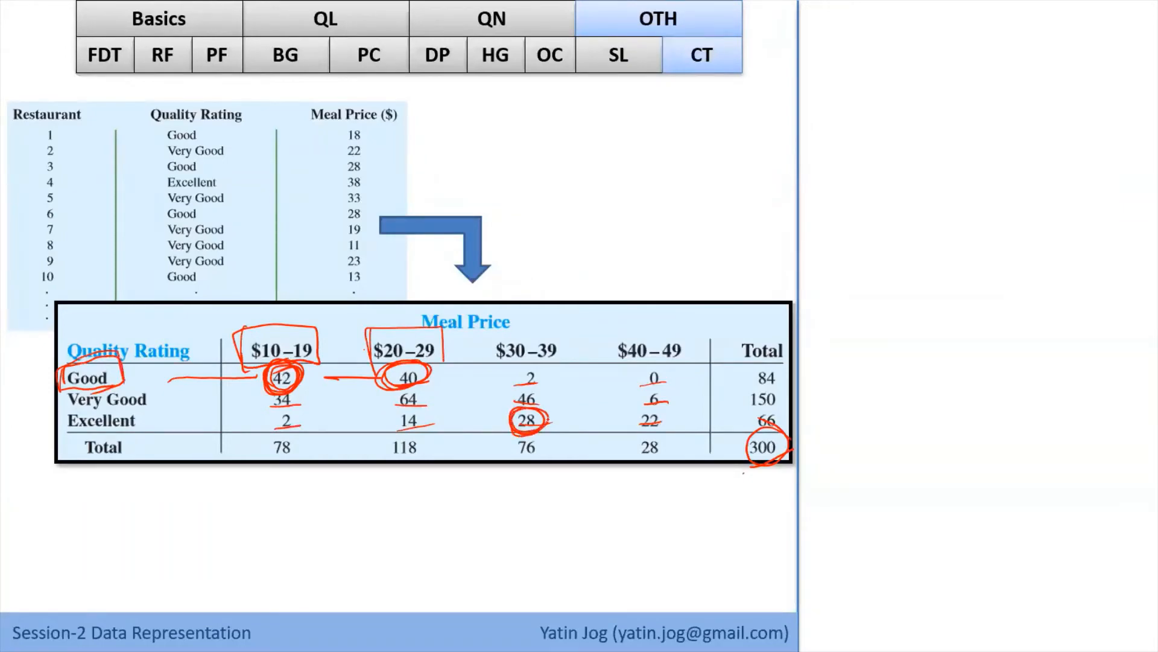
{"action": "left_click_drag", "start_coordinate": [790, 447], "coordinate": [767, 478]}
{"action": "mouse_move", "coordinate": [60, 406]}
{"action": "left_mouse_down"}
{"action": "mouse_move", "coordinate": [59, 434]}
{"action": "mouse_move", "coordinate": [158, 412]}
{"action": "mouse_move", "coordinate": [67, 433]}
{"action": "left_mouse_up"}
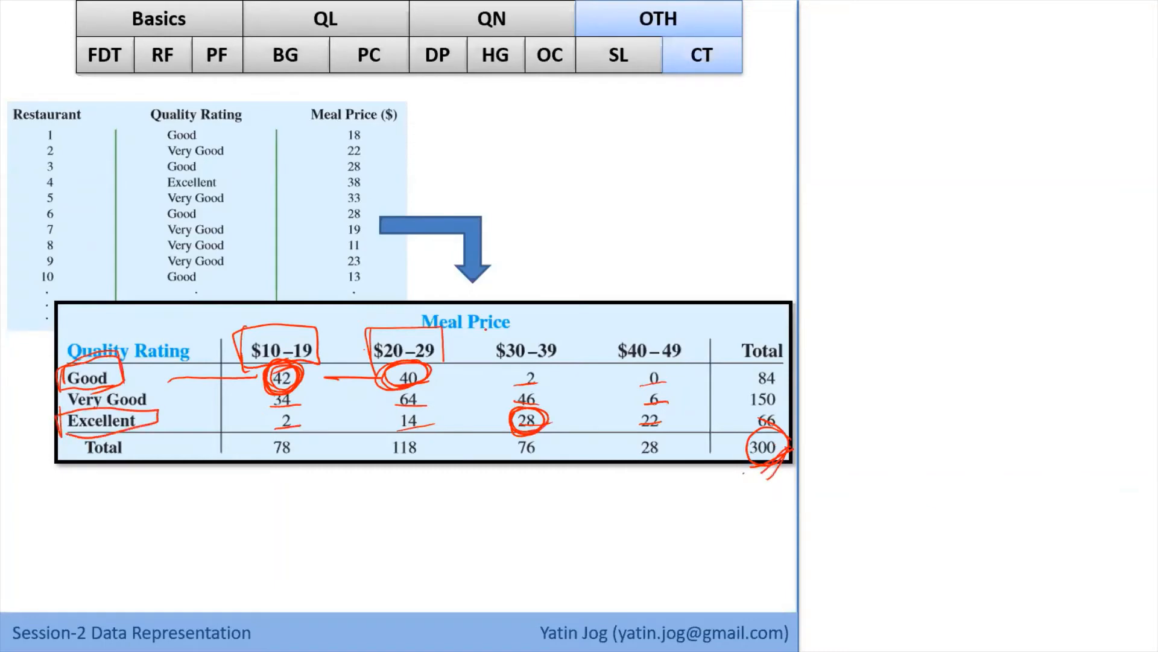
{"action": "left_click_drag", "start_coordinate": [487, 330], "coordinate": [564, 363]}
Circle the 6 count and box its Very Good and $40–49 headings
{"action": "mouse_move", "coordinate": [659, 384]}
{"action": "left_mouse_down"}
{"action": "mouse_move", "coordinate": [638, 404]}
{"action": "mouse_move", "coordinate": [675, 398]}
{"action": "left_mouse_up"}
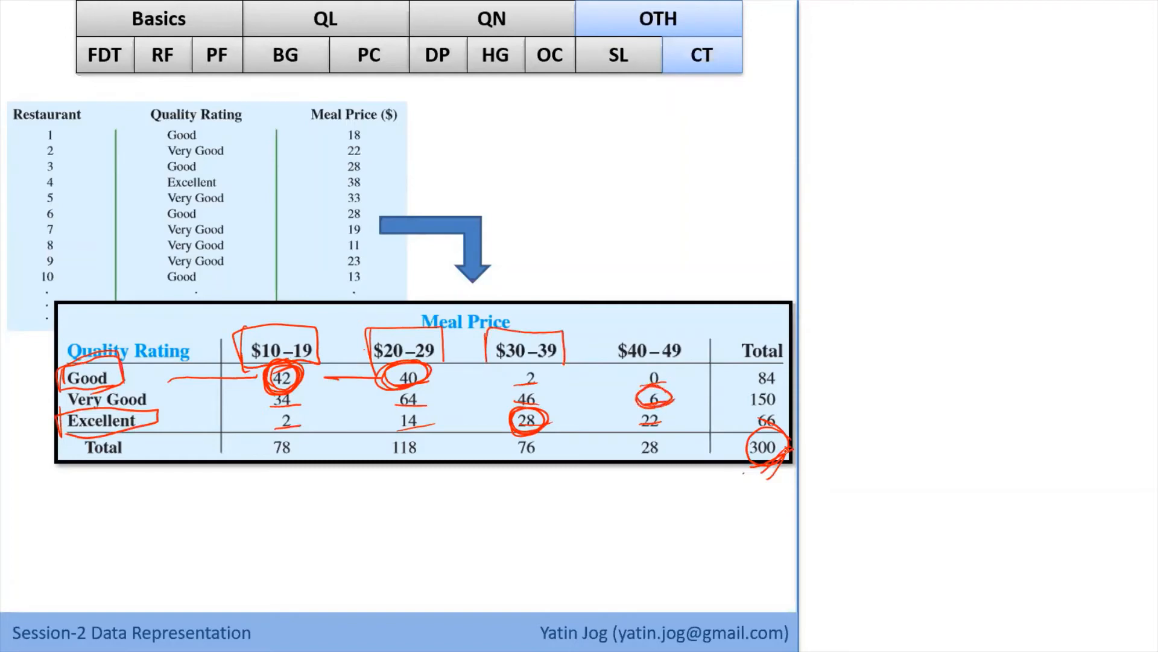
{"action": "mouse_move", "coordinate": [58, 382]}
{"action": "left_mouse_down"}
{"action": "mouse_move", "coordinate": [53, 392]}
{"action": "mouse_move", "coordinate": [148, 378]}
{"action": "mouse_move", "coordinate": [163, 411]}
{"action": "left_mouse_up"}
{"action": "mouse_move", "coordinate": [608, 330]}
{"action": "left_mouse_down"}
{"action": "mouse_move", "coordinate": [610, 362]}
{"action": "mouse_move", "coordinate": [657, 330]}
{"action": "mouse_move", "coordinate": [697, 358]}
{"action": "left_mouse_up"}
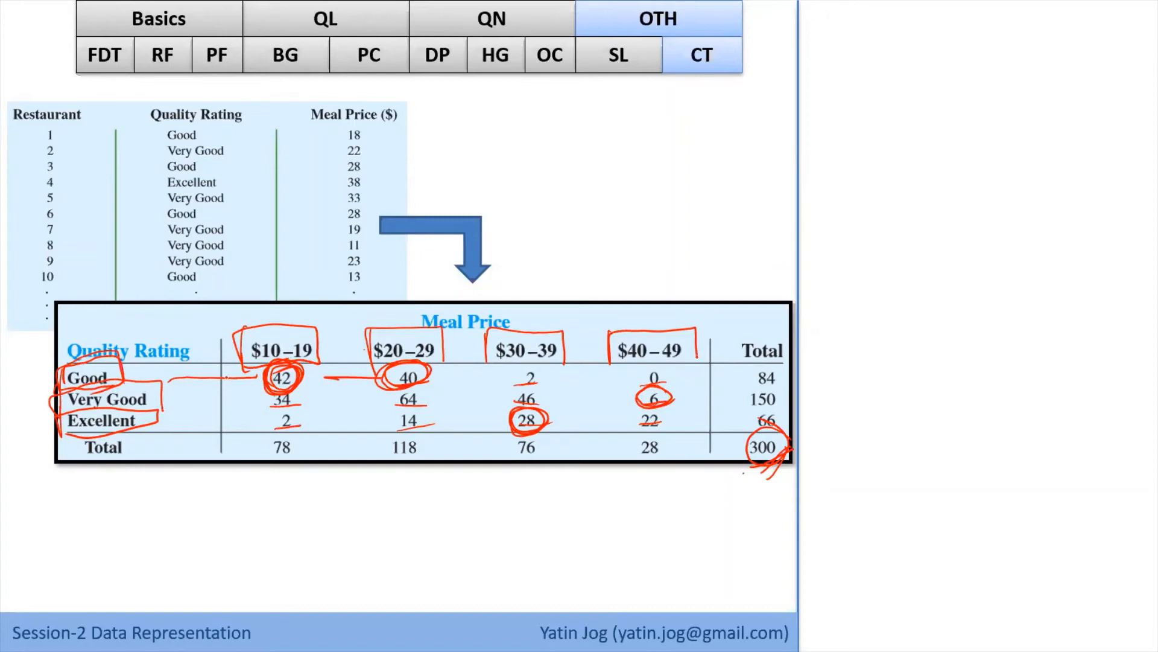
Hatch the inner cells of the crosstab with diagonal pen strokes, leaving out the totals
{"action": "left_click_drag", "start_coordinate": [226, 392], "coordinate": [284, 369]}
{"action": "left_click_drag", "start_coordinate": [276, 416], "coordinate": [386, 365]}
{"action": "left_click_drag", "start_coordinate": [352, 425], "coordinate": [498, 368]}
{"action": "left_click_drag", "start_coordinate": [460, 443], "coordinate": [581, 377]}
{"action": "left_click_drag", "start_coordinate": [597, 429], "coordinate": [699, 363]}
{"action": "left_click_drag", "start_coordinate": [671, 426], "coordinate": [709, 397]}
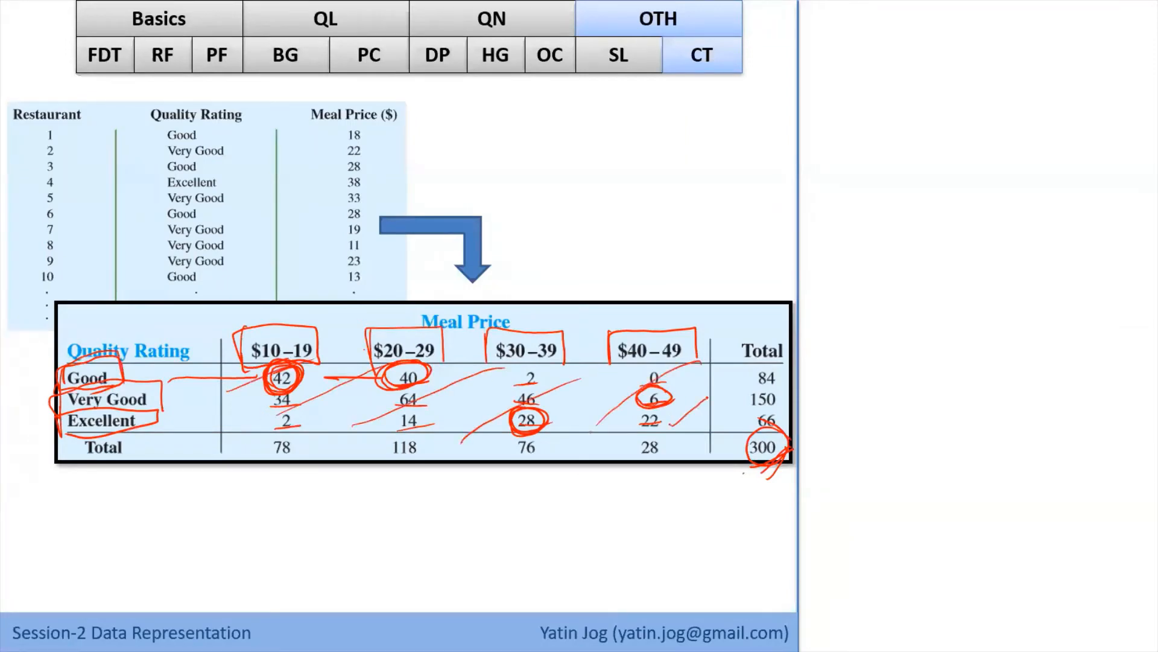
{"action": "left_click_drag", "start_coordinate": [566, 391], "coordinate": [601, 362]}
Draw a leader line from the hatched cells and handwrite the label "joint" below the table
{"action": "mouse_move", "coordinate": [243, 412]}
{"action": "left_mouse_down"}
{"action": "mouse_move", "coordinate": [208, 506]}
{"action": "mouse_move", "coordinate": [134, 571]}
{"action": "left_mouse_up"}
{"action": "left_click", "coordinate": [140, 517]}
{"action": "left_click", "coordinate": [181, 519]}
{"action": "left_click_drag", "start_coordinate": [163, 526], "coordinate": [185, 535]}
{"action": "left_click", "coordinate": [172, 508]}
{"action": "left_click_drag", "start_coordinate": [193, 513], "coordinate": [218, 523]}
{"action": "mouse_move", "coordinate": [212, 487]}
{"action": "left_mouse_down"}
{"action": "mouse_move", "coordinate": [225, 532]}
{"action": "mouse_move", "coordinate": [226, 503]}
{"action": "left_mouse_up"}
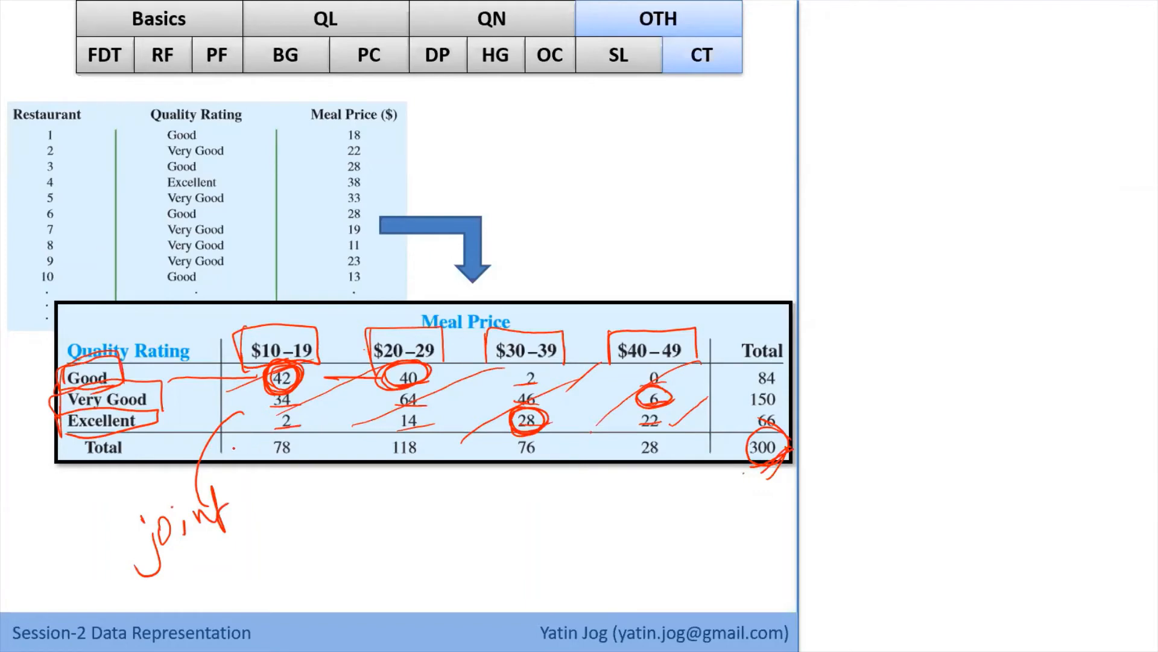
Draw arrows to the Total row and Total column, then emphasize the 78 total, its $10–19 heading and the 300 total
{"action": "mouse_move", "coordinate": [223, 447]}
{"action": "left_mouse_down"}
{"action": "mouse_move", "coordinate": [252, 447]}
{"action": "mouse_move", "coordinate": [248, 457]}
{"action": "left_mouse_up"}
{"action": "mouse_move", "coordinate": [754, 306]}
{"action": "left_mouse_down"}
{"action": "mouse_move", "coordinate": [756, 330]}
{"action": "mouse_move", "coordinate": [763, 320]}
{"action": "left_mouse_up"}
{"action": "mouse_move", "coordinate": [295, 435]}
{"action": "left_mouse_down"}
{"action": "mouse_move", "coordinate": [276, 463]}
{"action": "mouse_move", "coordinate": [269, 437]}
{"action": "mouse_move", "coordinate": [262, 446]}
{"action": "left_mouse_up"}
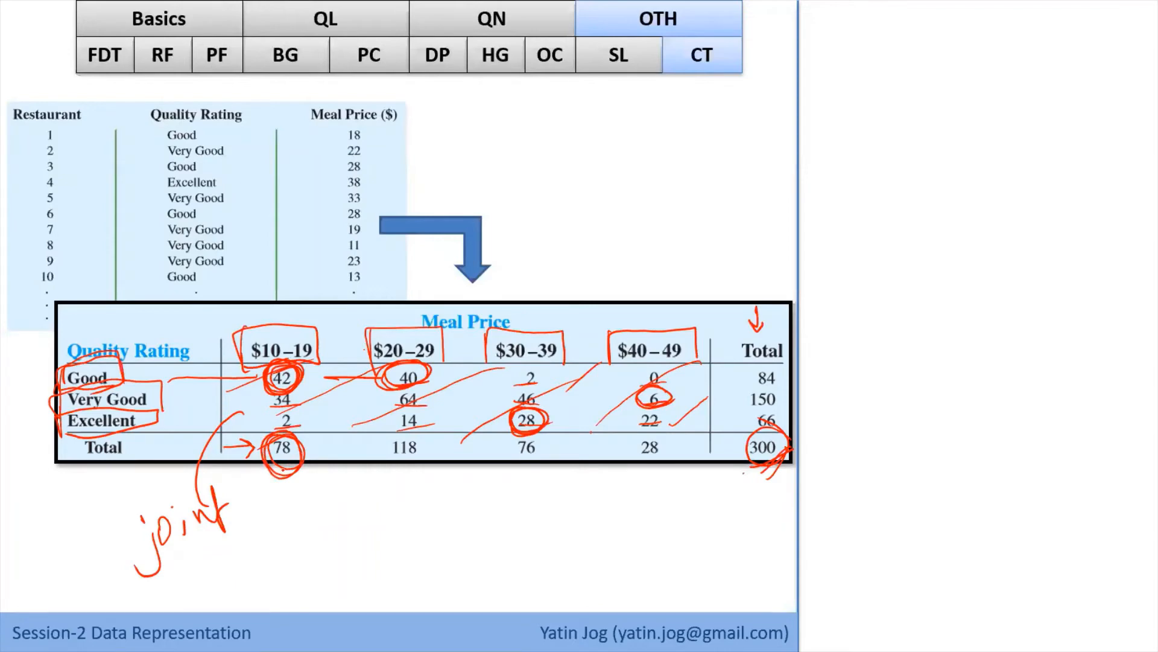
{"action": "left_click_drag", "start_coordinate": [768, 466], "coordinate": [755, 480]}
{"action": "mouse_move", "coordinate": [244, 364]}
{"action": "left_mouse_down"}
{"action": "mouse_move", "coordinate": [240, 323]}
{"action": "mouse_move", "coordinate": [324, 314]}
{"action": "mouse_move", "coordinate": [322, 368]}
{"action": "left_mouse_up"}
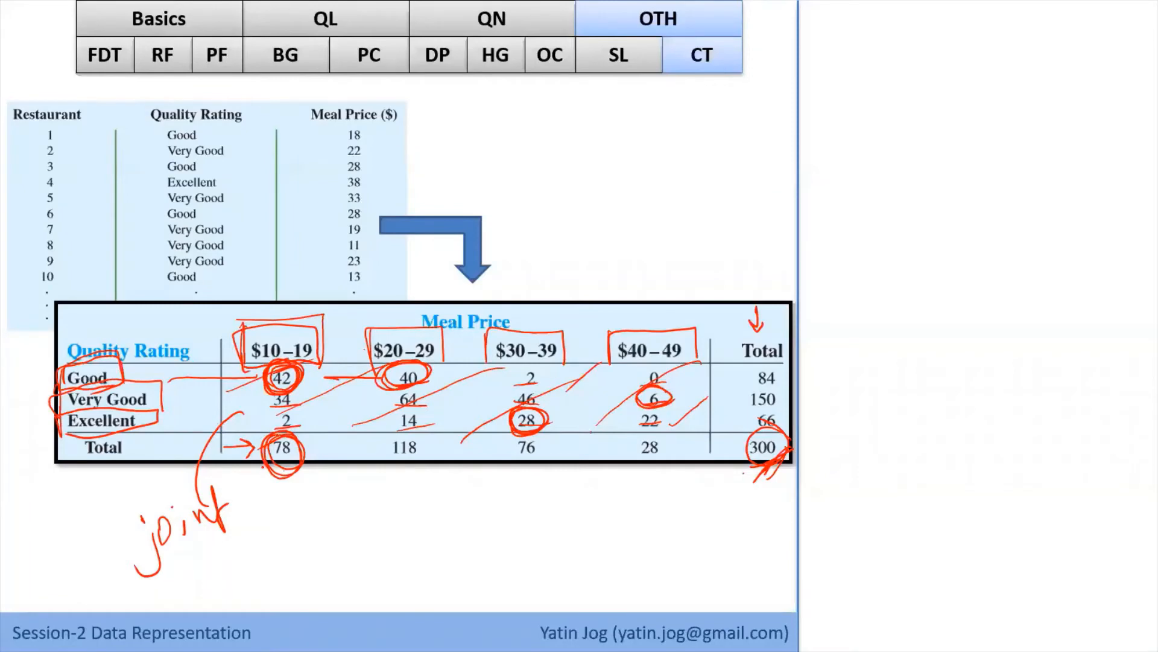
{"action": "left_click_drag", "start_coordinate": [245, 468], "coordinate": [313, 470]}
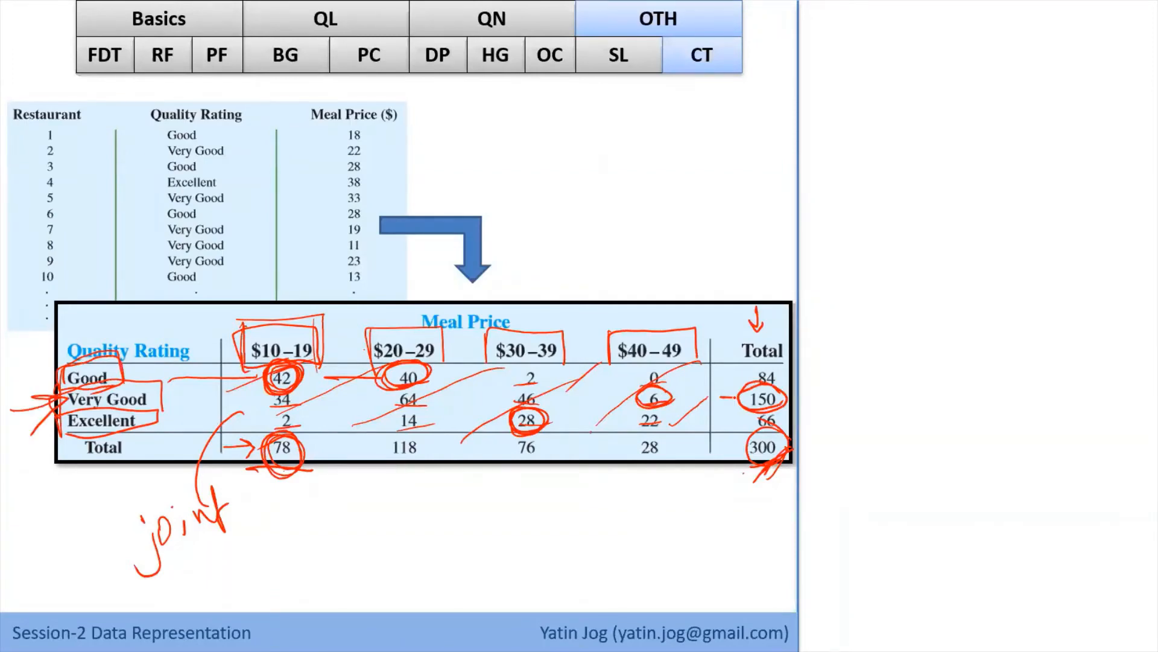
Draw leader lines from the column totals and row totals to below the table and handwrite a label for them
{"action": "left_click_drag", "start_coordinate": [295, 466], "coordinate": [392, 518]}
{"action": "left_click_drag", "start_coordinate": [413, 454], "coordinate": [388, 507]}
{"action": "left_click_drag", "start_coordinate": [524, 450], "coordinate": [392, 518]}
{"action": "left_click_drag", "start_coordinate": [647, 453], "coordinate": [395, 517]}
{"action": "mouse_move", "coordinate": [740, 403]}
{"action": "left_mouse_down"}
{"action": "mouse_move", "coordinate": [505, 497]}
{"action": "mouse_move", "coordinate": [562, 513]}
{"action": "left_mouse_up"}
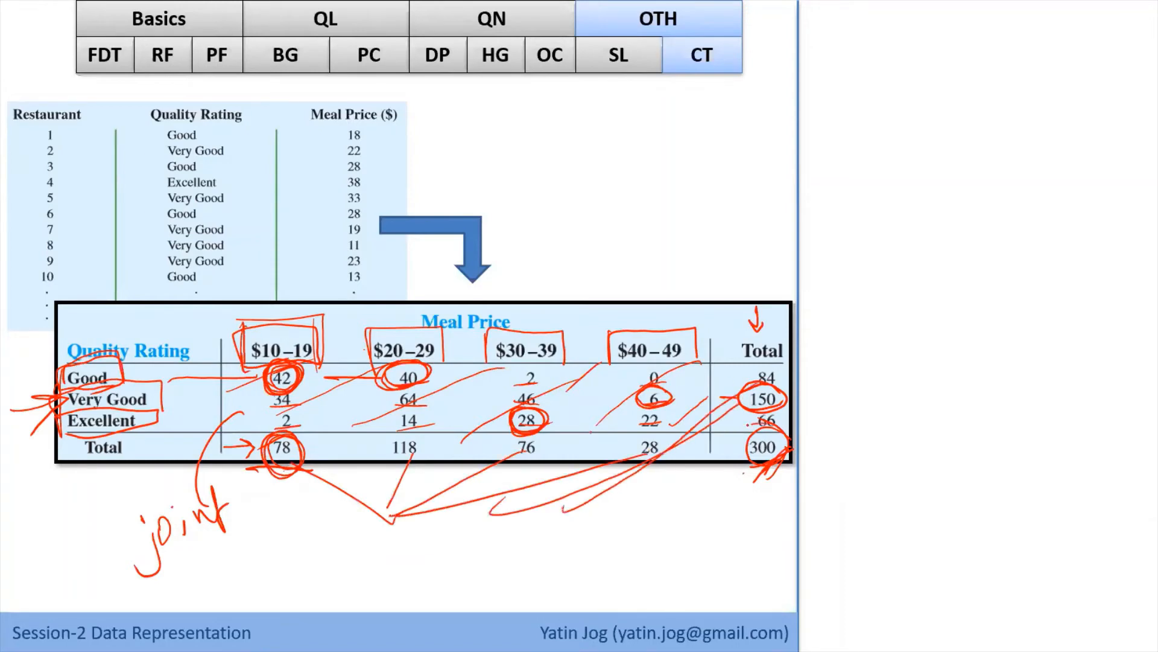
{"action": "left_click_drag", "start_coordinate": [754, 424], "coordinate": [602, 505]}
{"action": "mouse_move", "coordinate": [414, 572]}
{"action": "left_mouse_down"}
{"action": "mouse_move", "coordinate": [416, 533]}
{"action": "mouse_move", "coordinate": [448, 570]}
{"action": "mouse_move", "coordinate": [472, 567]}
{"action": "mouse_move", "coordinate": [501, 540]}
{"action": "mouse_move", "coordinate": [505, 577]}
{"action": "mouse_move", "coordinate": [541, 544]}
{"action": "mouse_move", "coordinate": [592, 551]}
{"action": "left_mouse_up"}
{"action": "left_click", "coordinate": [454, 560]}
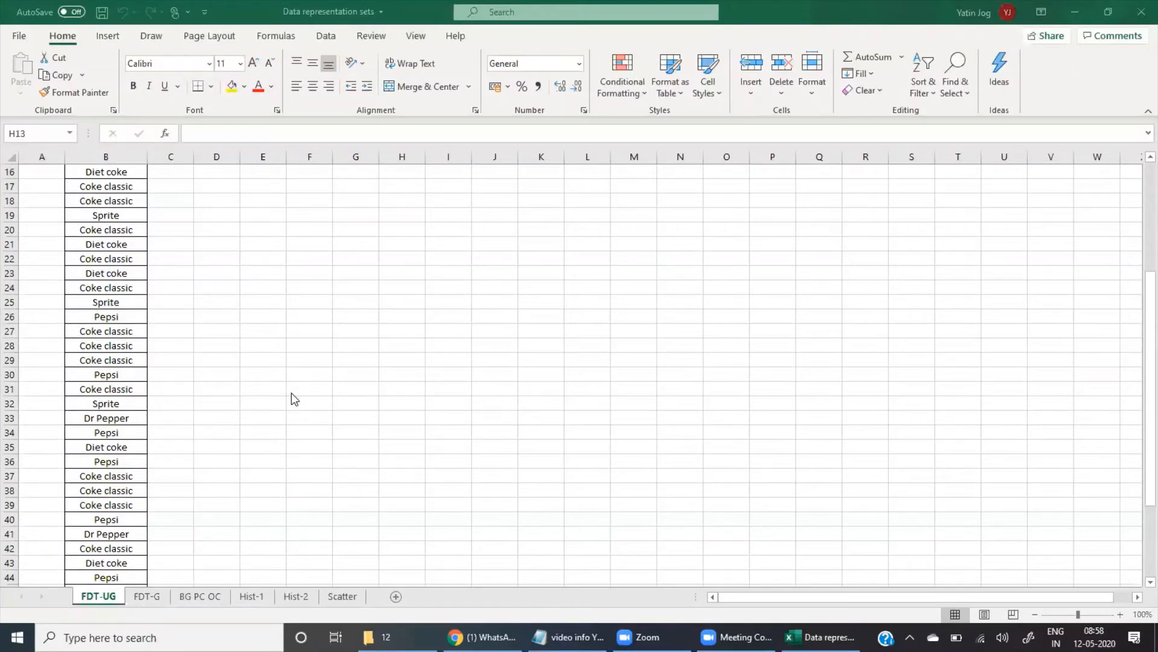
In Excel, look through the soft drink list in column B of the FDT-UG sheet
{"action": "scroll", "coordinate": [290, 396], "scroll_direction": "down", "scroll_amount": 5}
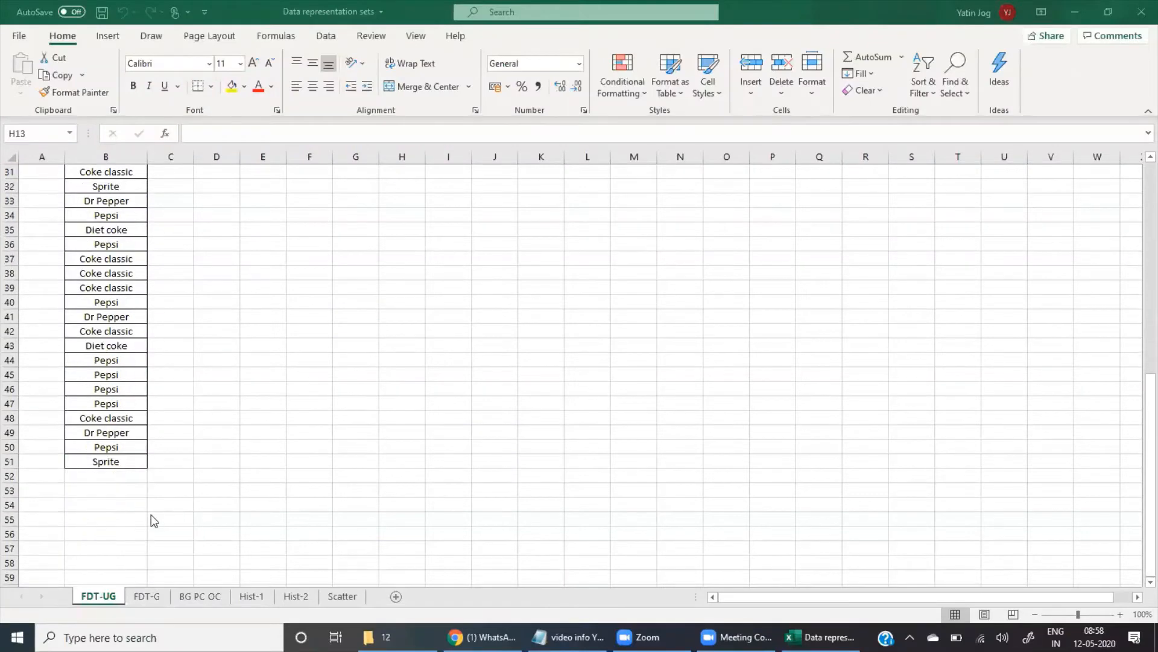
{"action": "scroll", "coordinate": [151, 515], "scroll_direction": "up", "scroll_amount": 10}
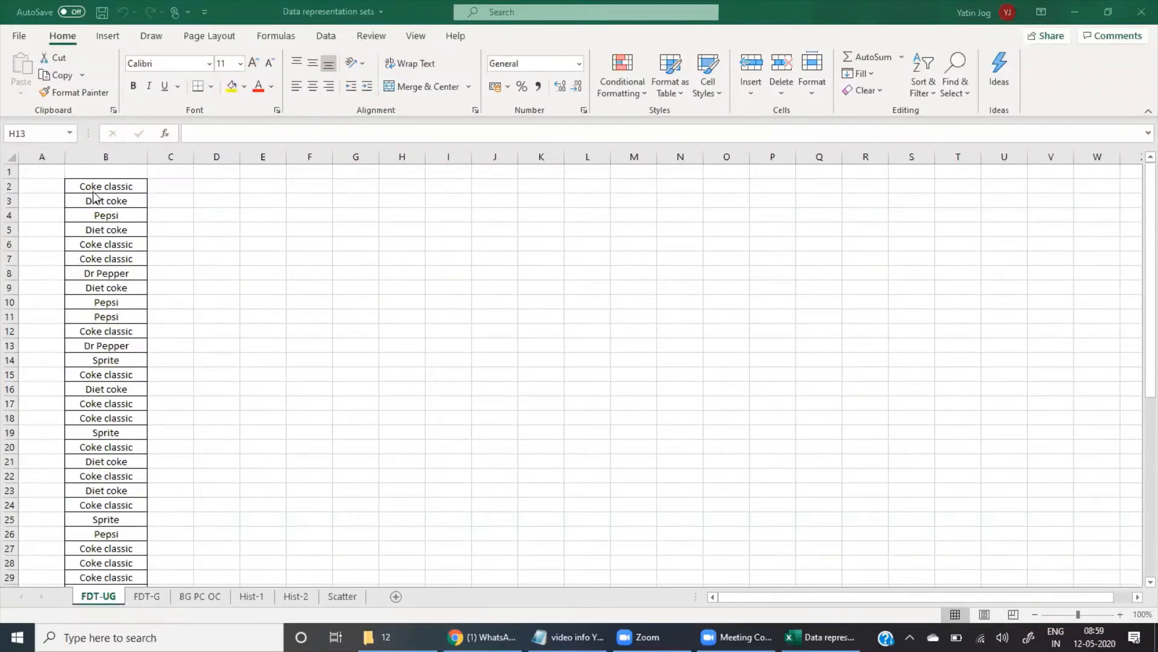
{"action": "scroll", "coordinate": [155, 331], "scroll_direction": "down", "scroll_amount": 8}
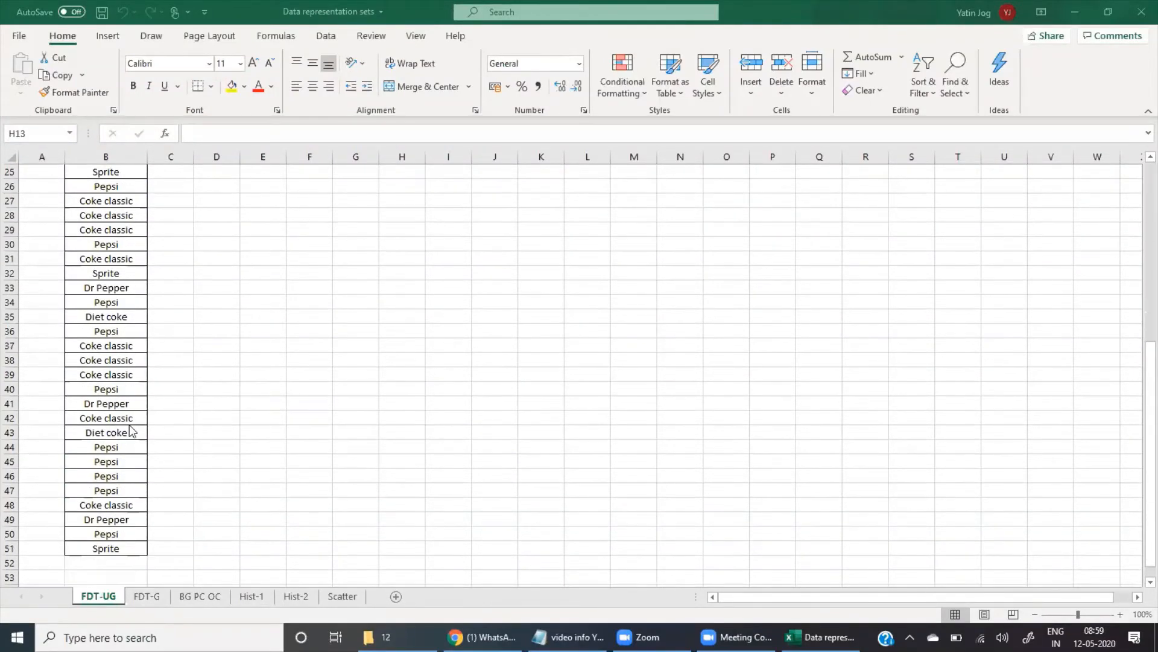
{"action": "scroll", "coordinate": [111, 546], "scroll_direction": "up", "scroll_amount": 8}
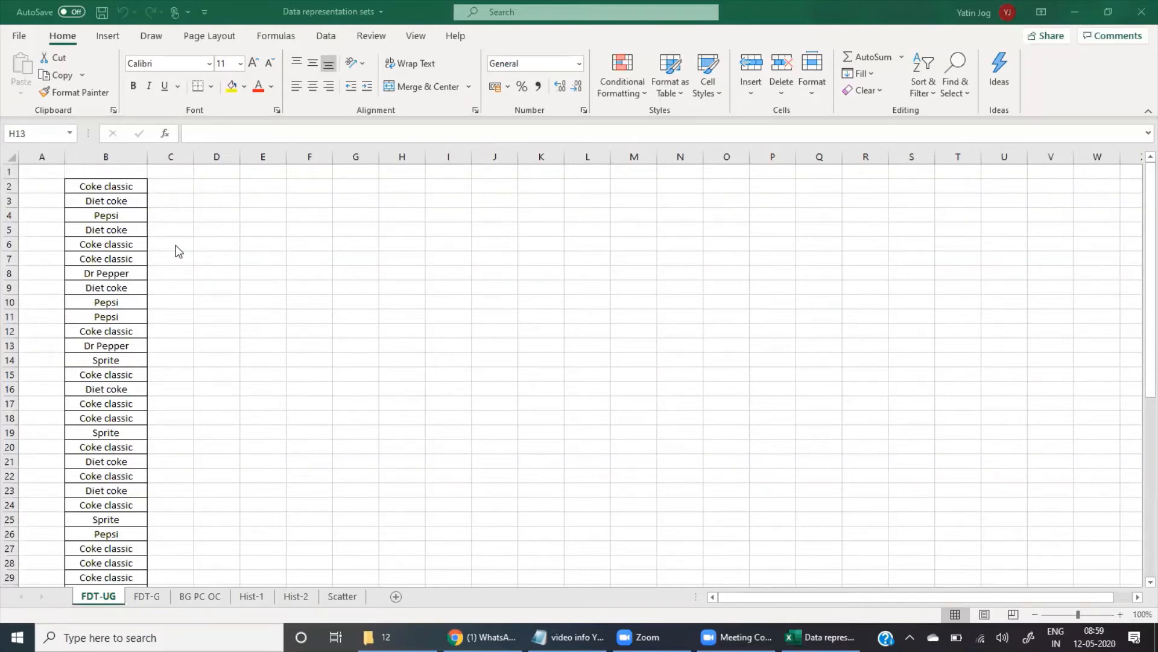
{"action": "scroll", "coordinate": [138, 398], "scroll_direction": "down", "scroll_amount": 3}
{"action": "scroll", "coordinate": [138, 398], "scroll_direction": "up", "scroll_amount": 3}
Copy the whole soft drink list B2:B51 into column D, starting at cell D2
{"action": "left_click", "coordinate": [90, 189]}
{"action": "left_click", "coordinate": [90, 187]}
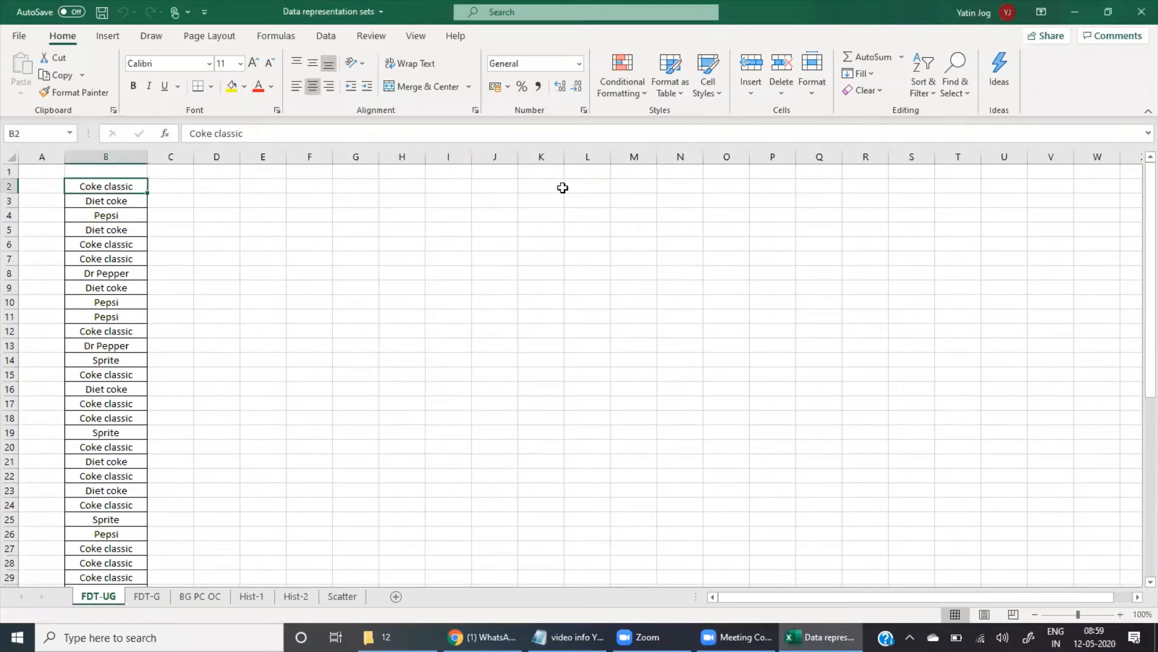
{"action": "key", "text": "ctrl+shift+Down"}
{"action": "key", "text": "ctrl+c"}
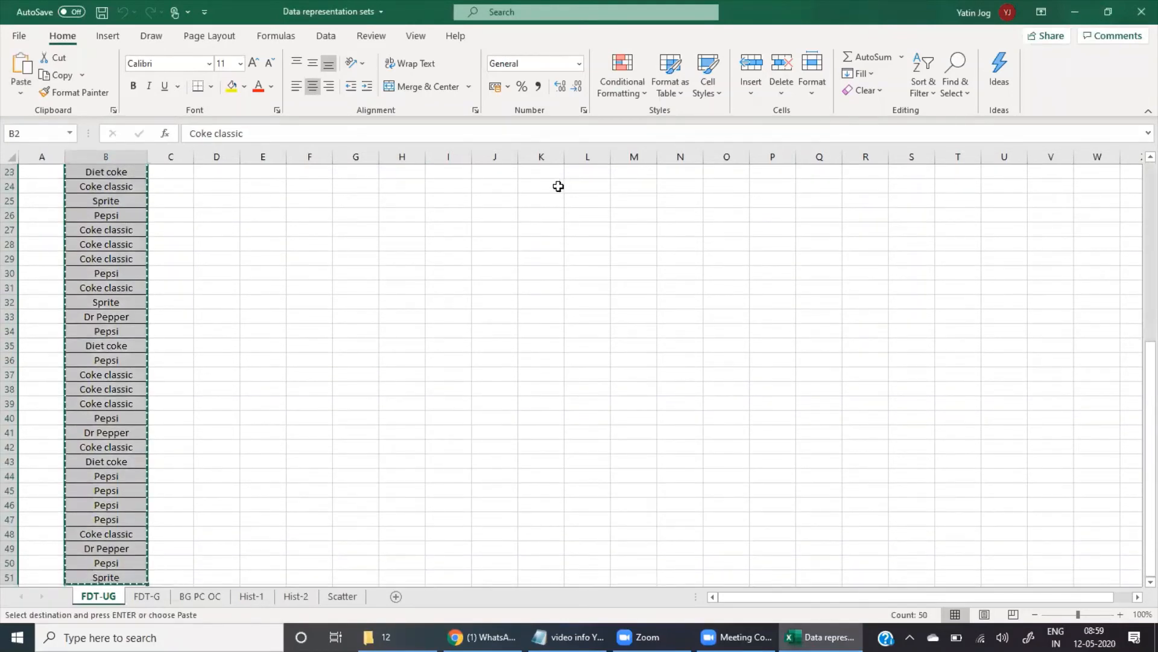
{"action": "scroll", "coordinate": [392, 205], "scroll_direction": "up", "scroll_amount": 7}
{"action": "left_click", "coordinate": [254, 188]}
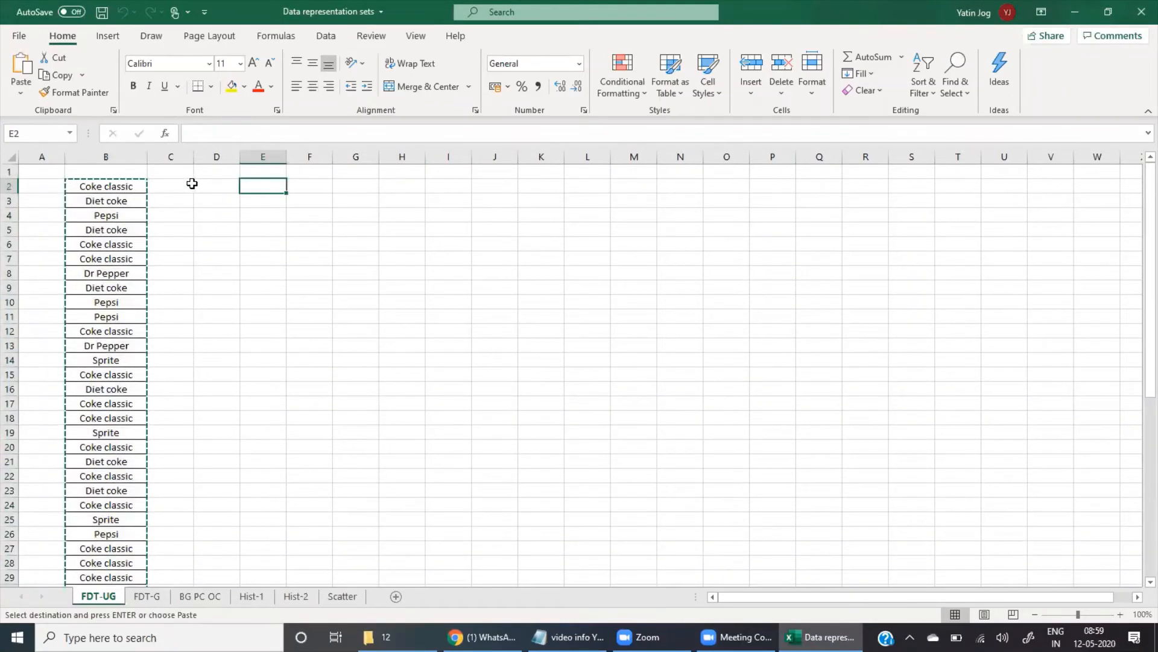
{"action": "left_click", "coordinate": [225, 183]}
{"action": "key", "text": "ctrl+v"}
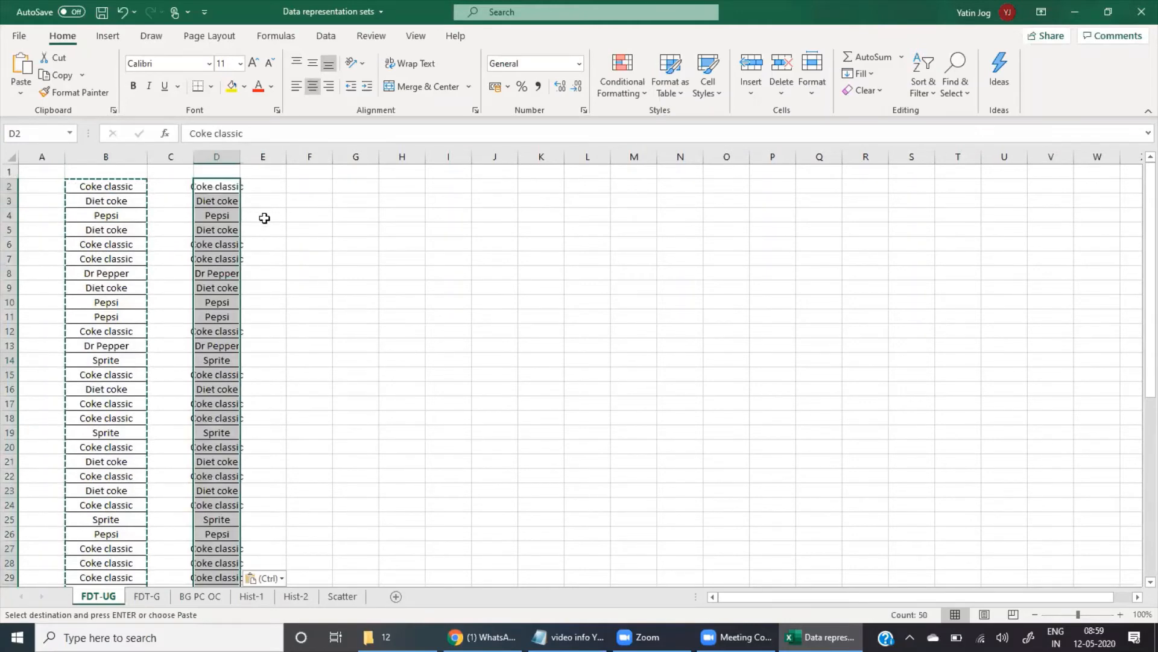
{"action": "key", "text": "Escape"}
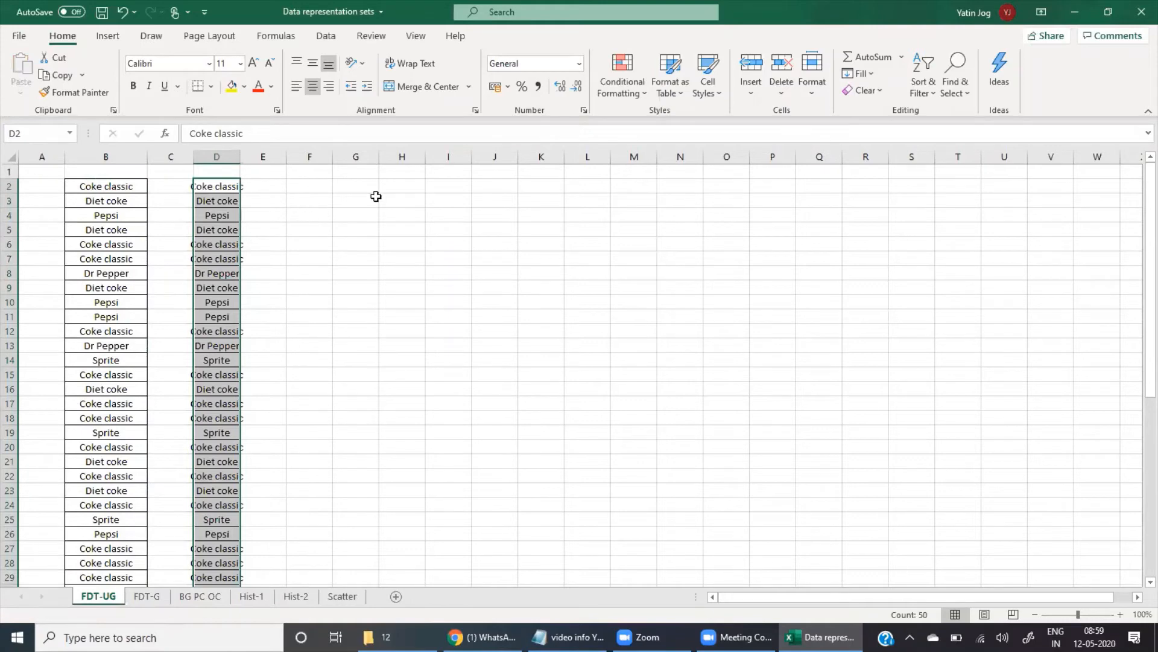
Remove the duplicates from the copied list in column D
{"action": "left_click", "coordinate": [329, 38]}
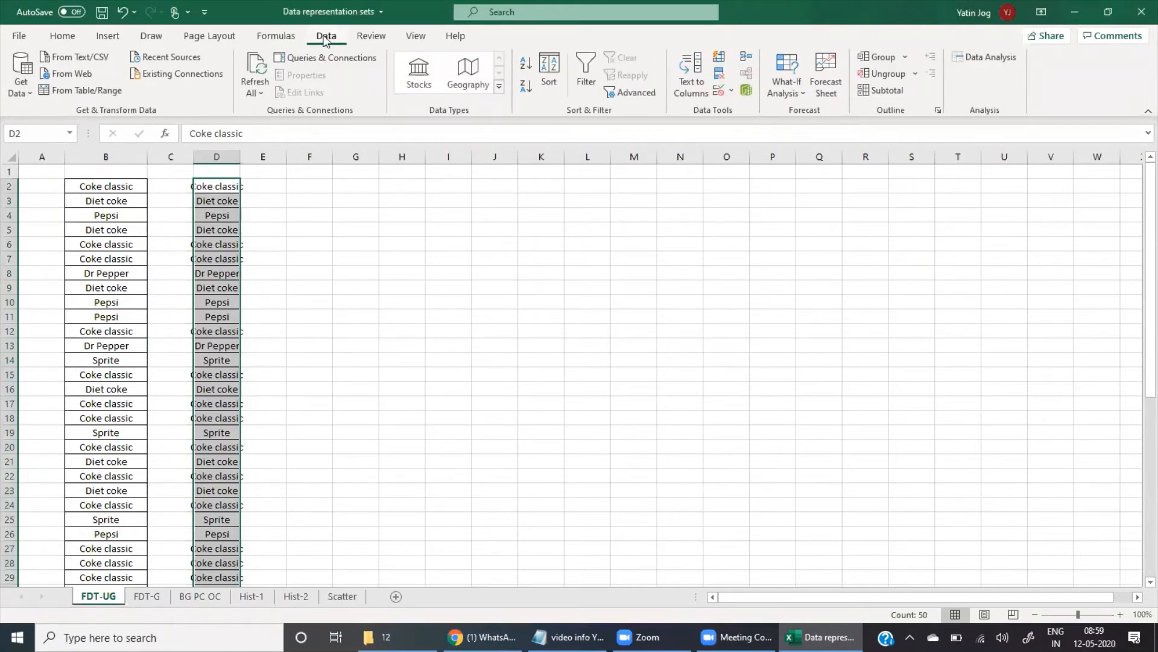
{"action": "left_click", "coordinate": [720, 76]}
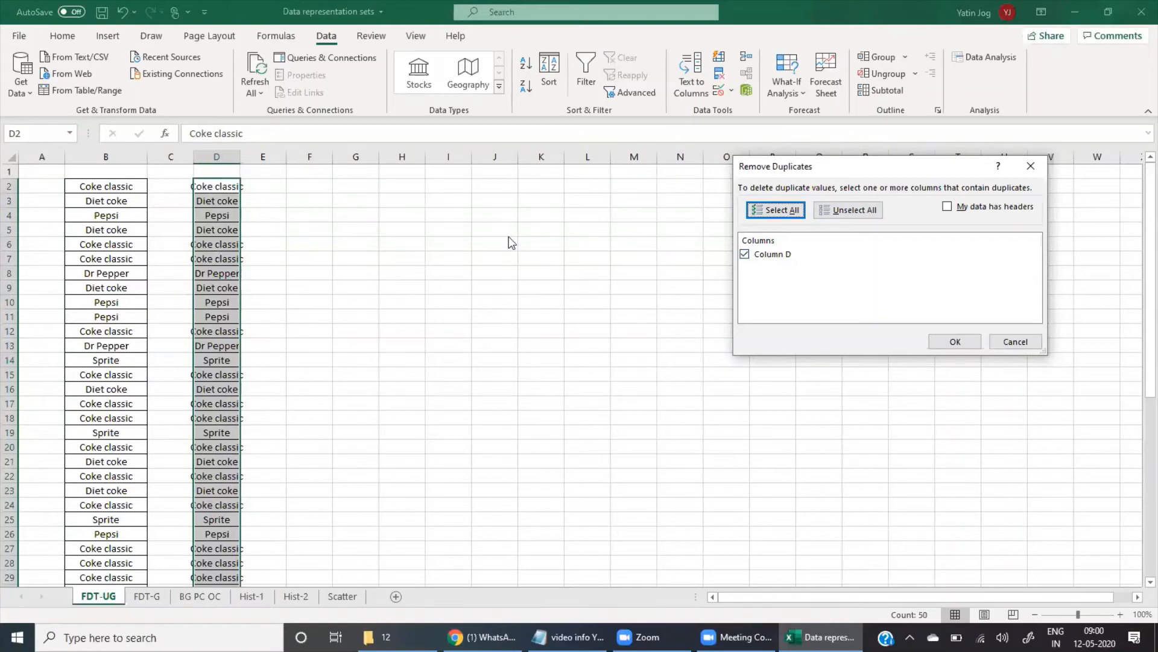
{"action": "left_click", "coordinate": [958, 342]}
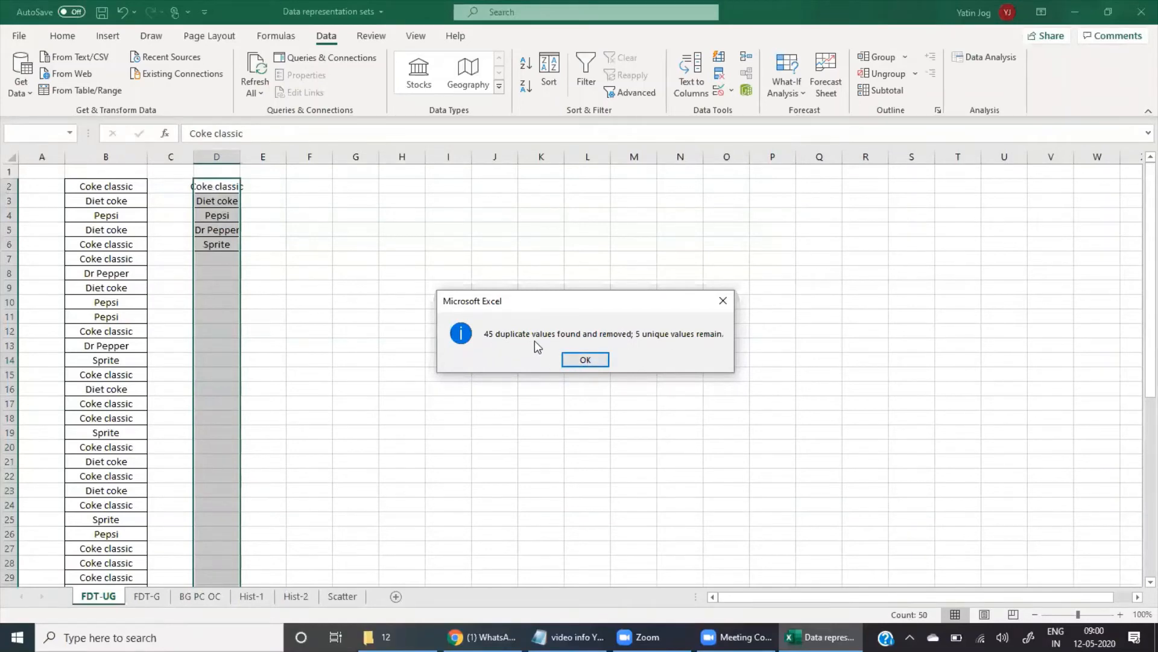
{"action": "left_click", "coordinate": [585, 359]}
{"action": "left_click", "coordinate": [355, 272]}
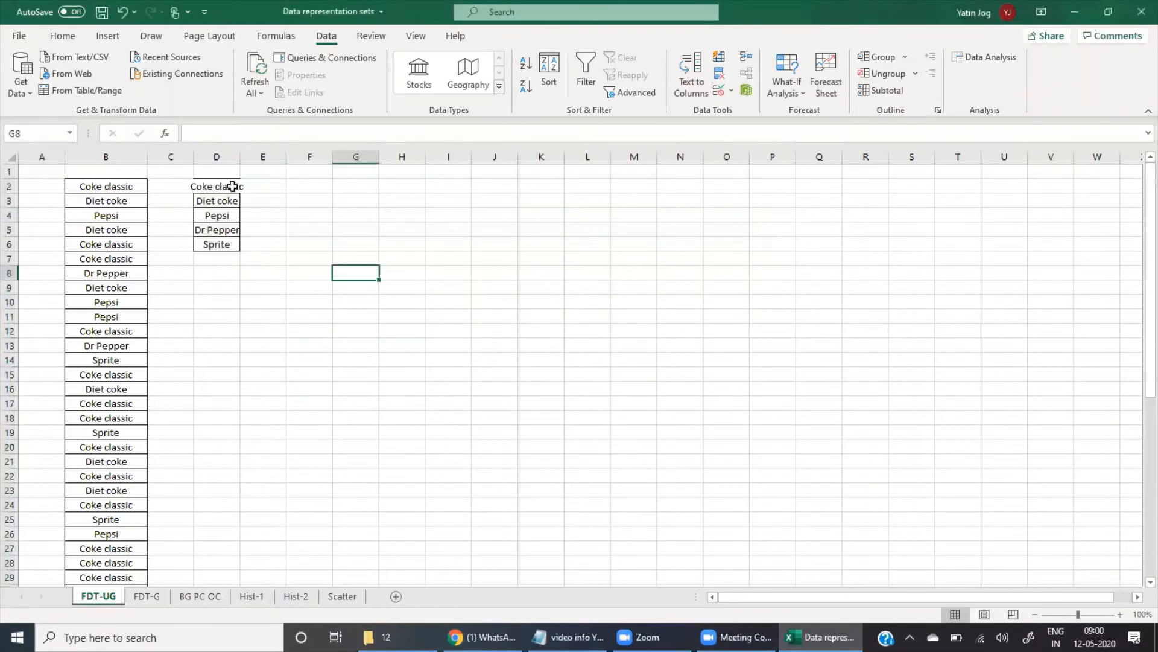
Widen column D so that the drink names fit within their cells
{"action": "left_click_drag", "start_coordinate": [232, 187], "coordinate": [233, 241]}
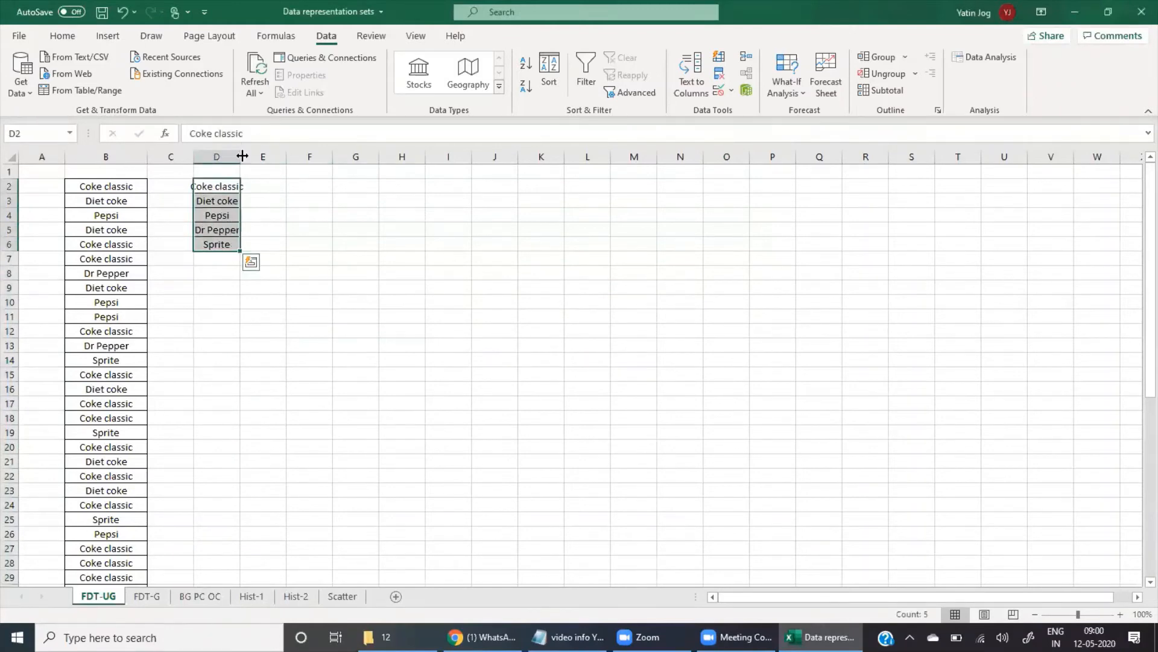
{"action": "left_click_drag", "start_coordinate": [241, 158], "coordinate": [254, 158]}
{"action": "left_click", "coordinate": [336, 241]}
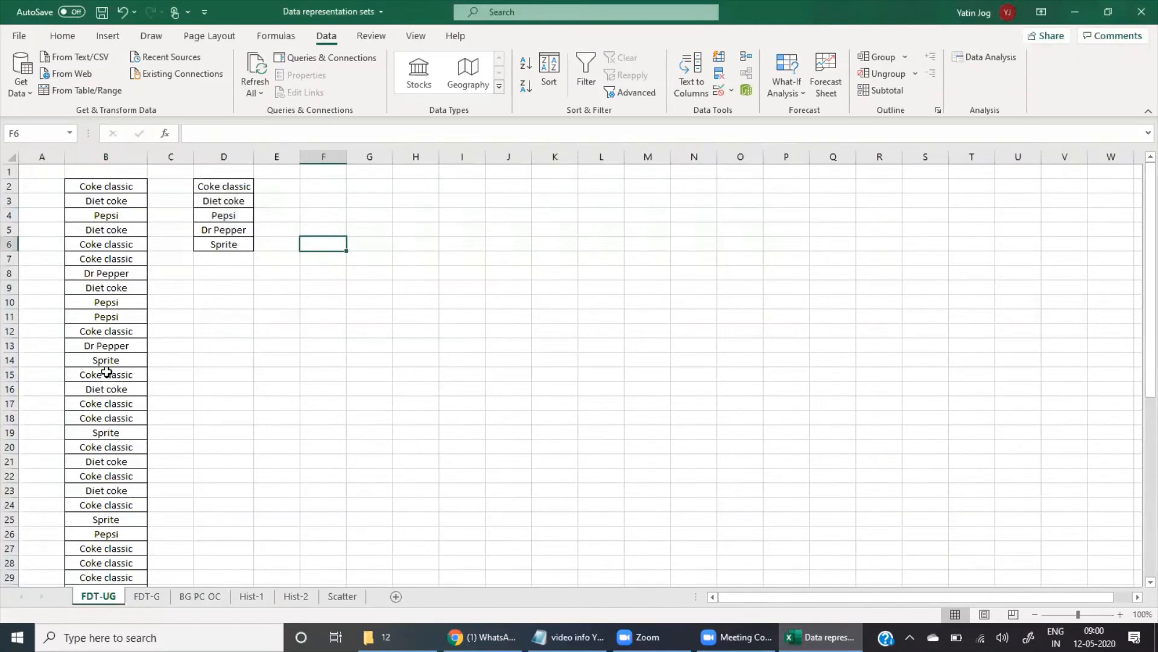
{"action": "scroll", "coordinate": [107, 373], "scroll_direction": "down", "scroll_amount": 3}
{"action": "scroll", "coordinate": [106, 373], "scroll_direction": "down", "scroll_amount": 1}
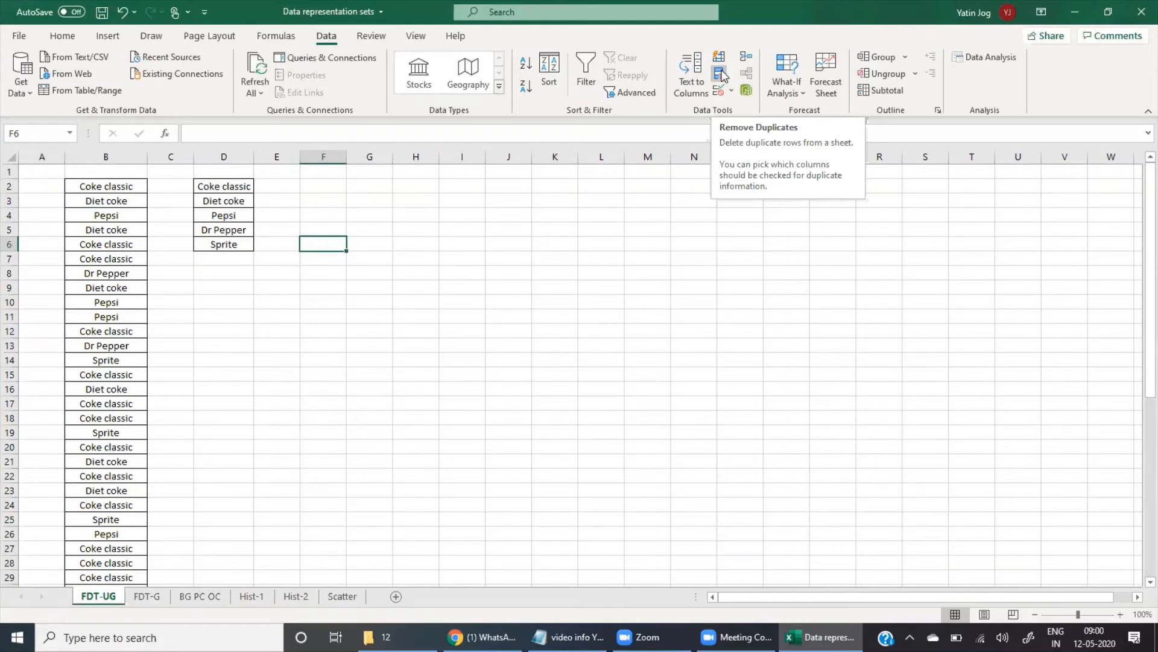
{"action": "left_click_drag", "start_coordinate": [230, 186], "coordinate": [233, 239]}
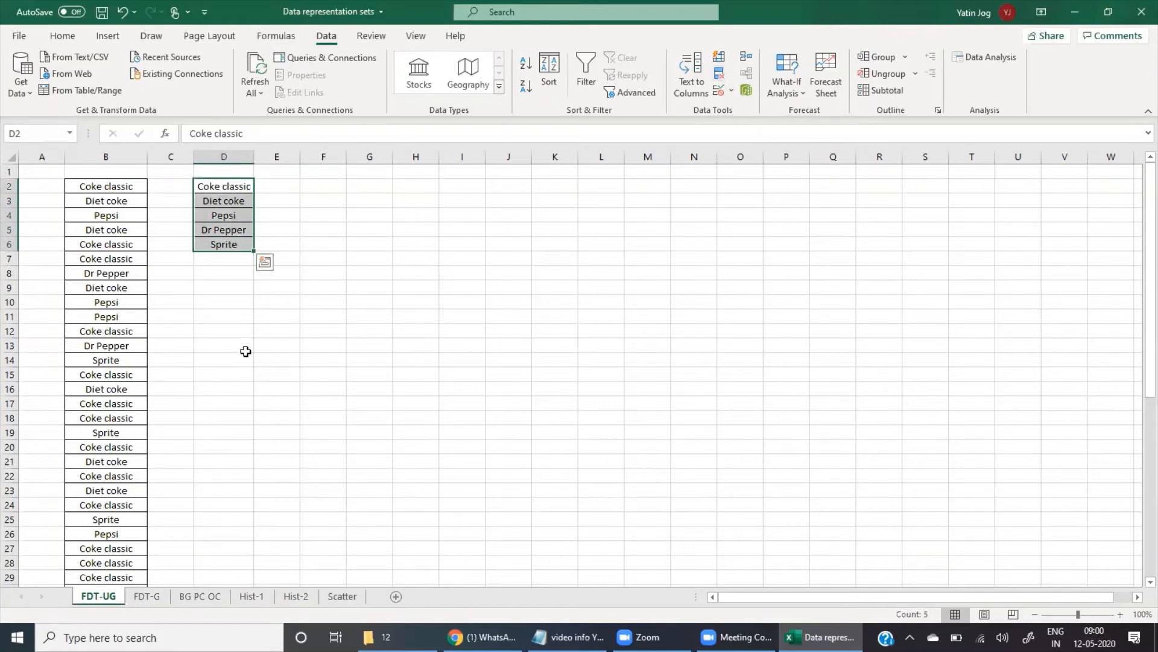
{"action": "left_click", "coordinate": [221, 342]}
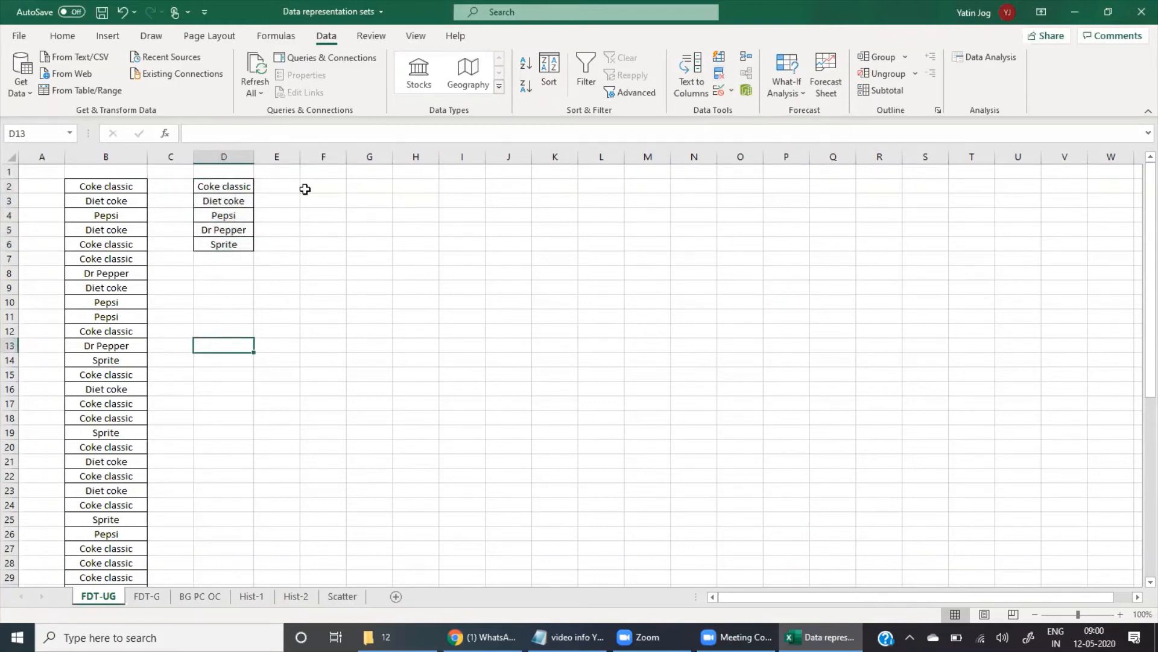
{"action": "left_click", "coordinate": [225, 188]}
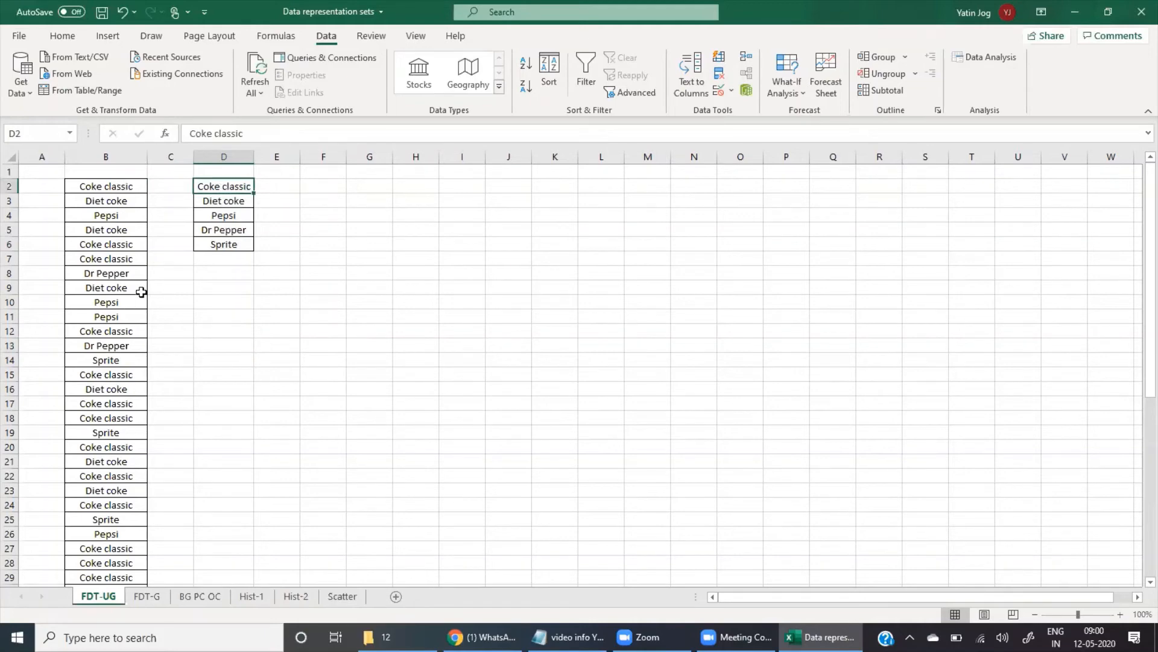
{"action": "left_click", "coordinate": [208, 206]}
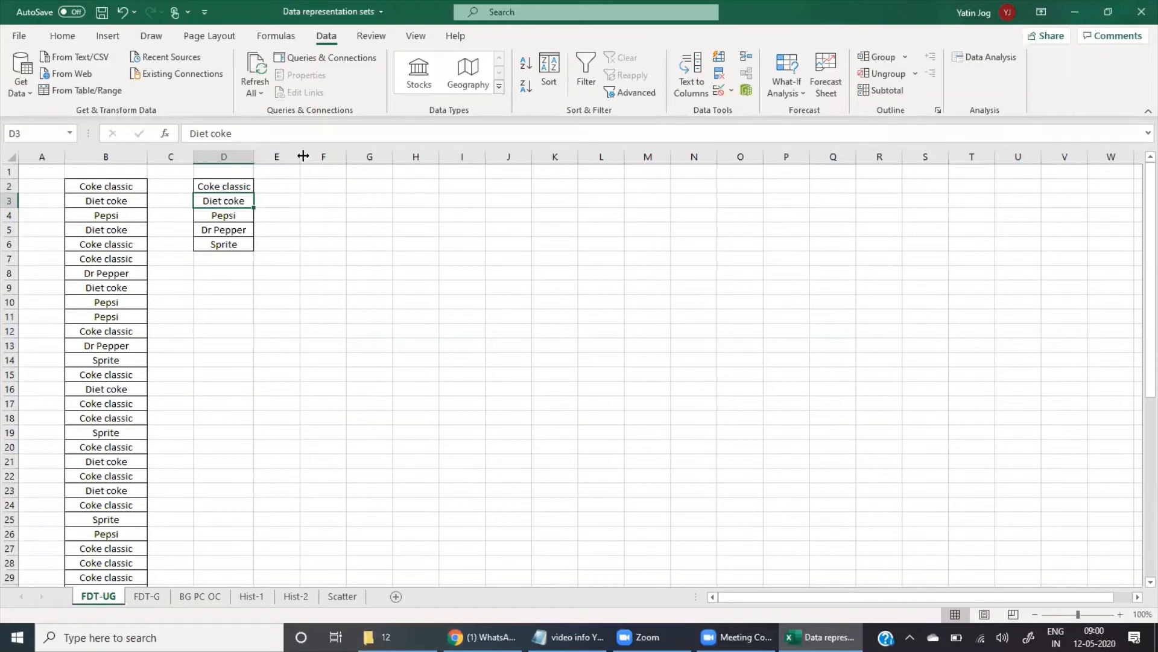
Widen column E slightly and enter =COUNTIF(B2:B51,"coke classic") in cell E2
{"action": "left_click_drag", "start_coordinate": [301, 157], "coordinate": [316, 157]}
{"action": "left_click", "coordinate": [292, 184]}
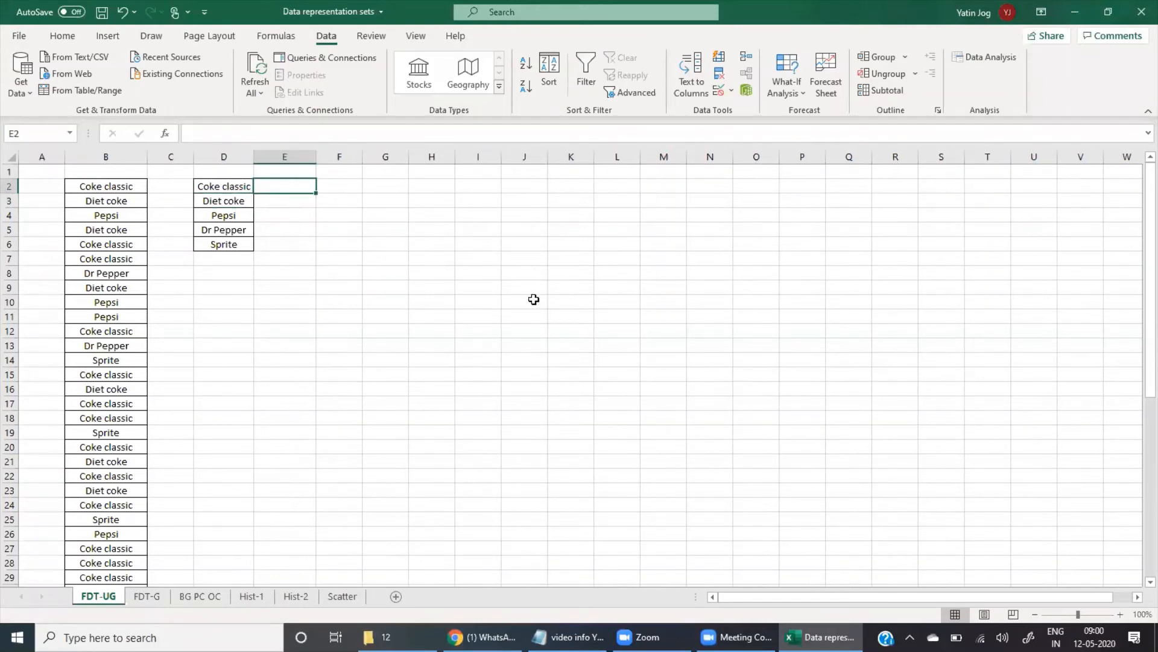
{"action": "type", "text": "="}
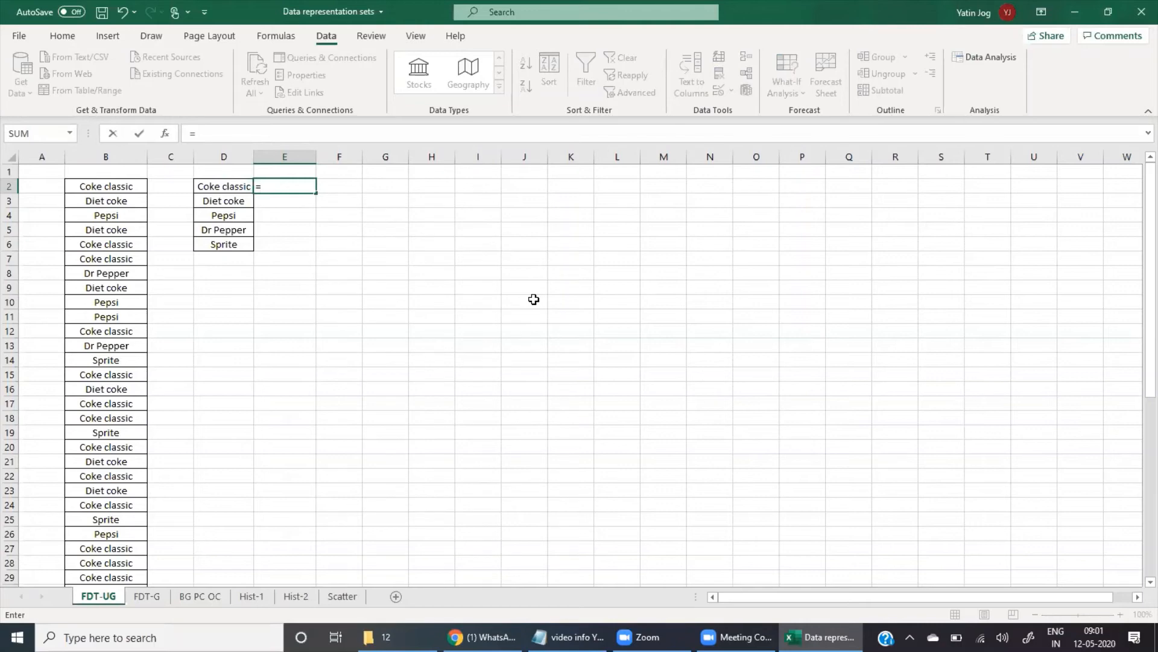
{"action": "type", "text": "countif"}
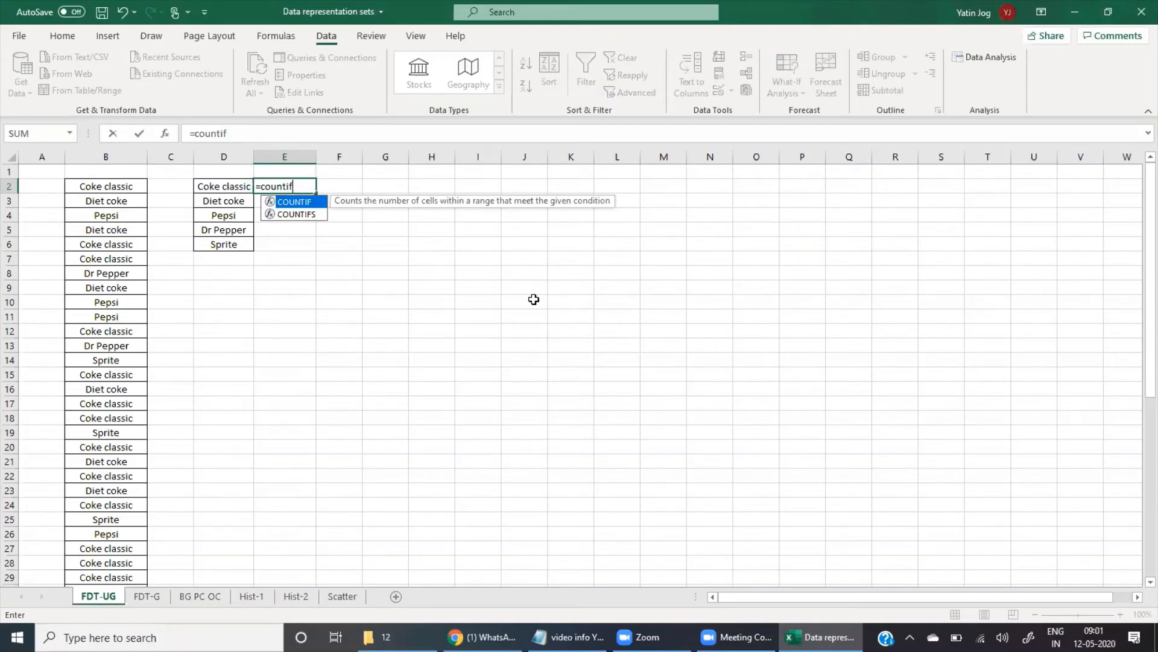
{"action": "type", "text": "("}
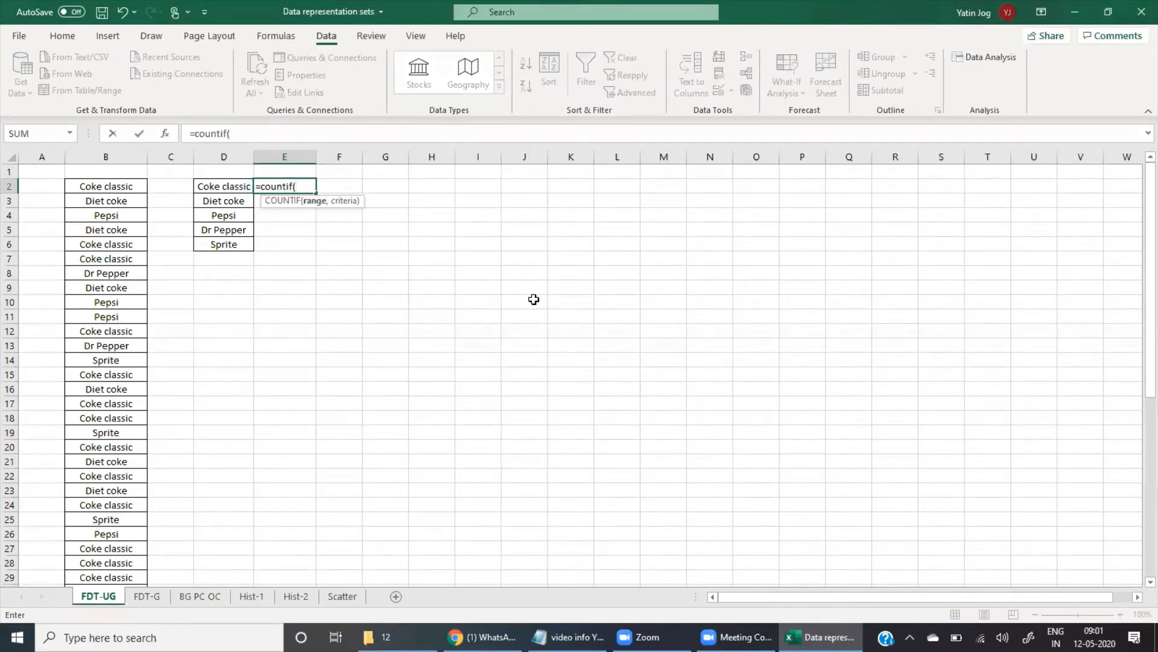
{"action": "key", "text": "Left"}
{"action": "key", "text": "Left"}
{"action": "key", "text": "Left"}
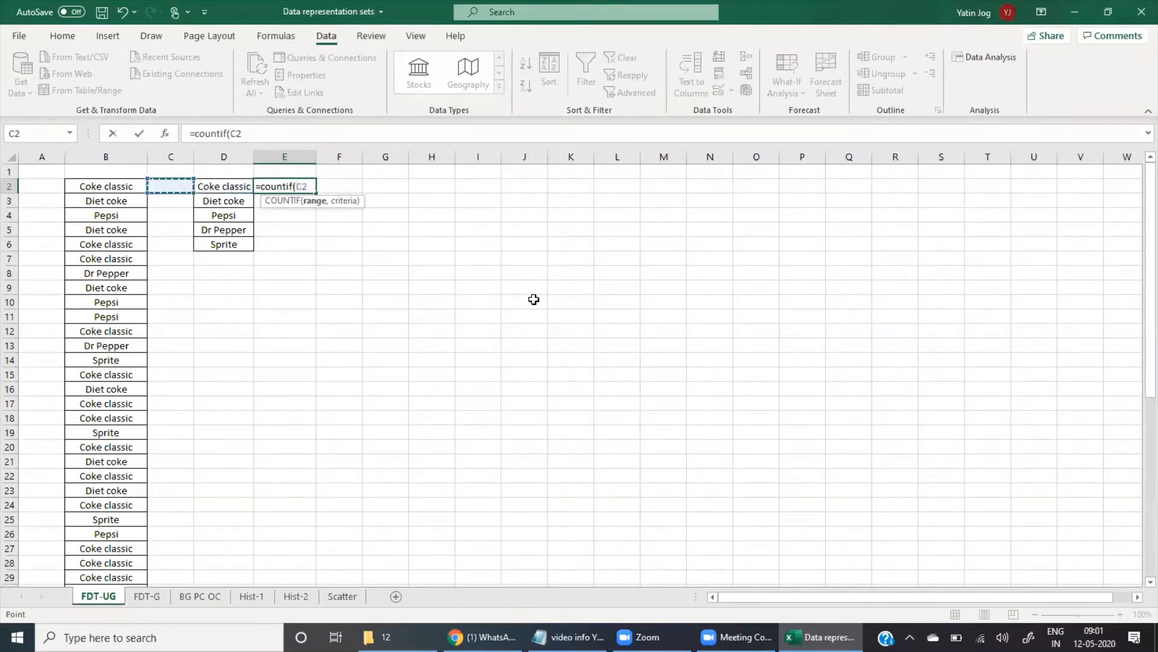
{"action": "key", "text": "ctrl+shift+Down"}
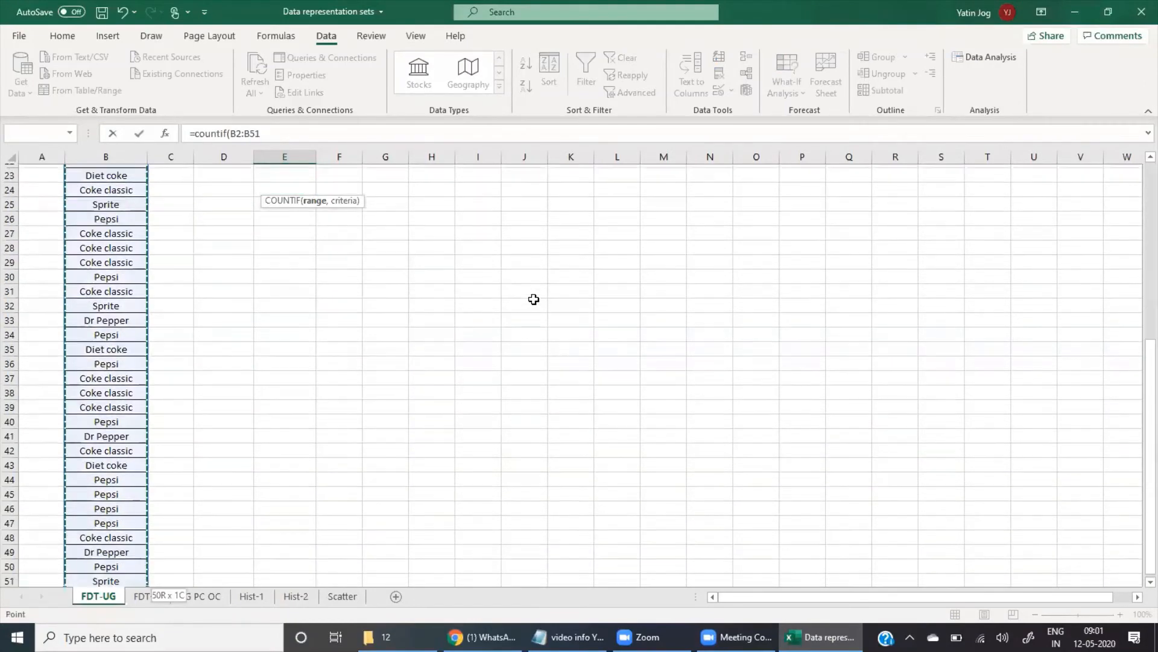
{"action": "type", "text": ","}
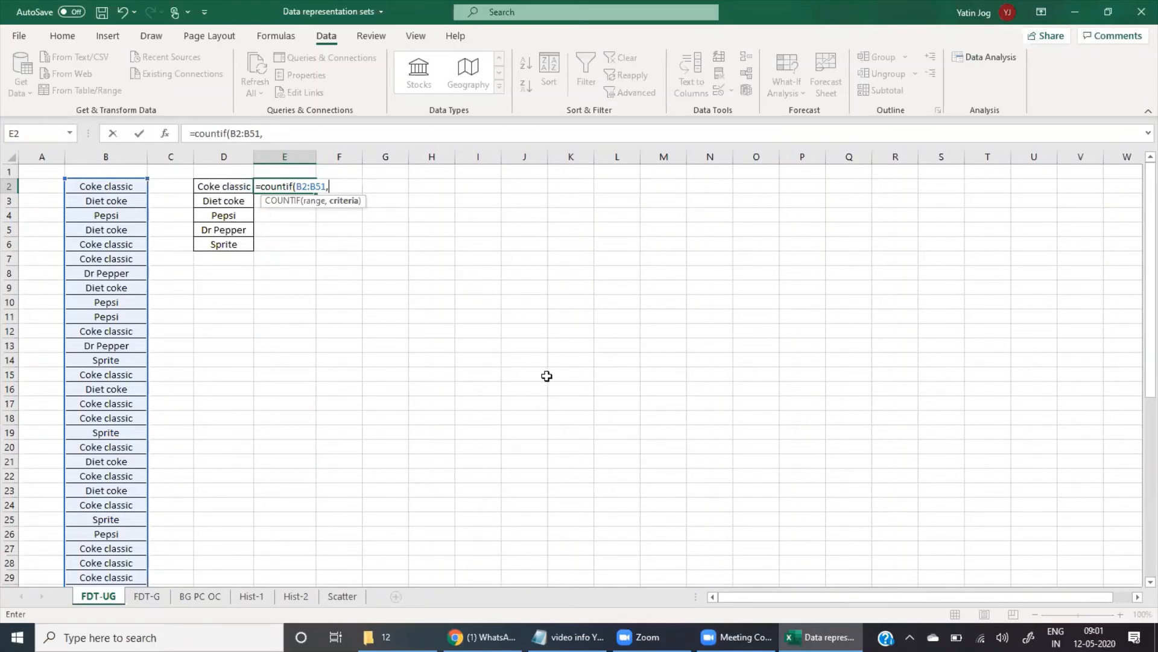
{"action": "type", "text": "\"coke classic"}
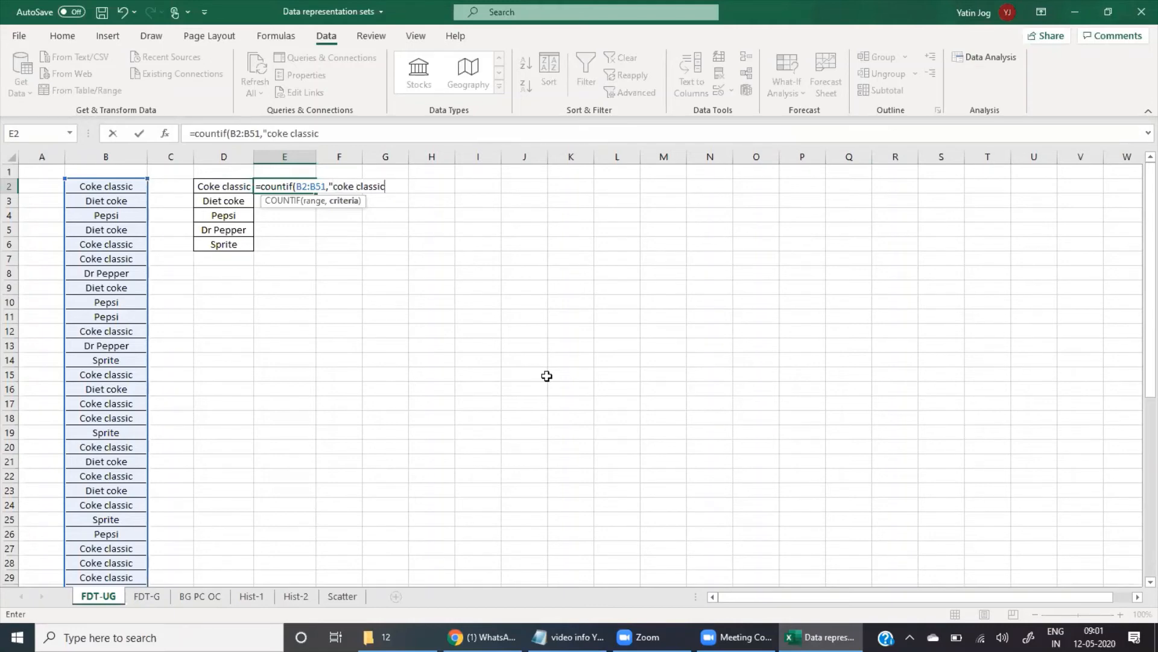
{"action": "type", "text": "\")"}
{"action": "key", "text": "Return"}
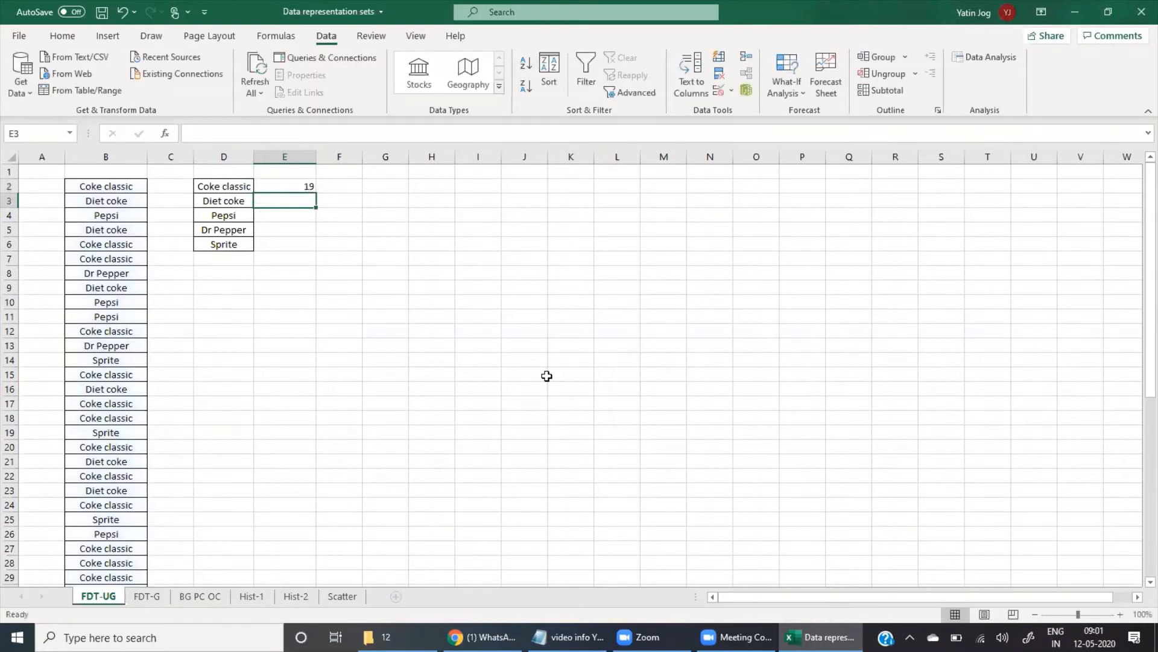
Replace the text criterion in E2's COUNTIF formula with a reference to cell D2
{"action": "key", "text": "Up"}
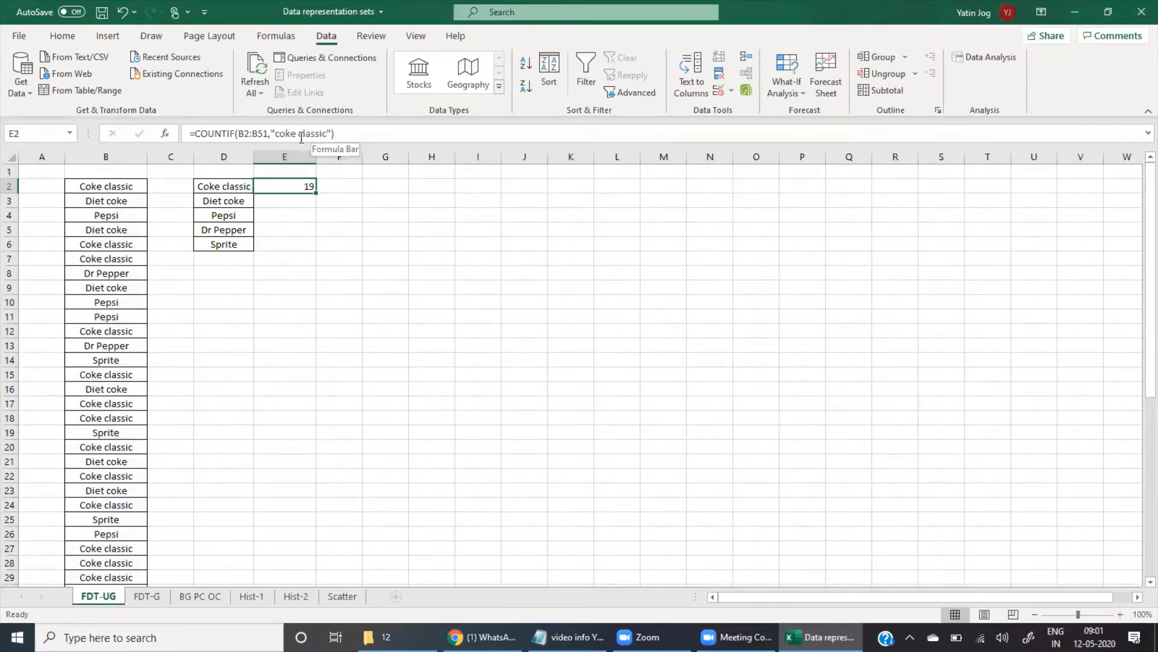
{"action": "double_click", "coordinate": [280, 184]}
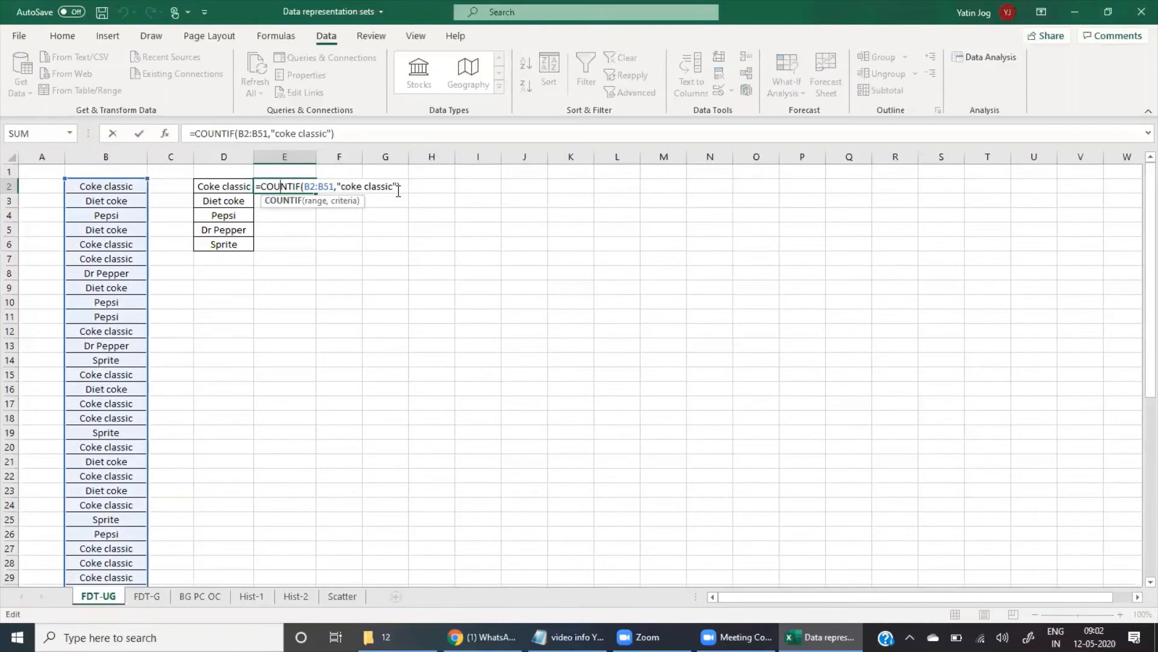
{"action": "left_click", "coordinate": [397, 187]}
{"action": "key", "text": "BackSpace"}
{"action": "key", "text": "BackSpace"}
{"action": "key", "text": "BackSpace"}
{"action": "key", "text": "BackSpace"}
{"action": "key", "text": "BackSpace"}
{"action": "key", "text": "BackSpace"}
{"action": "key", "text": "BackSpace"}
{"action": "key", "text": "BackSpace"}
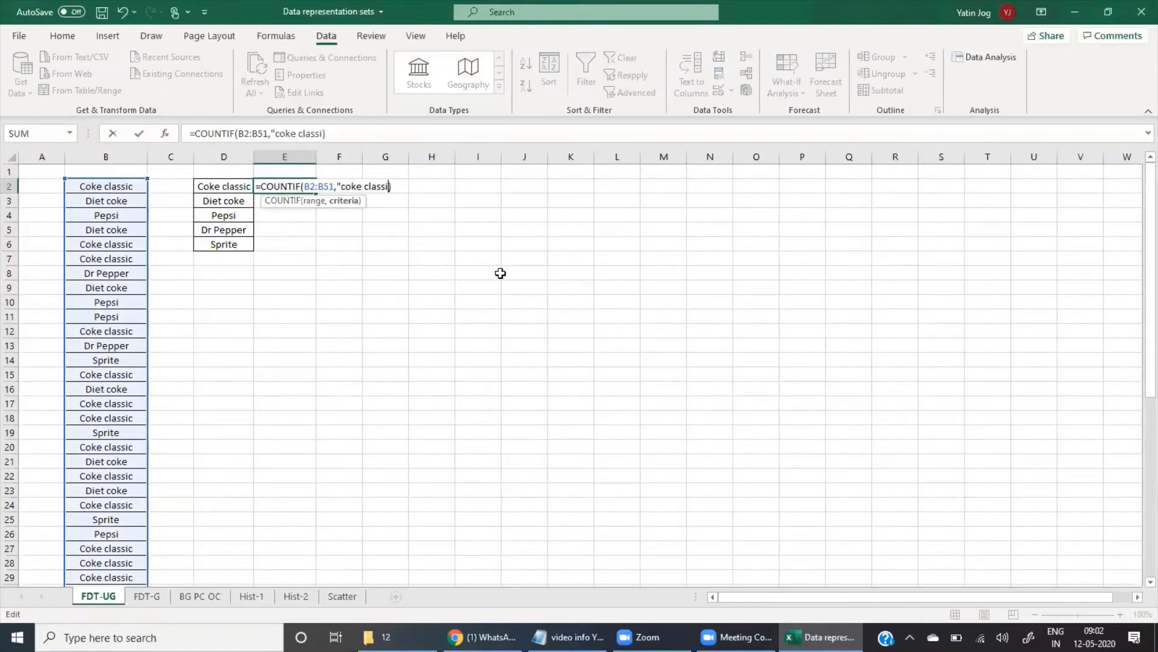
{"action": "key", "text": "BackSpace"}
{"action": "key", "text": "BackSpace"}
{"action": "key", "text": "BackSpace"}
{"action": "key", "text": "BackSpace"}
{"action": "key", "text": "BackSpace"}
{"action": "key", "text": "BackSpace"}
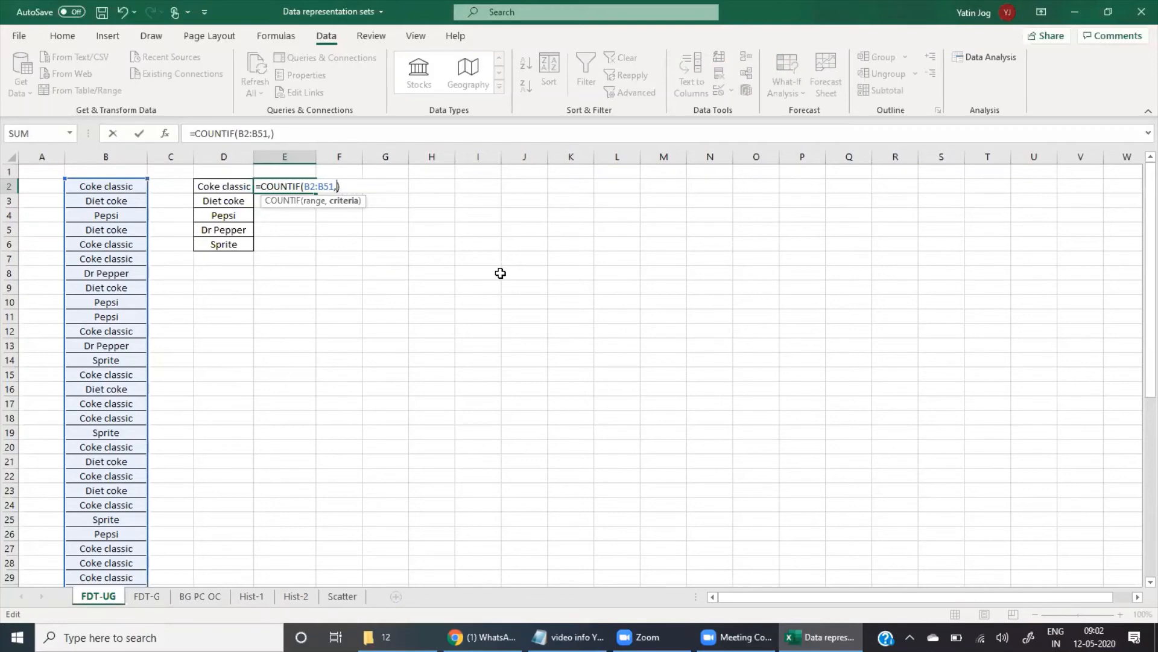
{"action": "type", "text": "b2"}
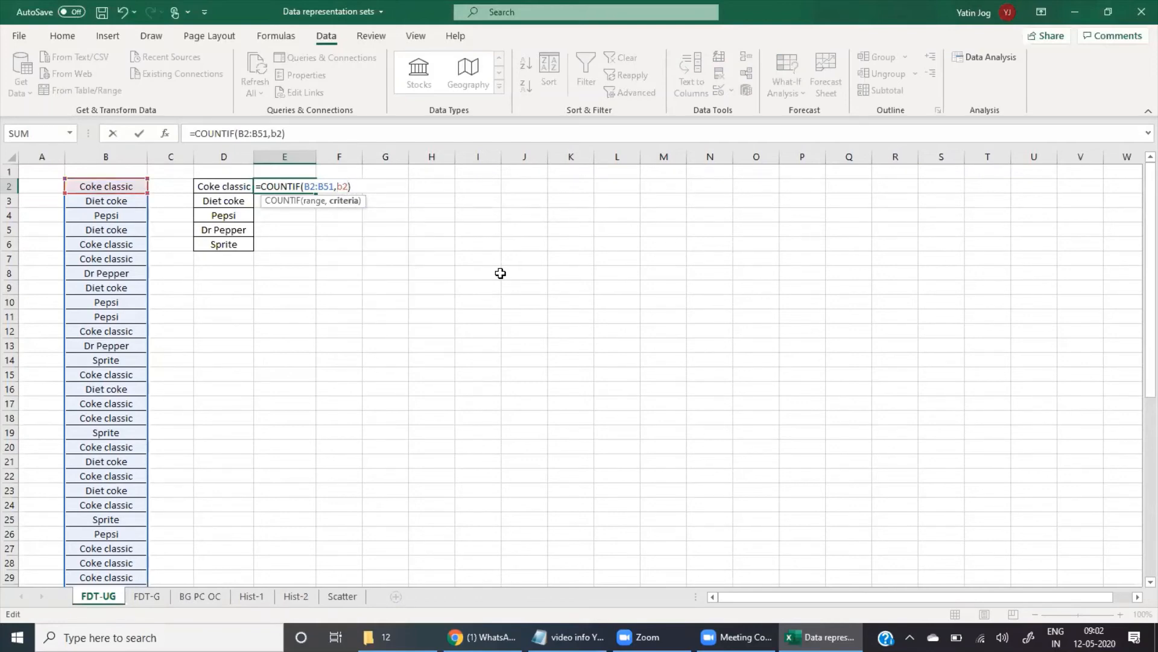
{"action": "key", "text": "BackSpace"}
{"action": "key", "text": "BackSpace"}
{"action": "type", "text": "d2"}
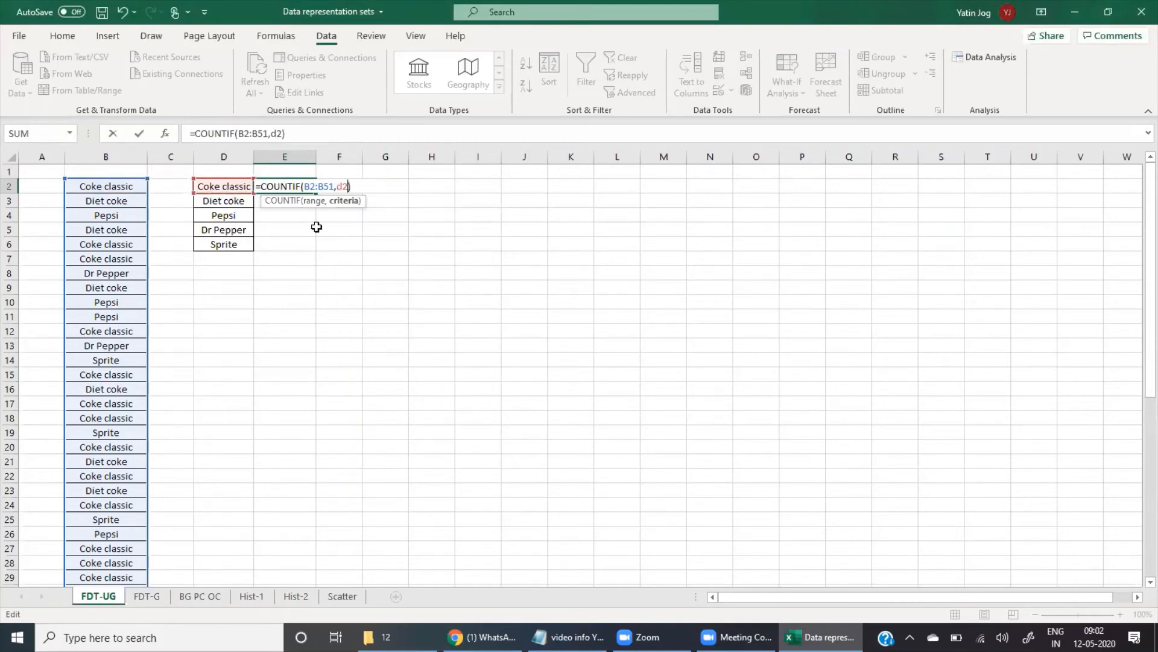
{"action": "key", "text": "Return"}
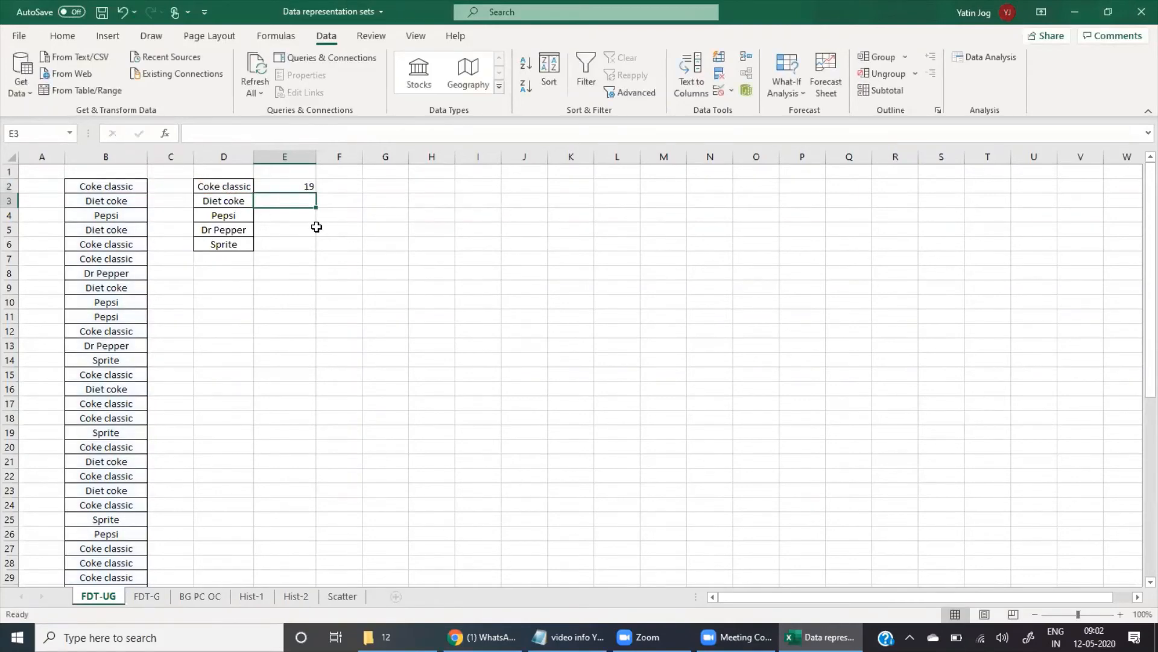
Copy the COUNTIF formula from E2 to E3 for the Diet coke count
{"action": "left_click", "coordinate": [284, 187]}
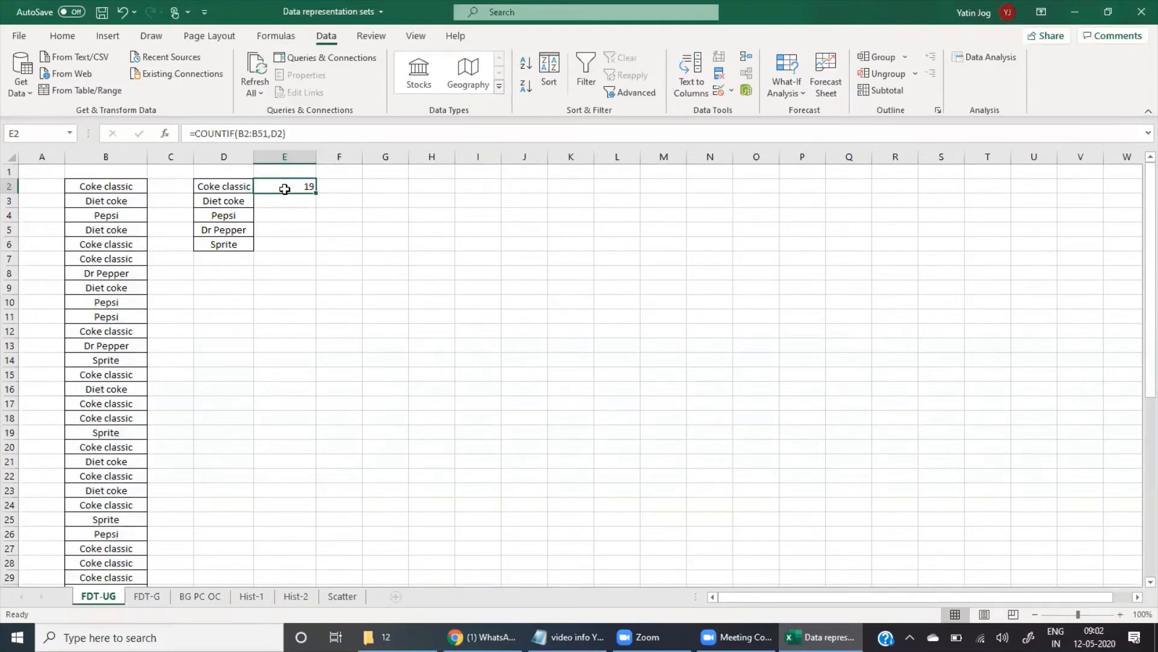
{"action": "left_click", "coordinate": [237, 202]}
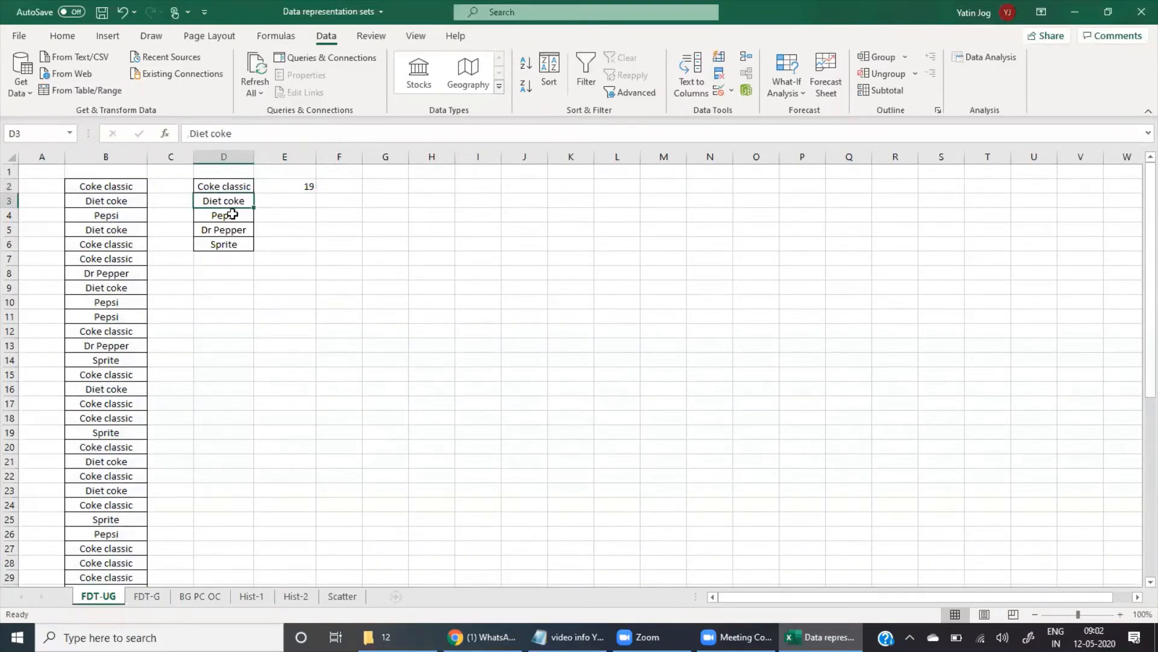
{"action": "left_click", "coordinate": [229, 218]}
{"action": "left_click", "coordinate": [230, 230]}
{"action": "left_click", "coordinate": [233, 242]}
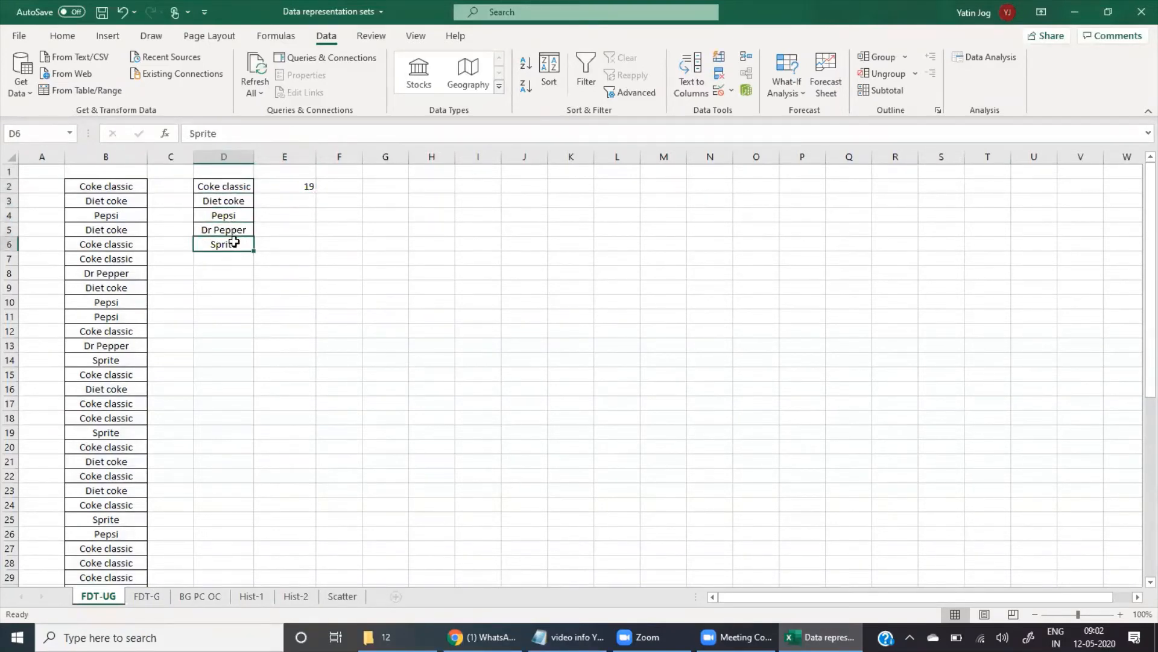
{"action": "left_click", "coordinate": [278, 184]}
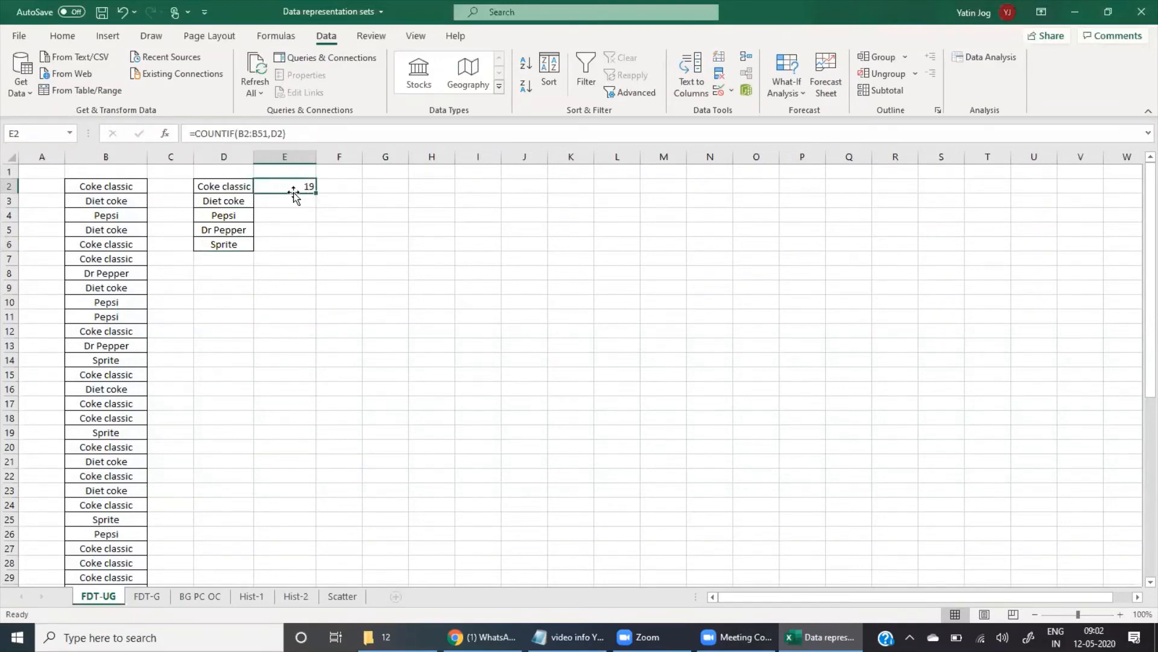
{"action": "key", "text": "ctrl+c"}
{"action": "left_click", "coordinate": [280, 200]}
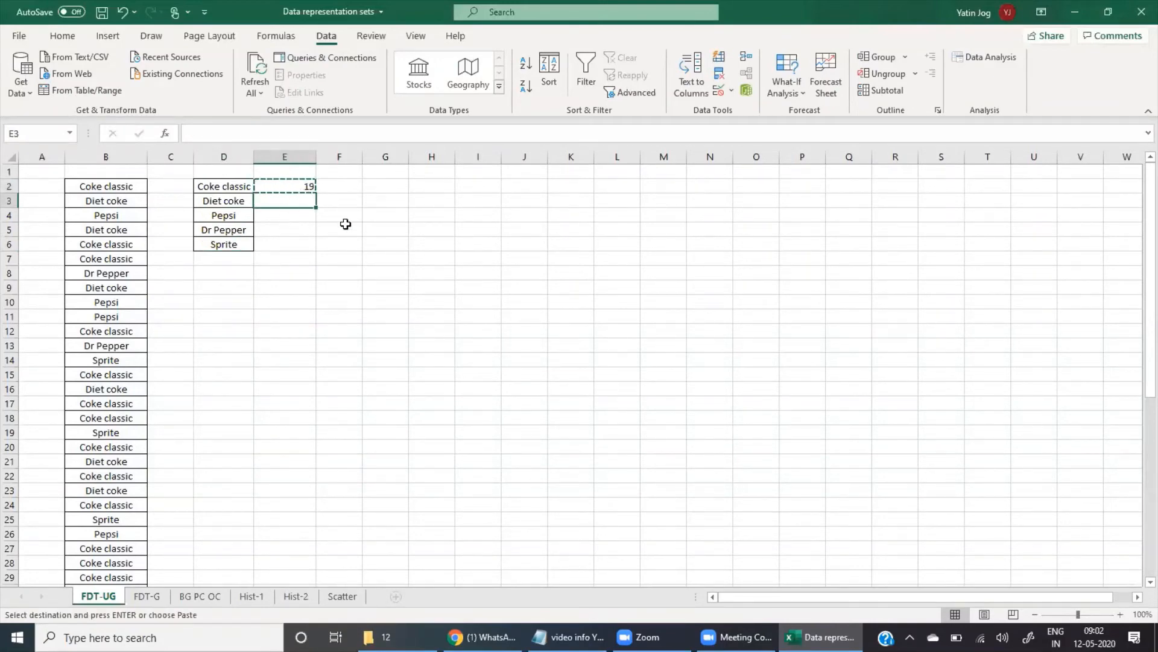
{"action": "key", "text": "ctrl+v"}
{"action": "key", "text": "Escape"}
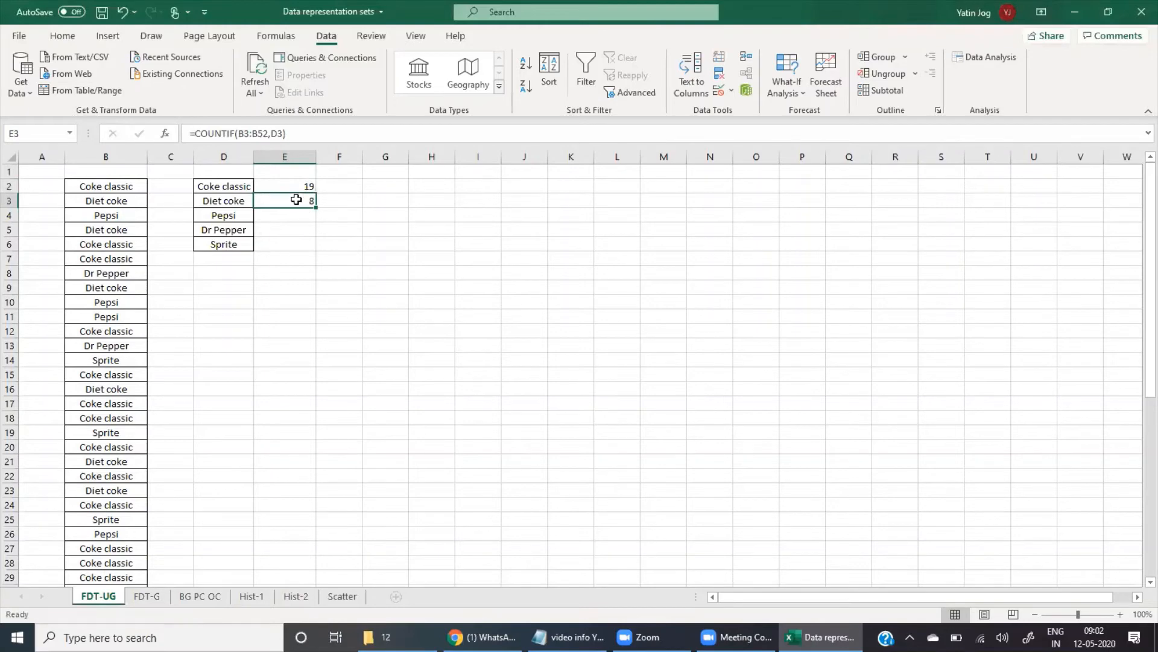
Examine how the range and criterion references differ between the COUNTIF formulas in E2 and E3
{"action": "left_click", "coordinate": [274, 133]}
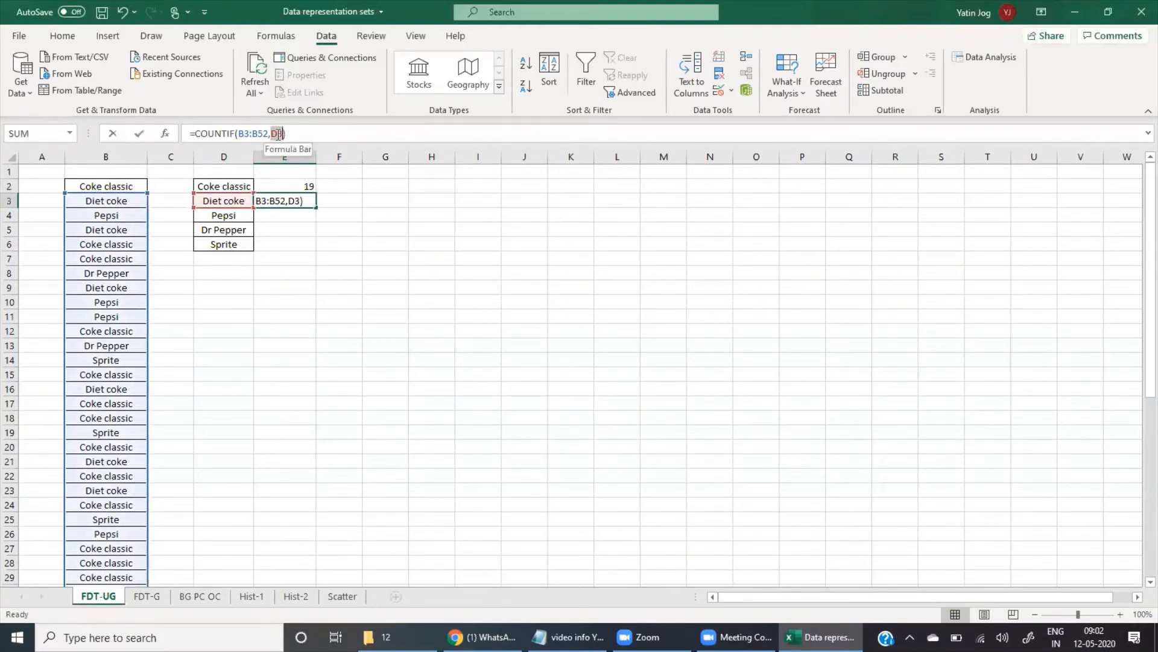
{"action": "double_click", "coordinate": [277, 133]}
{"action": "left_click", "coordinate": [239, 134]}
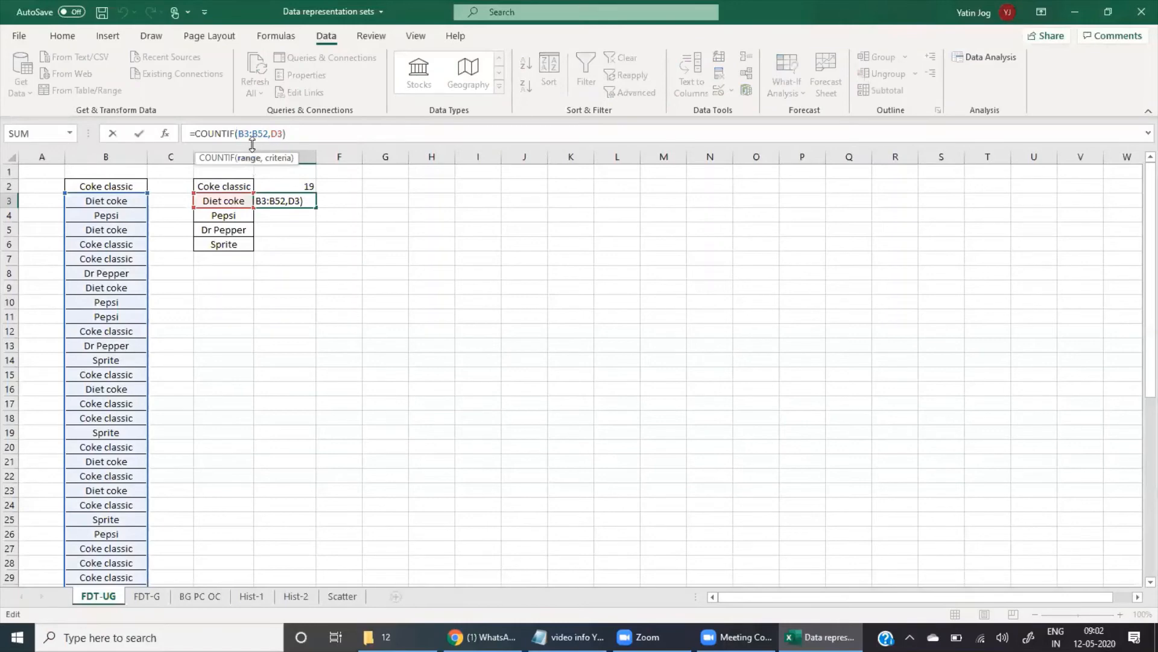
{"action": "left_click", "coordinate": [368, 215]}
{"action": "key", "text": "Escape"}
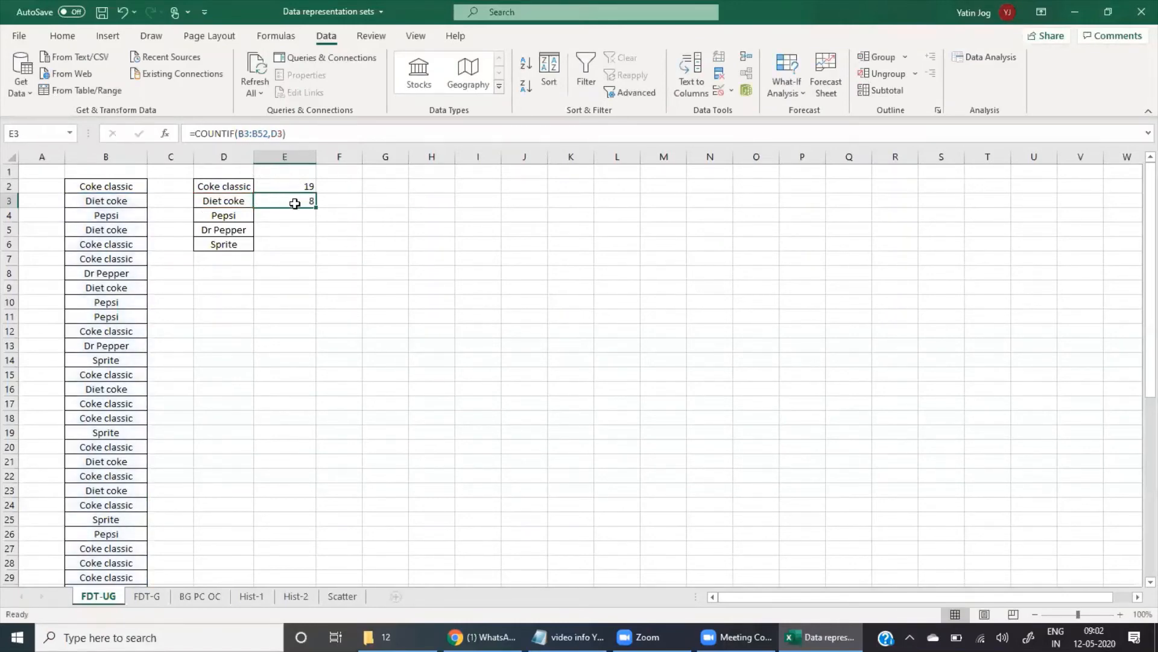
{"action": "left_click", "coordinate": [295, 188]}
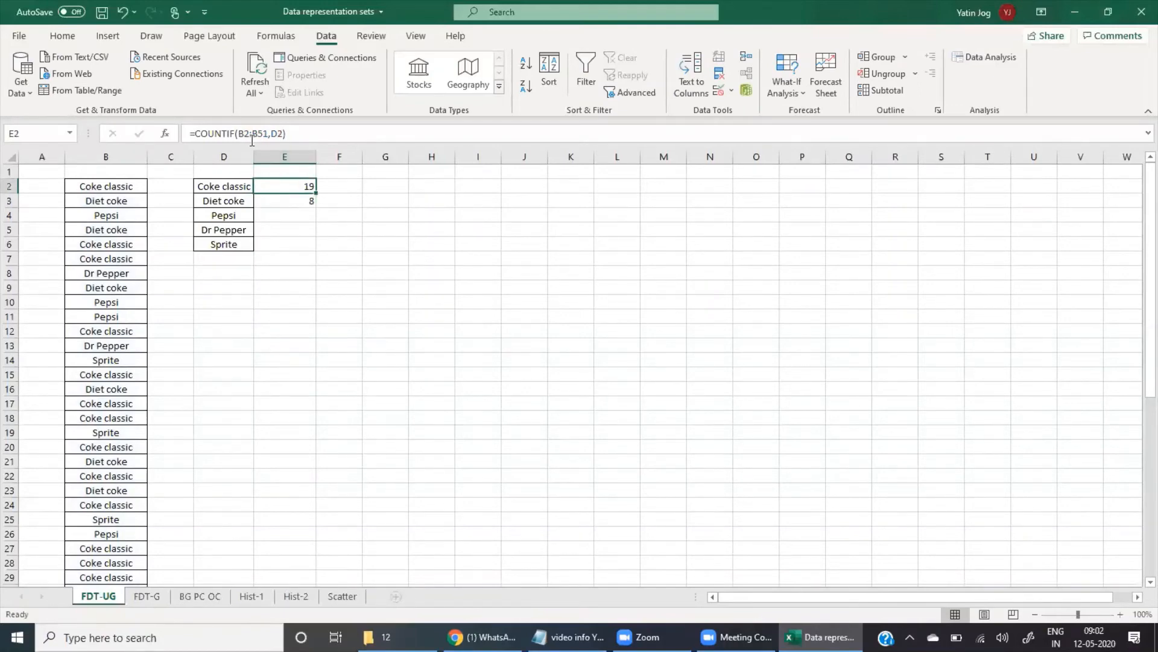
{"action": "left_click", "coordinate": [279, 201]}
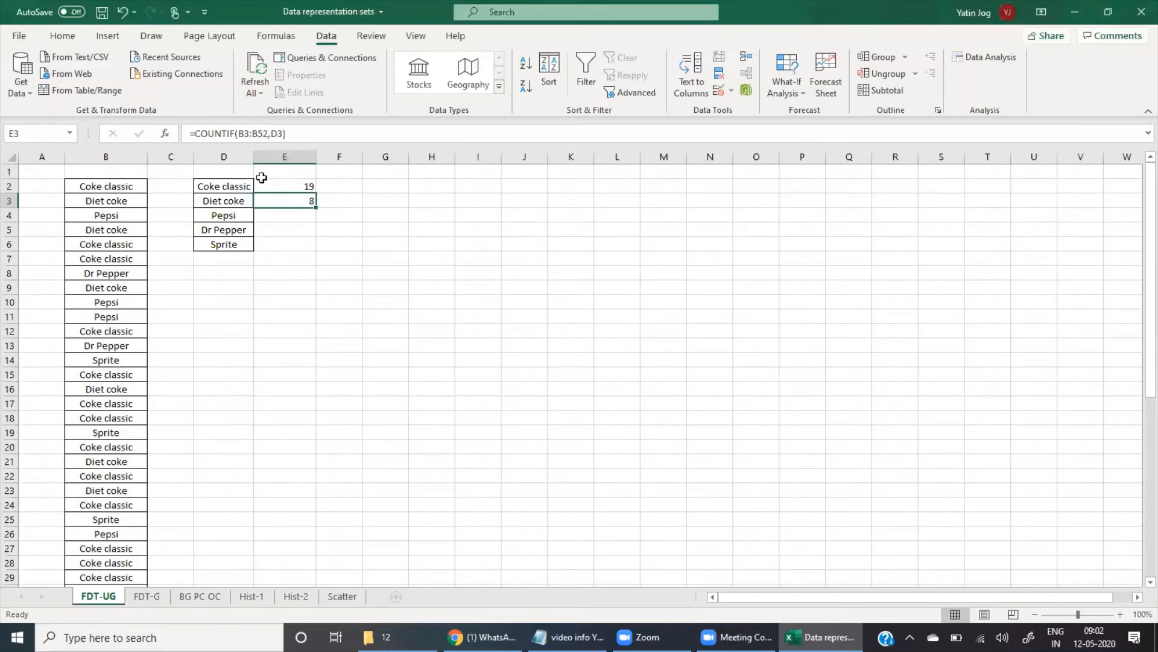
{"action": "left_click", "coordinate": [284, 212]}
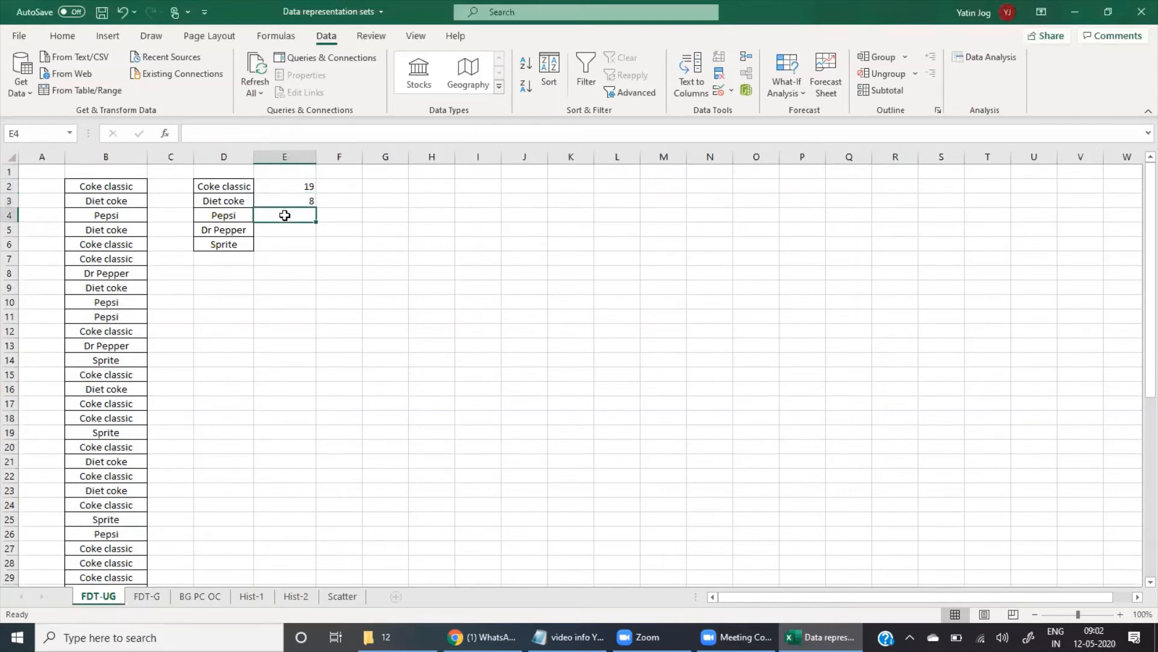
{"action": "key", "text": "Down"}
{"action": "left_click", "coordinate": [276, 200]}
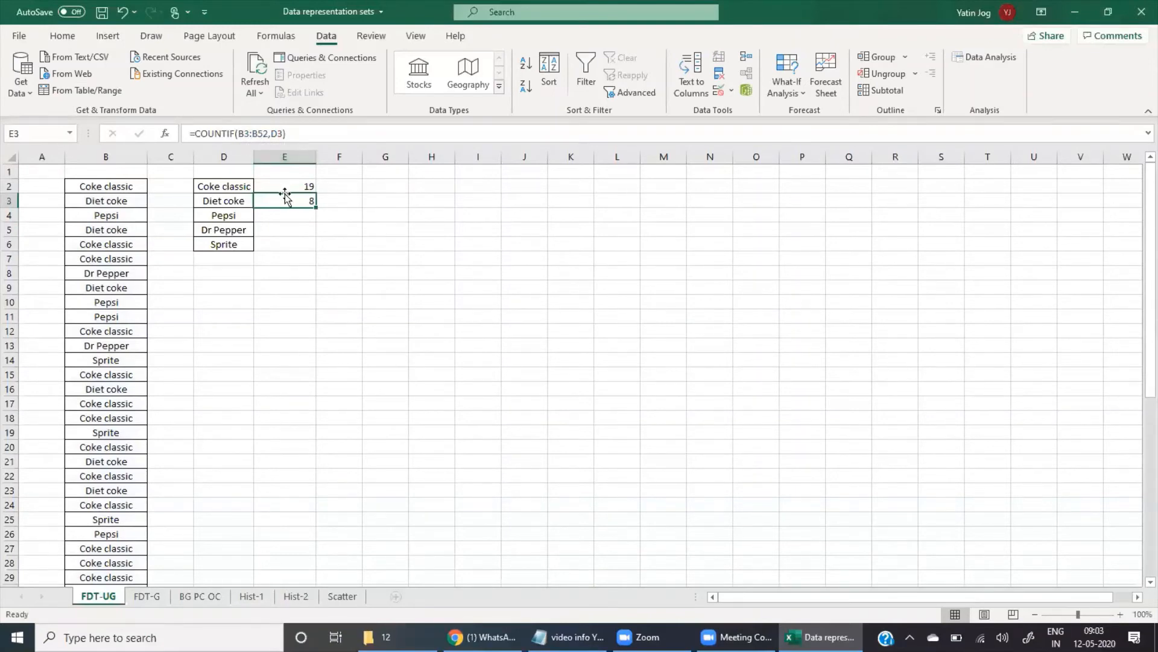
{"action": "double_click", "coordinate": [275, 134]}
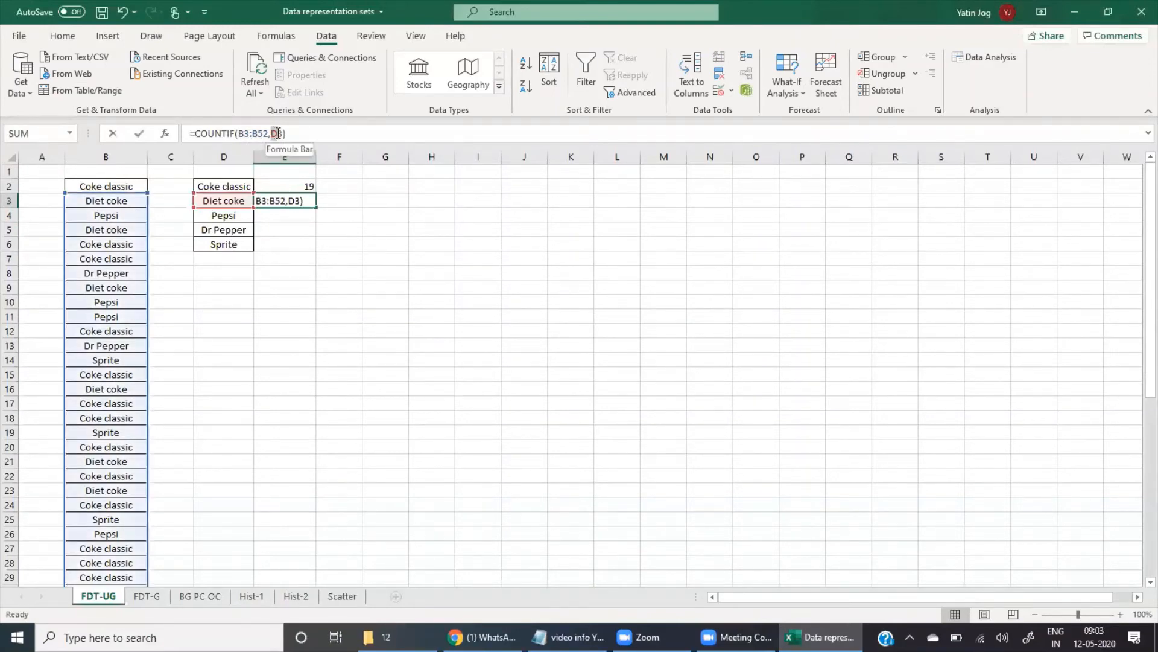
{"action": "key", "text": "ctrl+Return"}
{"action": "left_click", "coordinate": [291, 229]}
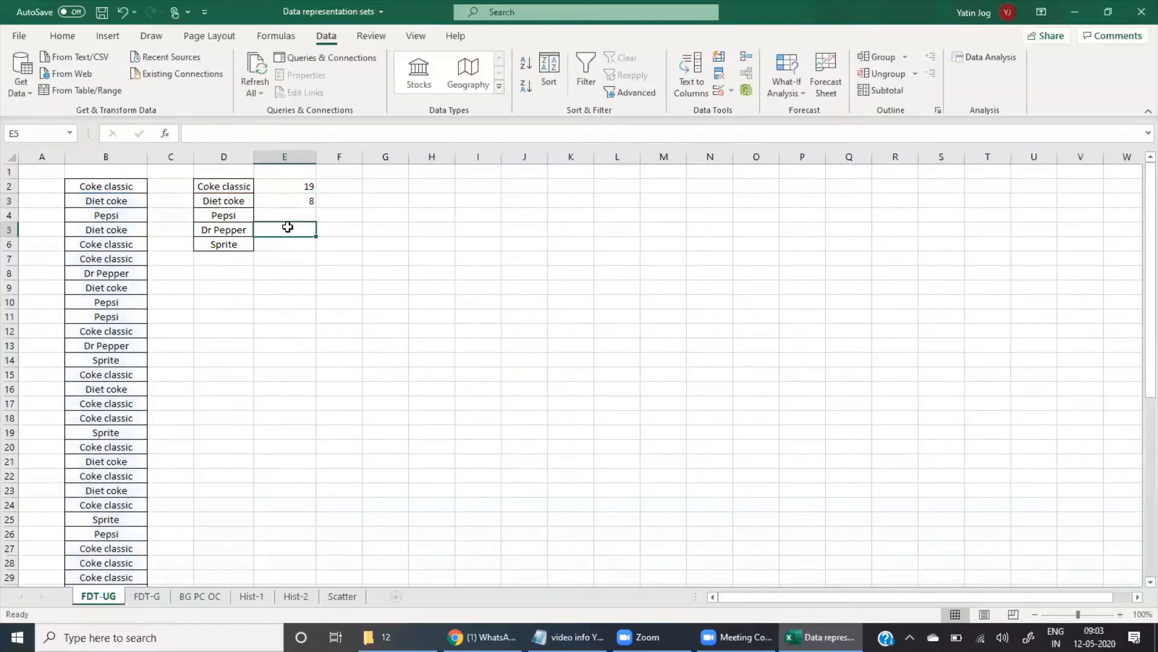
{"action": "left_click", "coordinate": [286, 244]}
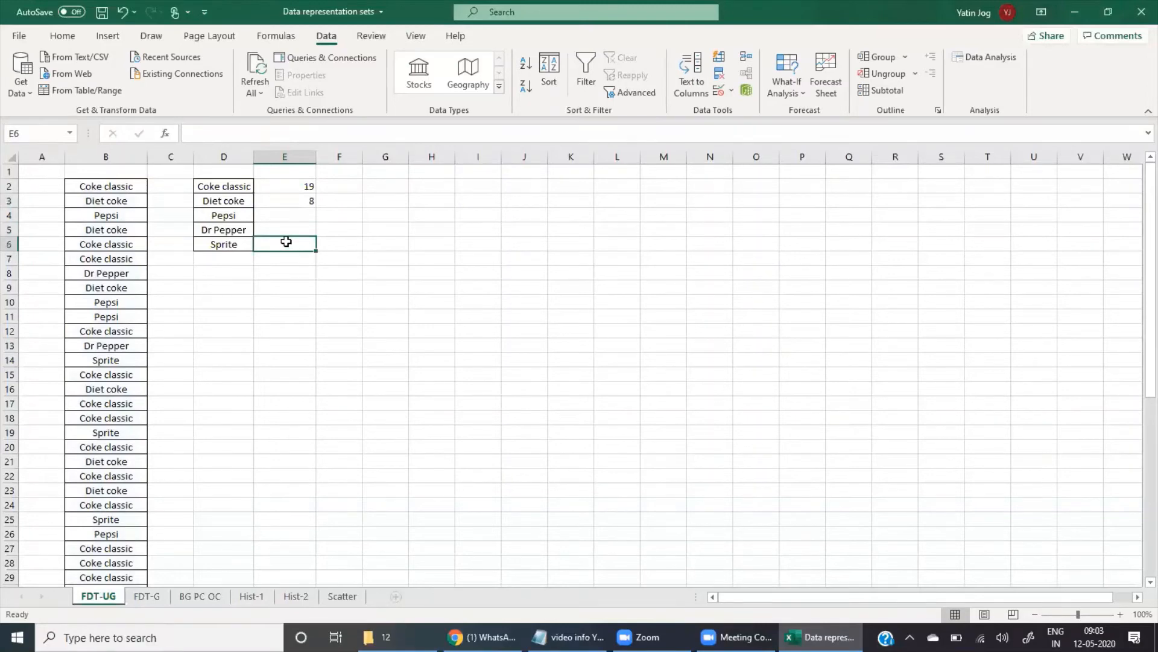
{"action": "left_click", "coordinate": [284, 201]}
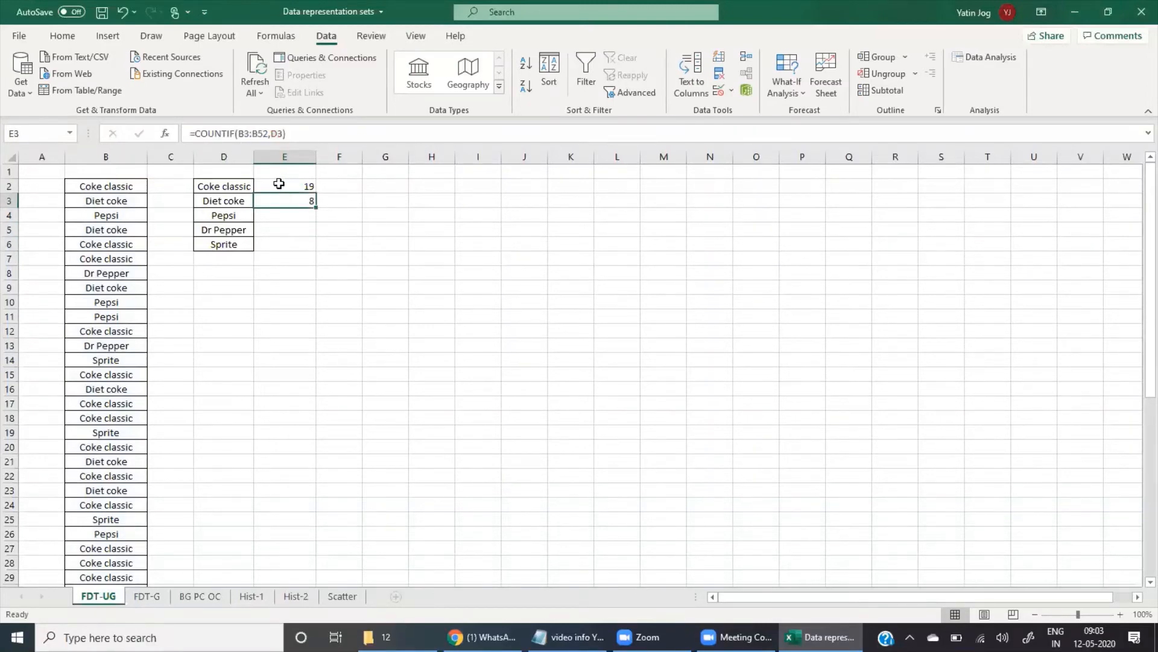
Make the range in E2's COUNTIF formula absolute so it reads =COUNTIF($B$2:$B$51,D2)
{"action": "left_click", "coordinate": [279, 184]}
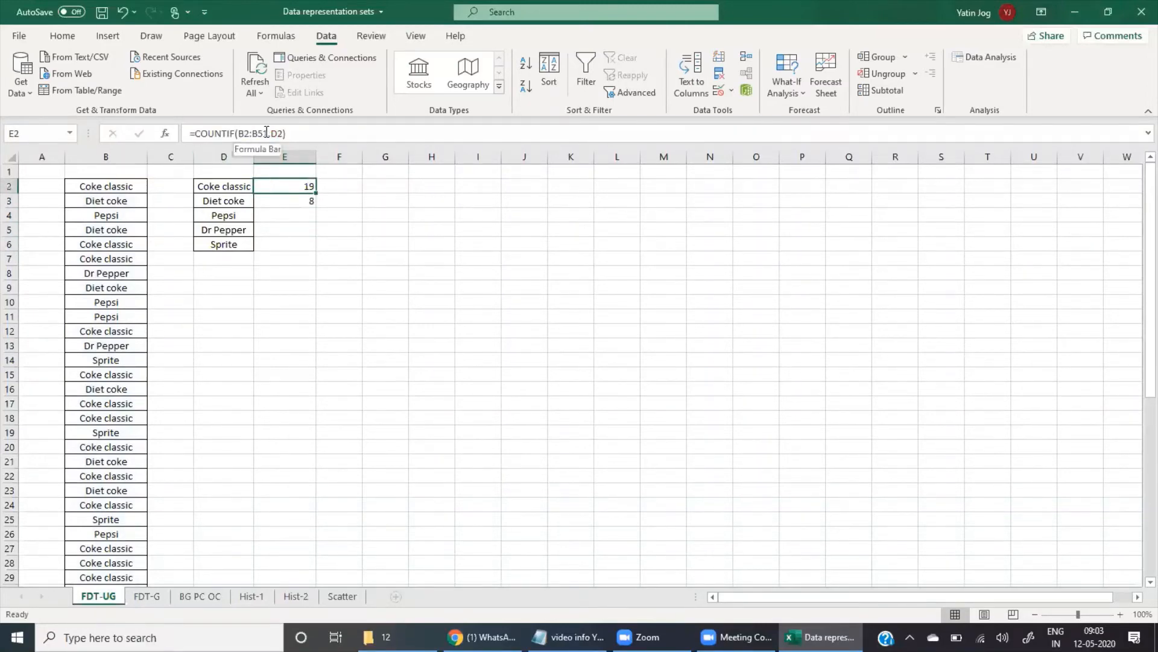
{"action": "left_click", "coordinate": [239, 135]}
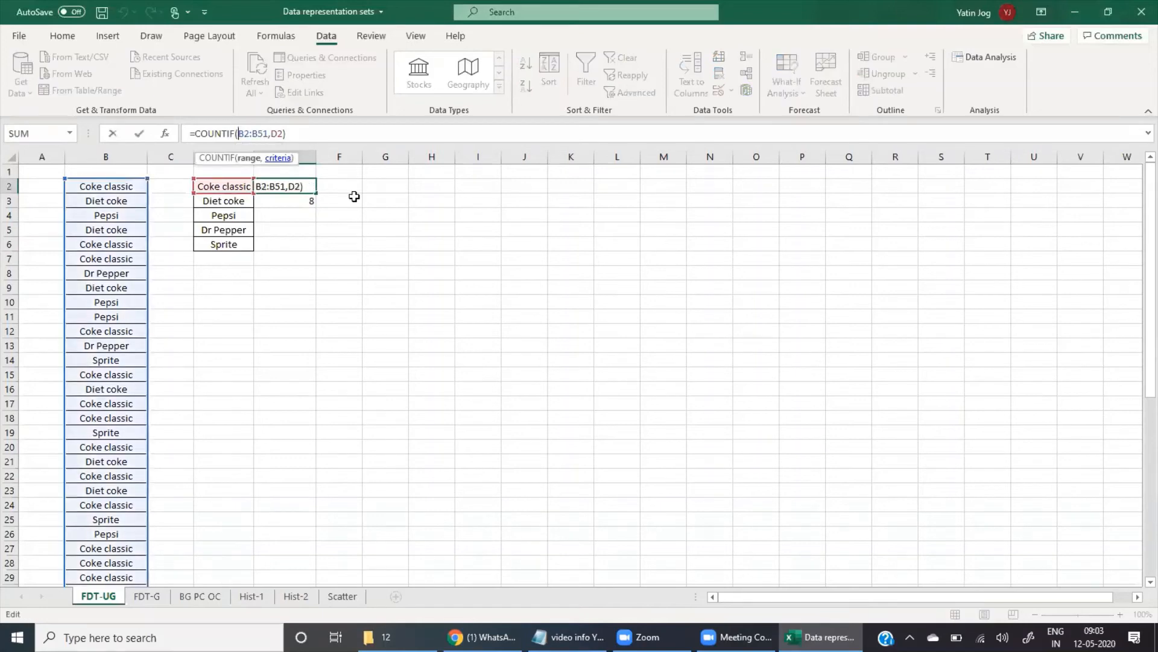
{"action": "type", "text": "$B"}
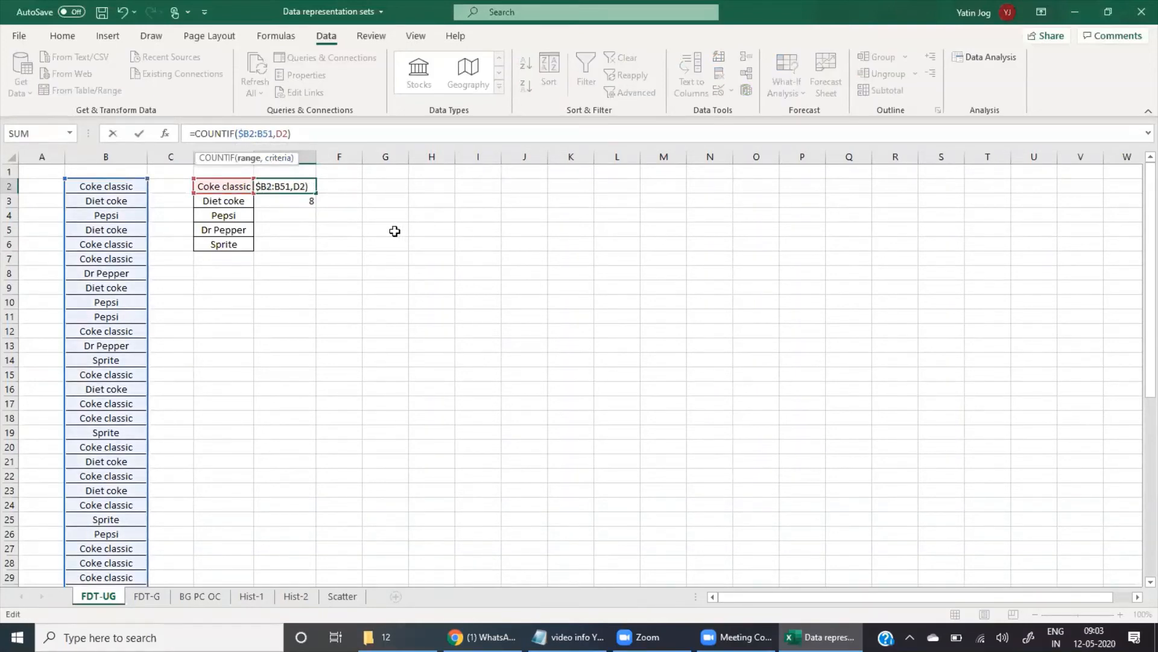
{"action": "type", "text": "$"}
{"action": "key", "text": "Right"}
{"action": "type", "text": "$"}
{"action": "key", "text": "Right"}
{"action": "type", "text": "$"}
{"action": "key", "text": "Return"}
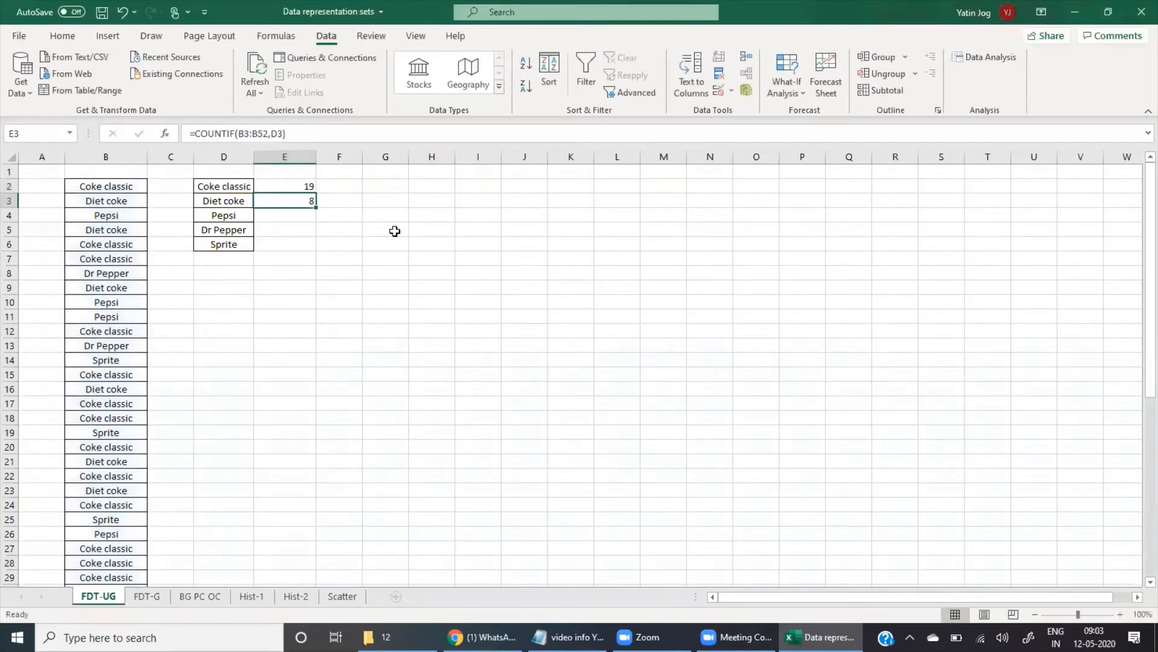
Copy the corrected COUNTIF formula from E2 into E3, replacing the Diet coke formula
{"action": "key", "text": "Up"}
{"action": "key", "text": "ctrl+c"}
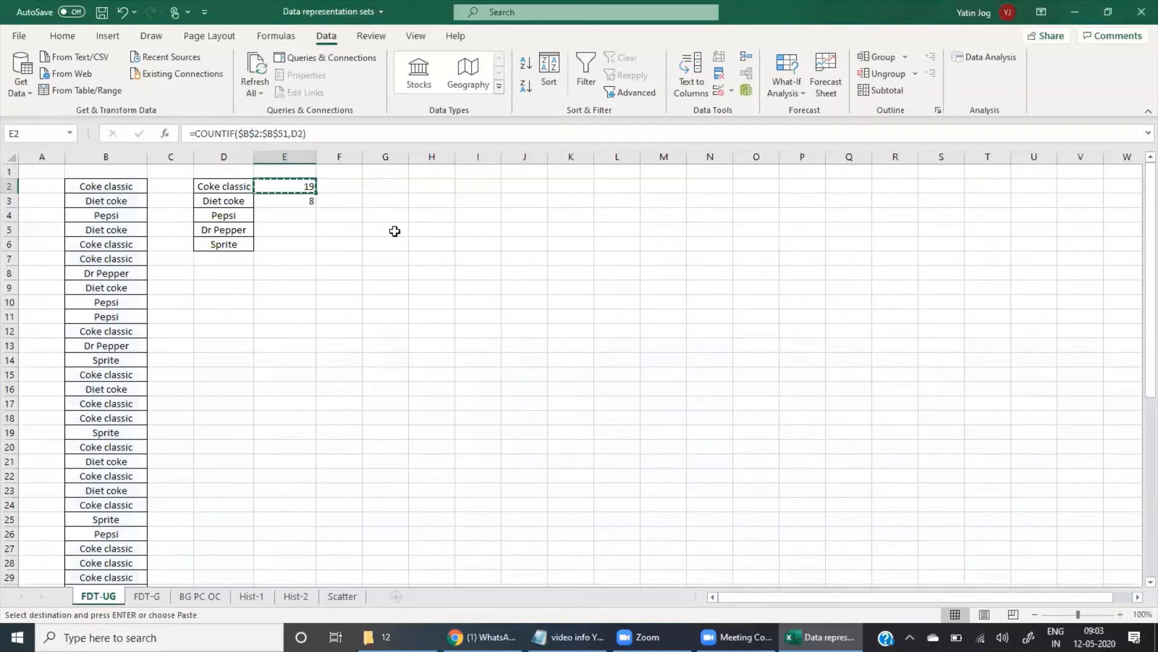
{"action": "key", "text": "Down"}
{"action": "key", "text": "ctrl+v"}
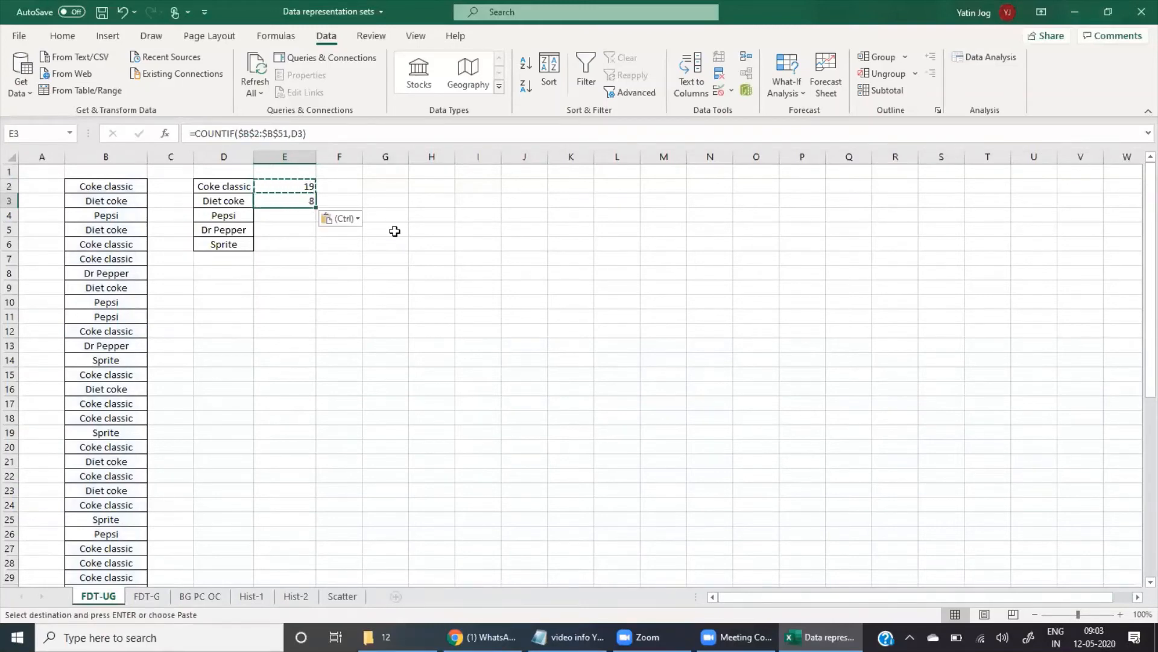
{"action": "key", "text": "Escape"}
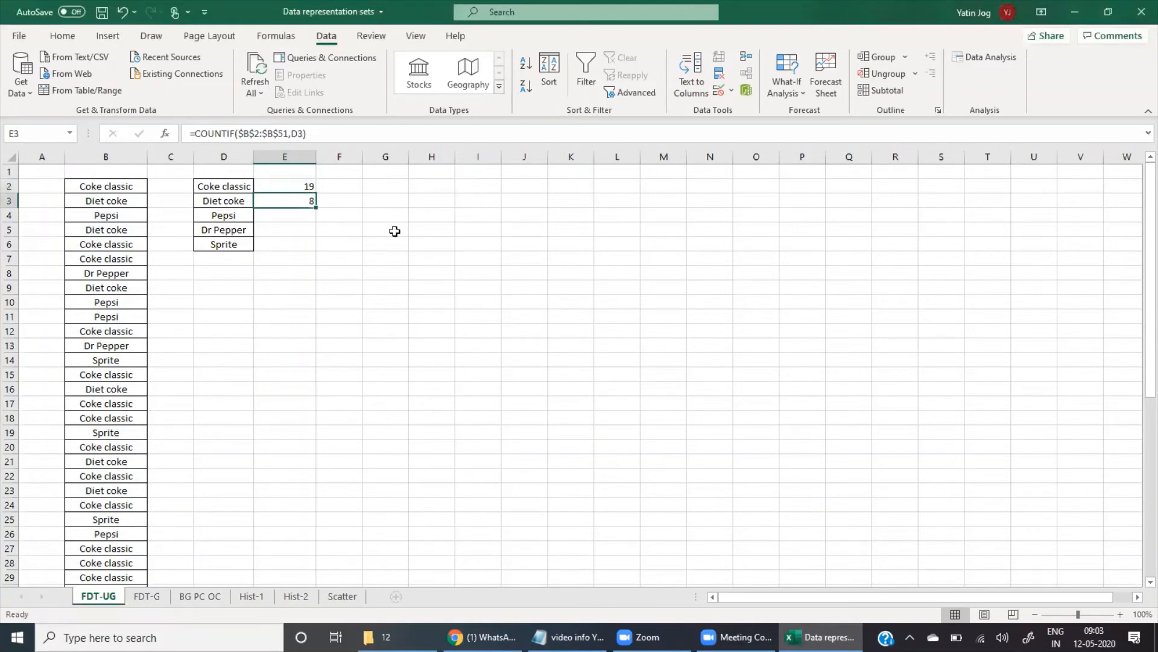
Compare the formulas in E2 and E3, and fill E3's formula down to E6 for Pepsi, Dr Pepper and Sprite
{"action": "key", "text": "Up"}
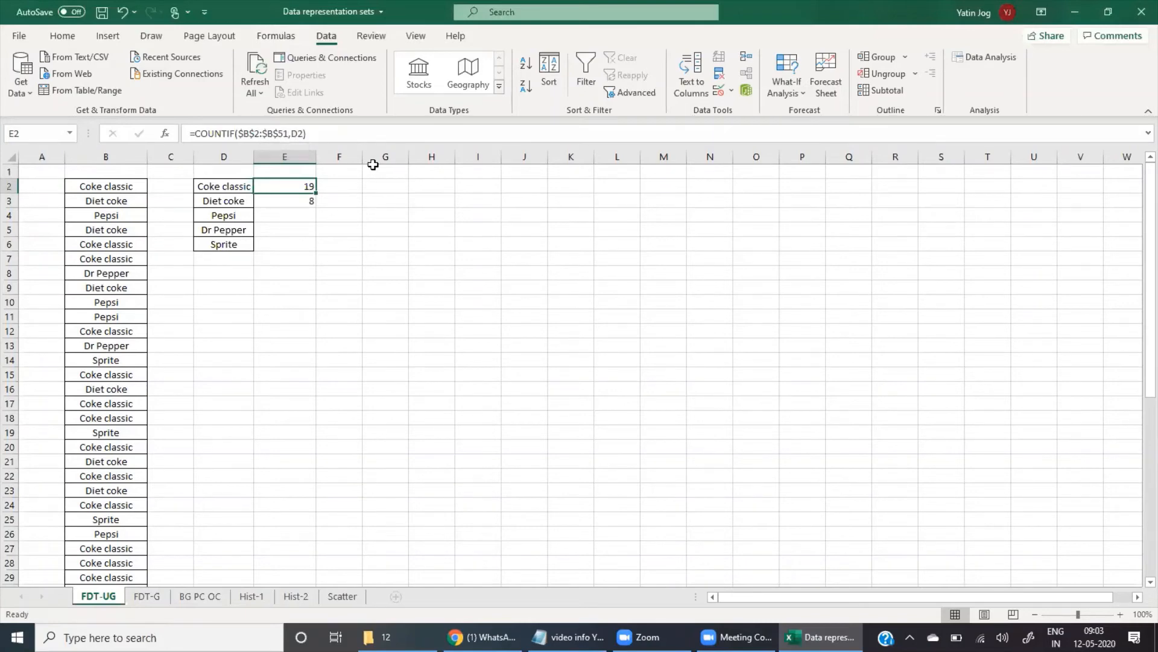
{"action": "key", "text": "Down"}
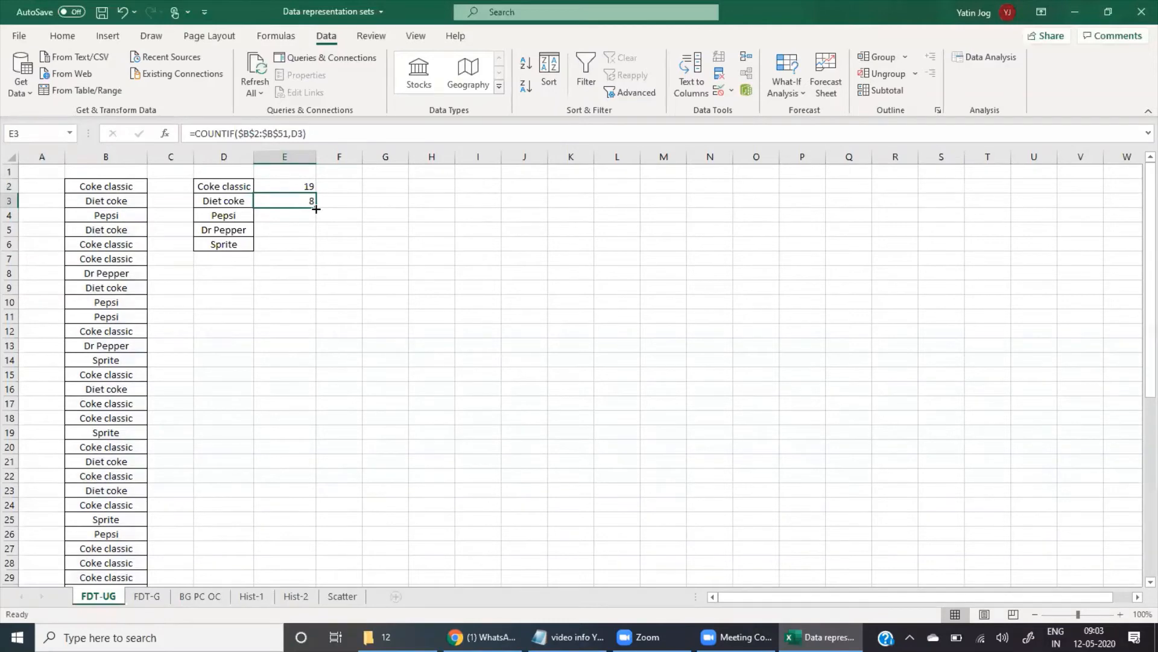
{"action": "left_click_drag", "start_coordinate": [316, 209], "coordinate": [316, 249]}
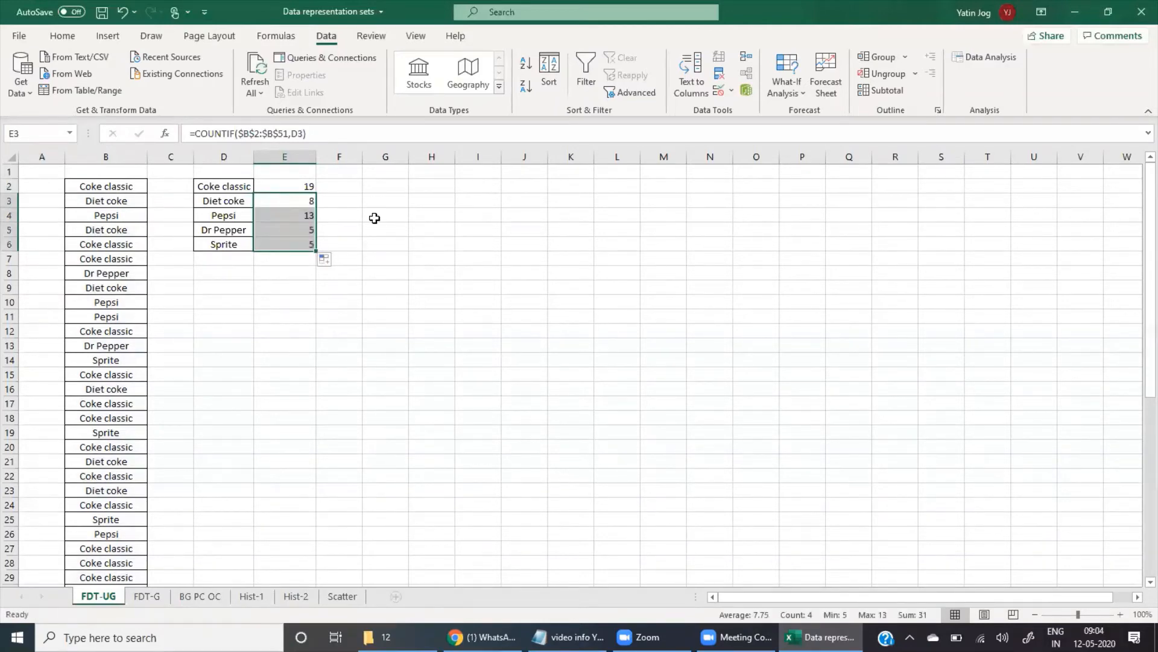
{"action": "left_click", "coordinate": [375, 216]}
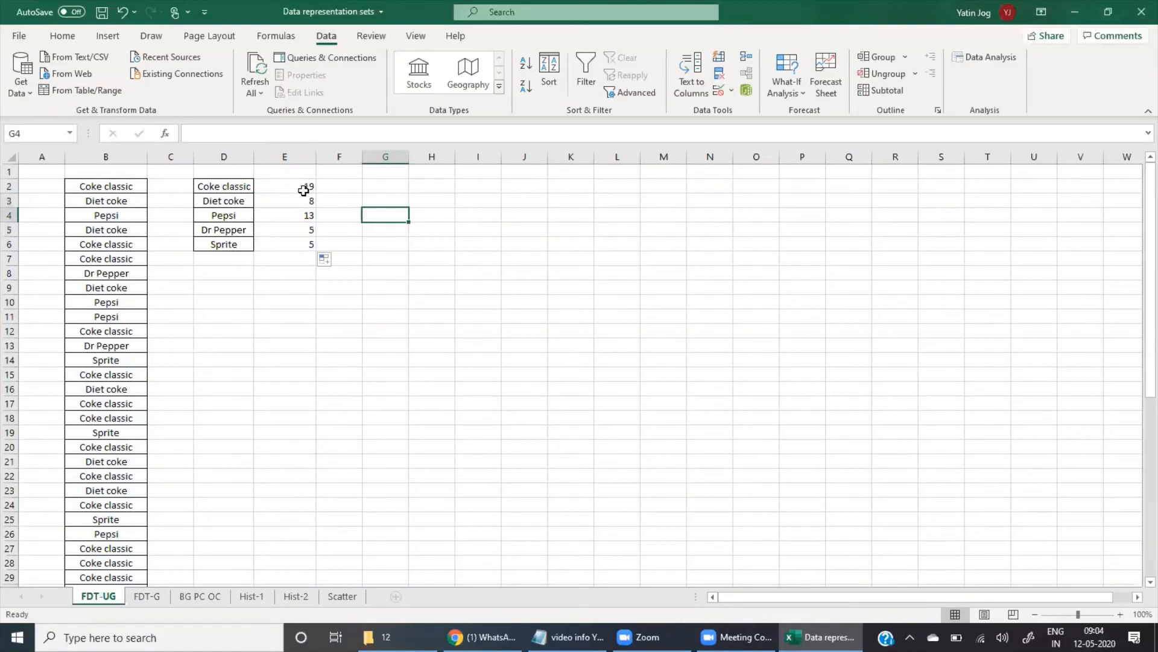
Center the counts in E2:E6 and apply all borders to those cells
{"action": "left_click_drag", "start_coordinate": [307, 187], "coordinate": [307, 243]}
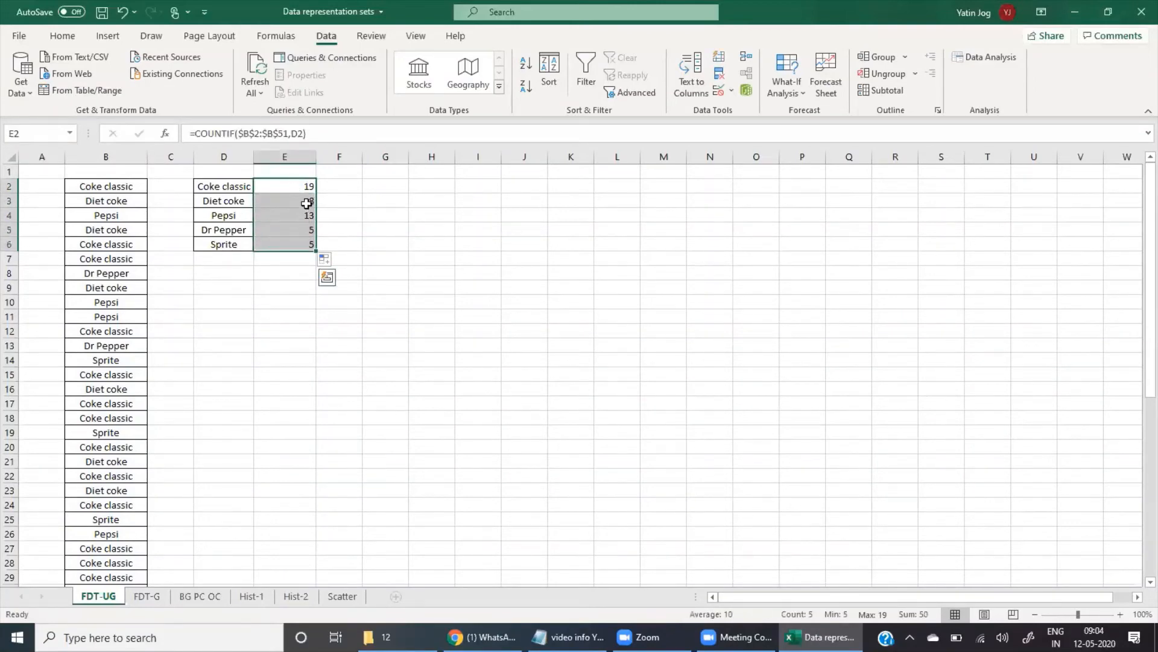
{"action": "left_click", "coordinate": [66, 37]}
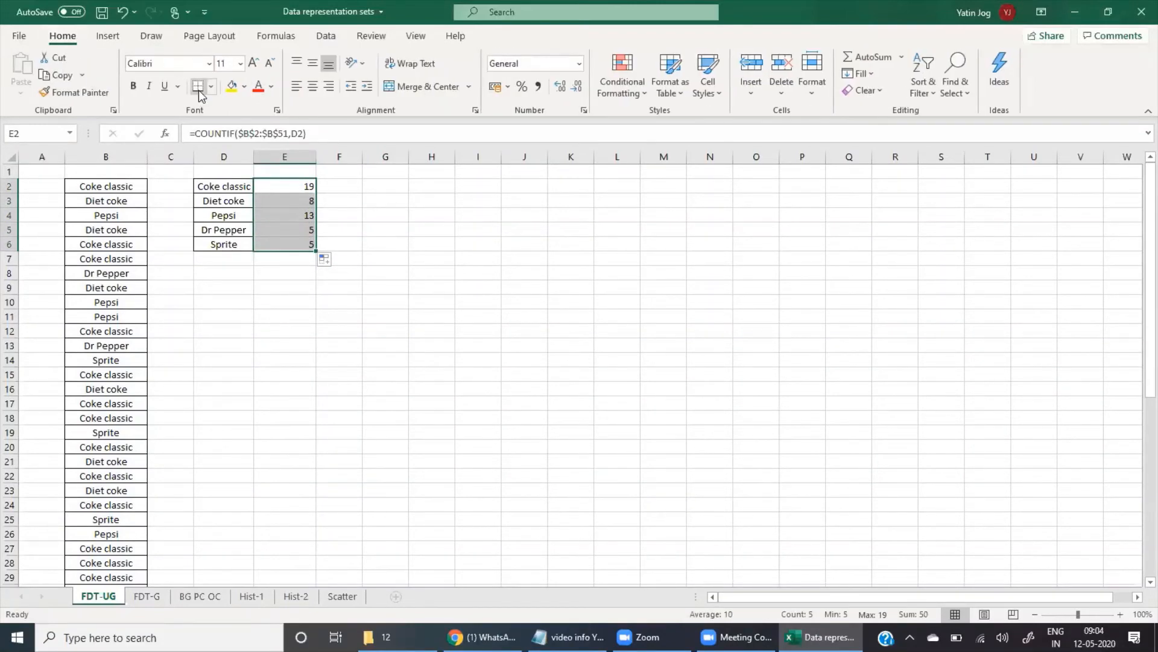
{"action": "left_click", "coordinate": [313, 86]}
{"action": "left_click", "coordinate": [213, 86]}
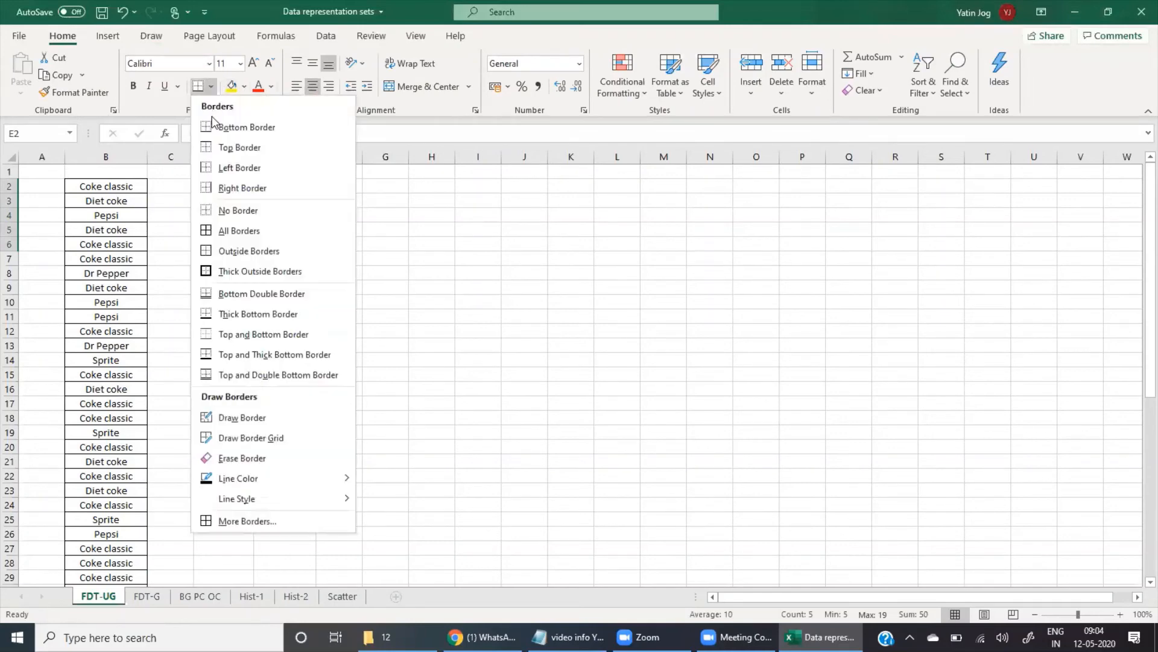
{"action": "left_click", "coordinate": [232, 302]}
{"action": "left_click", "coordinate": [424, 232]}
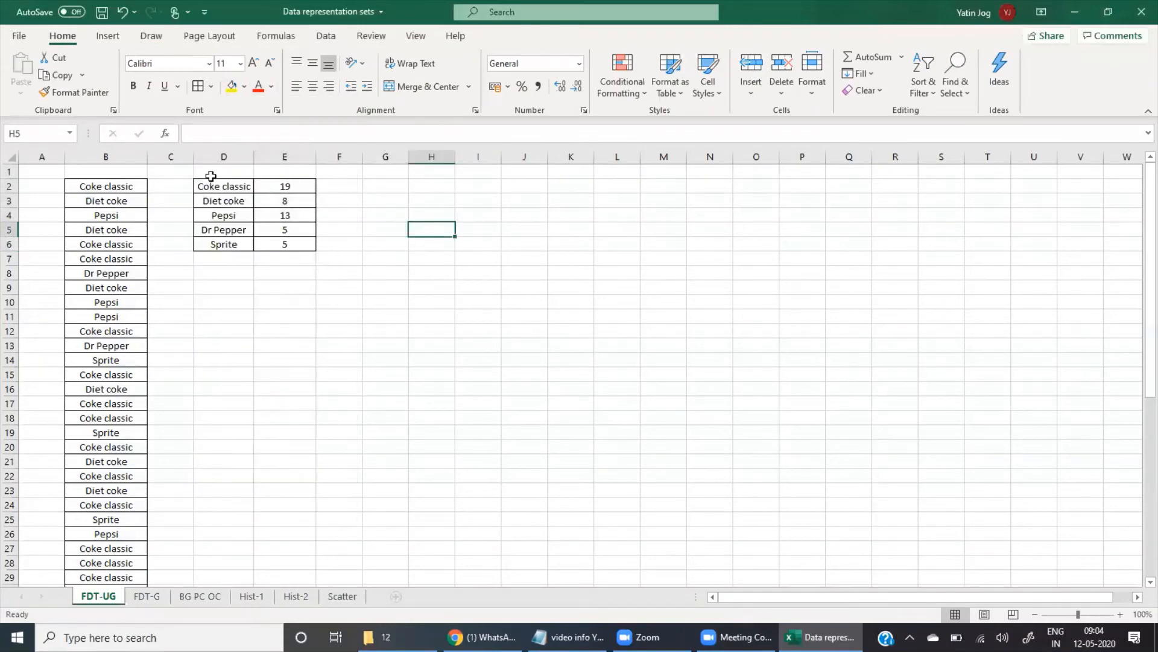
Insert a 2-D clustered column chart from the drink names and counts in D2:E6
{"action": "left_click_drag", "start_coordinate": [217, 183], "coordinate": [291, 243]}
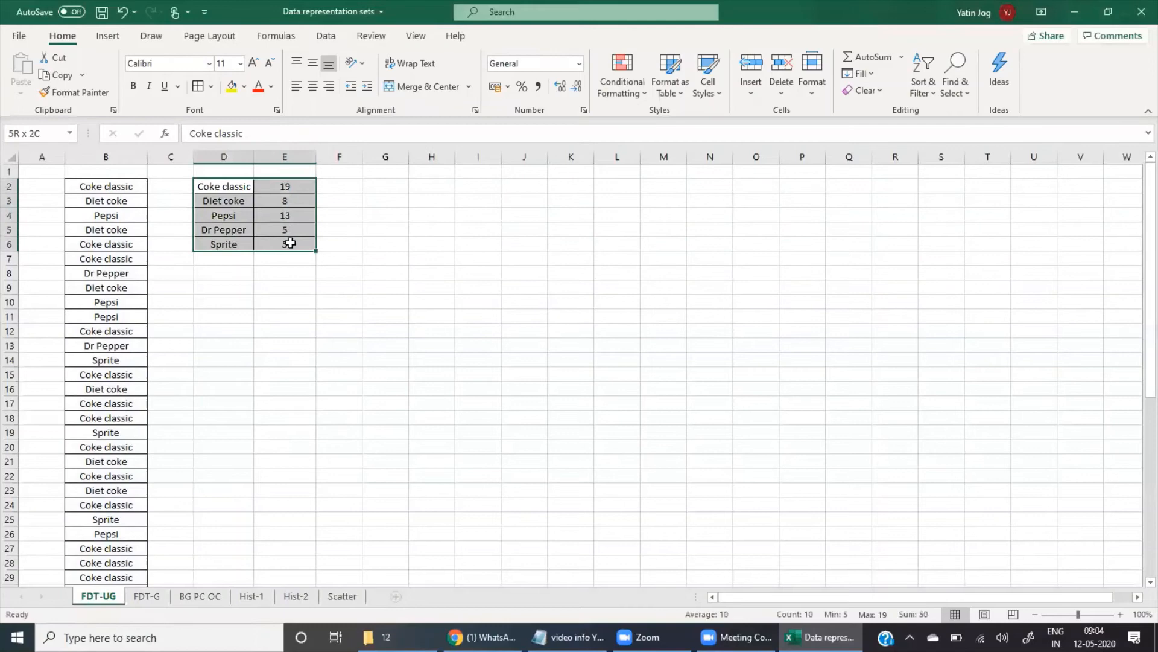
{"action": "left_click", "coordinate": [399, 257]}
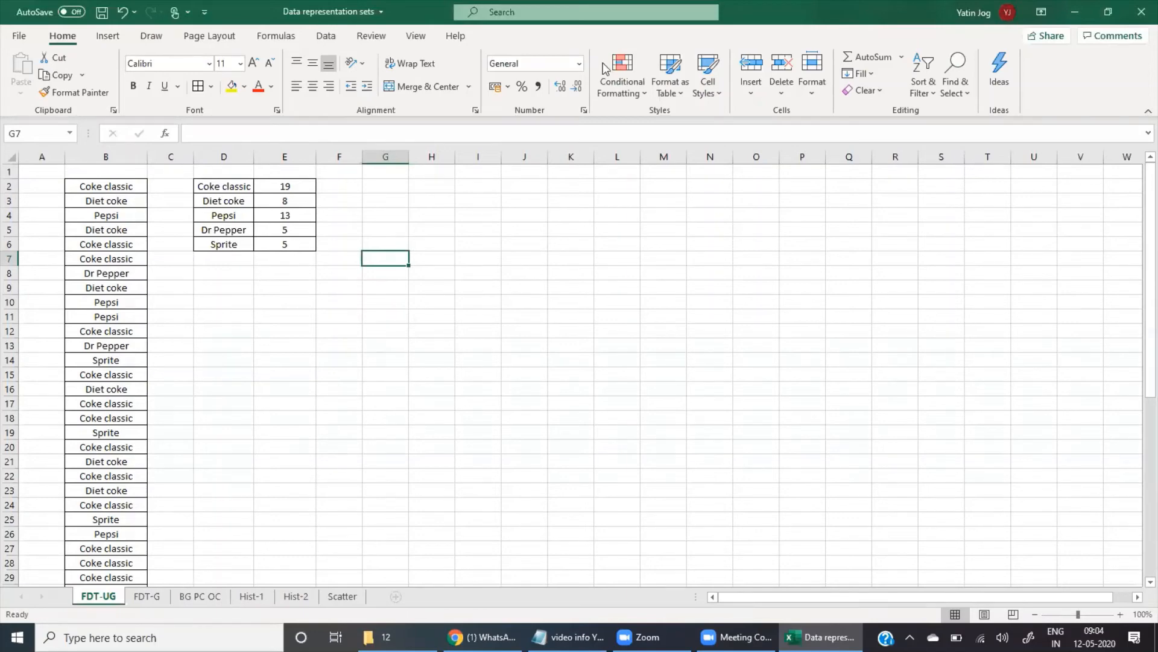
{"action": "left_click_drag", "start_coordinate": [224, 186], "coordinate": [269, 243]}
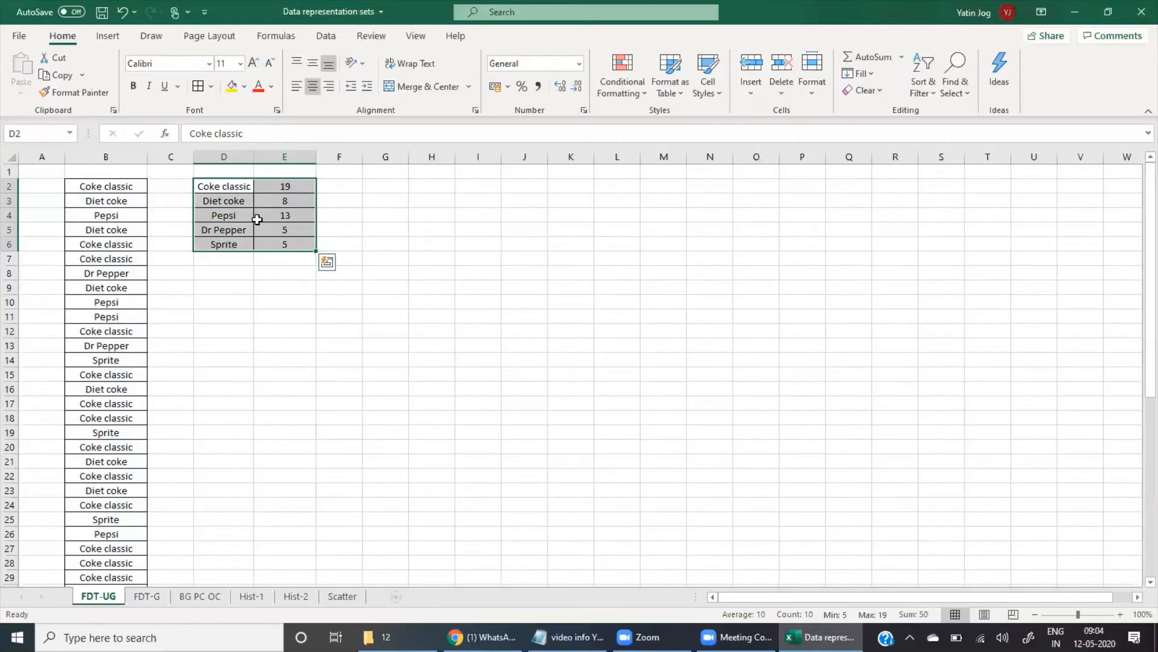
{"action": "left_click", "coordinate": [107, 36]}
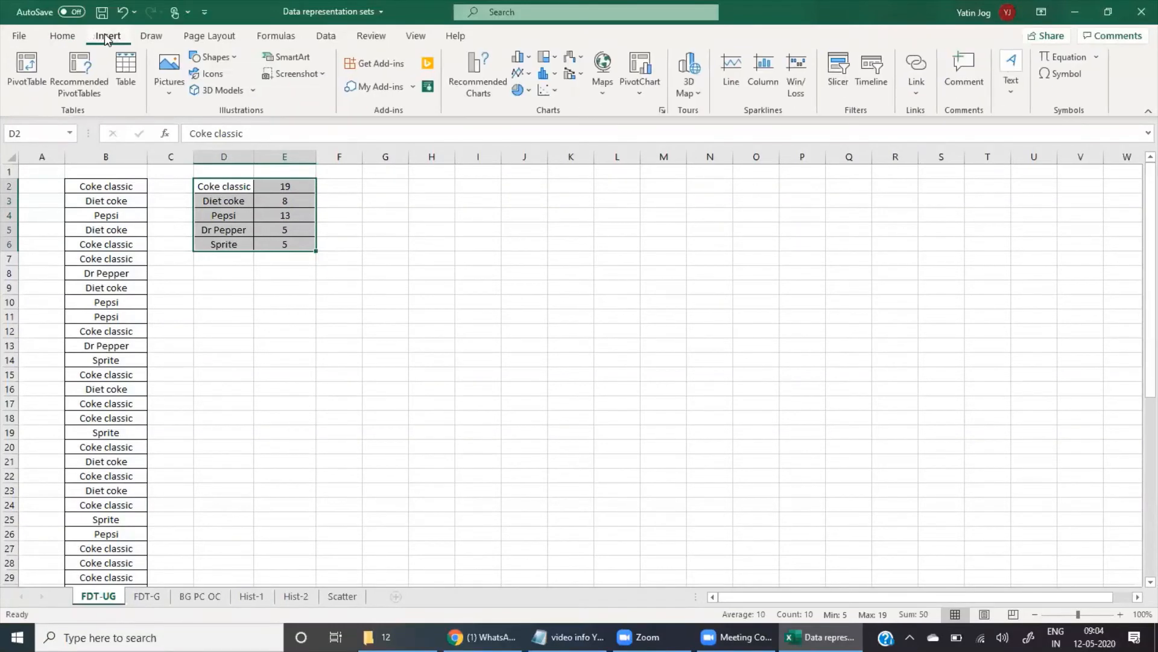
{"action": "left_click", "coordinate": [525, 63]}
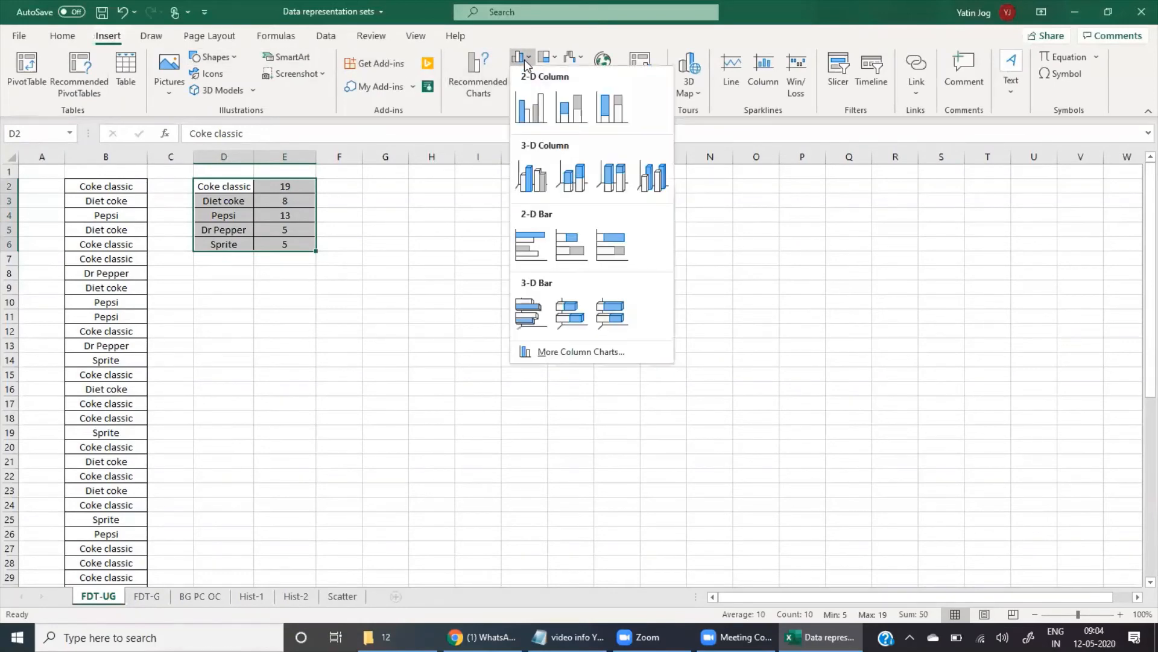
{"action": "left_click", "coordinate": [539, 114]}
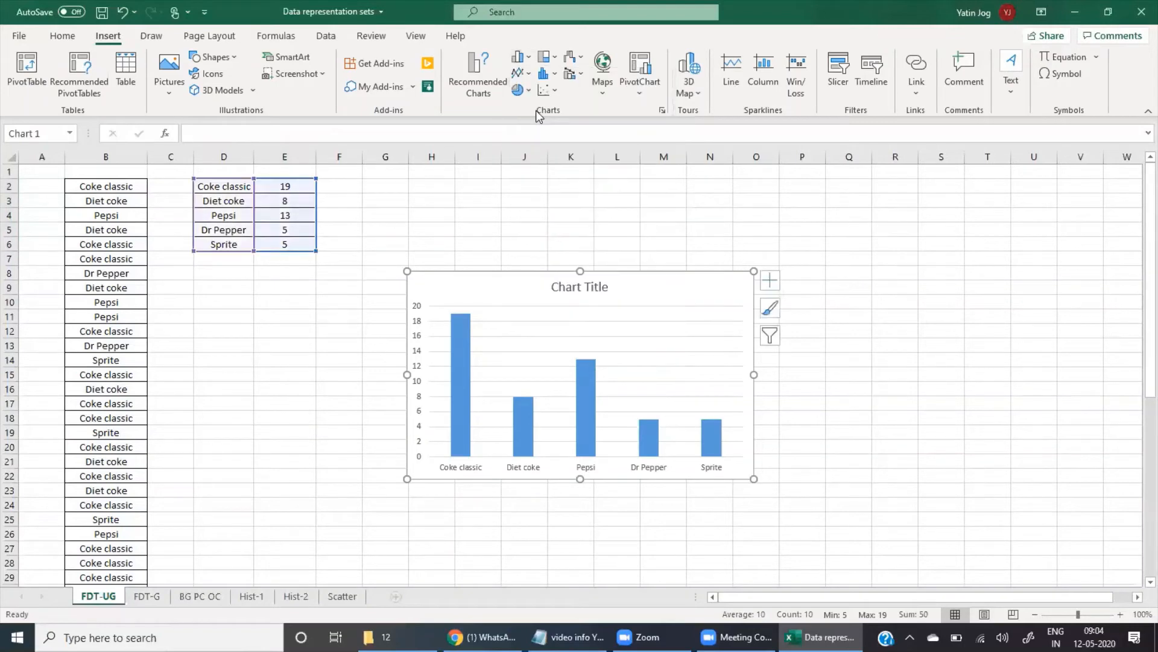
Delete the column chart's title and move the chart beside the frequency table, across columns F to M
{"action": "left_click", "coordinate": [589, 289]}
{"action": "key", "text": "Delete"}
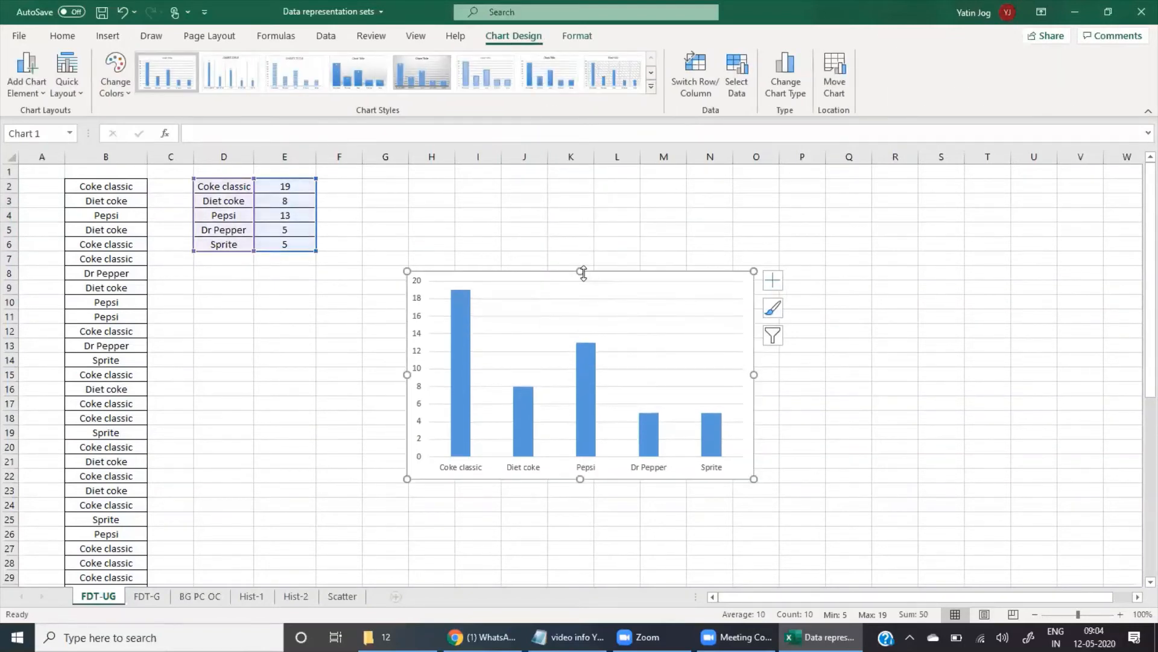
{"action": "left_click_drag", "start_coordinate": [592, 273], "coordinate": [508, 165]}
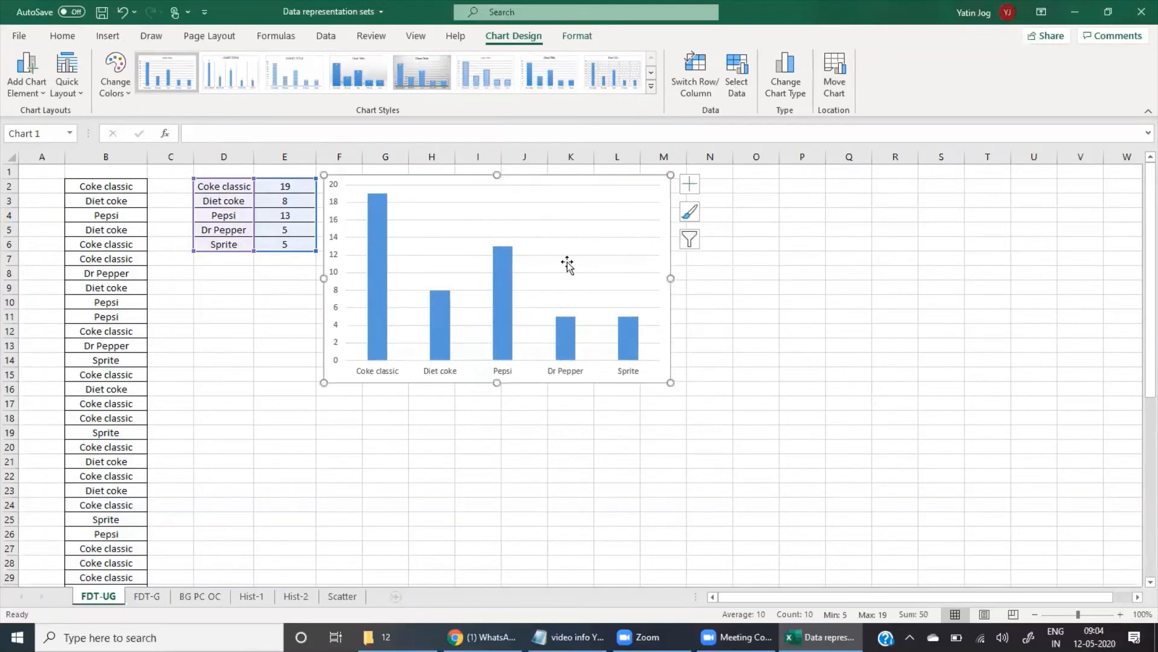
Insert a 2-D pie chart from the drink names and counts in D2:E6
{"action": "left_click", "coordinate": [272, 311]}
{"action": "left_click_drag", "start_coordinate": [233, 186], "coordinate": [315, 245]}
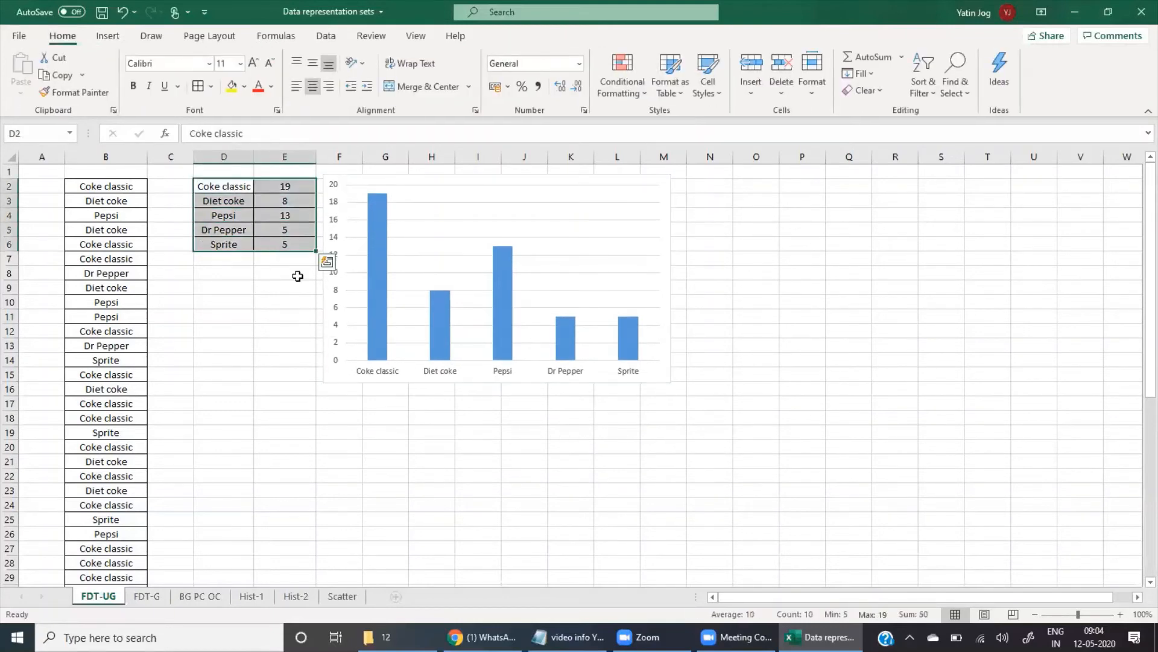
{"action": "left_click", "coordinate": [109, 37]}
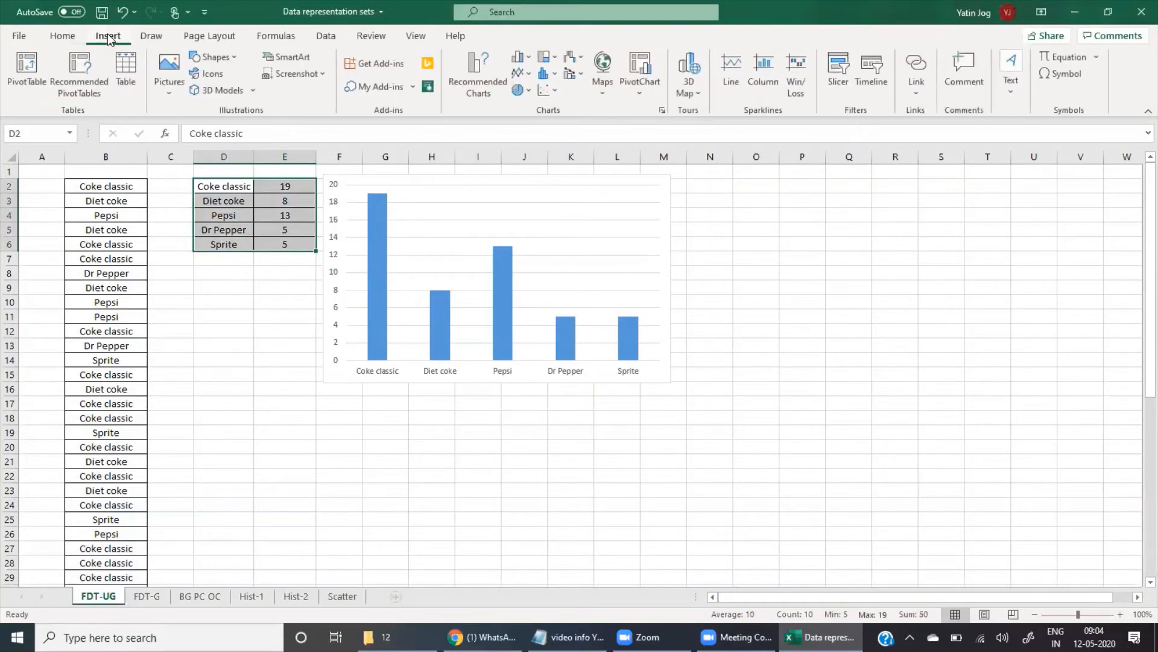
{"action": "left_click", "coordinate": [528, 96]}
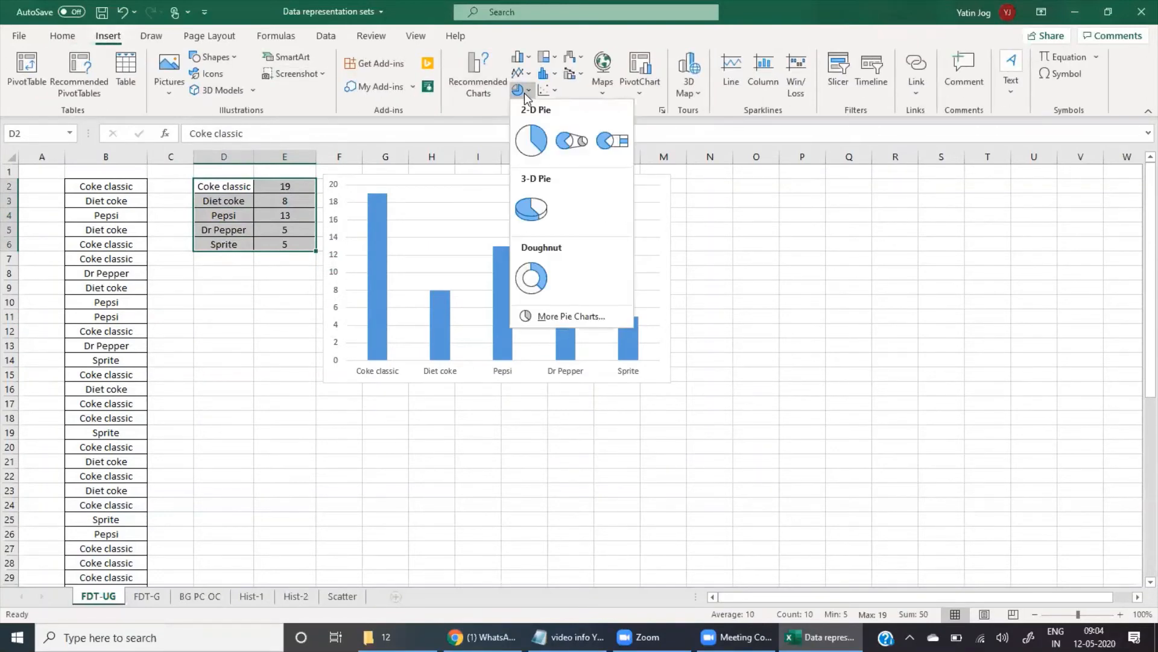
{"action": "left_click", "coordinate": [531, 134]}
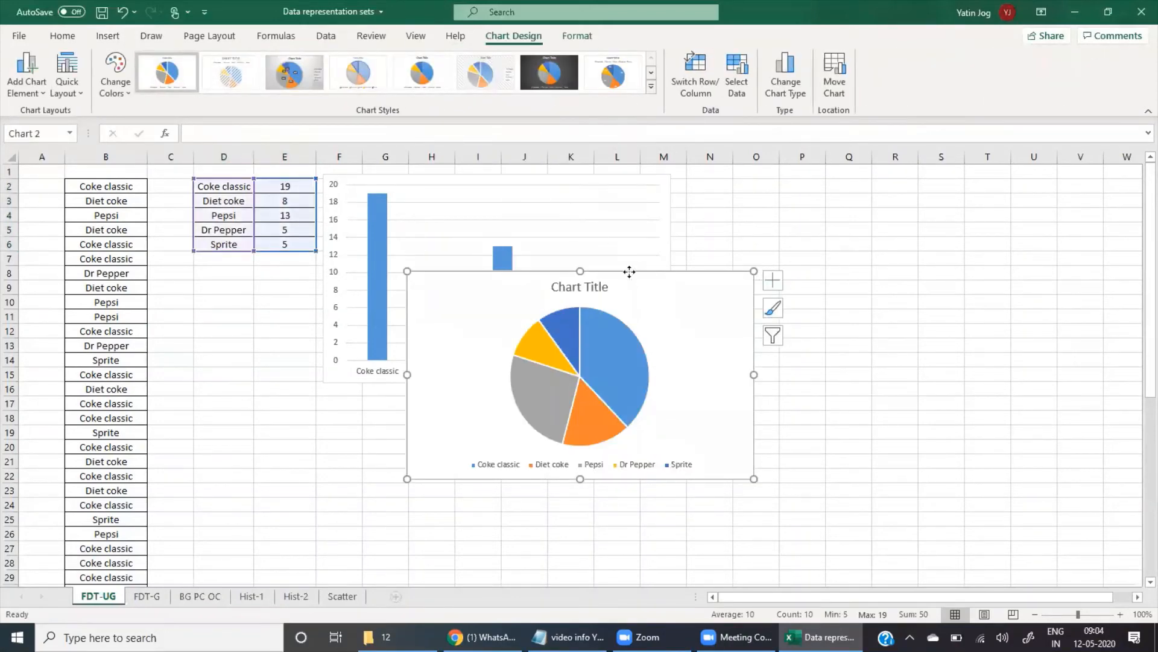
Move the pie chart beside the column chart, across columns N to U, and delete its title
{"action": "left_click_drag", "start_coordinate": [628, 269], "coordinate": [896, 175]}
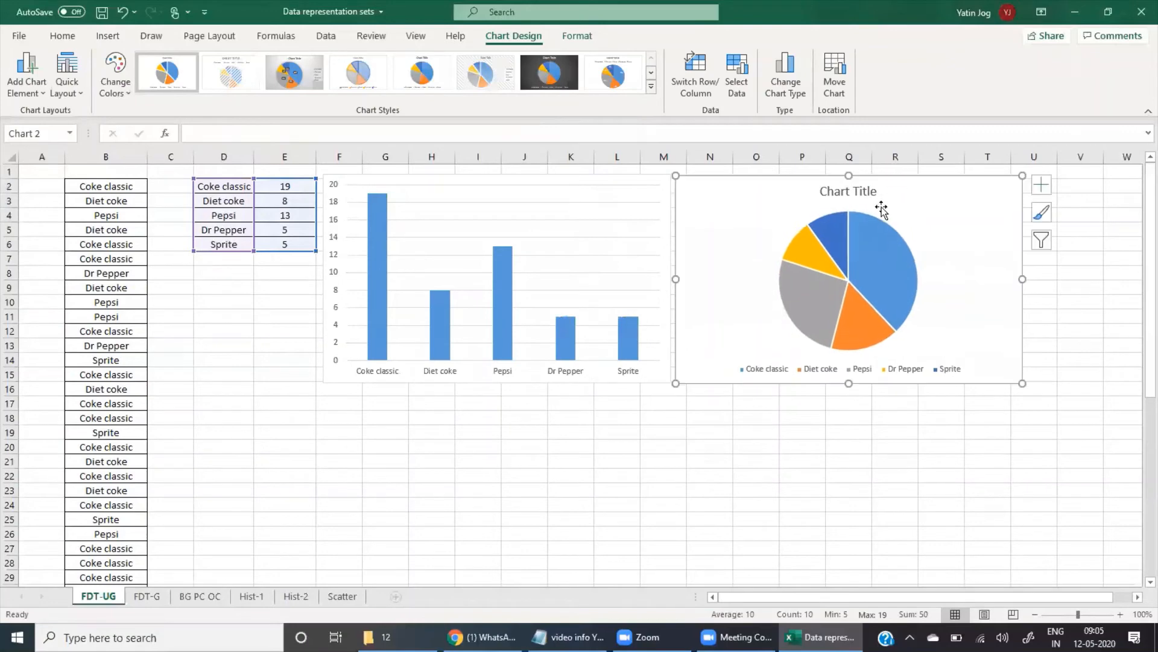
{"action": "left_click", "coordinate": [855, 191]}
{"action": "key", "text": "Delete"}
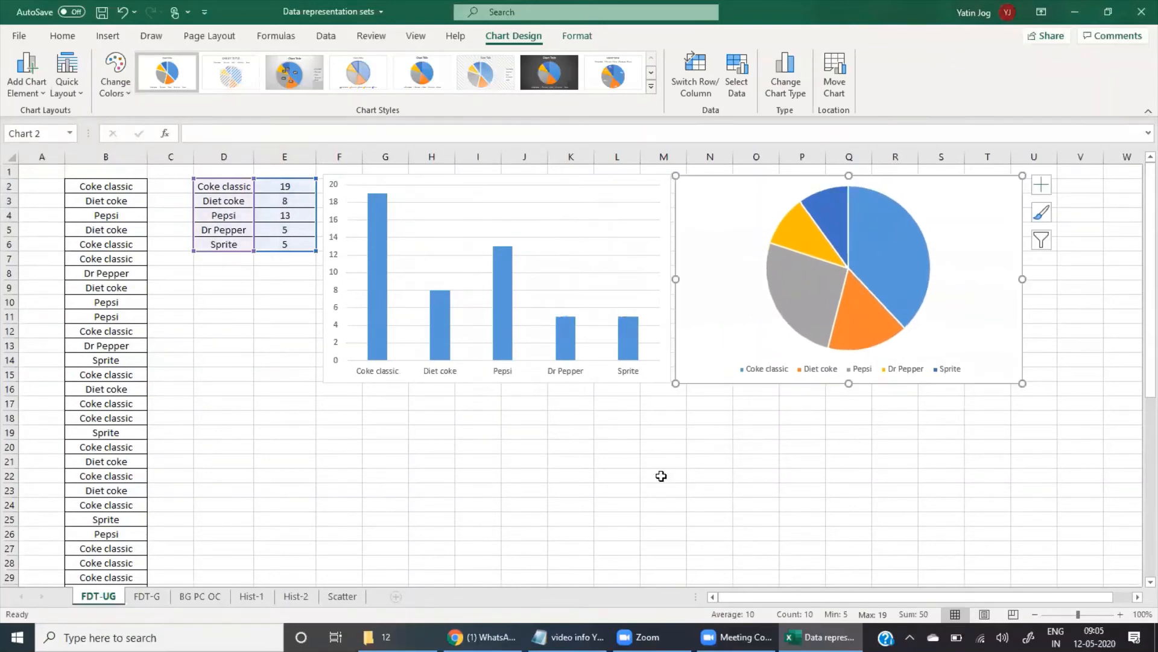
{"action": "left_click", "coordinate": [605, 444]}
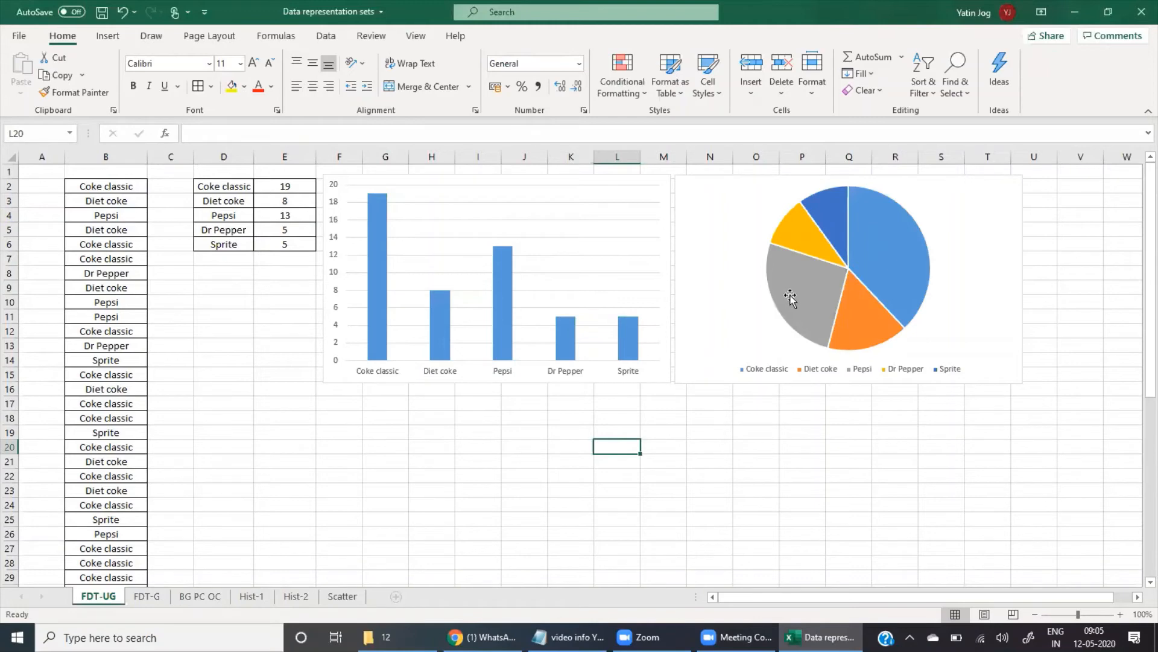
Apply the grey gradient chart style with dark percentage labels and a side legend to the pie chart
{"action": "mouse_move", "coordinate": [790, 297]}
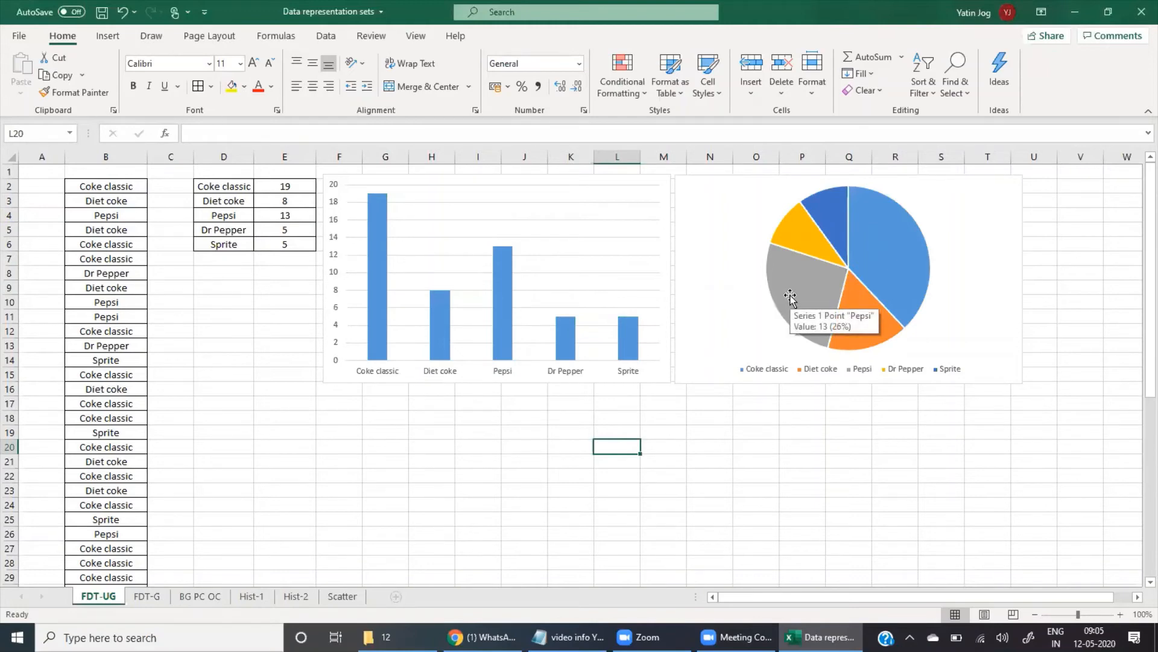
{"action": "left_click", "coordinate": [790, 296]}
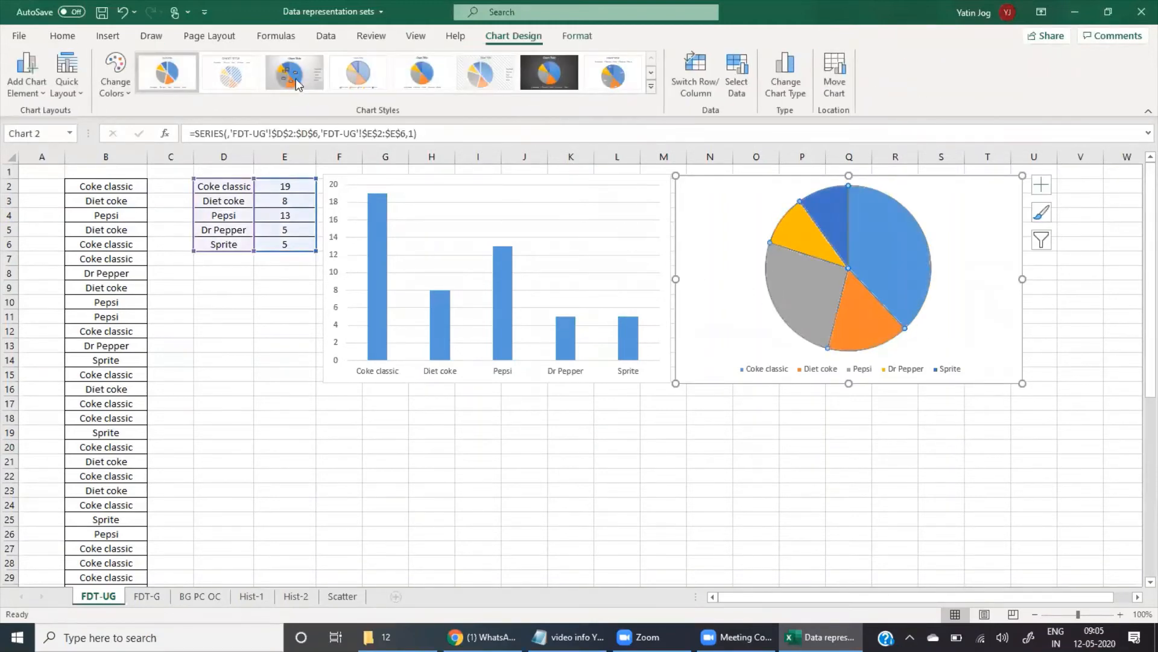
{"action": "left_click", "coordinate": [231, 73]}
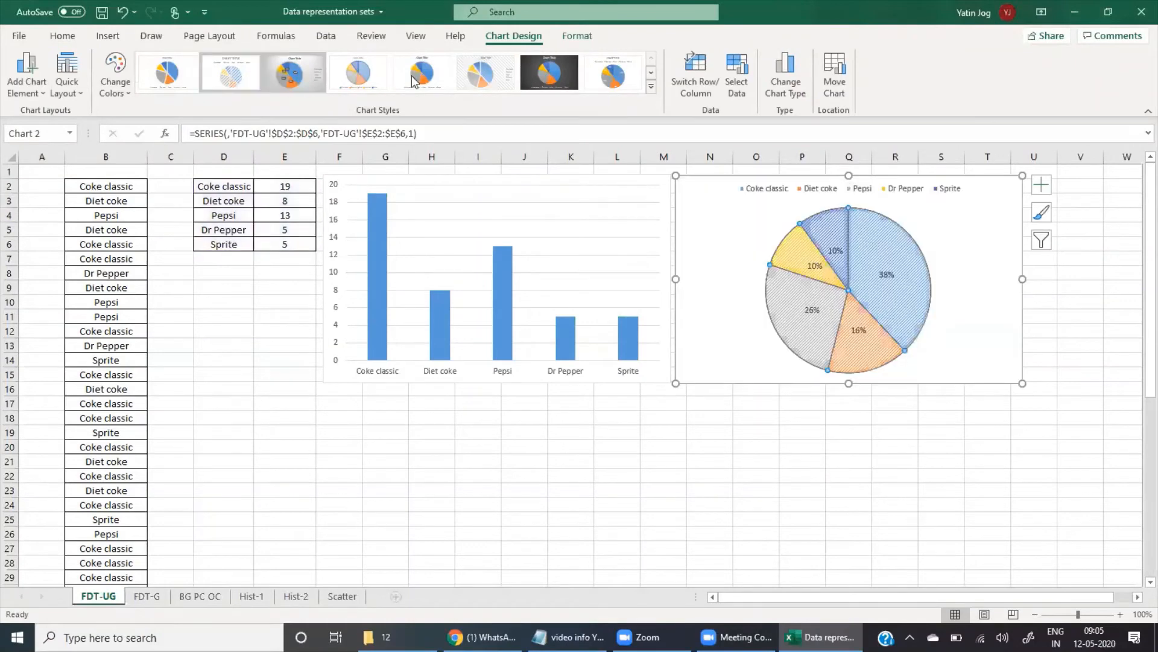
{"action": "left_click", "coordinate": [786, 443]}
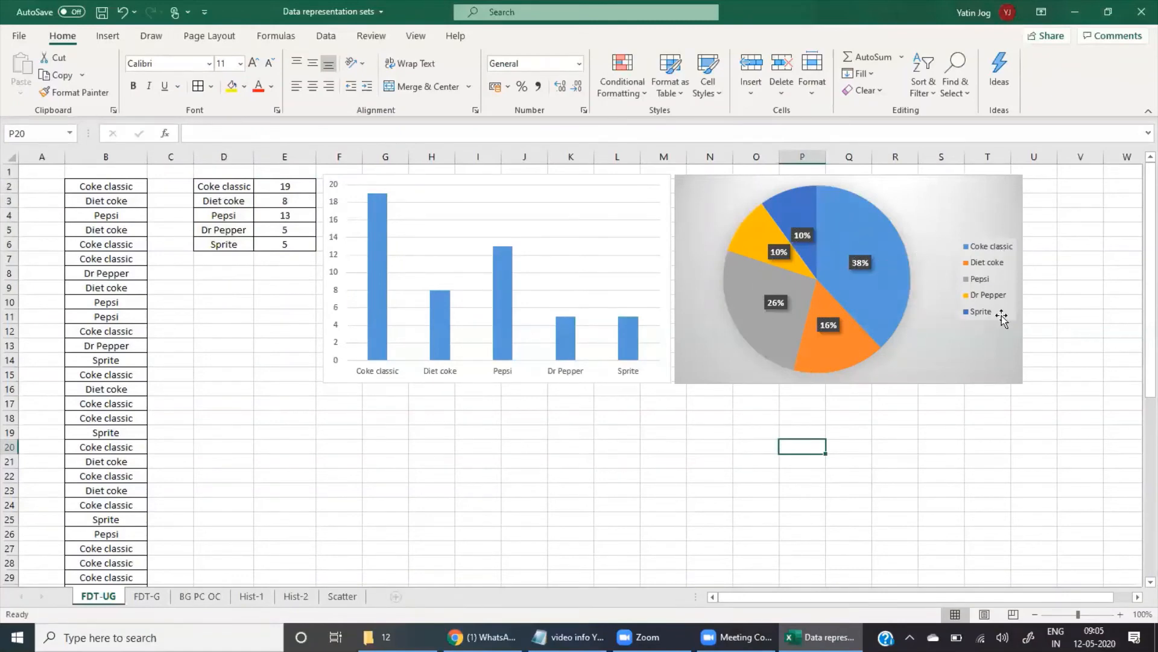
Apply the grey gradient chart style with wide bars and value labels inside them to the column chart
{"action": "left_click", "coordinate": [502, 280]}
{"action": "left_click", "coordinate": [423, 73]}
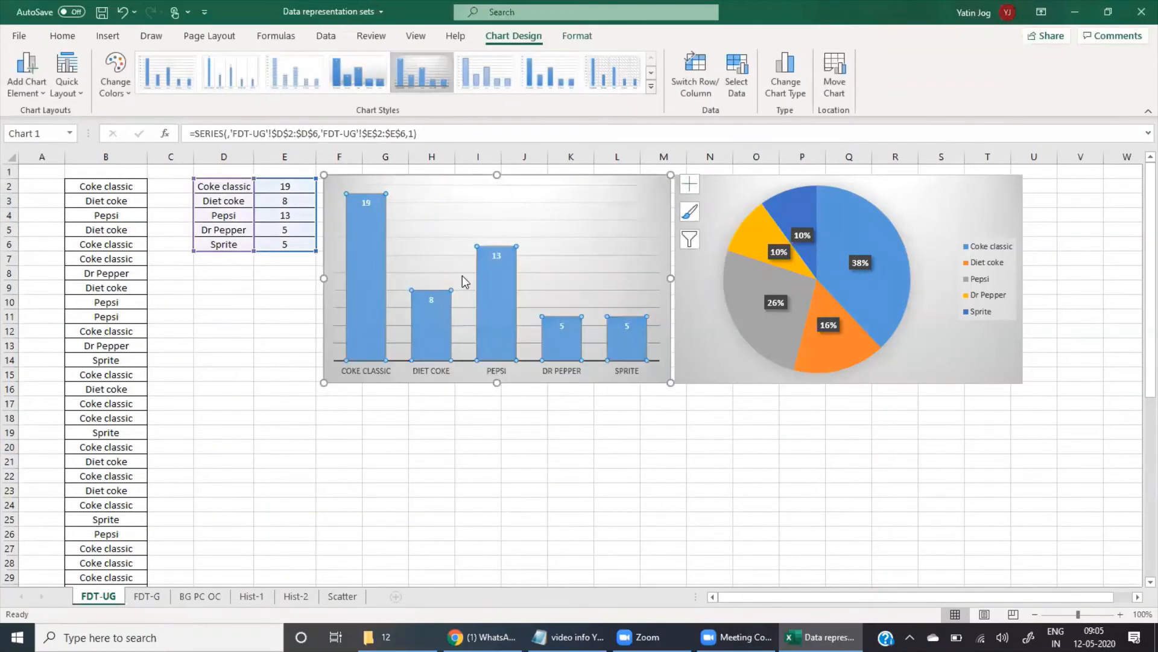
Add the heading Bin in cell C3 of the FDT-G sheet, beside the year end audit time column
{"action": "left_click", "coordinate": [534, 434]}
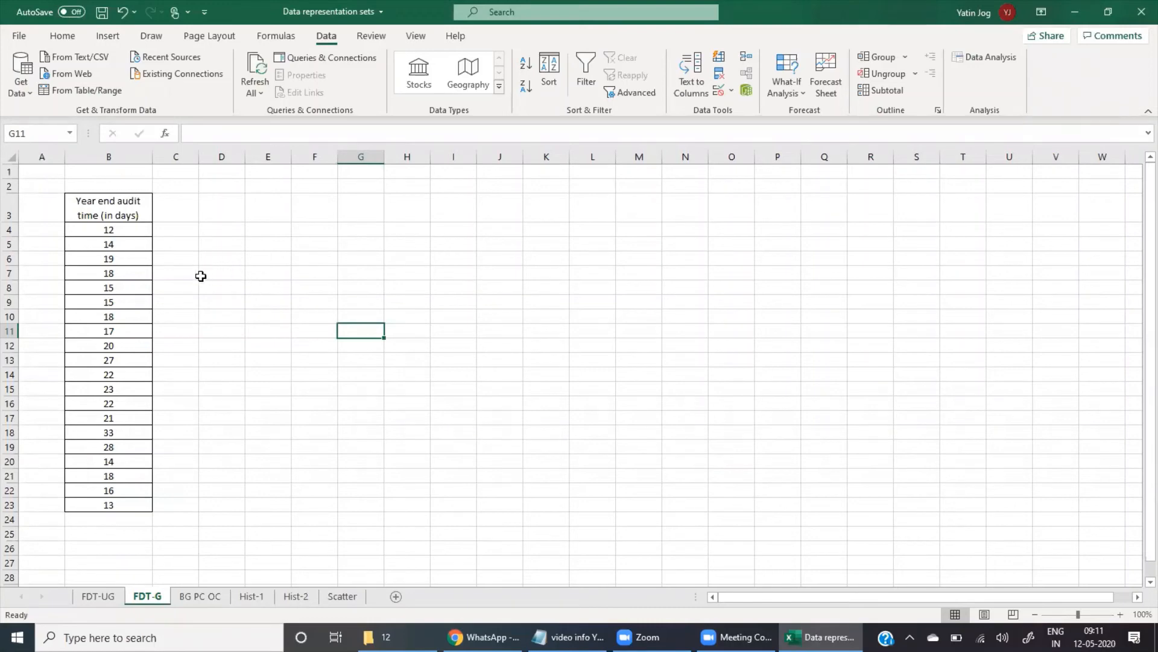
{"action": "left_click", "coordinate": [190, 208]}
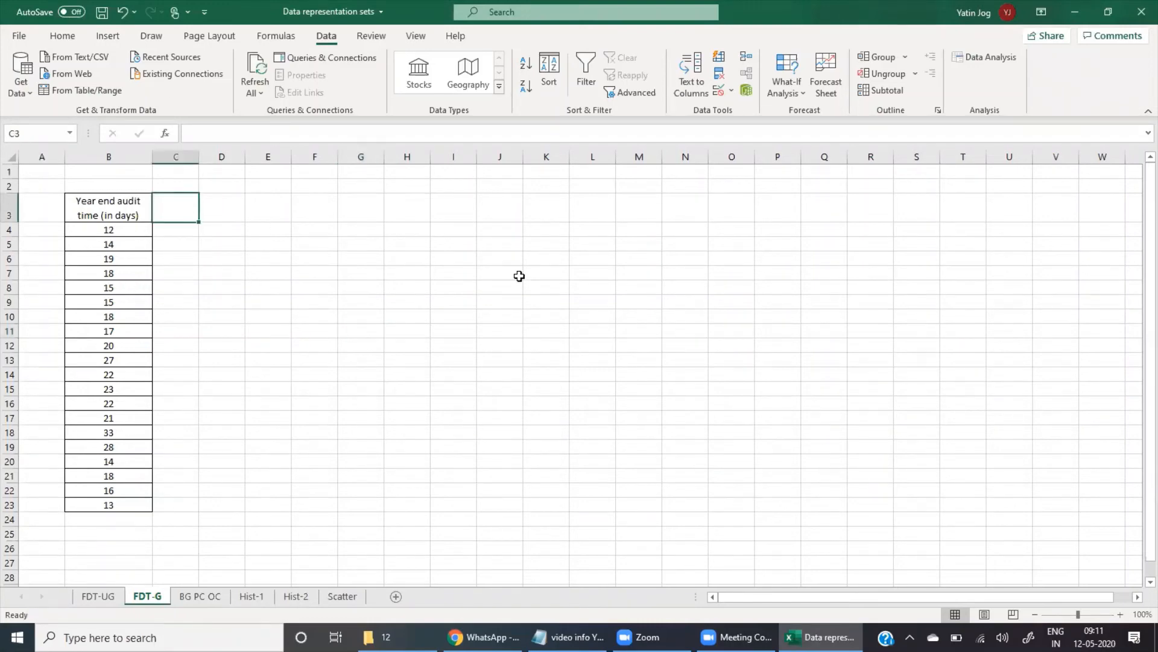
{"action": "type", "text": "Bin"}
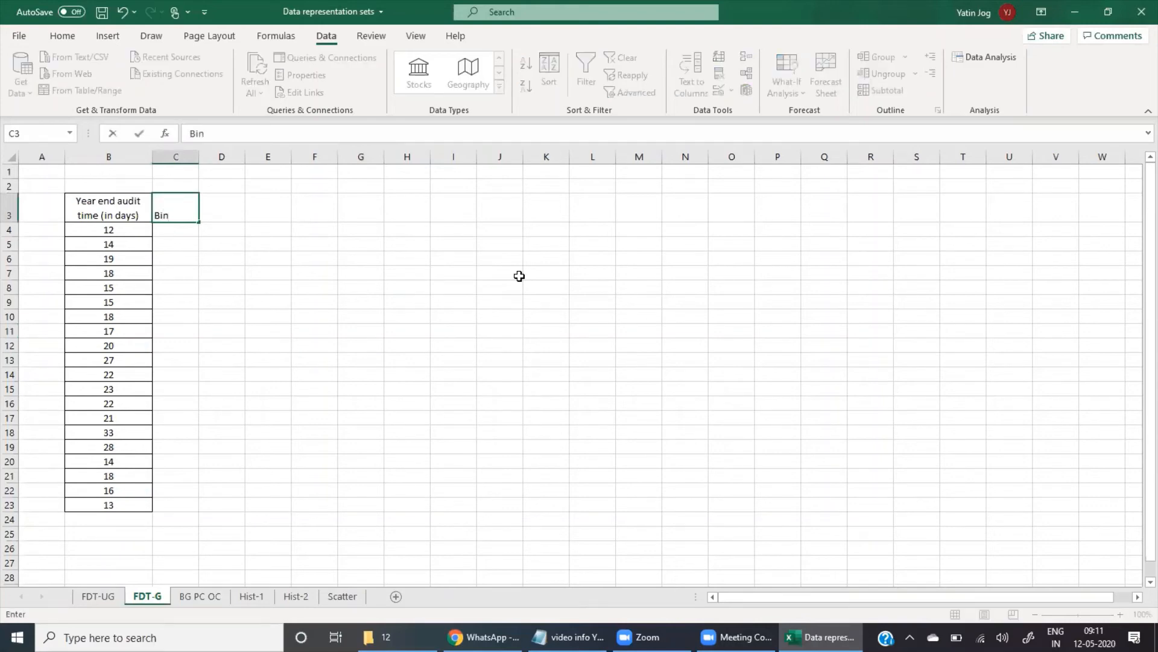
{"action": "key", "text": "Return"}
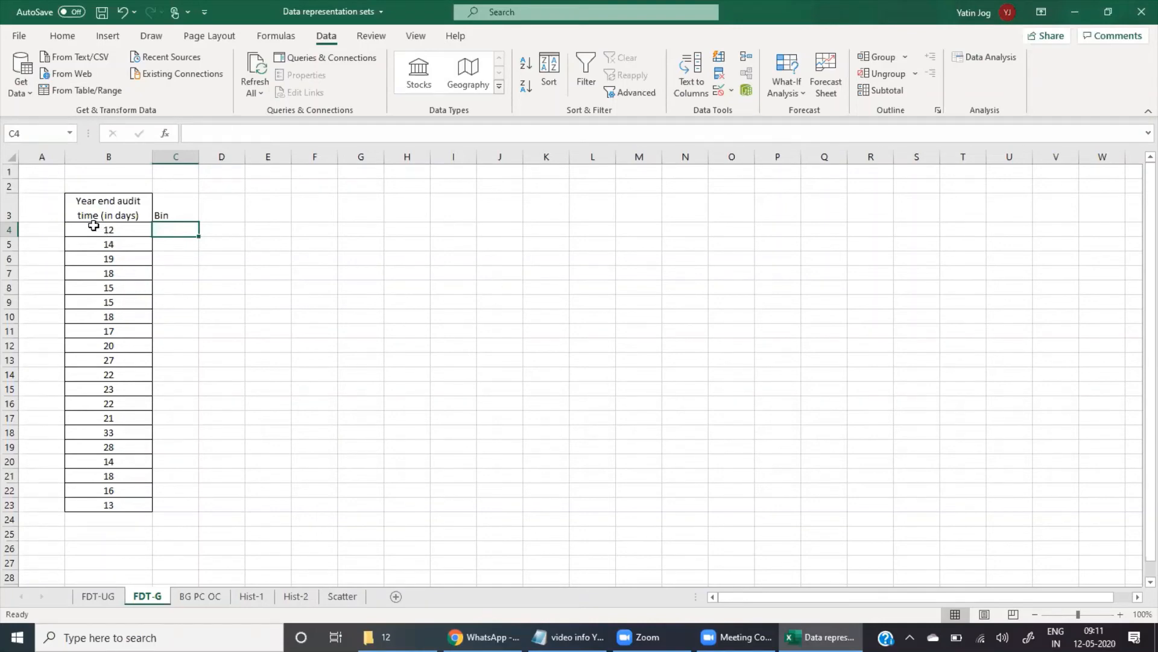
Enter the bin limits 10, 15, 20, 25, 30 and 35 down cells C4 to C9
{"action": "left_click_drag", "start_coordinate": [100, 231], "coordinate": [108, 505]}
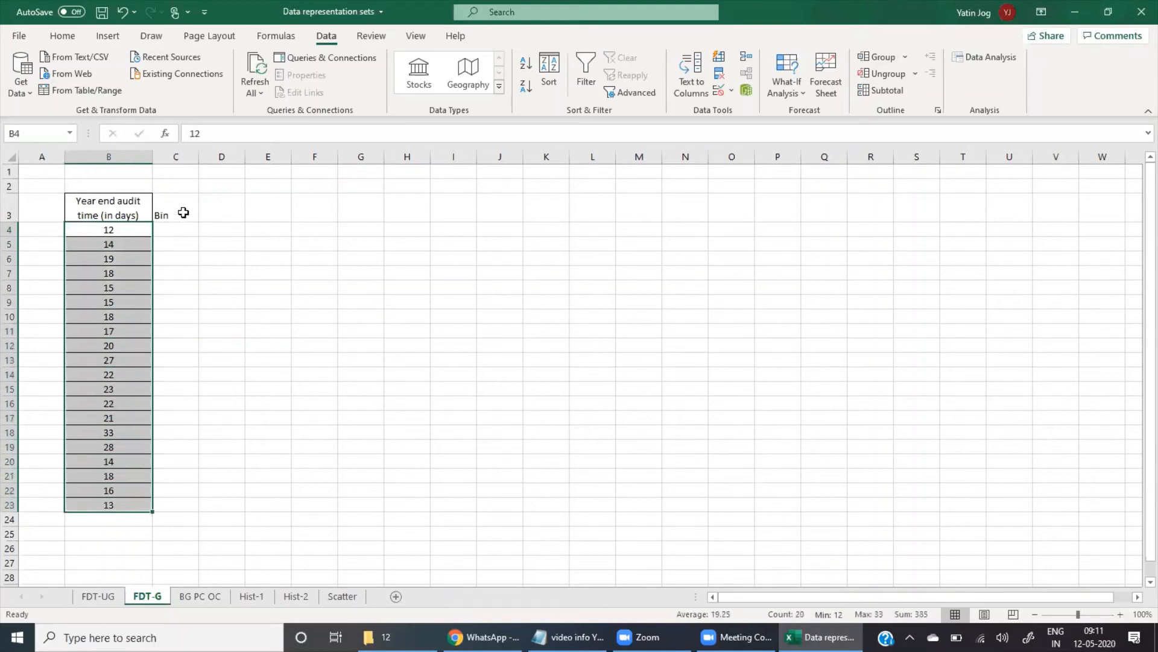
{"action": "left_click", "coordinate": [186, 214]}
{"action": "left_click", "coordinate": [192, 229]}
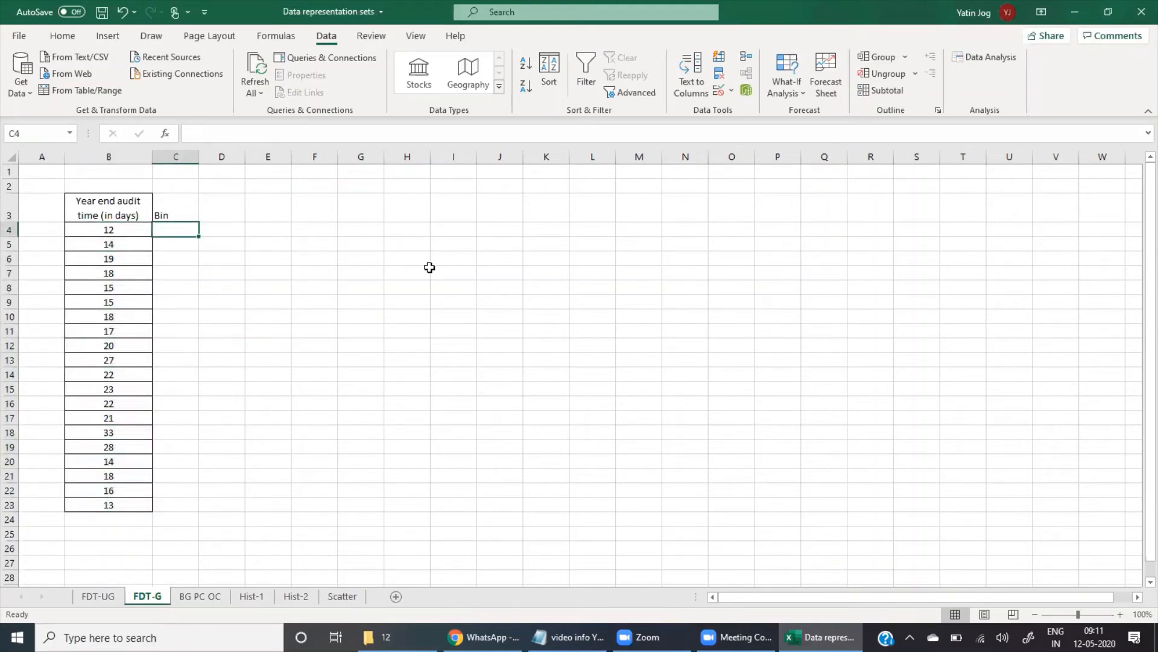
{"action": "type", "text": "10"}
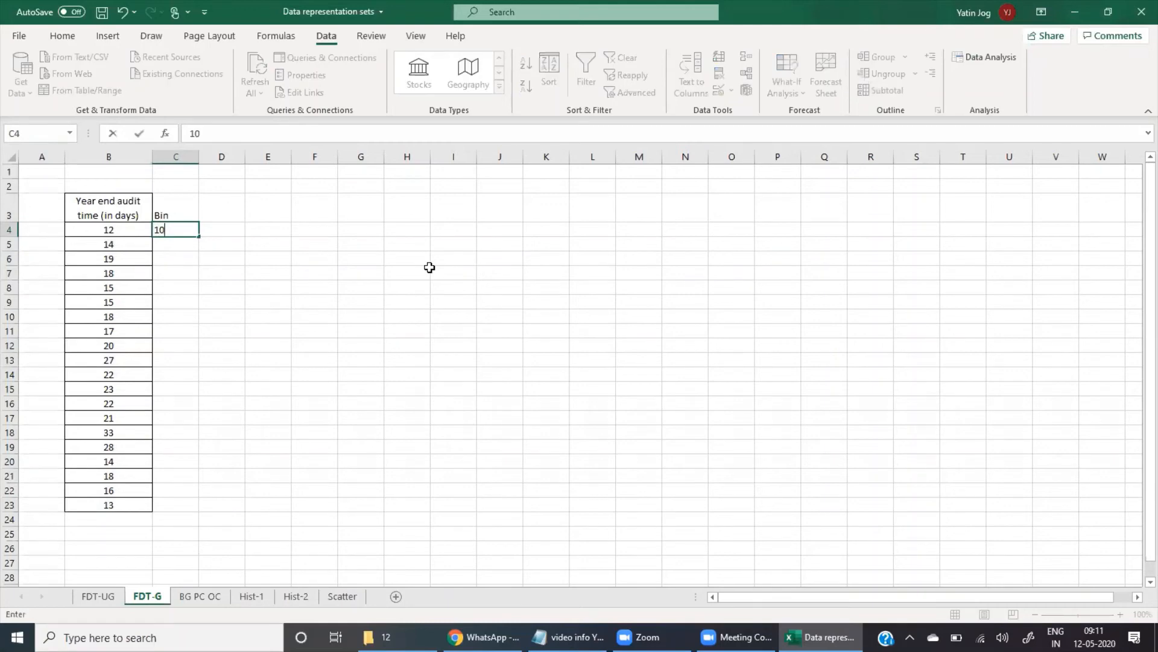
{"action": "key", "text": "Return"}
{"action": "type", "text": "15"}
{"action": "key", "text": "Return"}
{"action": "type", "text": "2"}
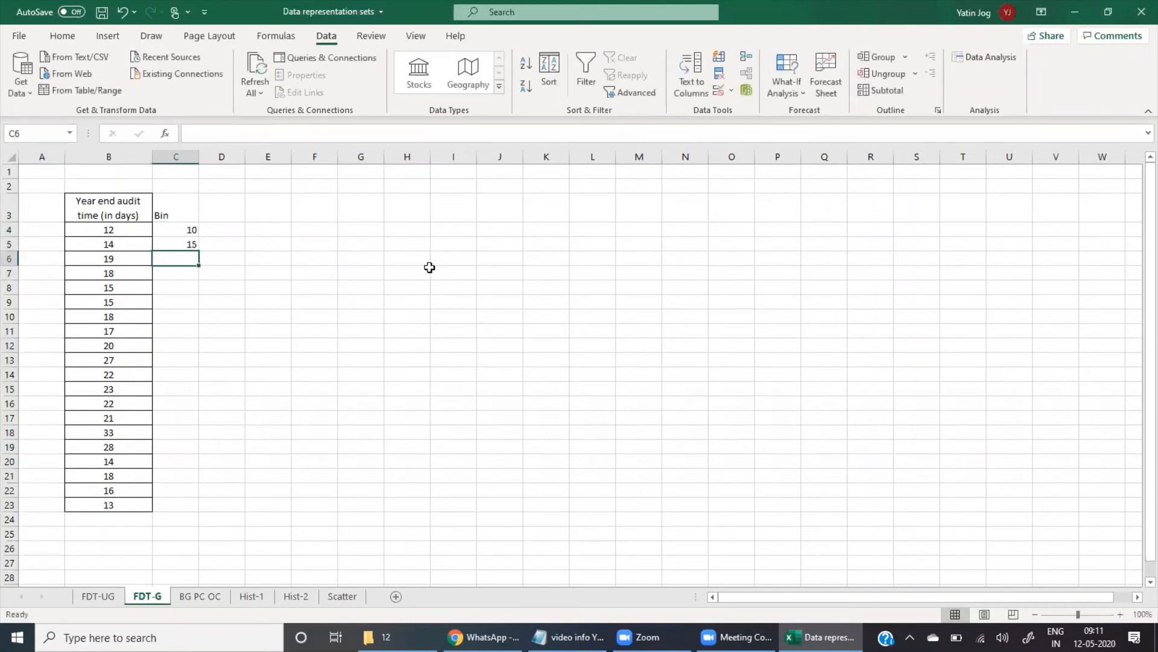
{"action": "type", "text": "0"}
{"action": "key", "text": "Return"}
{"action": "type", "text": "25"}
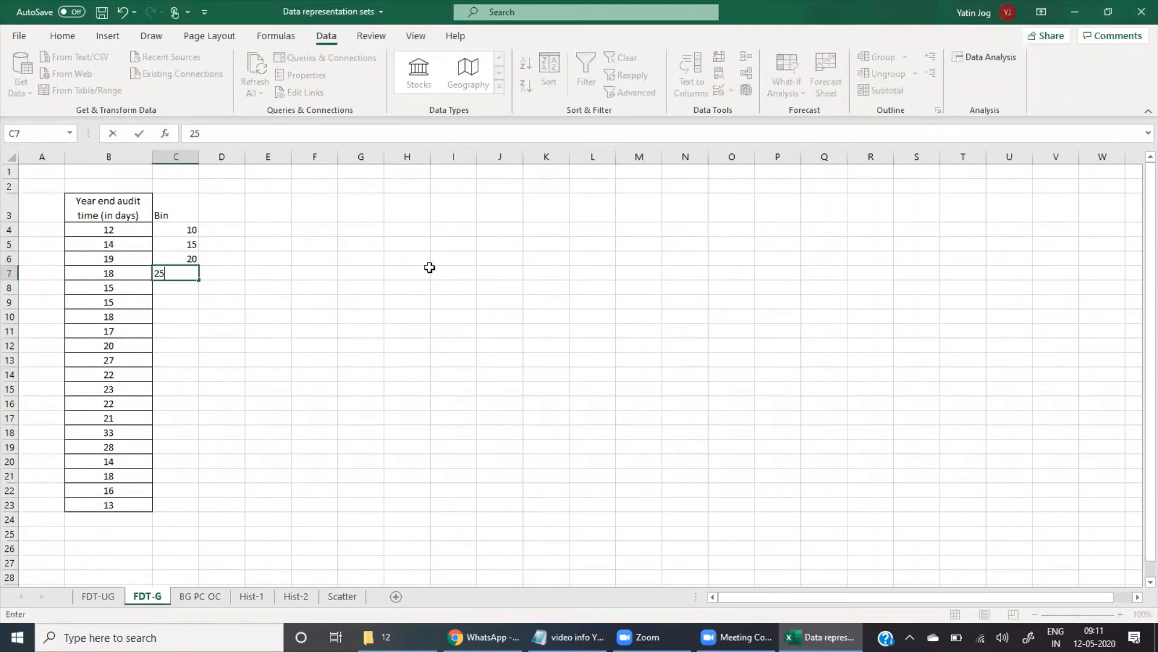
{"action": "key", "text": "Return"}
{"action": "type", "text": "30"}
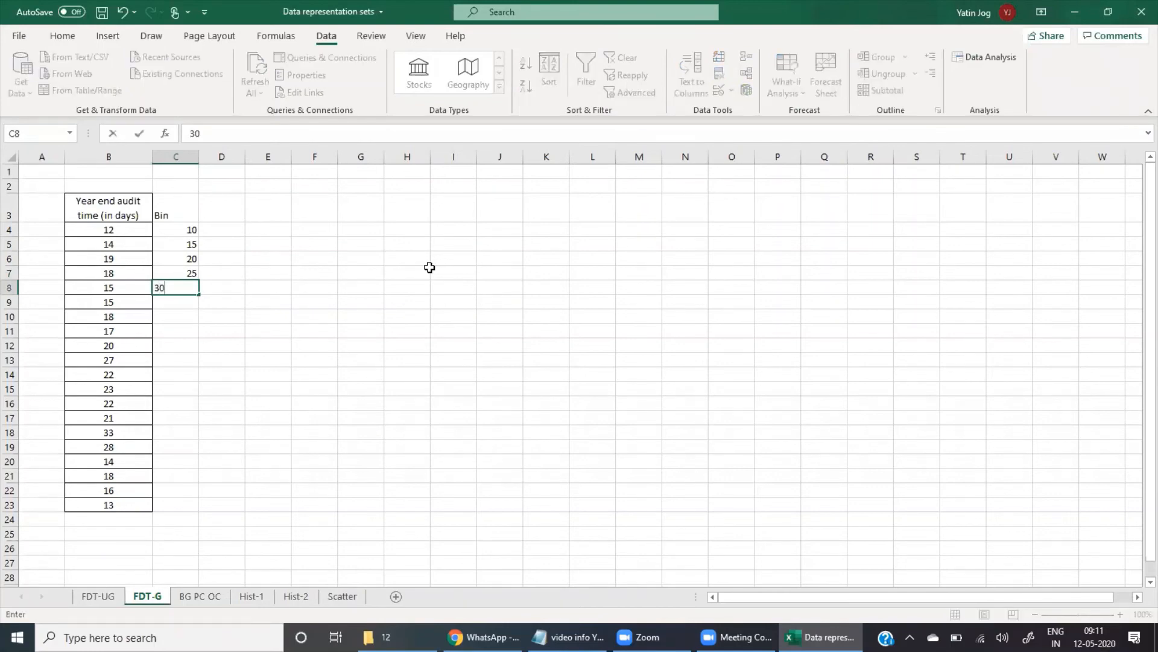
{"action": "key", "text": "Return"}
{"action": "type", "text": "35"}
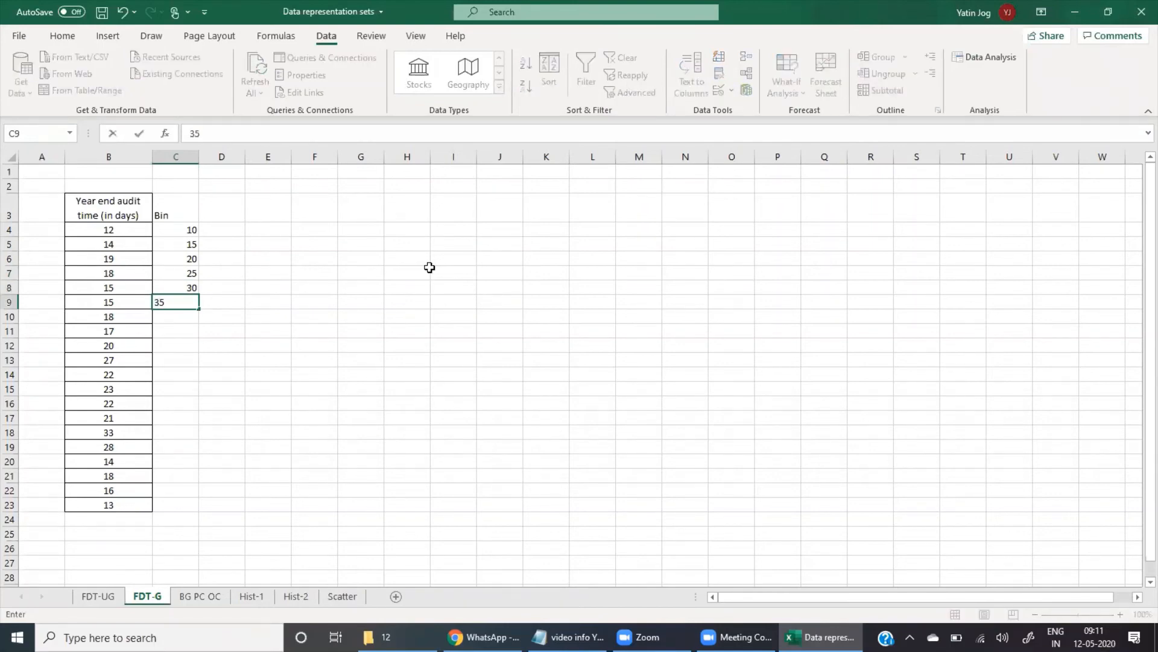
{"action": "key", "text": "Return"}
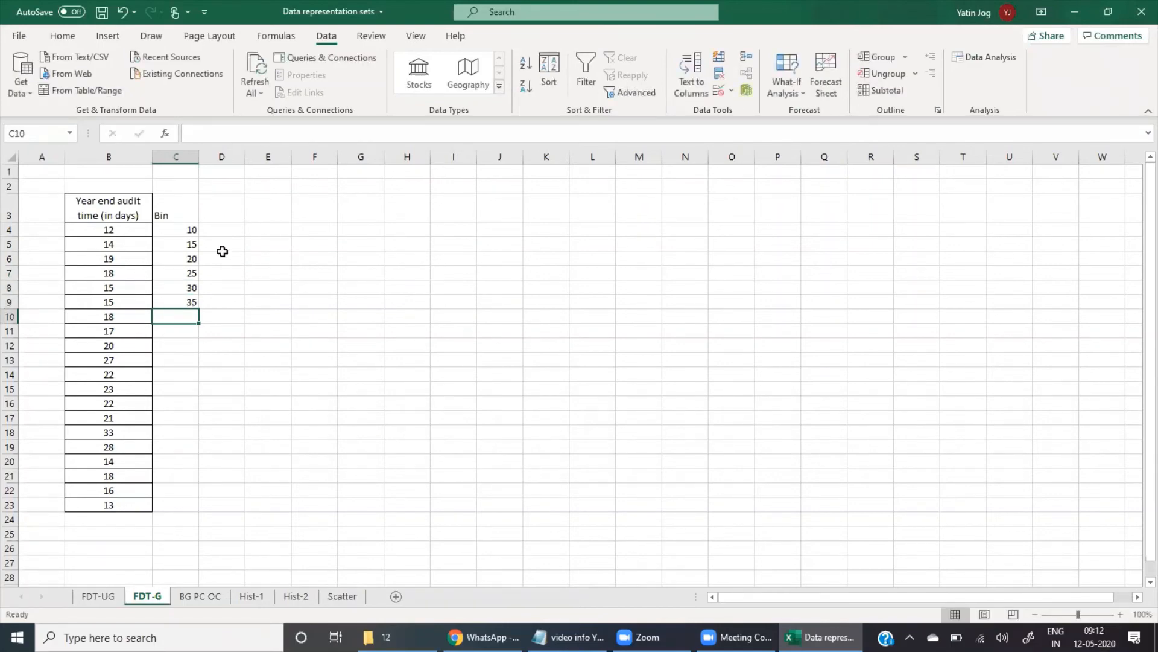
Examine the bin limits in C4:C9 one by one to see which class interval each defines
{"action": "left_click_drag", "start_coordinate": [188, 233], "coordinate": [185, 298]}
{"action": "left_click", "coordinate": [261, 259]}
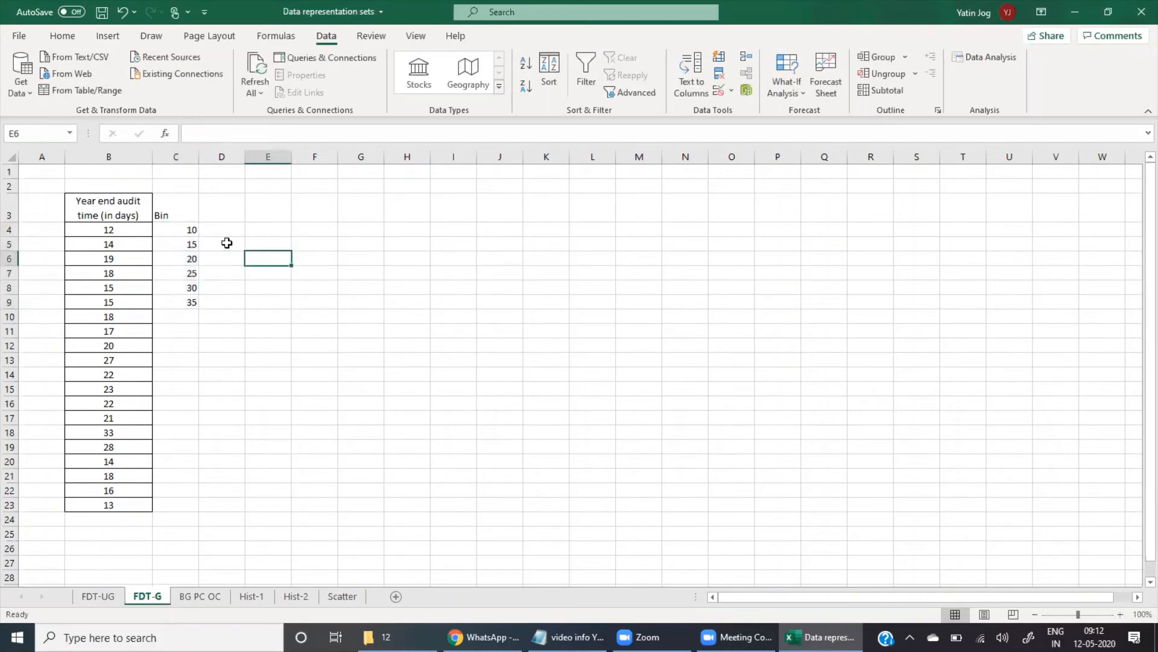
{"action": "left_click", "coordinate": [187, 231]}
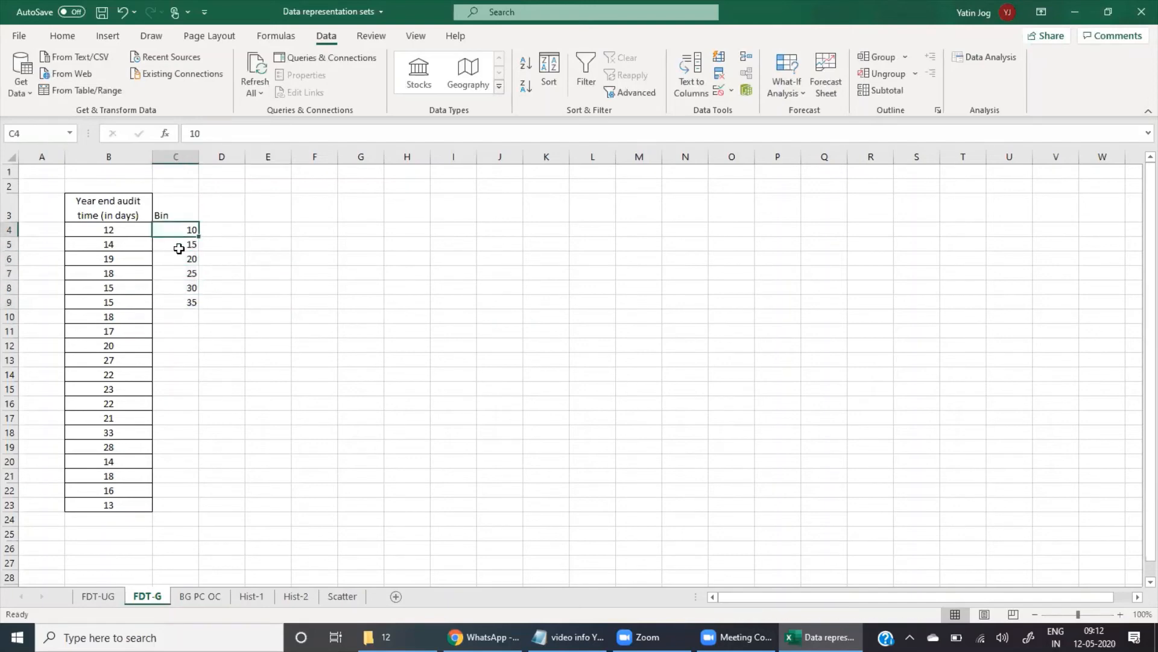
{"action": "left_click", "coordinate": [180, 248]}
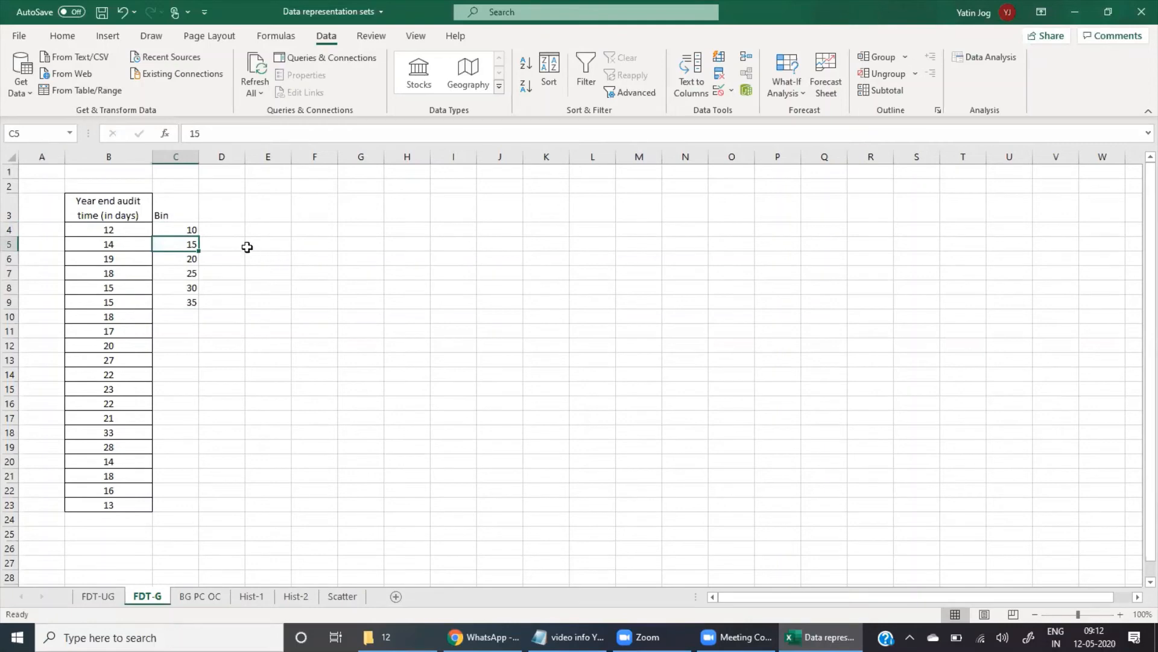
{"action": "left_click", "coordinate": [181, 259]}
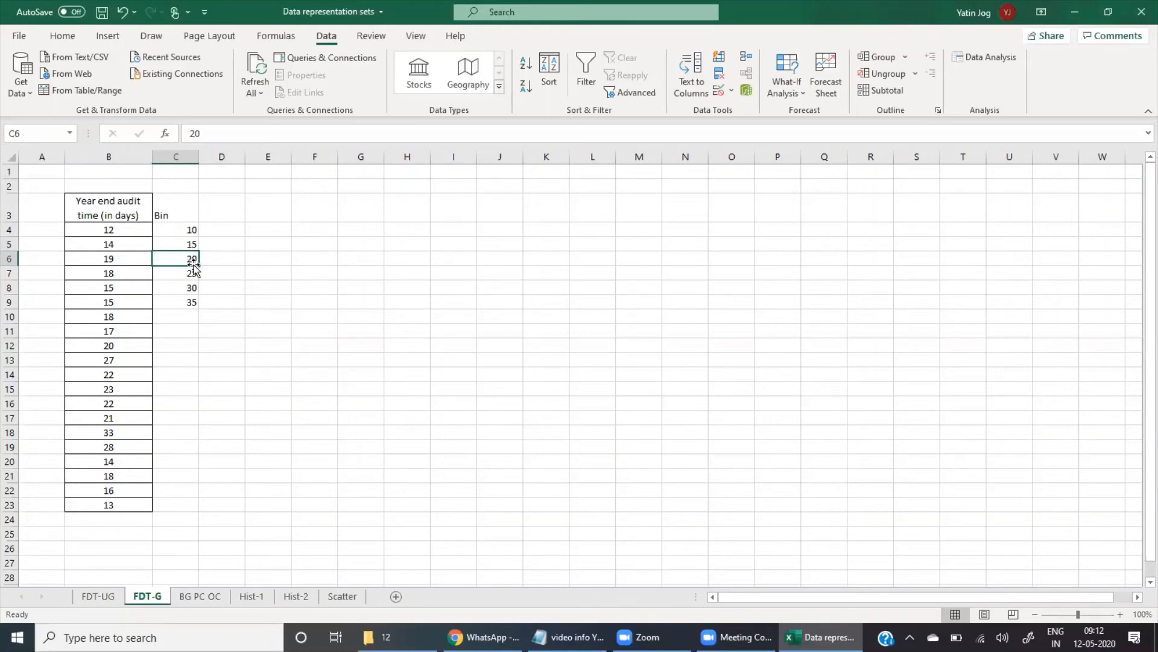
{"action": "left_click", "coordinate": [180, 273]}
{"action": "left_click", "coordinate": [180, 230]}
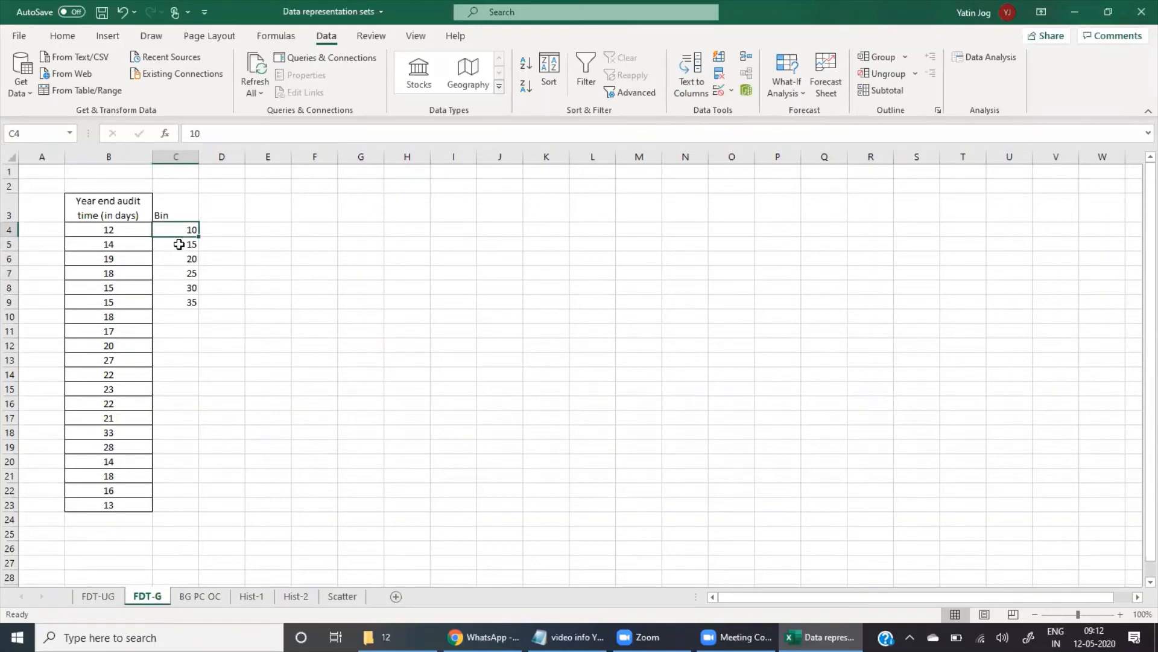
{"action": "left_click", "coordinate": [176, 245]}
{"action": "left_click", "coordinate": [175, 259]}
{"action": "left_click", "coordinate": [174, 274]}
{"action": "left_click", "coordinate": [174, 287]}
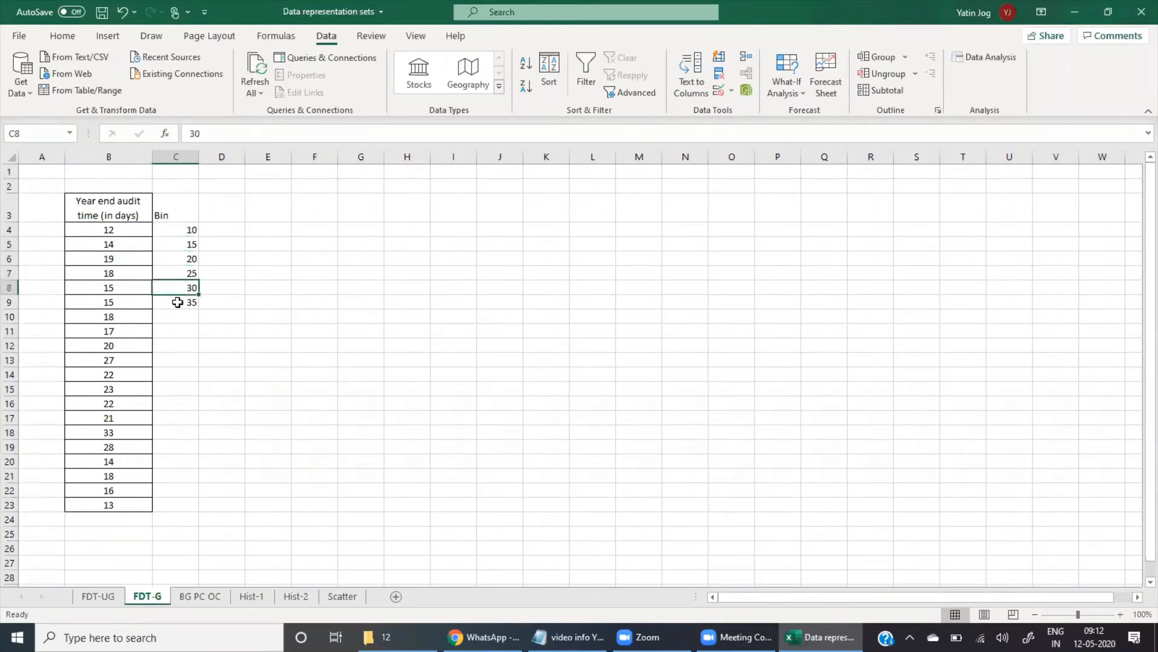
{"action": "left_click", "coordinate": [176, 300]}
Add cell borders to the Bin table in C3:C9 and centre its contents
{"action": "left_click_drag", "start_coordinate": [180, 213], "coordinate": [181, 298]}
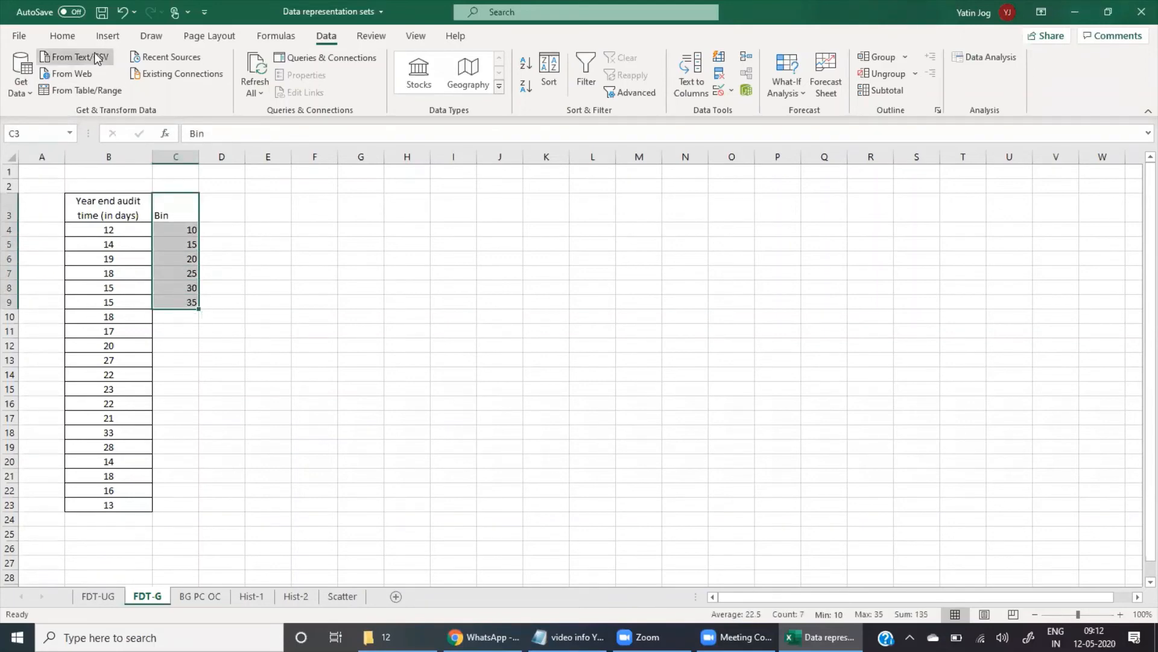
{"action": "left_click", "coordinate": [62, 36]}
{"action": "left_click", "coordinate": [198, 86]}
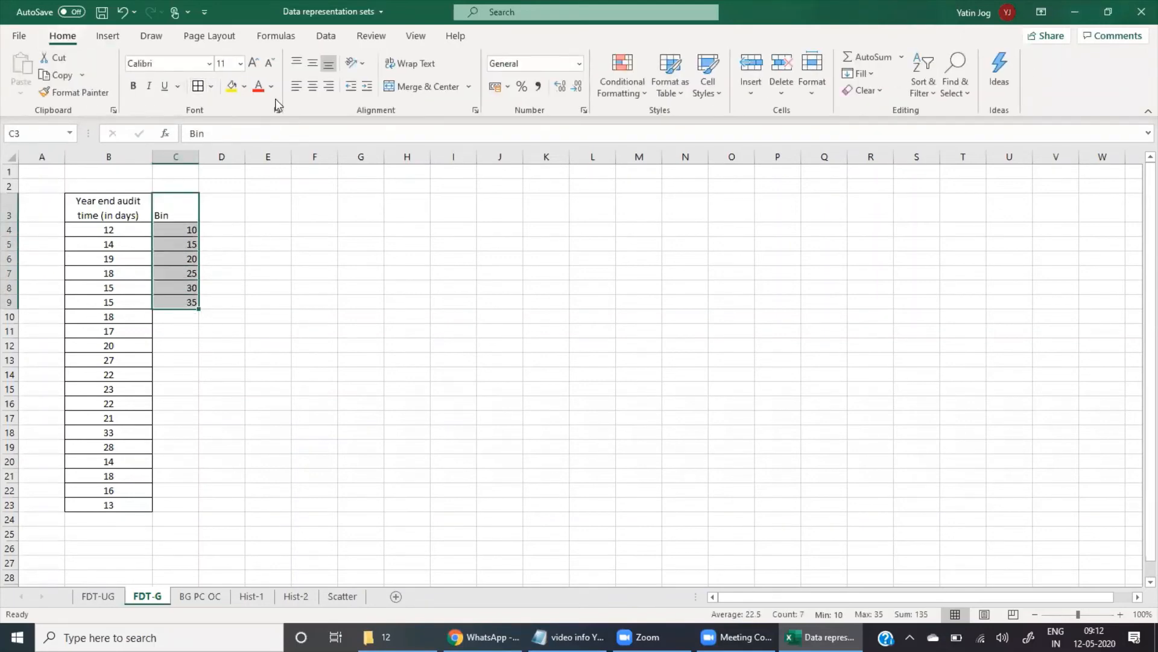
{"action": "left_click", "coordinate": [312, 86]}
{"action": "left_click", "coordinate": [267, 230]}
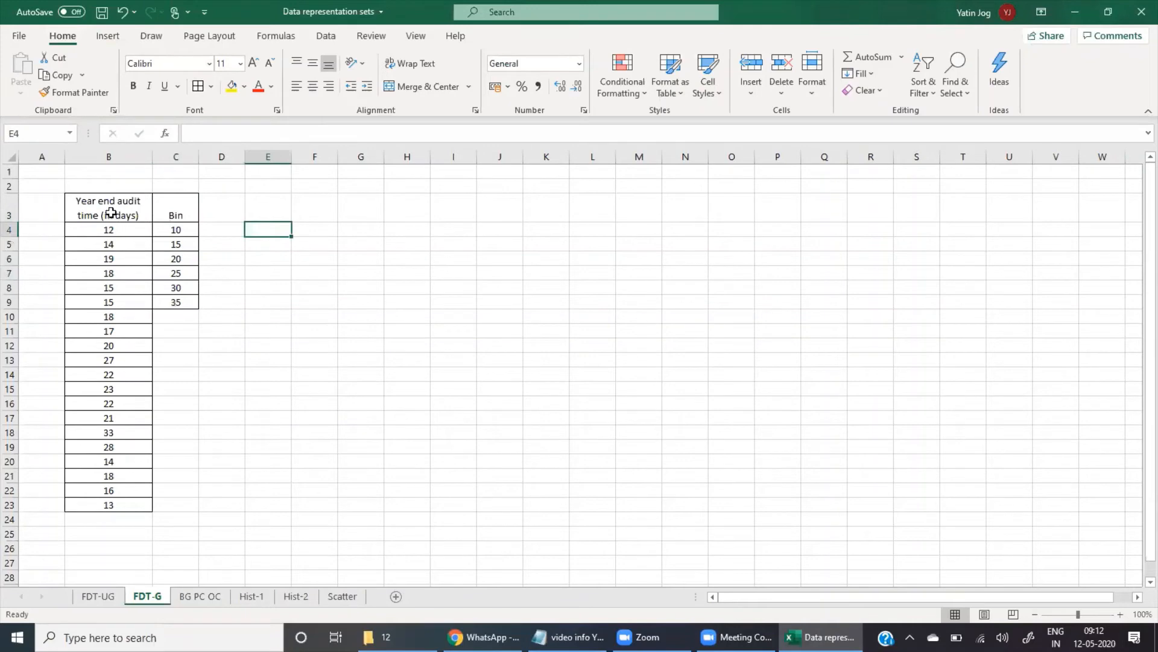
Shorten the heading in B3 to "Year end audit time" by removing "(in days)"
{"action": "left_click", "coordinate": [113, 212]}
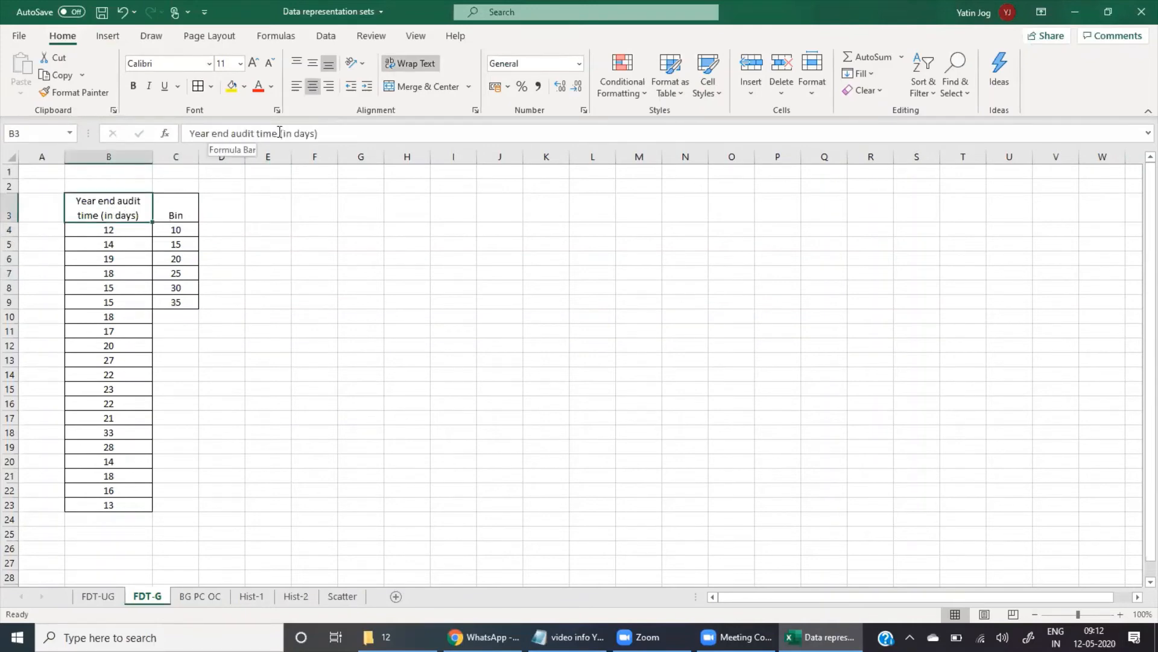
{"action": "left_click_drag", "start_coordinate": [280, 132], "coordinate": [319, 133]}
{"action": "key", "text": "BackSpace"}
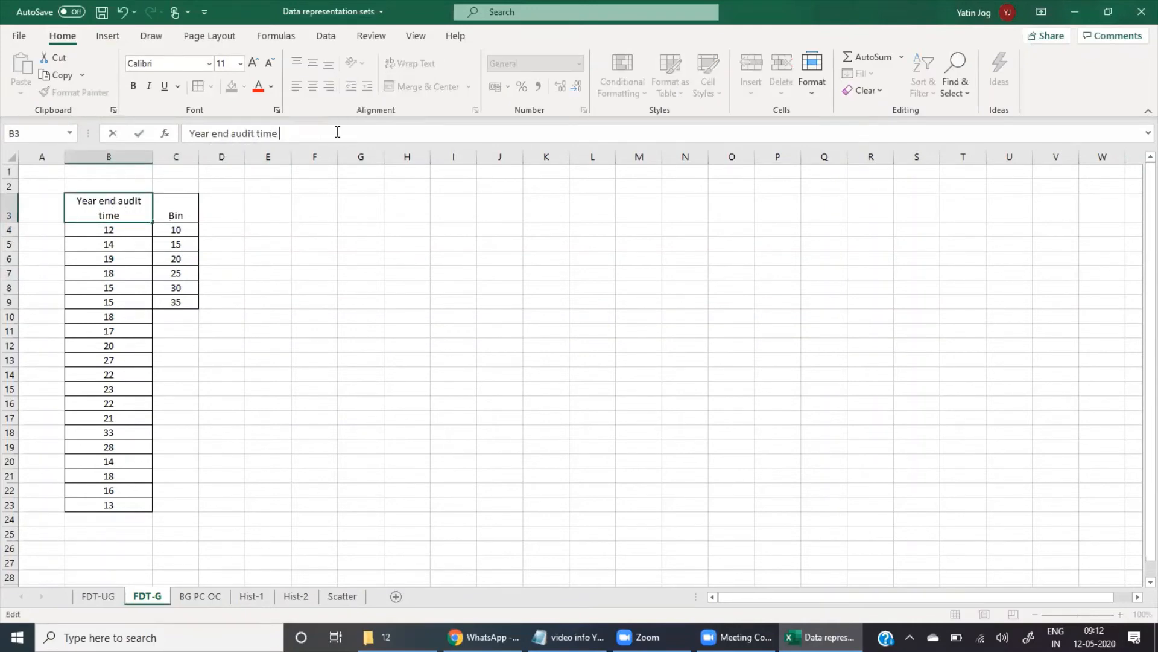
{"action": "key", "text": "Return"}
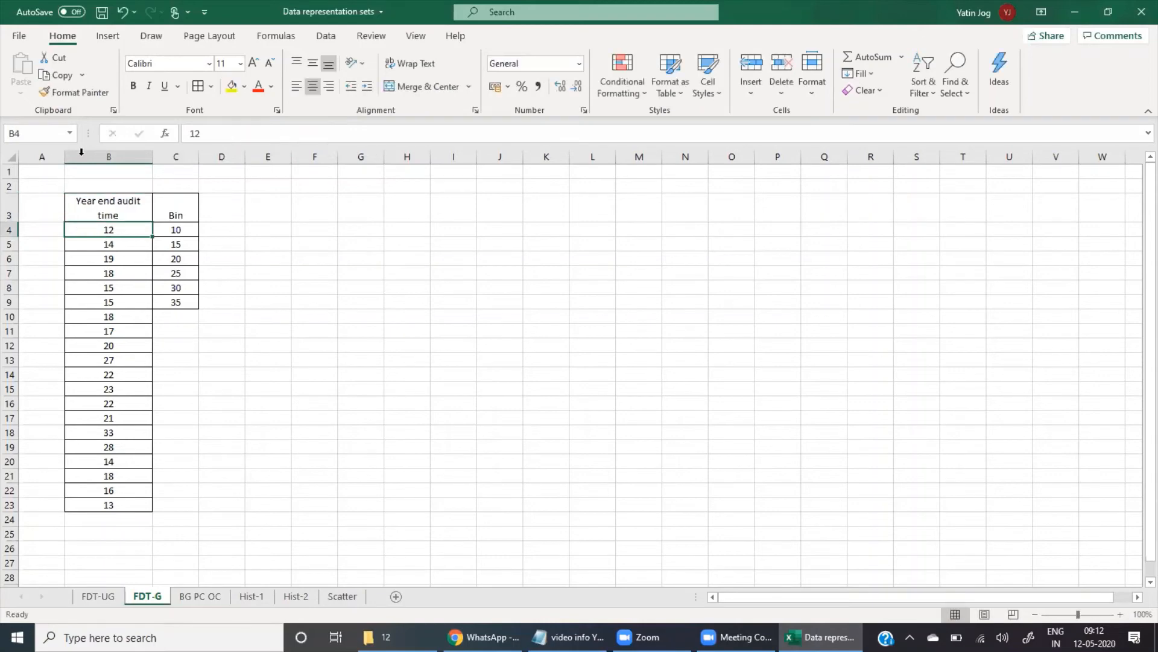
Start the Histogram analysis tool with input range B3:B23 and bin range C3:C9, treating the first cells as labels
{"action": "left_click_drag", "start_coordinate": [183, 205], "coordinate": [177, 301]}
{"action": "left_click", "coordinate": [224, 329]}
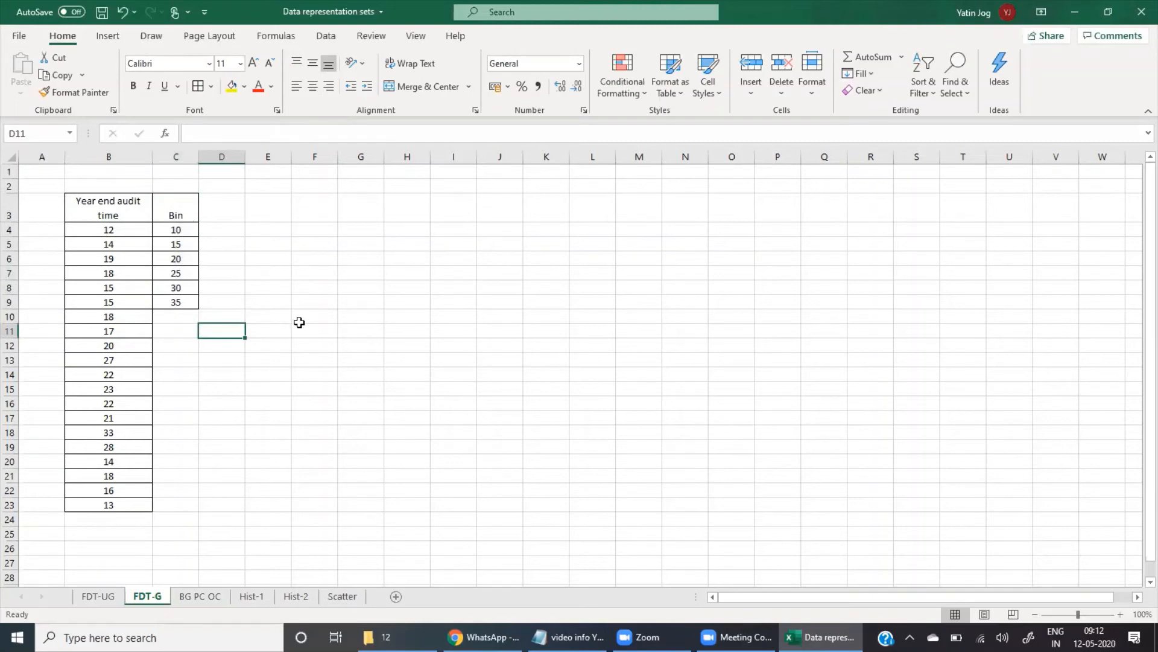
{"action": "left_click", "coordinate": [333, 36]}
{"action": "left_click", "coordinate": [980, 55]}
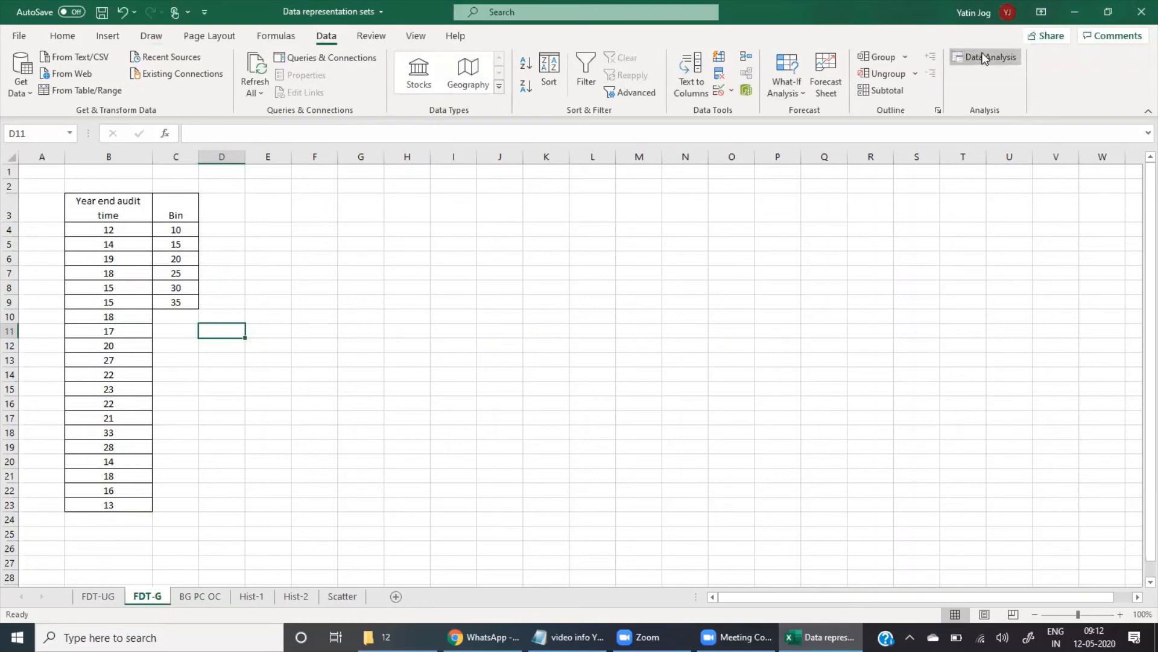
{"action": "left_click", "coordinate": [441, 310]}
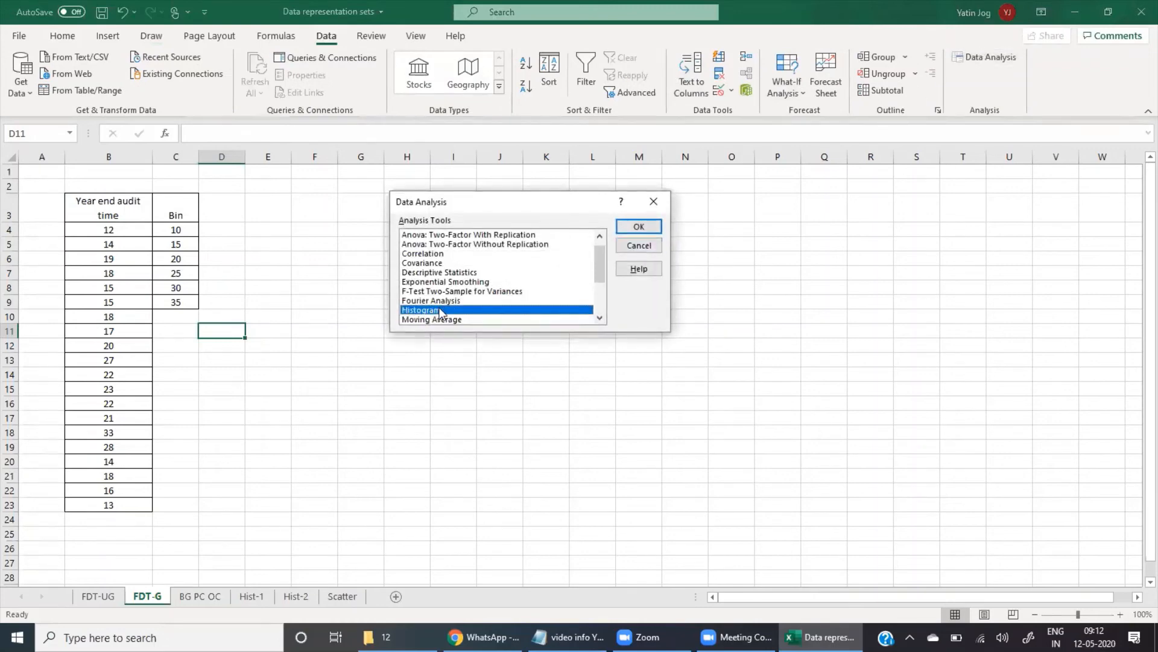
{"action": "left_click", "coordinate": [625, 228]}
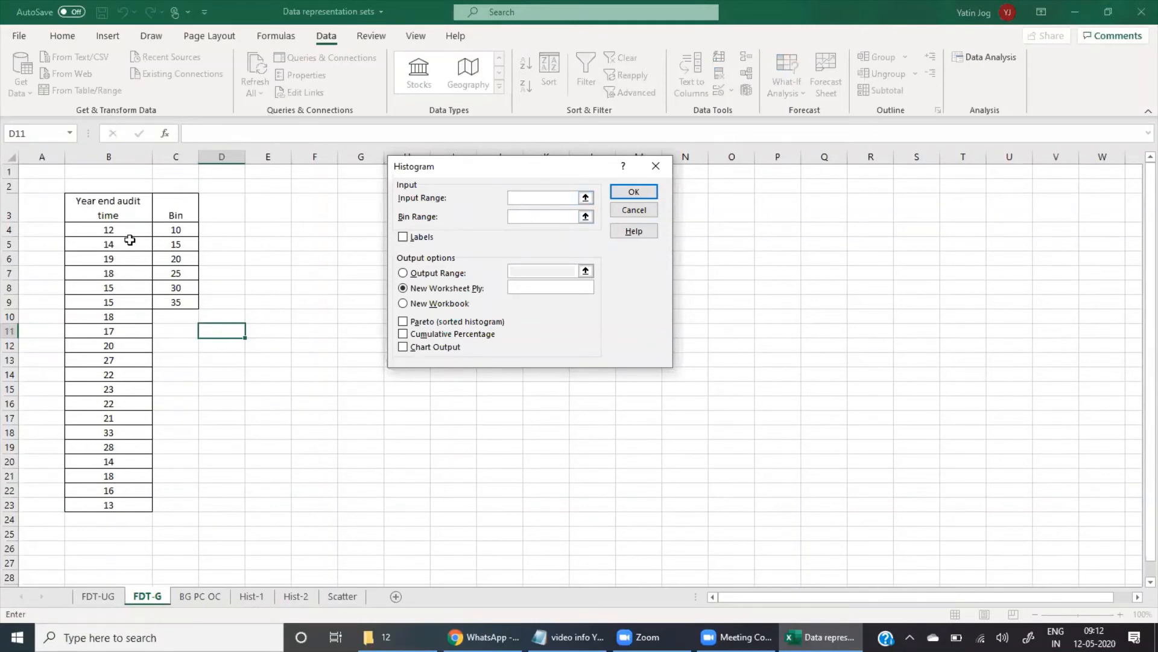
{"action": "left_click_drag", "start_coordinate": [111, 205], "coordinate": [116, 505]}
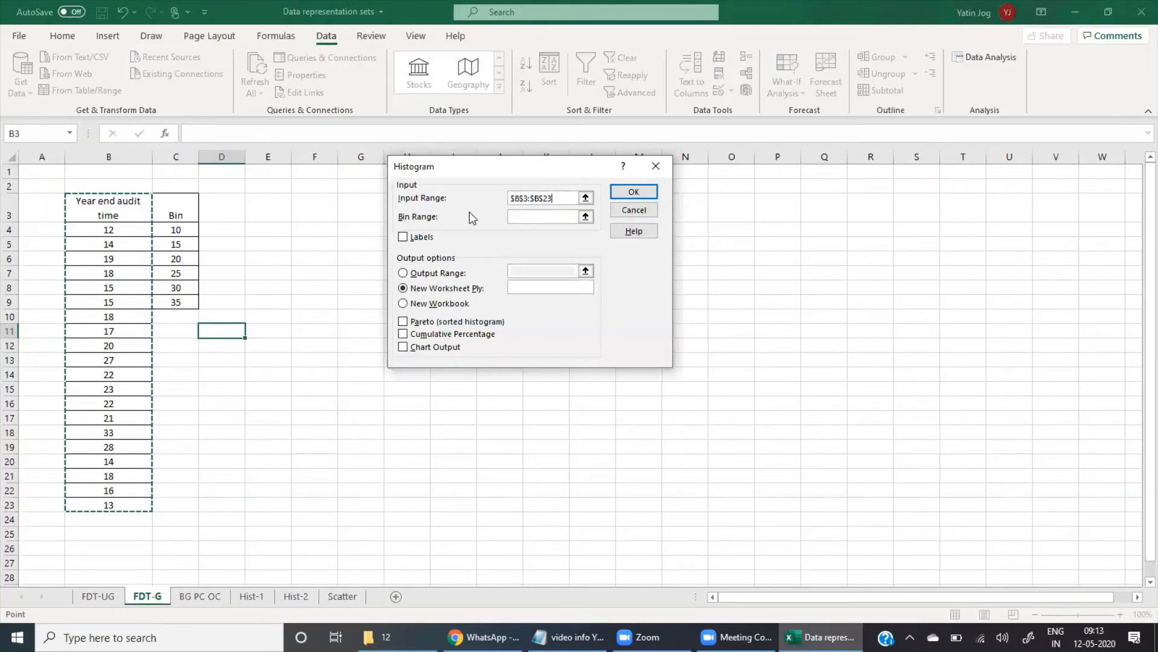
{"action": "left_click", "coordinate": [535, 214]}
{"action": "left_click_drag", "start_coordinate": [170, 200], "coordinate": [178, 300]}
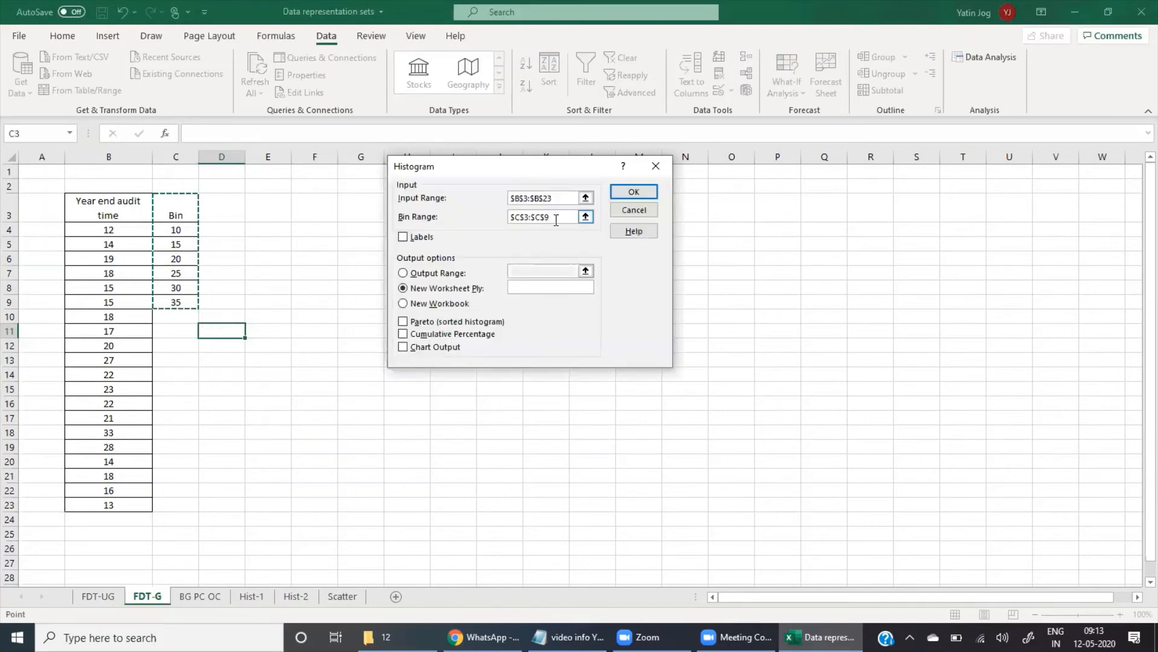
{"action": "left_click", "coordinate": [404, 239]}
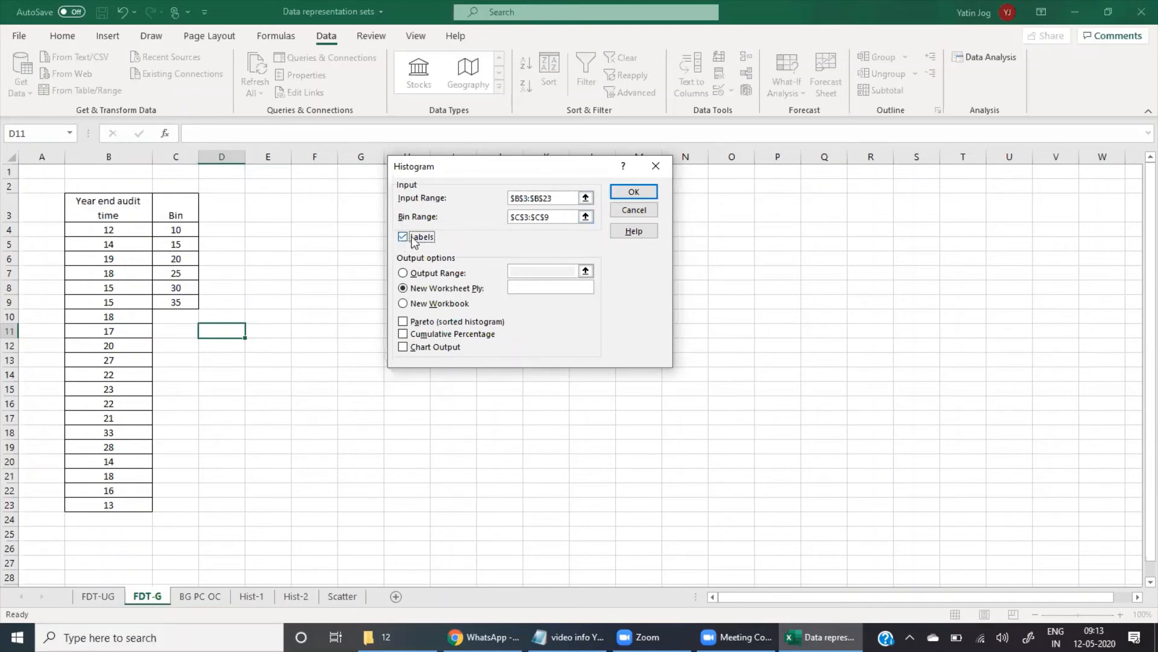
Set the histogram's output range to E3, include chart output, and generate the frequency table and chart
{"action": "left_click", "coordinate": [403, 273]}
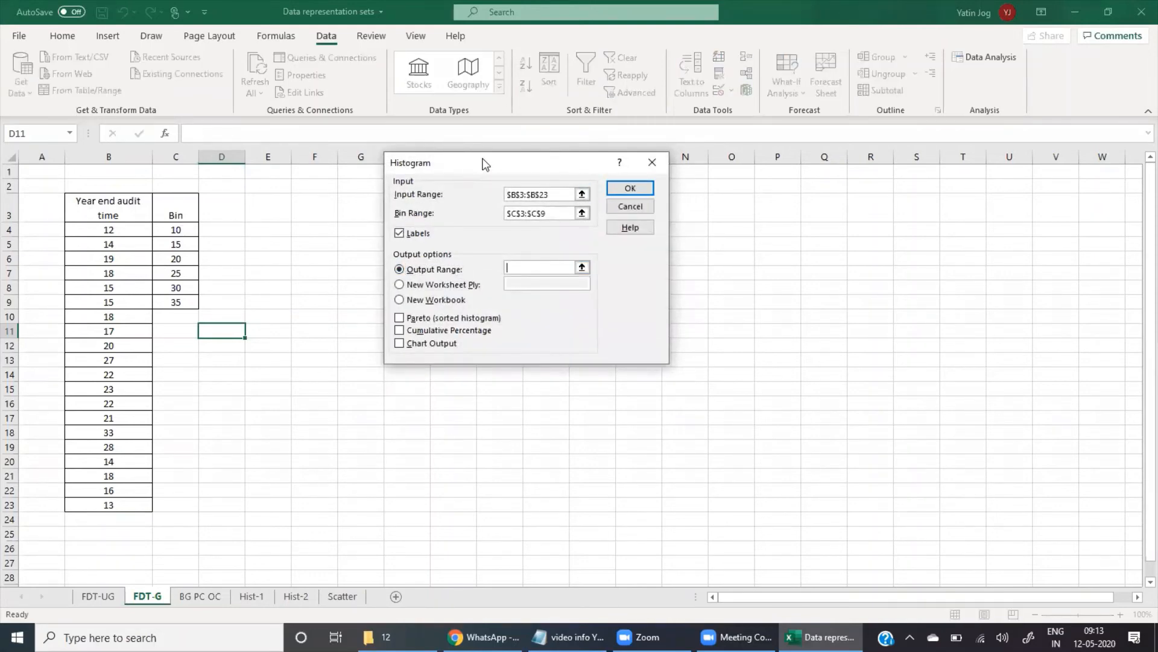
{"action": "left_click_drag", "start_coordinate": [481, 165], "coordinate": [658, 194]}
{"action": "left_click", "coordinate": [698, 300]}
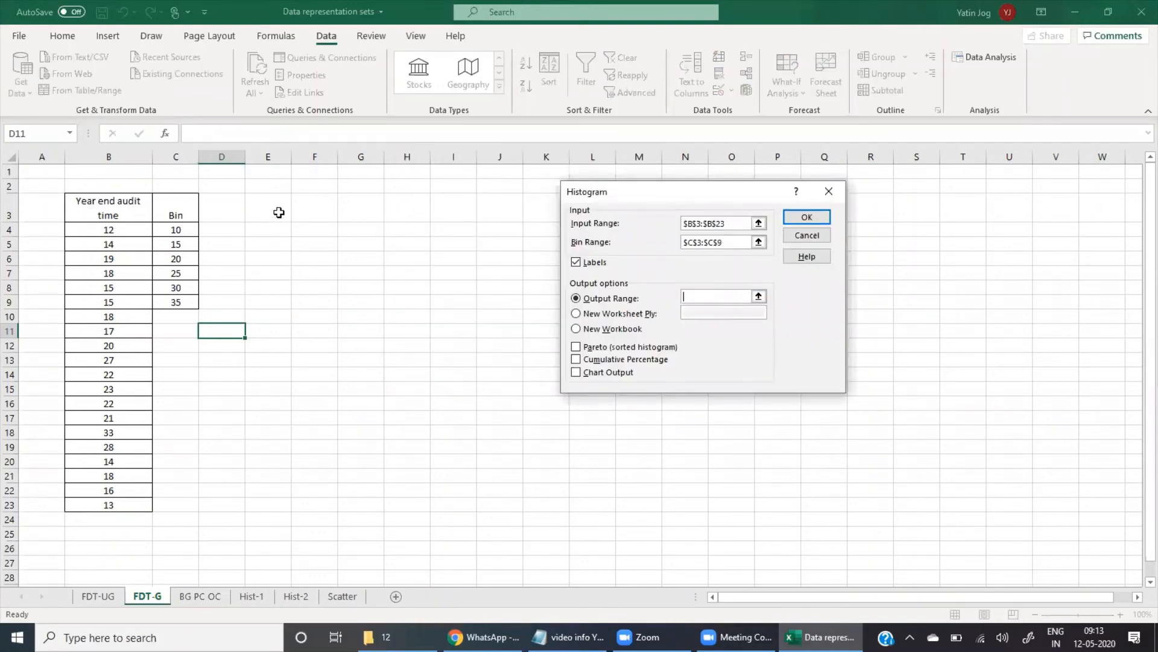
{"action": "left_click", "coordinate": [281, 217]}
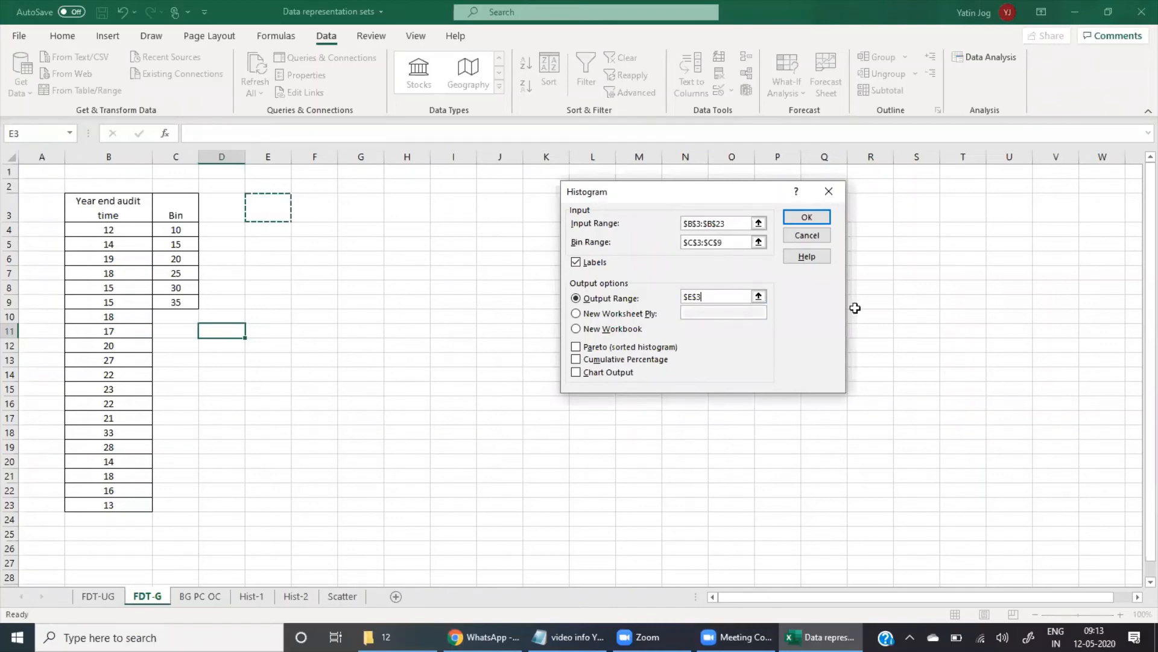
{"action": "left_click", "coordinate": [578, 372]}
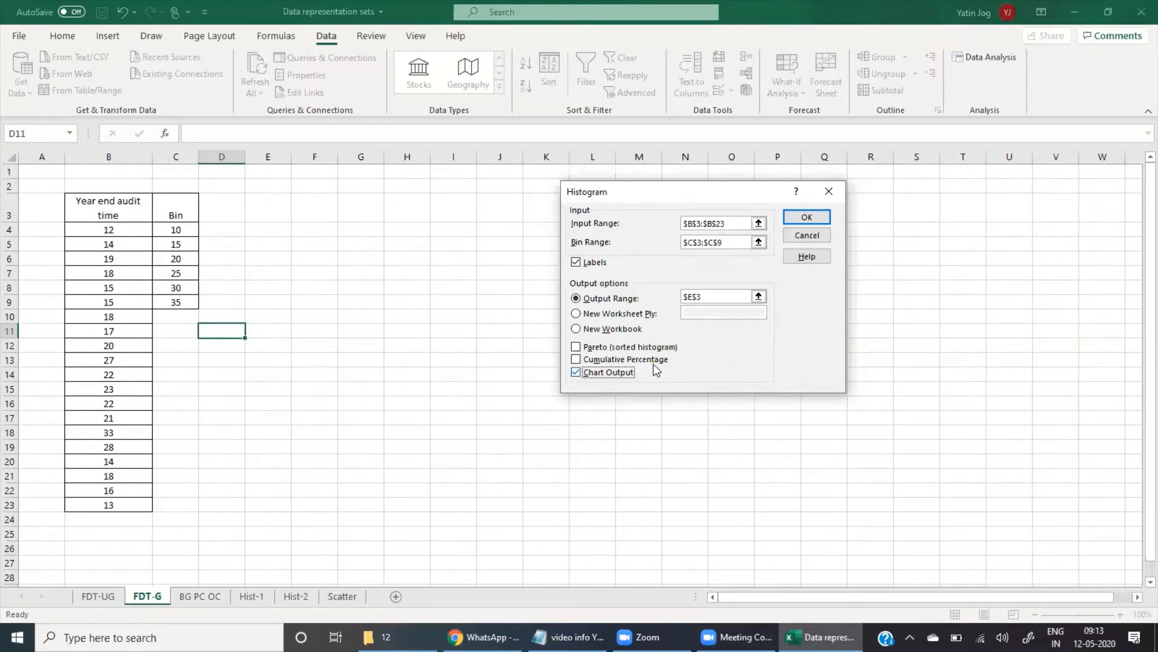
{"action": "left_click", "coordinate": [806, 218]}
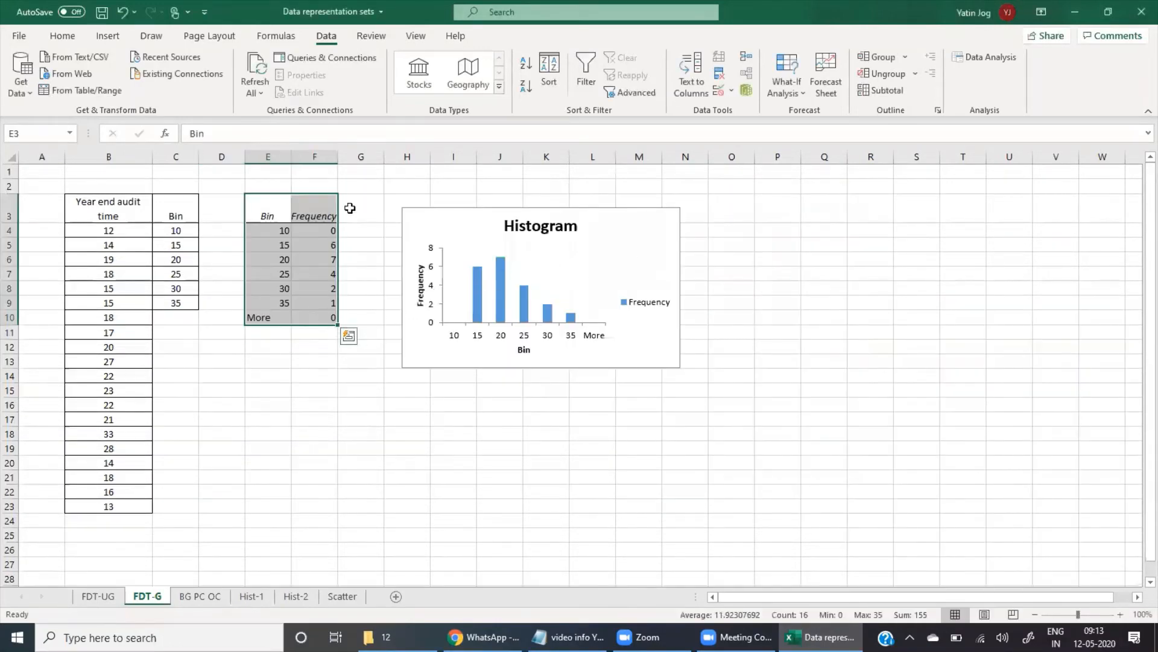
Examine the bin limits in E4:E9 and their frequencies in F5:F9 of the histogram output table
{"action": "left_click", "coordinate": [269, 232]}
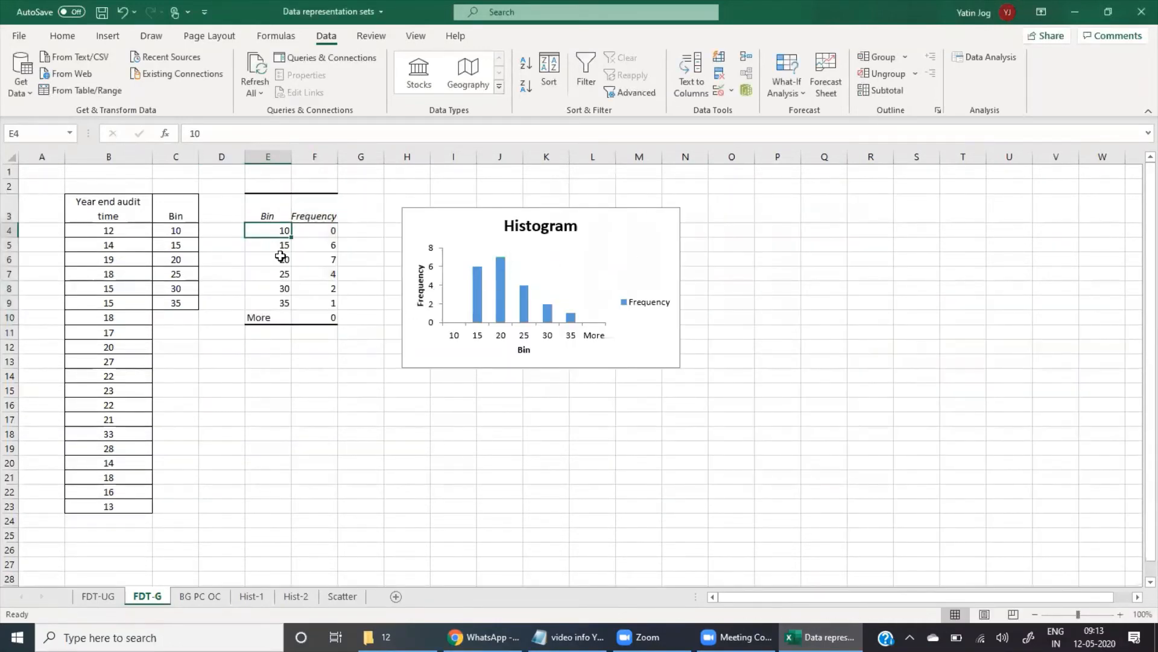
{"action": "left_click", "coordinate": [274, 248]}
{"action": "left_click", "coordinate": [274, 262]}
{"action": "left_click", "coordinate": [273, 299]}
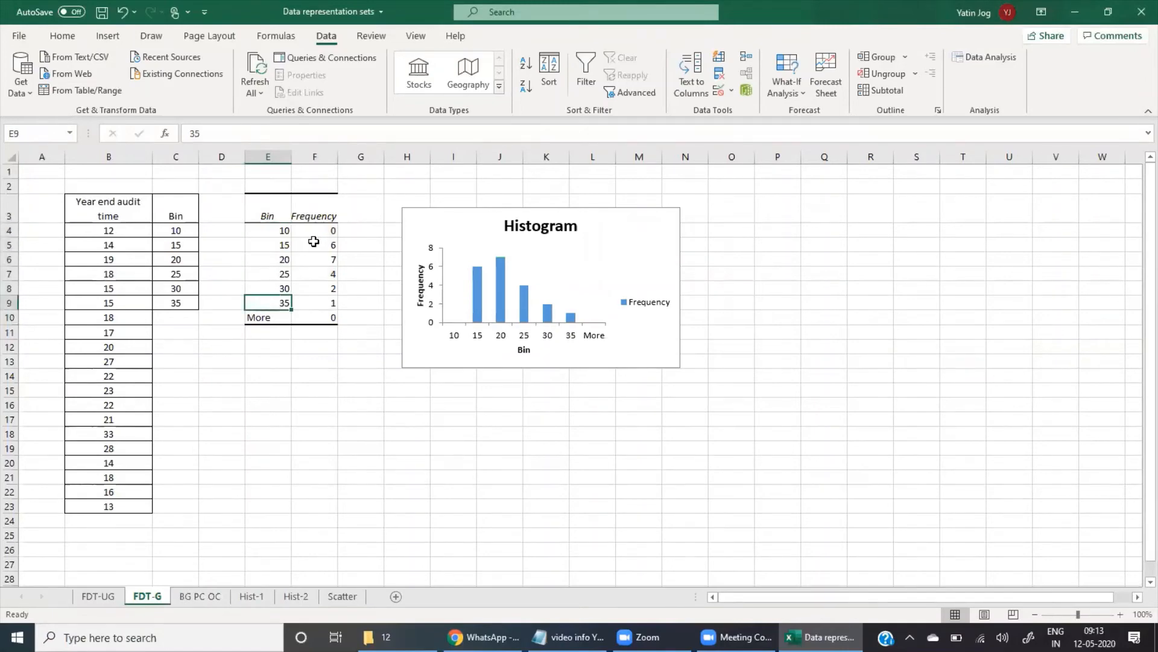
{"action": "left_click_drag", "start_coordinate": [311, 246], "coordinate": [309, 301]}
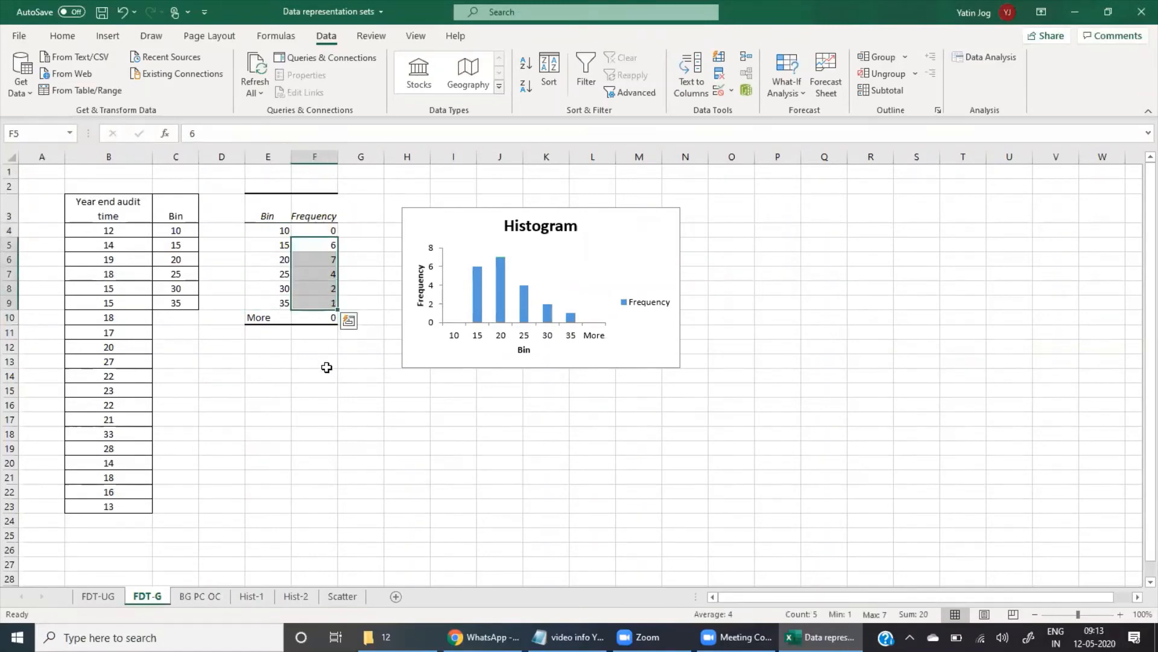
Remove the title and the Frequency legend from the histogram chart
{"action": "left_click", "coordinate": [549, 225]}
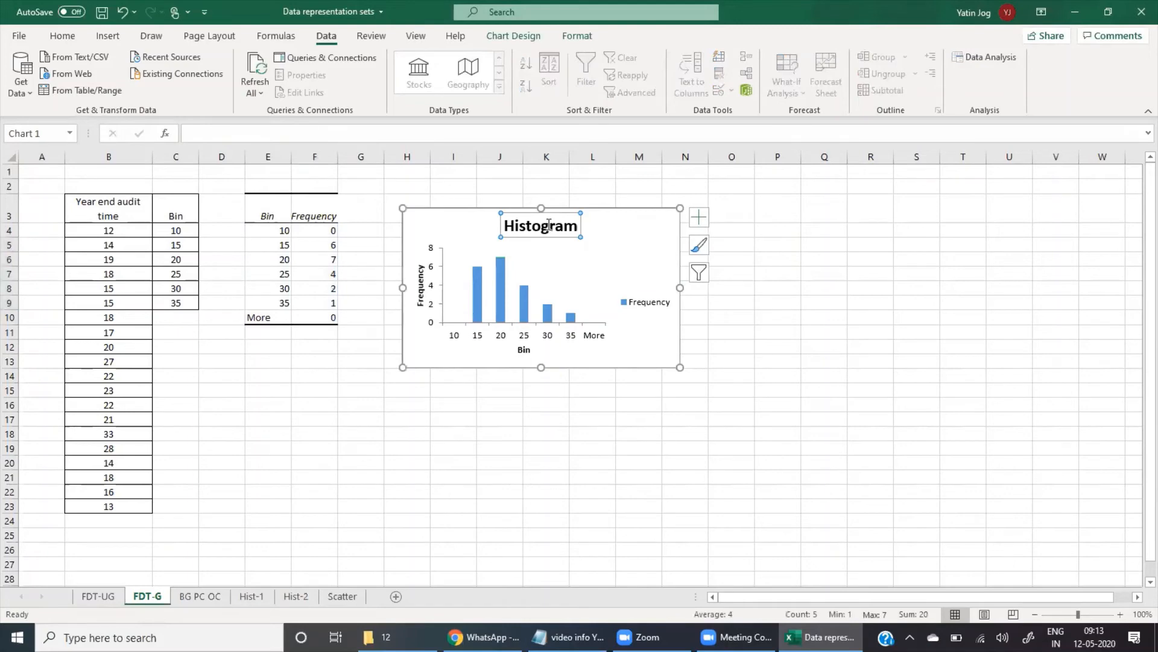
{"action": "key", "text": "Delete"}
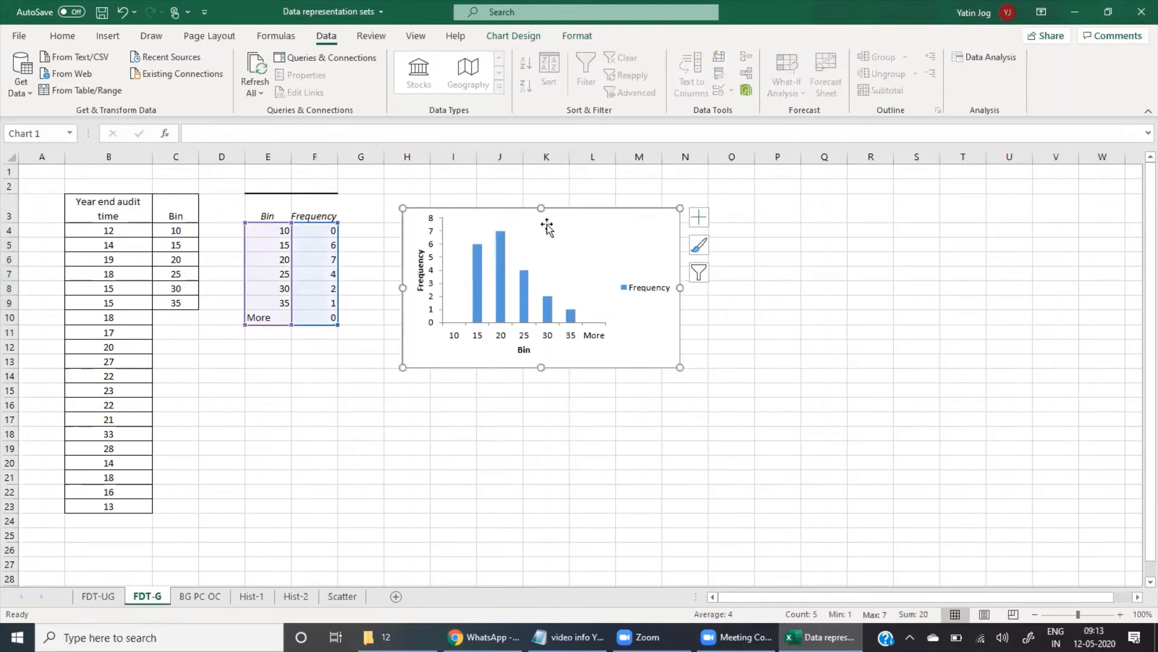
{"action": "left_click", "coordinate": [634, 289]}
{"action": "key", "text": "Delete"}
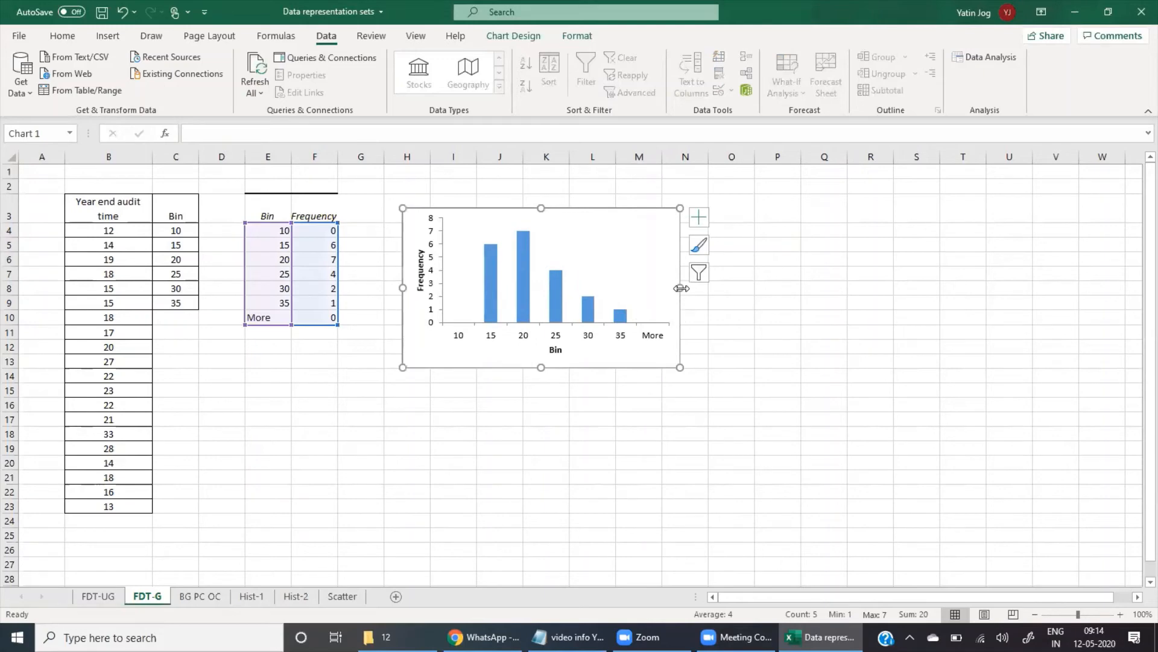
Enlarge the histogram chart to span about columns H to P down to row 15 and delete its Bin axis title
{"action": "left_click_drag", "start_coordinate": [680, 288], "coordinate": [818, 287]}
{"action": "left_click_drag", "start_coordinate": [610, 367], "coordinate": [610, 400]}
{"action": "left_click", "coordinate": [624, 382]}
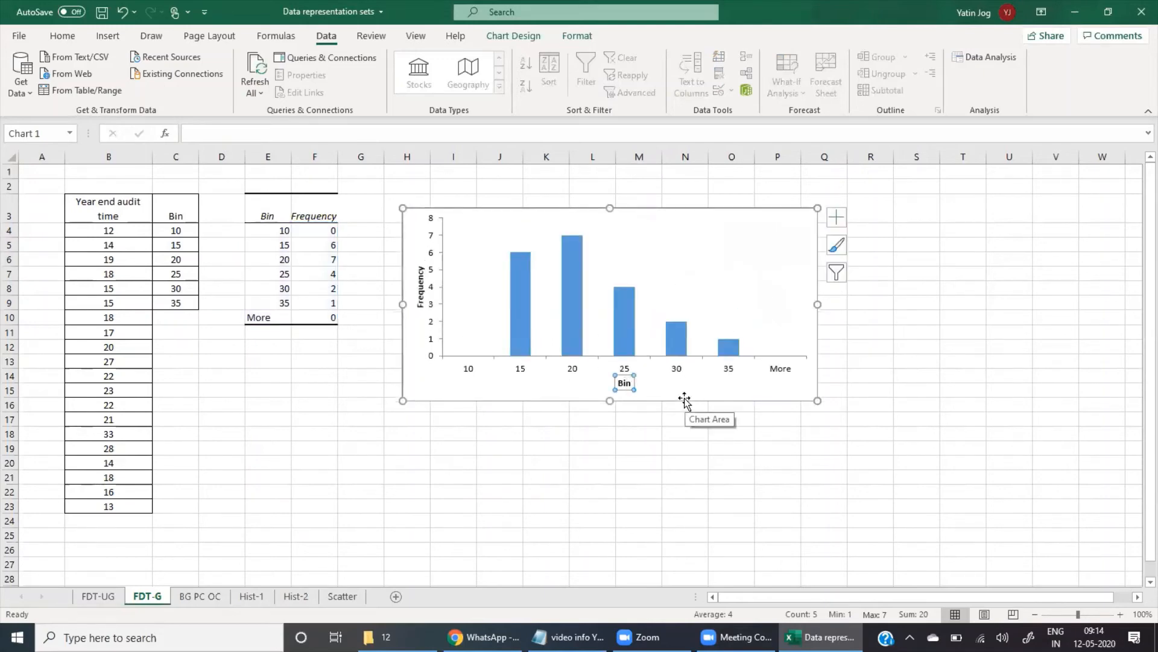
{"action": "key", "text": "Delete"}
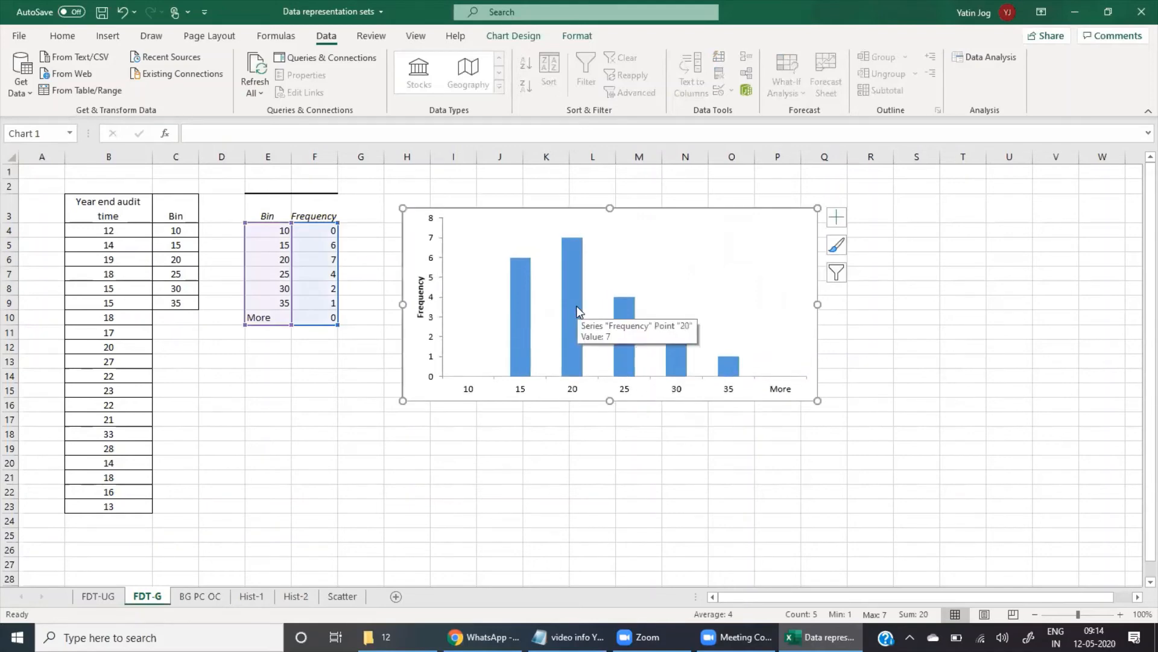
Reduce the gap width of the Frequency series to its minimum so the histogram bars touch
{"action": "left_click", "coordinate": [577, 305]}
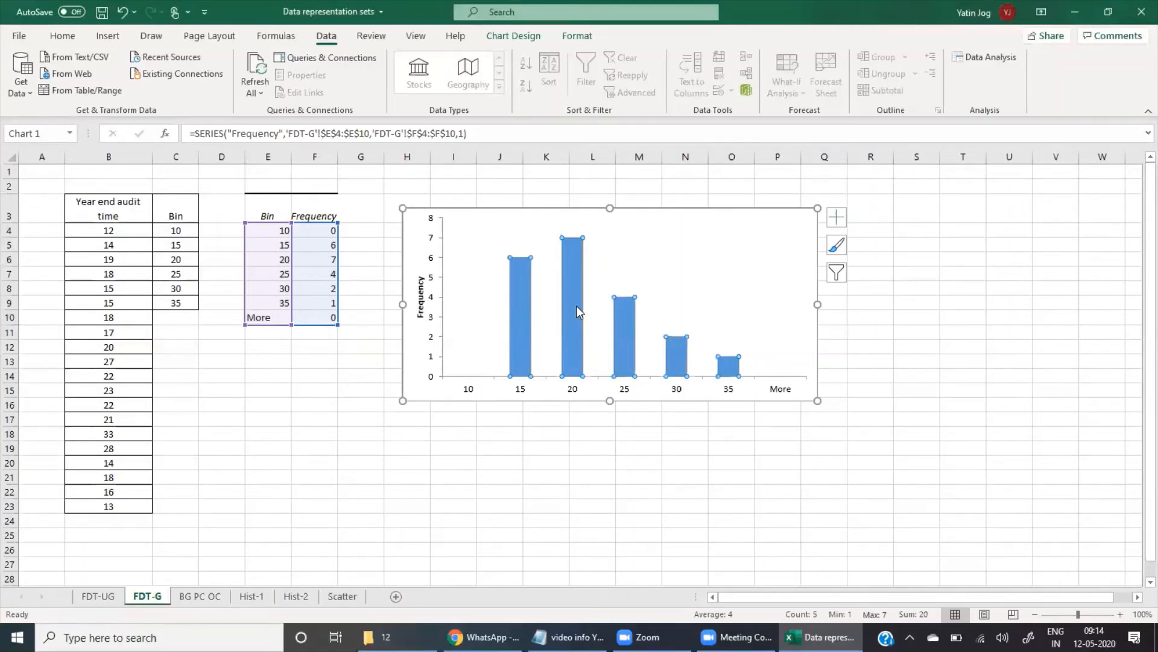
{"action": "right_click", "coordinate": [577, 305]}
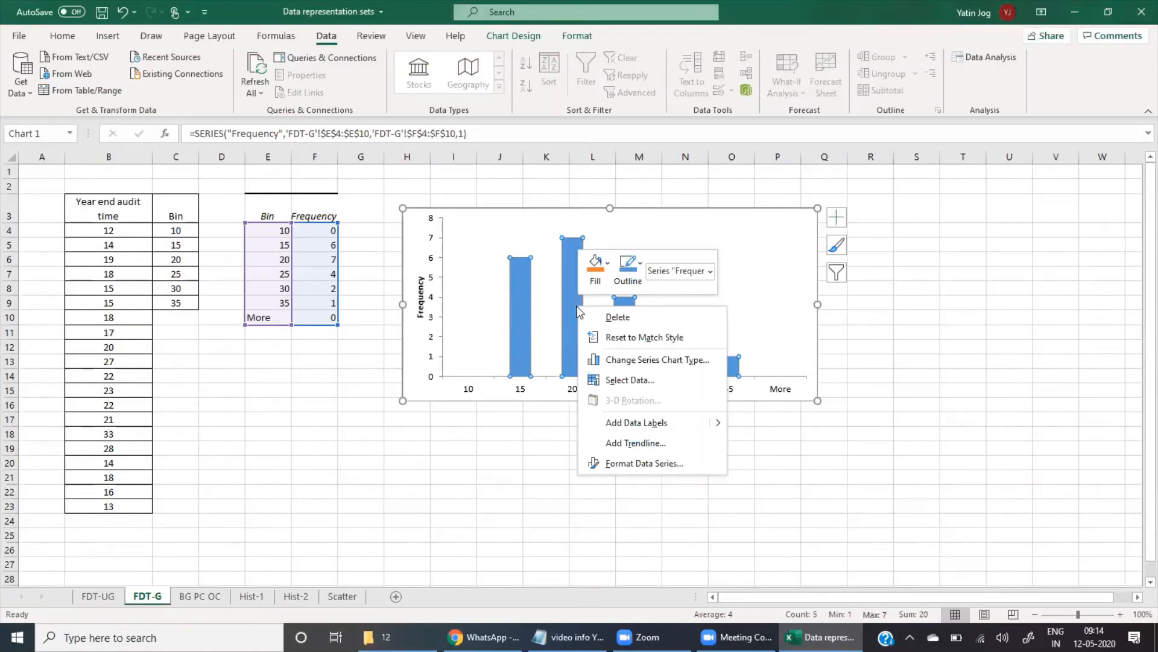
{"action": "left_click", "coordinate": [653, 463]}
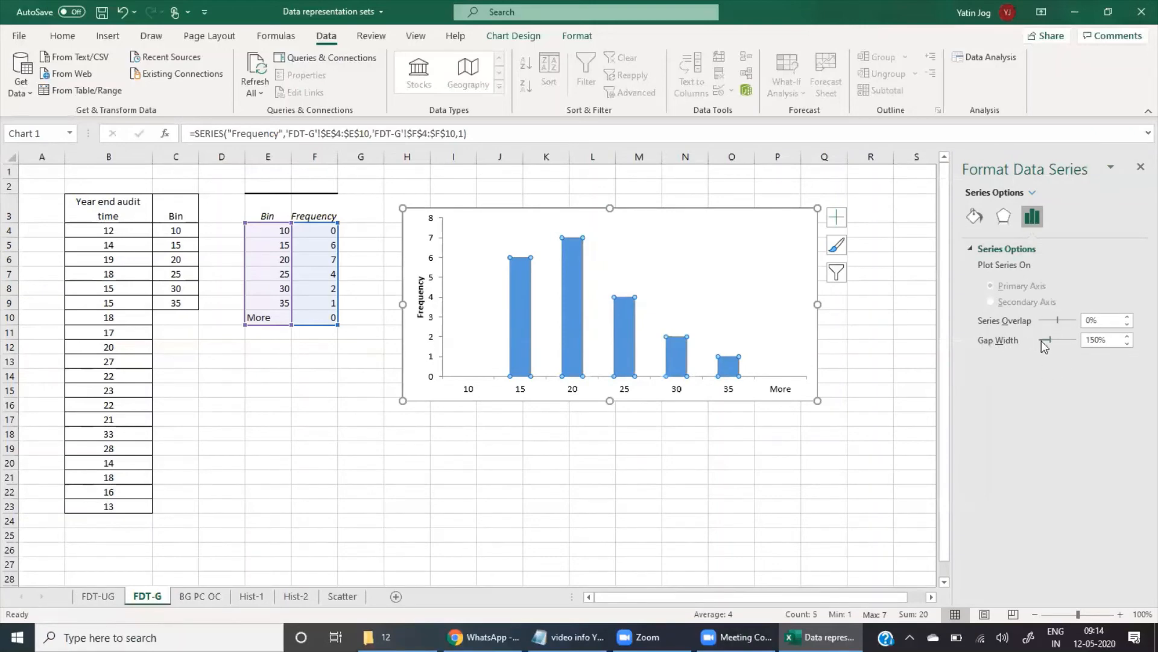
{"action": "left_click_drag", "start_coordinate": [1051, 340], "coordinate": [1036, 343]}
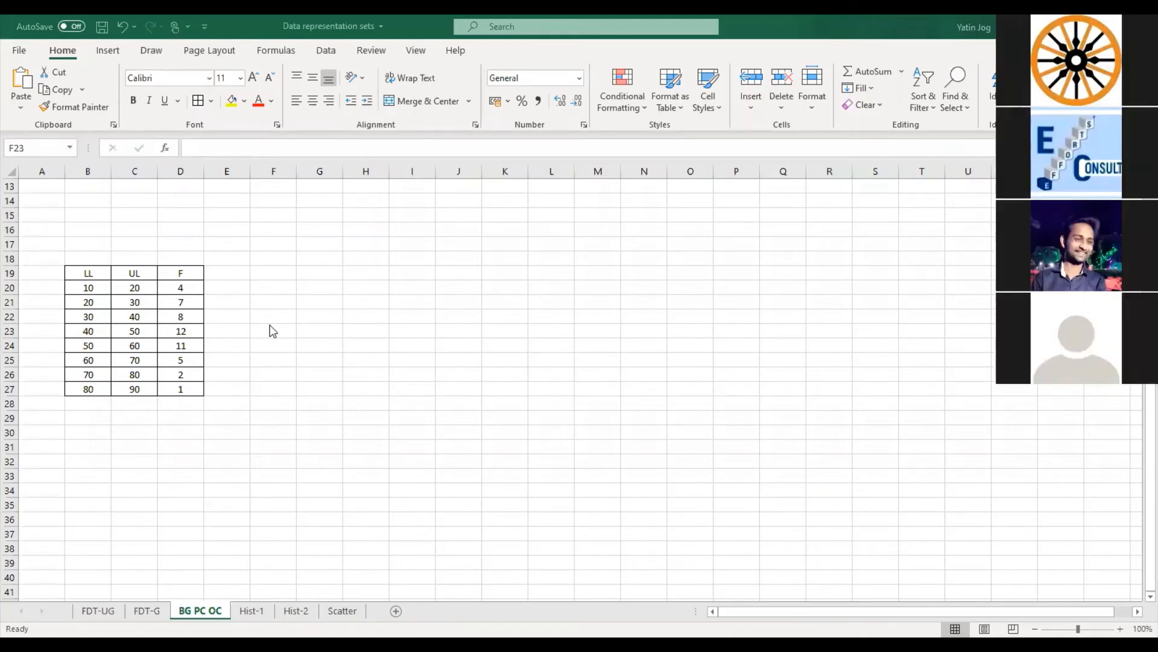
On the BG PC OC sheet, add the heading LTCF in E19 and enter the formula =D20 in E20
{"action": "left_click", "coordinate": [241, 275]}
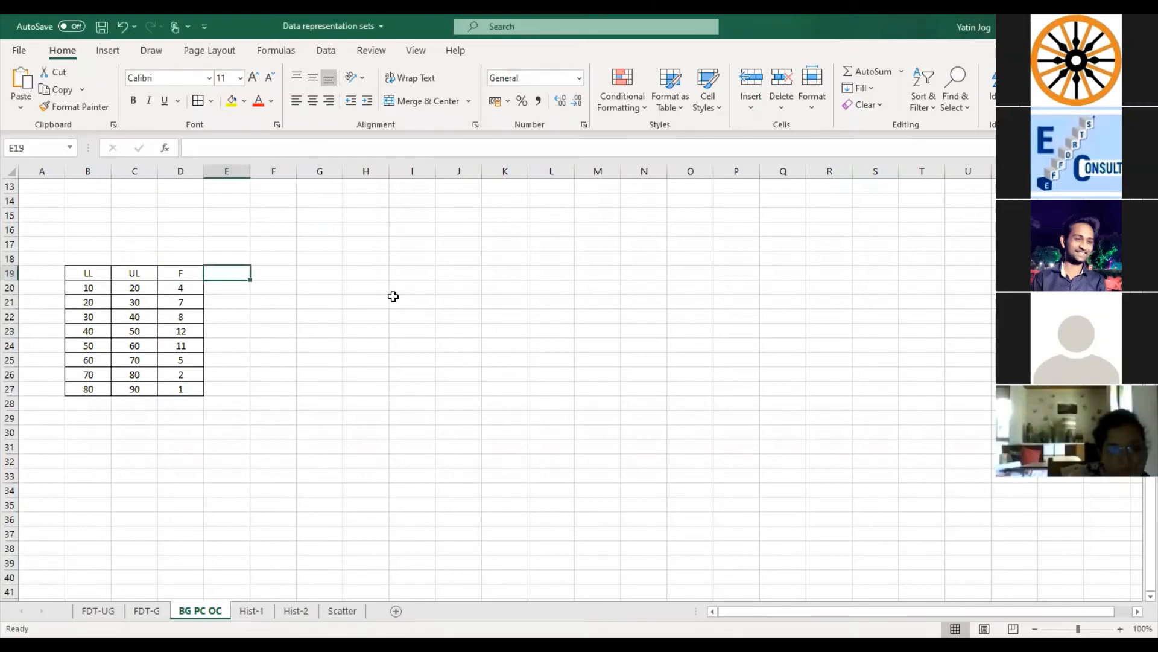
{"action": "type", "text": "L"}
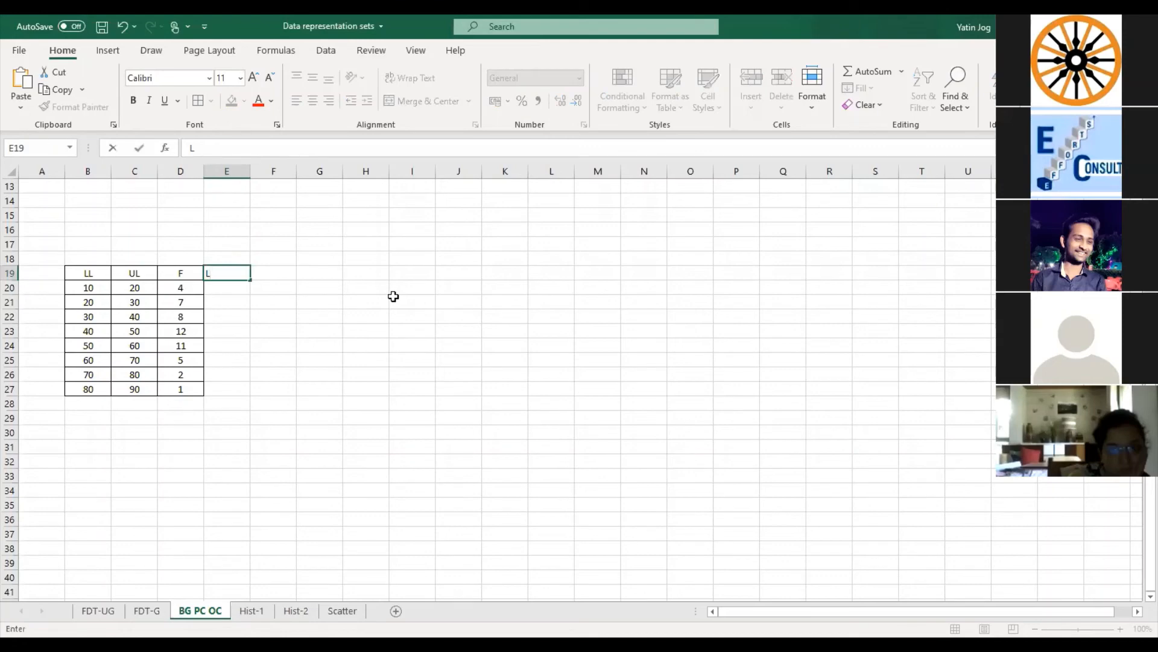
{"action": "type", "text": "TCF"}
{"action": "key", "text": "Return"}
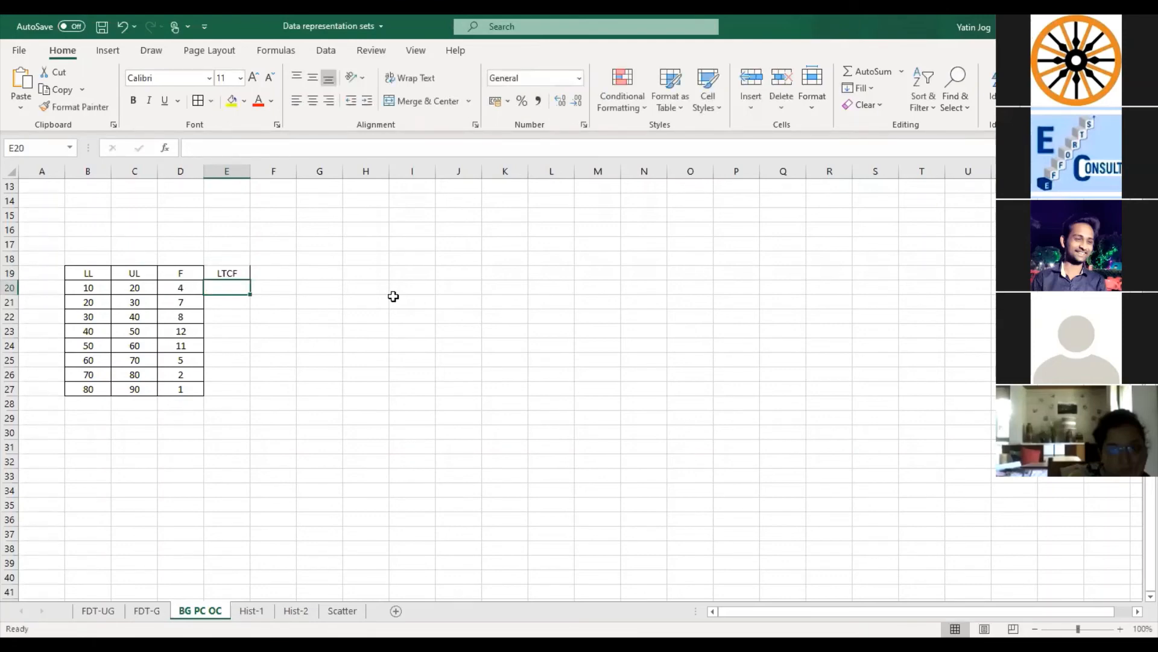
{"action": "type", "text": "="}
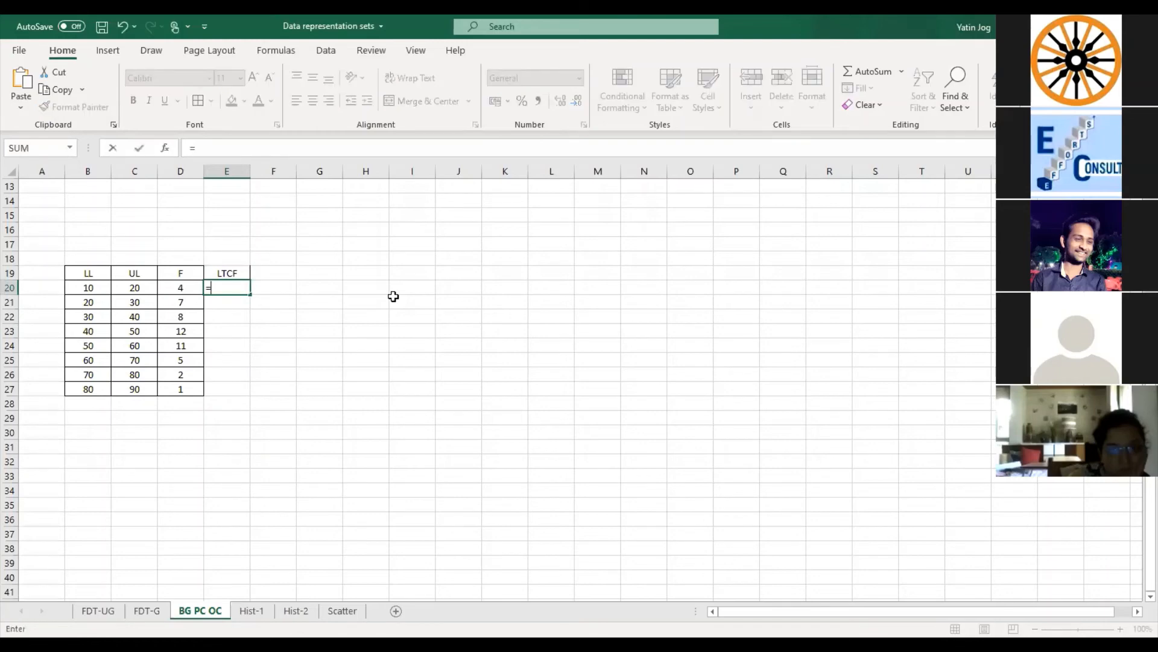
{"action": "type", "text": "D20"}
{"action": "key", "text": "Return"}
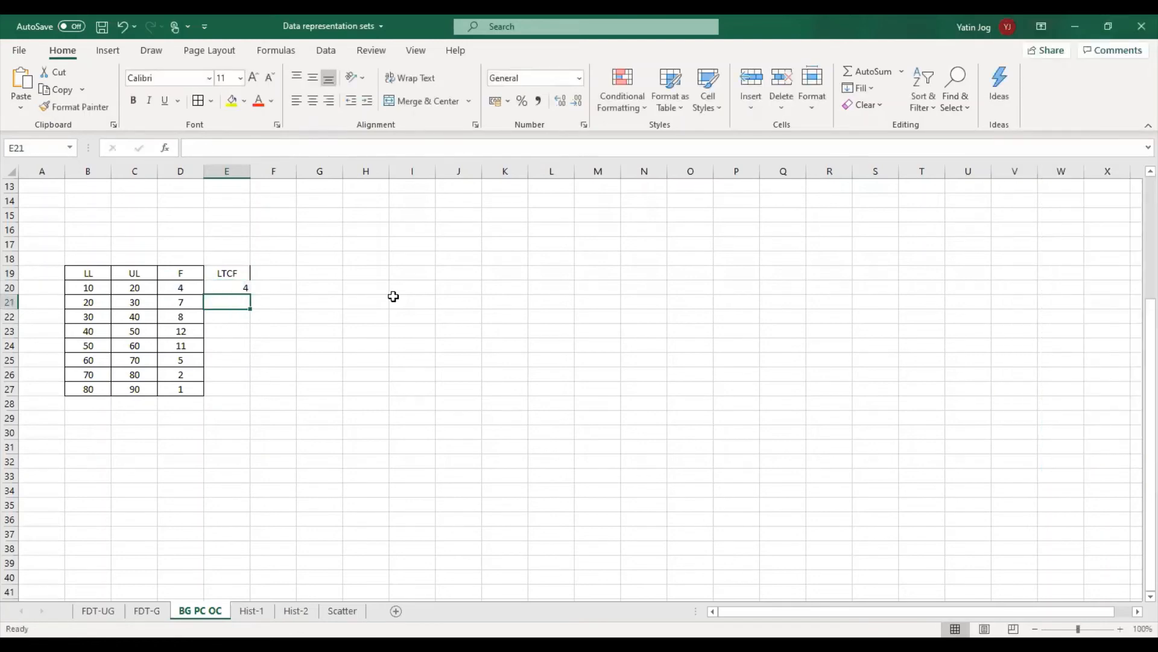
Enter the running total formula =D21+E20 in E21
{"action": "type", "text": "="}
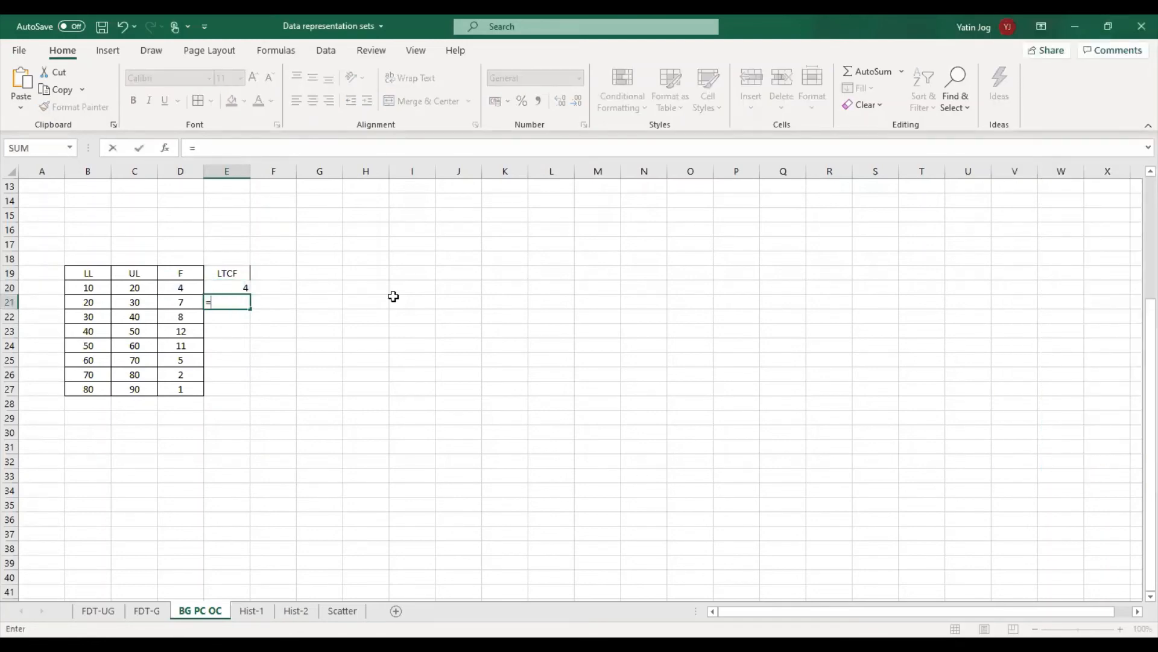
{"action": "key", "text": "Left"}
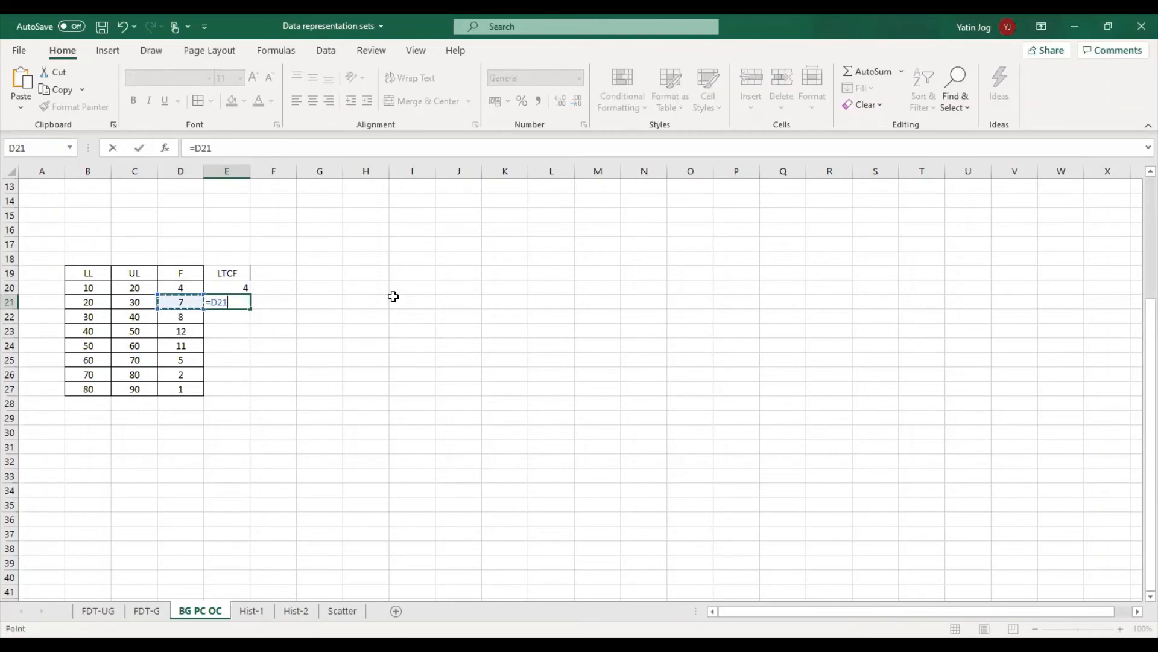
{"action": "type", "text": "+"}
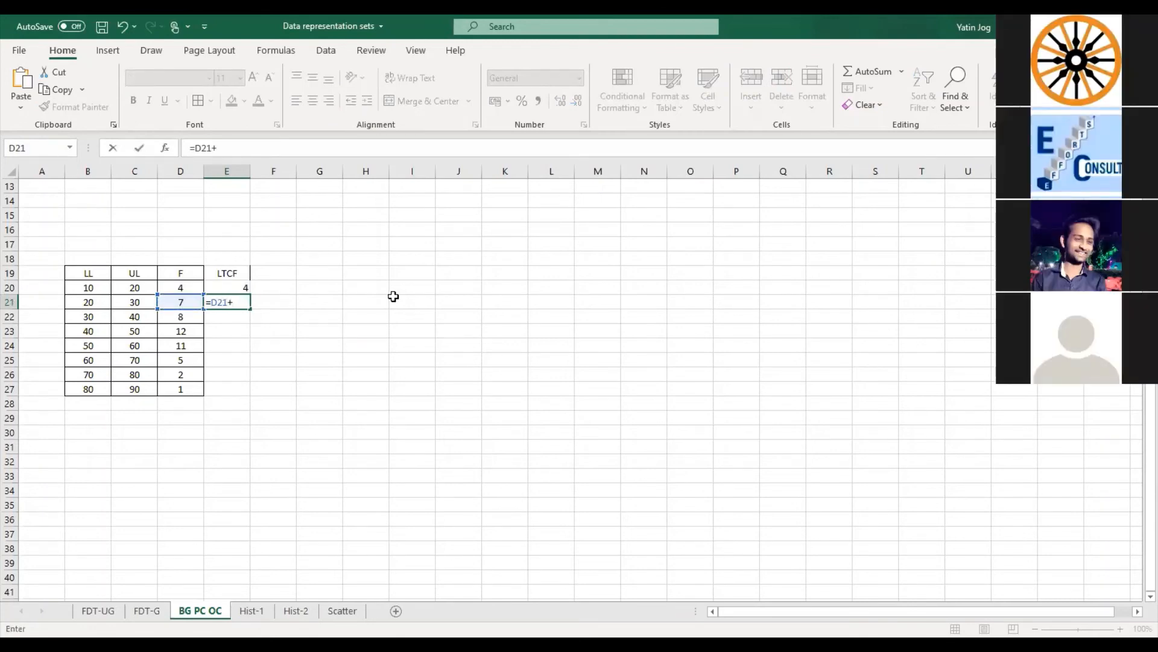
{"action": "key", "text": "Up"}
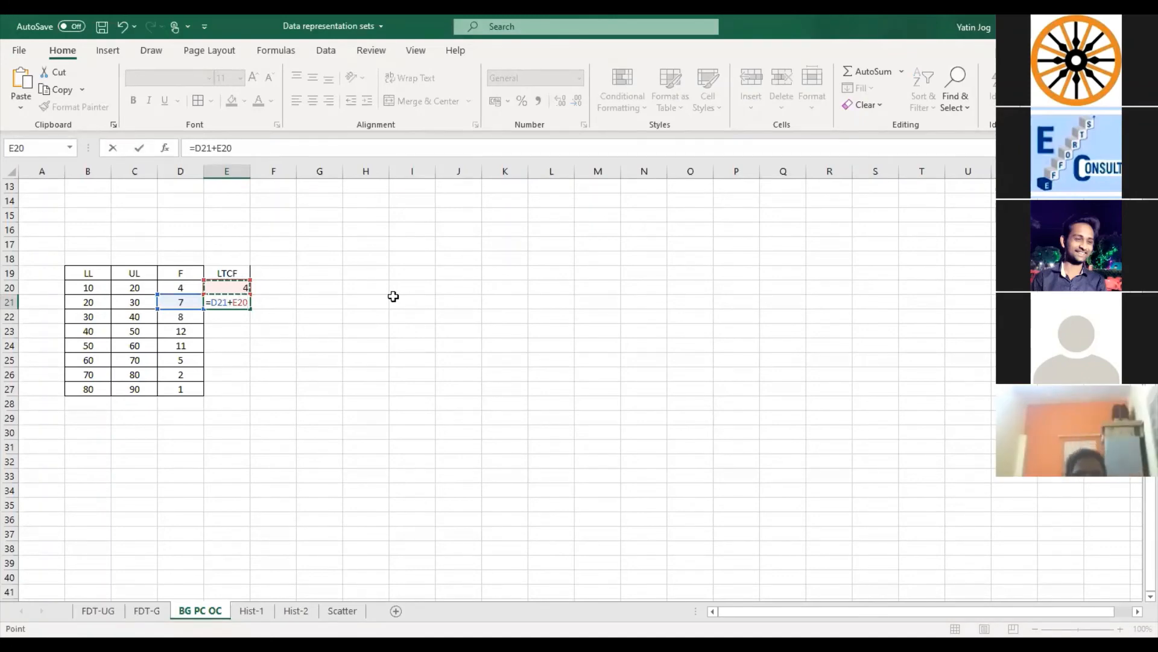
{"action": "key", "text": "Return"}
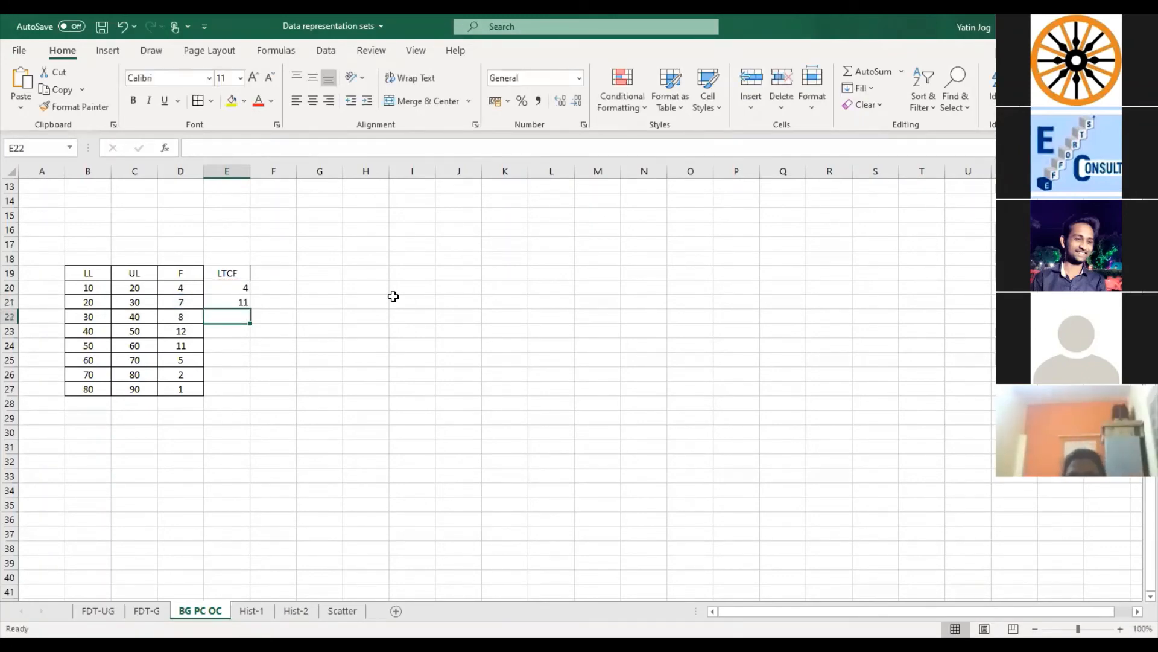
Copy the cumulative frequency formula from E21 into E22:E27
{"action": "key", "text": "Up"}
{"action": "key", "text": "ctrl+c"}
{"action": "key", "text": "Down"}
{"action": "key", "text": "shift+Down"}
{"action": "key", "text": "shift+Down"}
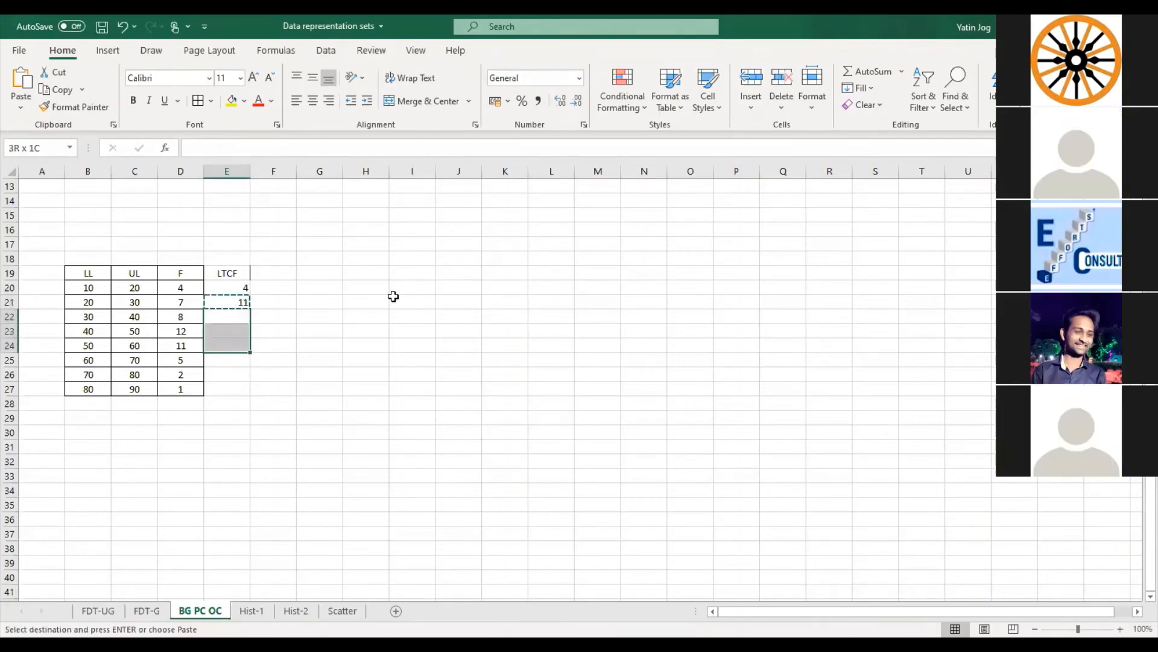
{"action": "key", "text": "shift+Down"}
{"action": "key", "text": "shift+Down"}
{"action": "key", "text": "shift+Down"}
{"action": "key", "text": "ctrl+v"}
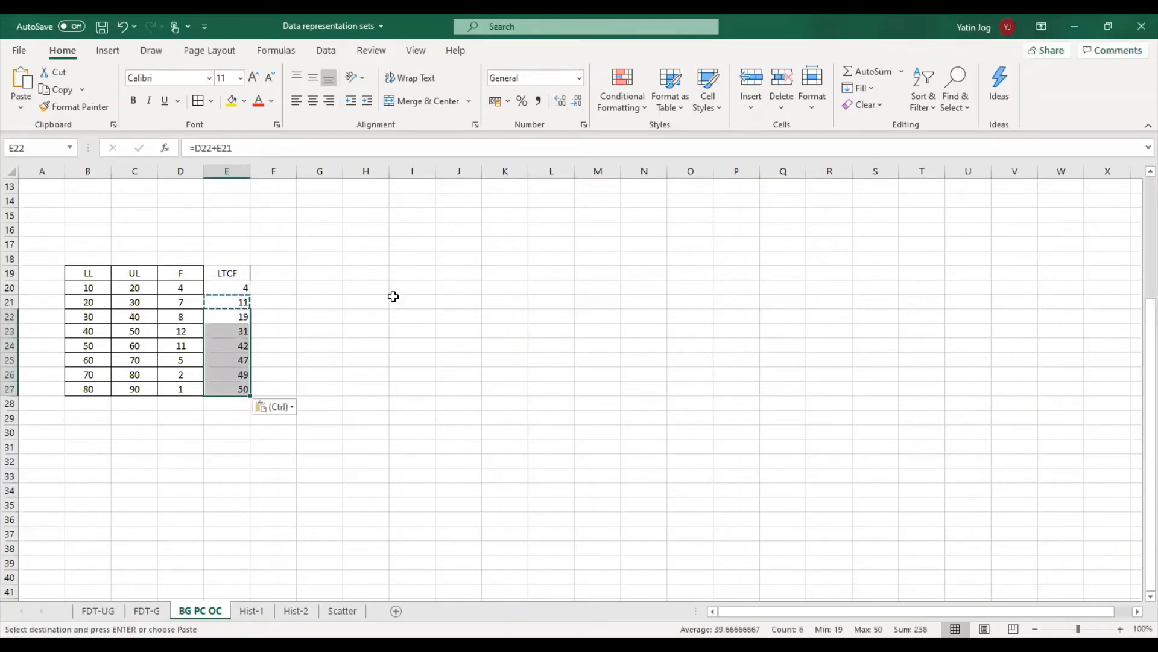
{"action": "key", "text": "Escape"}
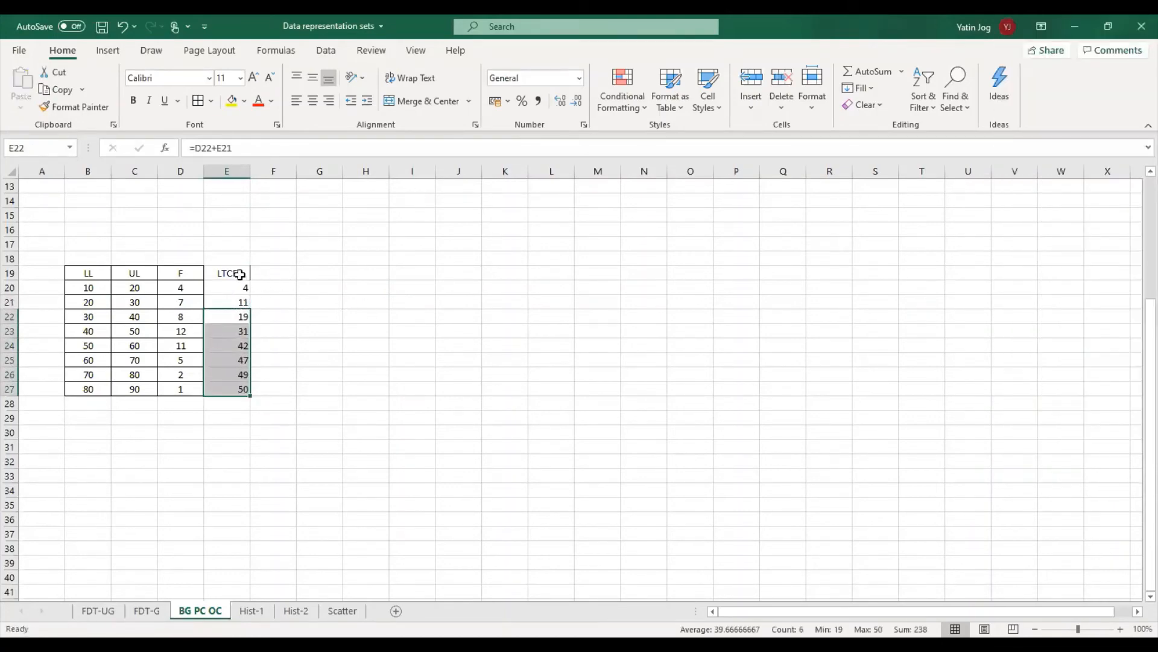
Add cell borders to the LTCF column in E19:E27 and centre its contents
{"action": "left_click_drag", "start_coordinate": [240, 273], "coordinate": [230, 392]}
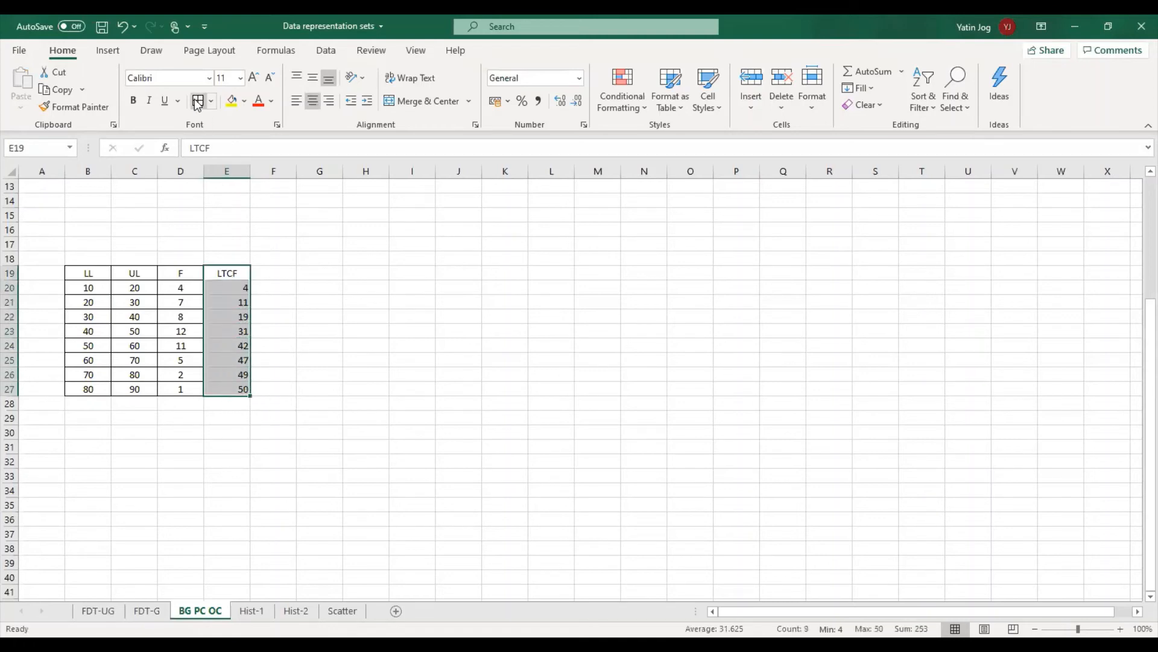
{"action": "left_click", "coordinate": [312, 101]}
{"action": "left_click", "coordinate": [304, 329]}
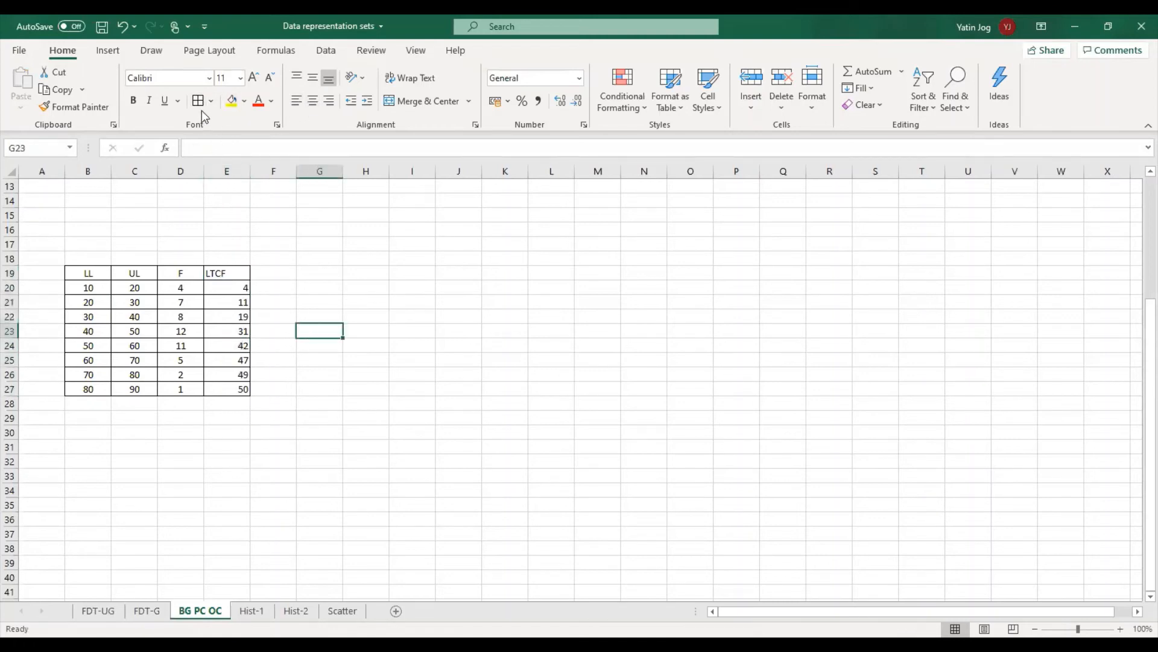
{"action": "left_click_drag", "start_coordinate": [224, 272], "coordinate": [244, 383]}
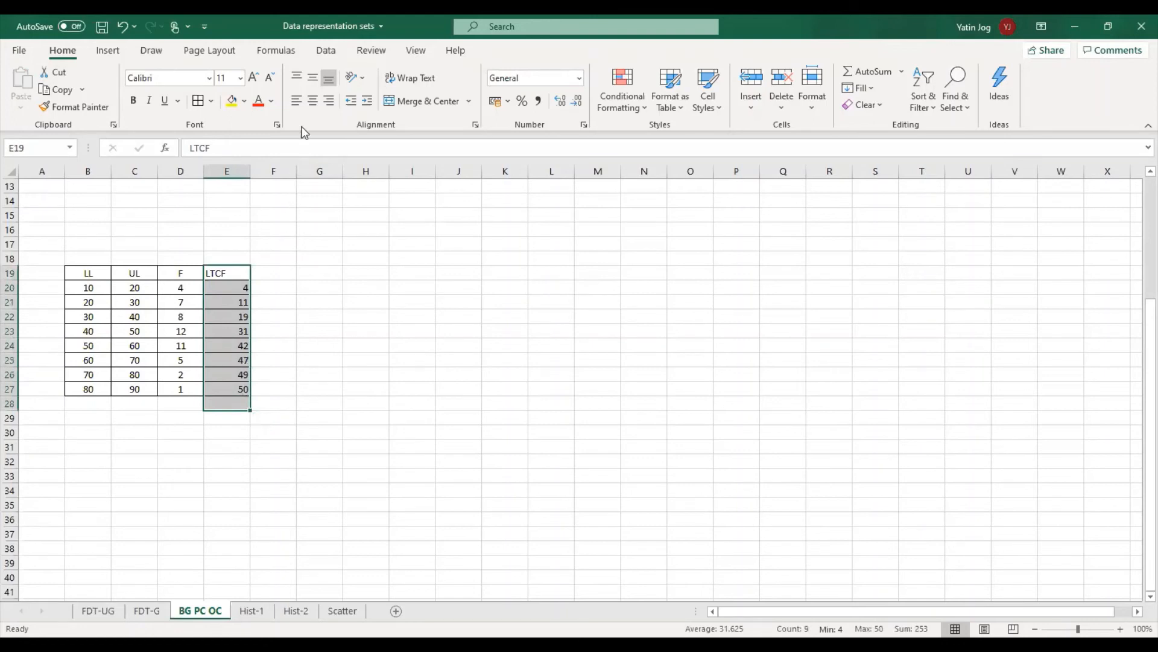
{"action": "left_click", "coordinate": [313, 101]}
{"action": "left_click", "coordinate": [317, 329]}
Add the heading GTCF in cell F19, beside the LTCF column
{"action": "left_click", "coordinate": [256, 275]}
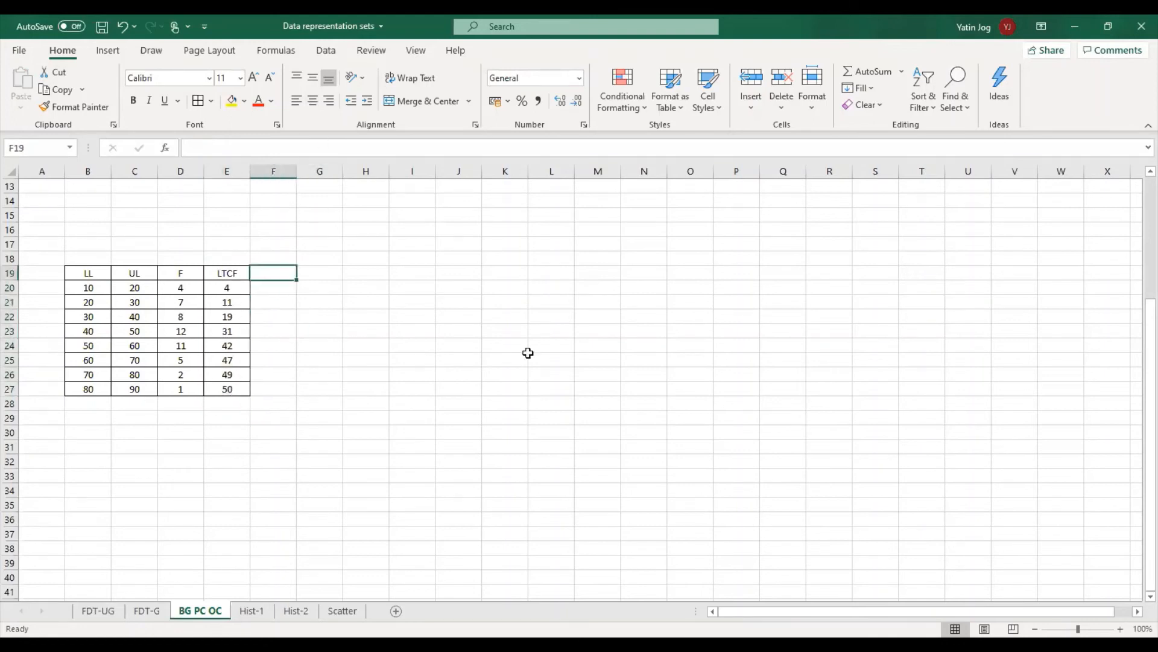
{"action": "type", "text": "GT"}
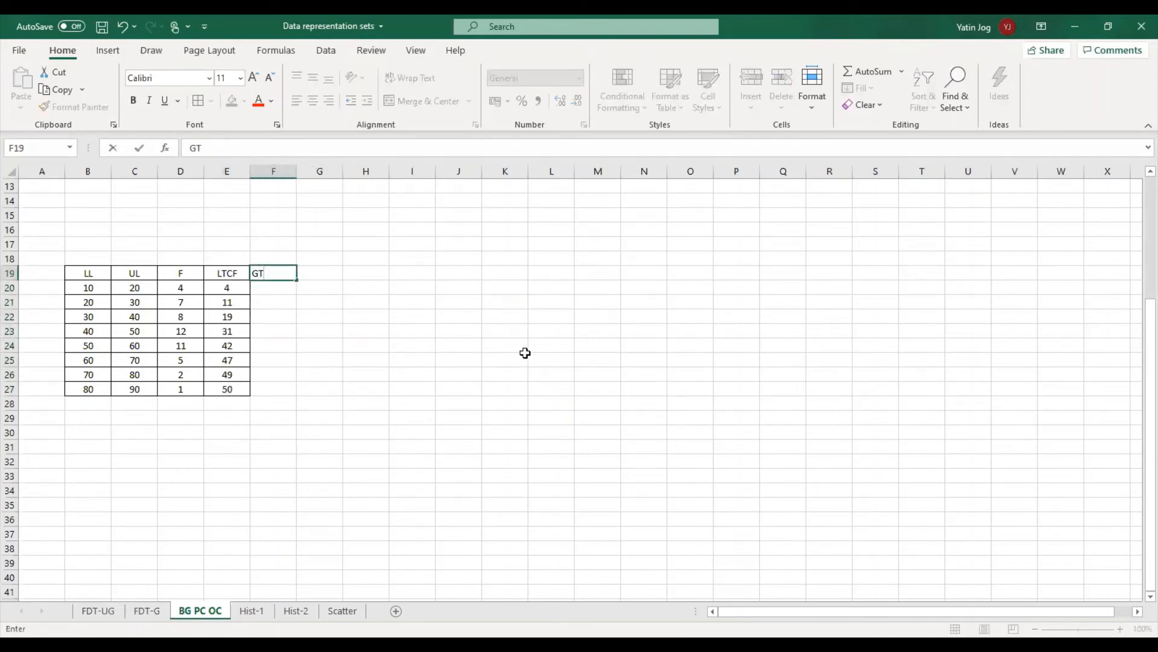
{"action": "type", "text": "CF"}
{"action": "key", "text": "Return"}
Enter the formula =D27 in F27 as the starting value of the GTCF column
{"action": "key", "text": "Down"}
{"action": "key", "text": "Down"}
{"action": "key", "text": "Down"}
{"action": "key", "text": "Down"}
{"action": "key", "text": "Down"}
{"action": "key", "text": "Down"}
{"action": "key", "text": "Down"}
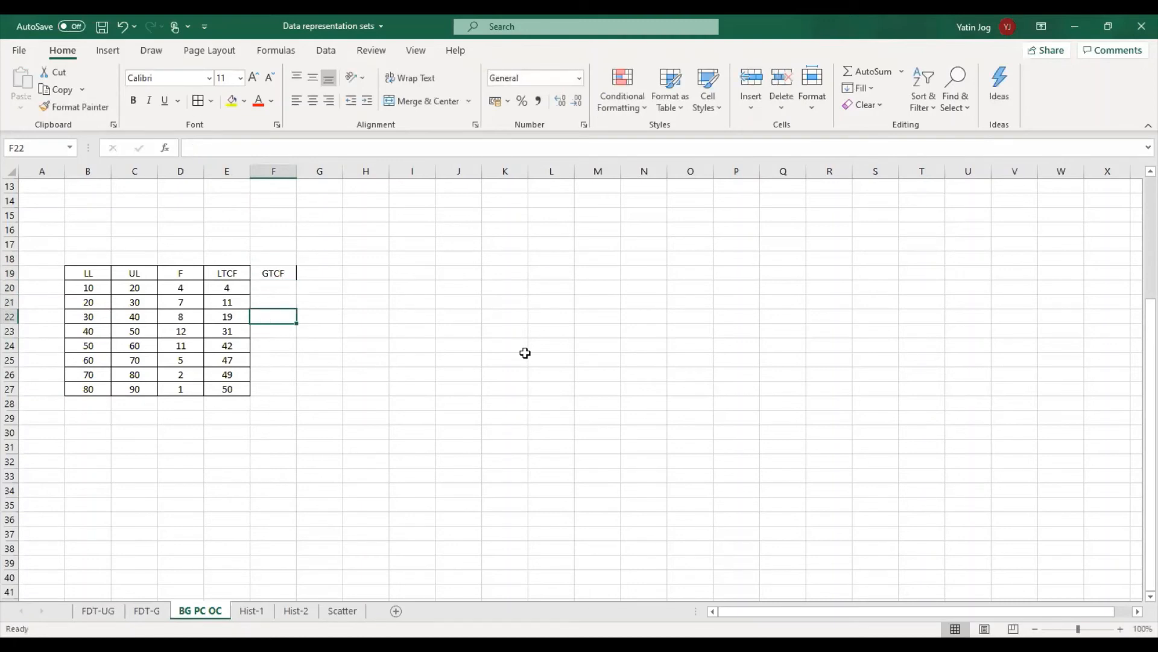
{"action": "type", "text": "="}
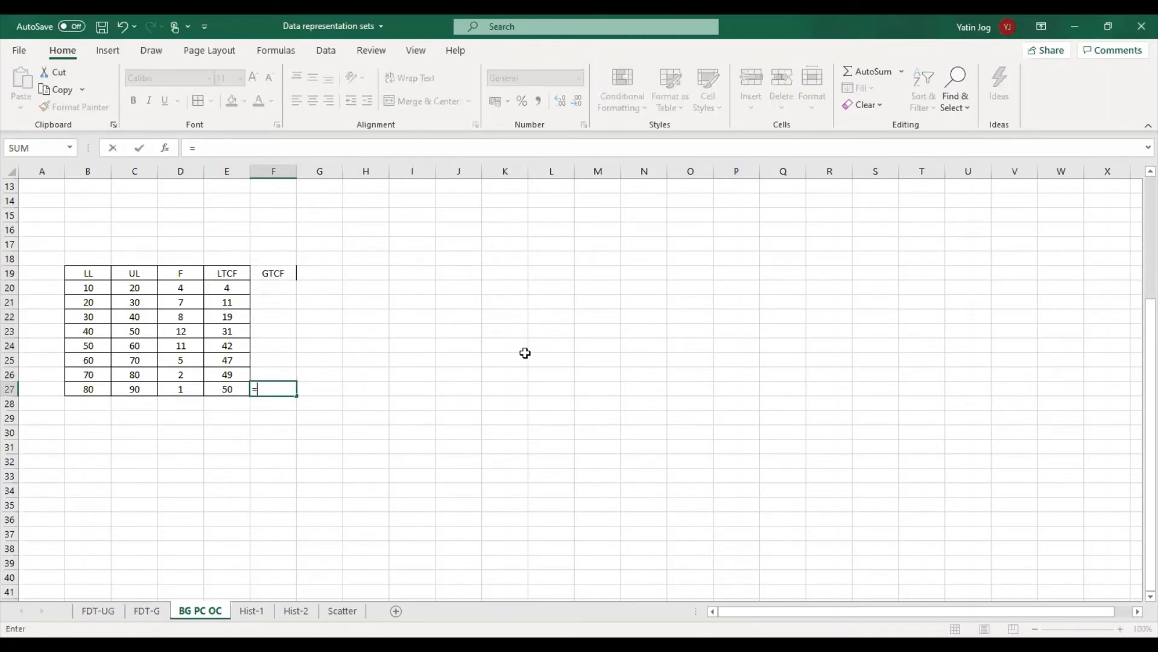
{"action": "key", "text": "Left"}
{"action": "key", "text": "Left"}
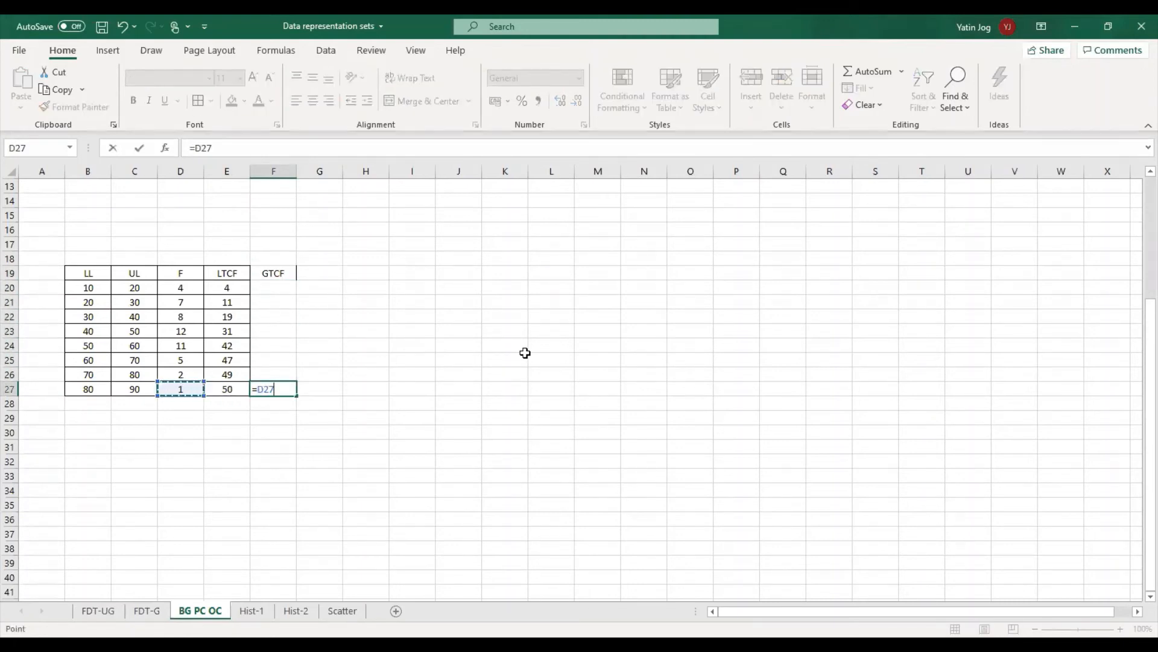
{"action": "key", "text": "Return"}
Enter the cumulative formula =D26+F27 in F26
{"action": "key", "text": "Up"}
{"action": "key", "text": "Up"}
{"action": "type", "text": "="}
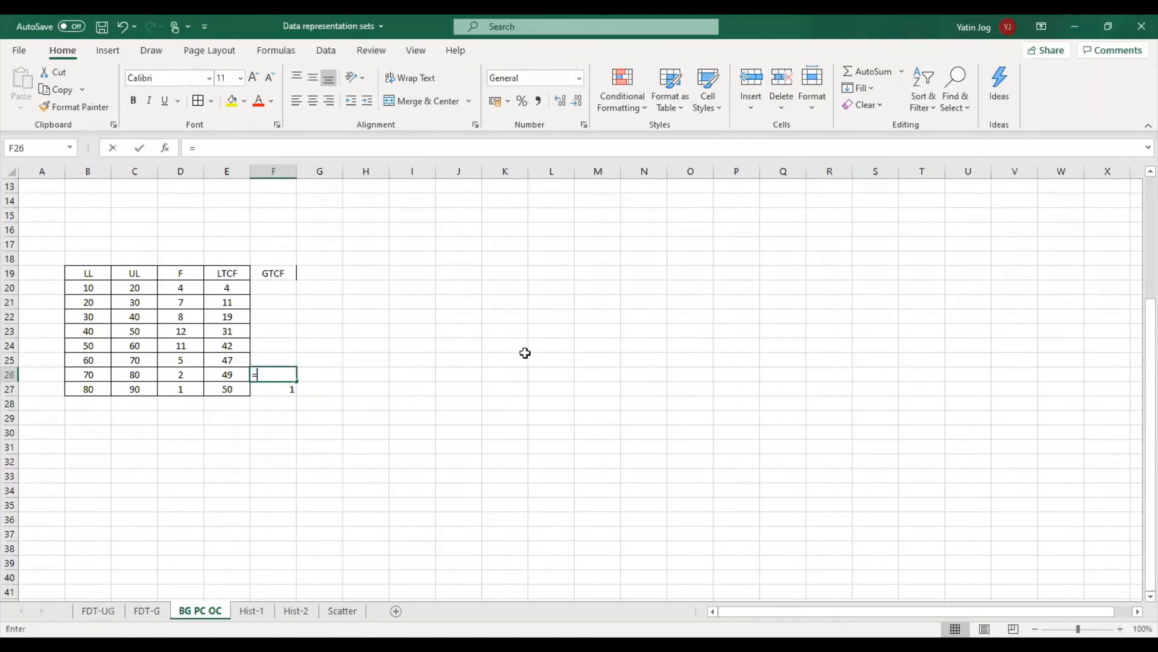
{"action": "key", "text": "Left"}
{"action": "key", "text": "Left"}
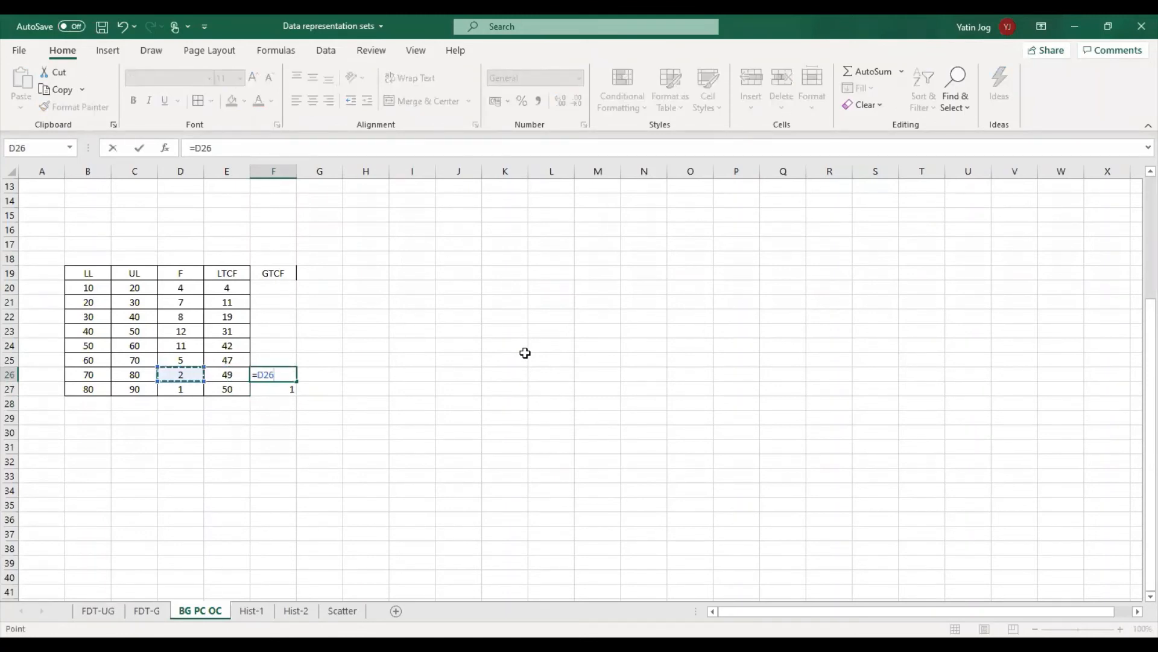
{"action": "type", "text": "+"}
{"action": "key", "text": "Down"}
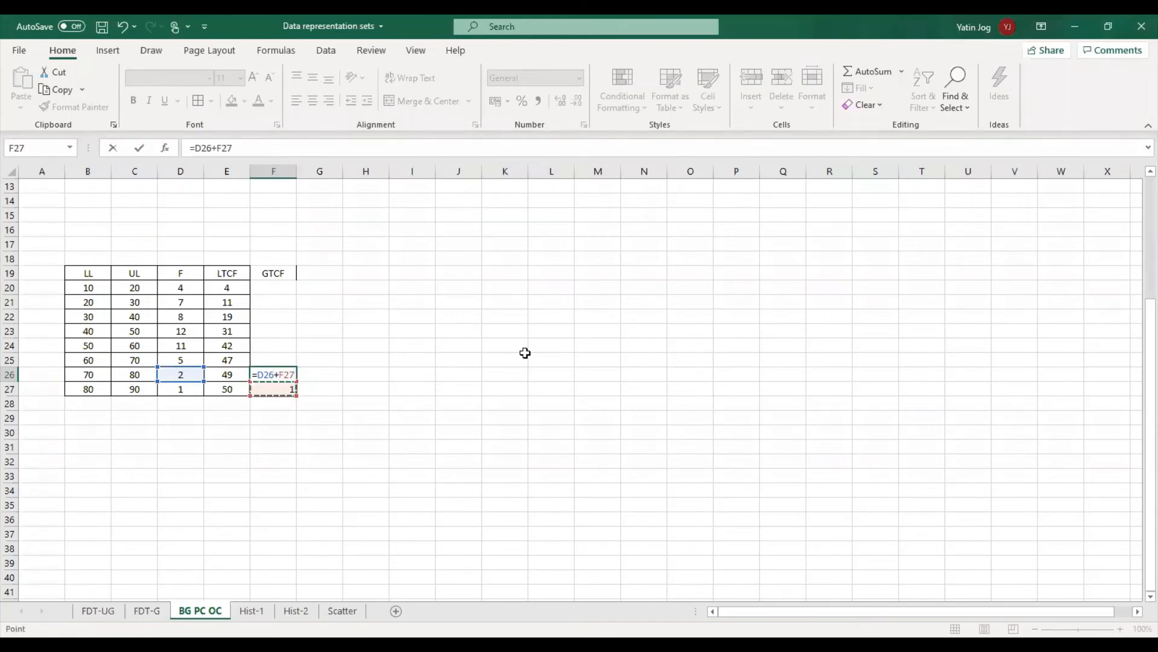
{"action": "key", "text": "Return"}
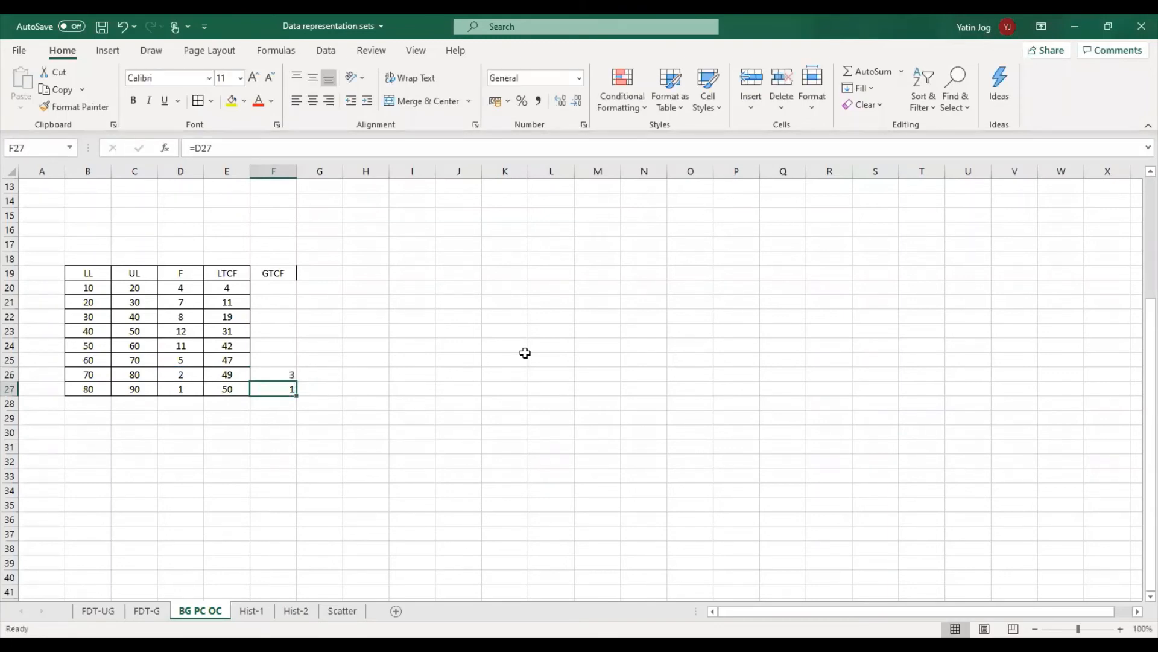
Copy the cumulative formula from F26 up into F20:F25
{"action": "key", "text": "Up"}
{"action": "key", "text": "ctrl+c"}
{"action": "key", "text": "Up"}
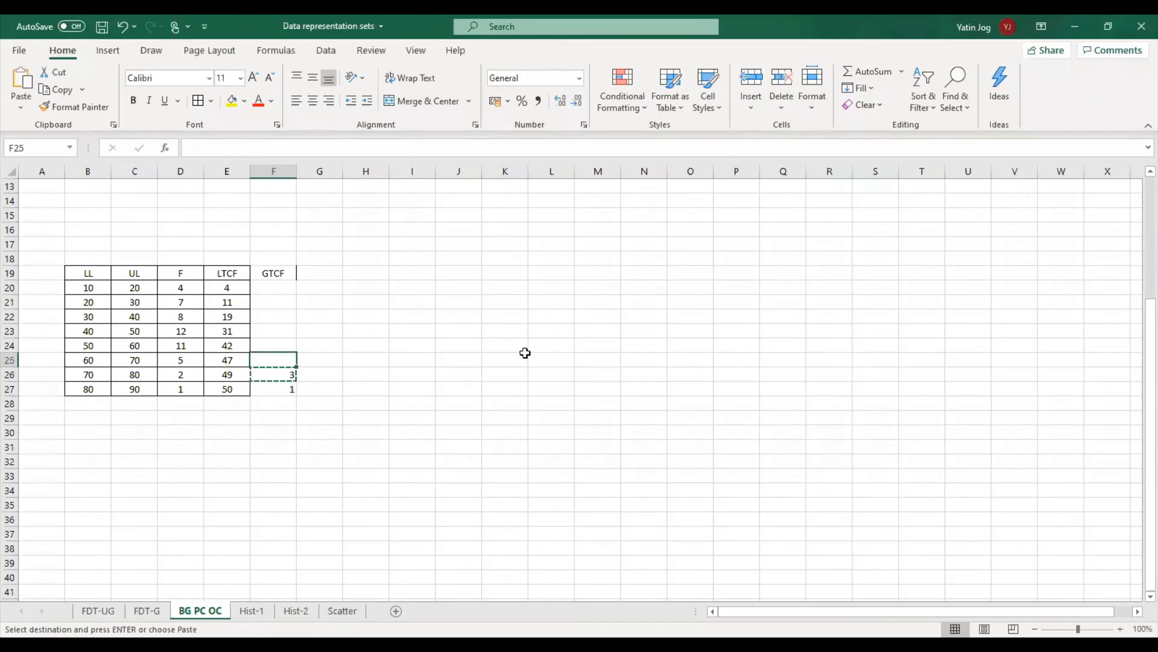
{"action": "key", "text": "shift+Up"}
{"action": "key", "text": "shift+Up"}
{"action": "key", "text": "shift+Up"}
{"action": "key", "text": "shift+Up"}
{"action": "key", "text": "ctrl+v"}
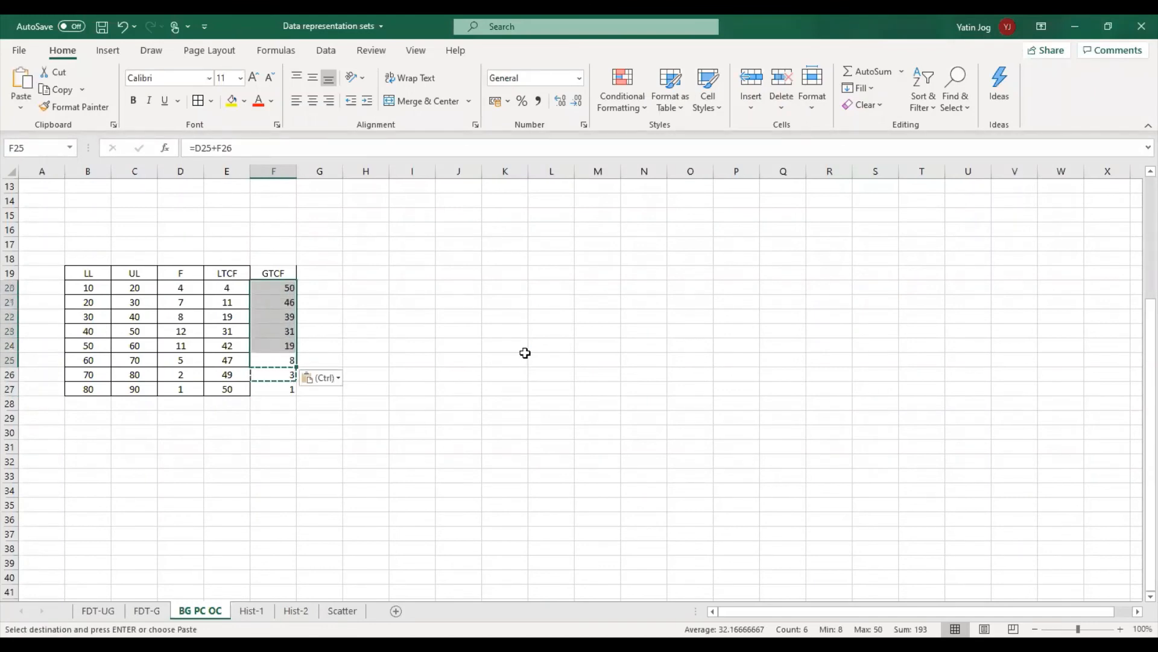
{"action": "key", "text": "Escape"}
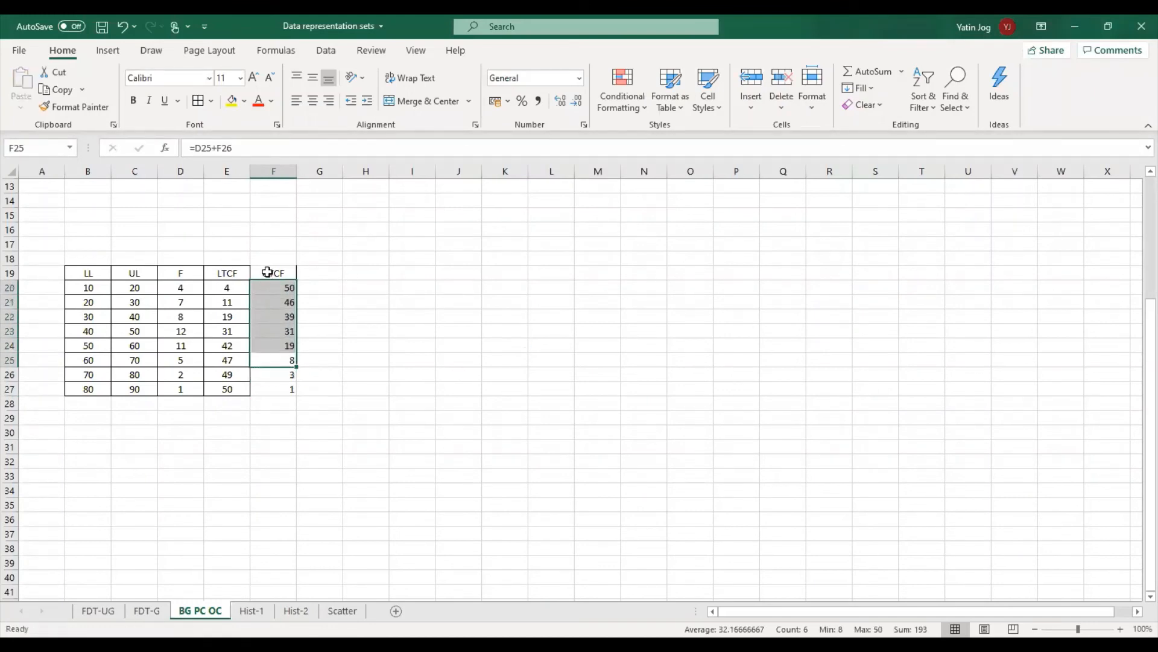
Centre the contents of the GTCF column in F19:F27 and add cell borders to it
{"action": "left_click_drag", "start_coordinate": [275, 273], "coordinate": [279, 386]}
{"action": "left_click", "coordinate": [313, 100]}
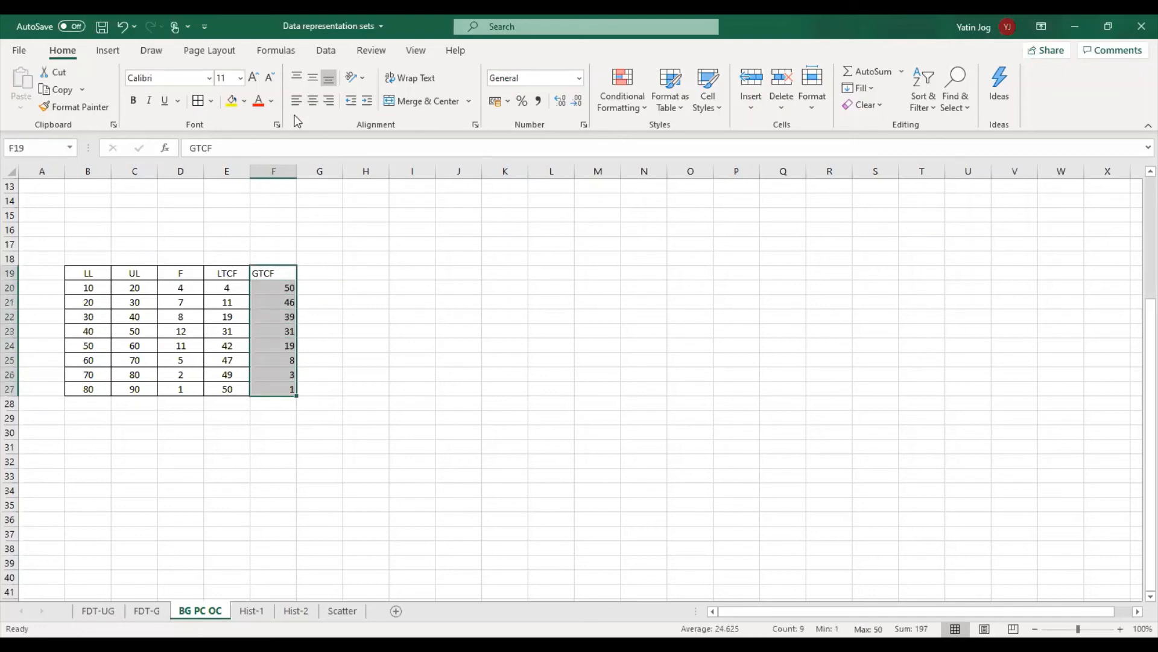
{"action": "left_click", "coordinate": [312, 101]}
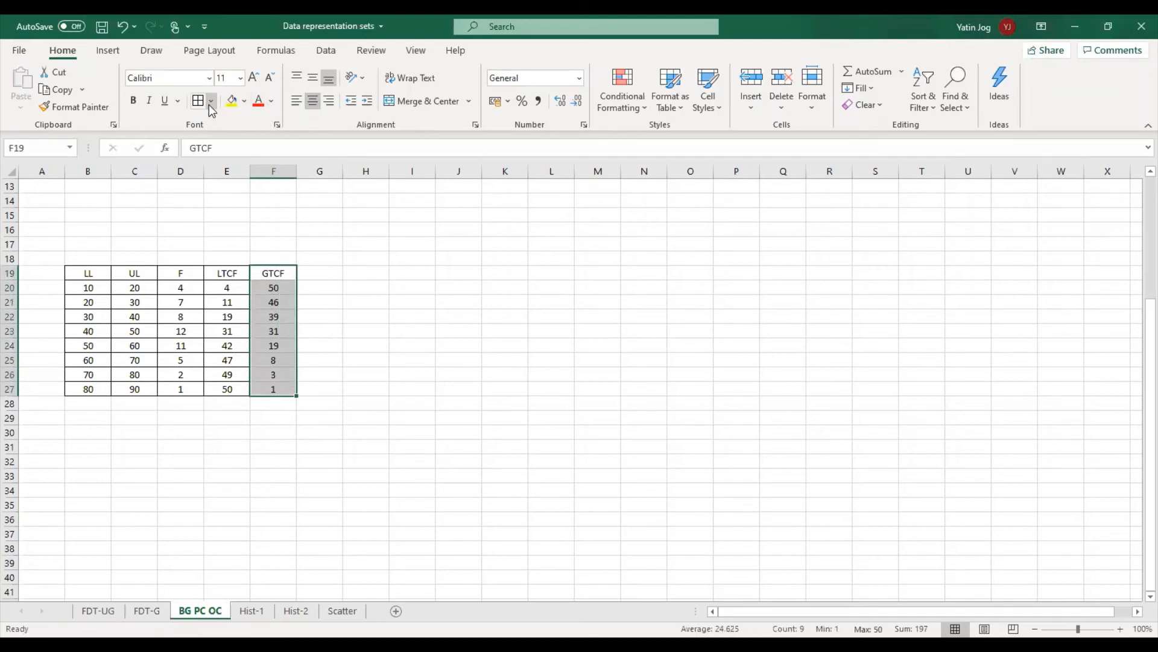
{"action": "left_click", "coordinate": [382, 311]}
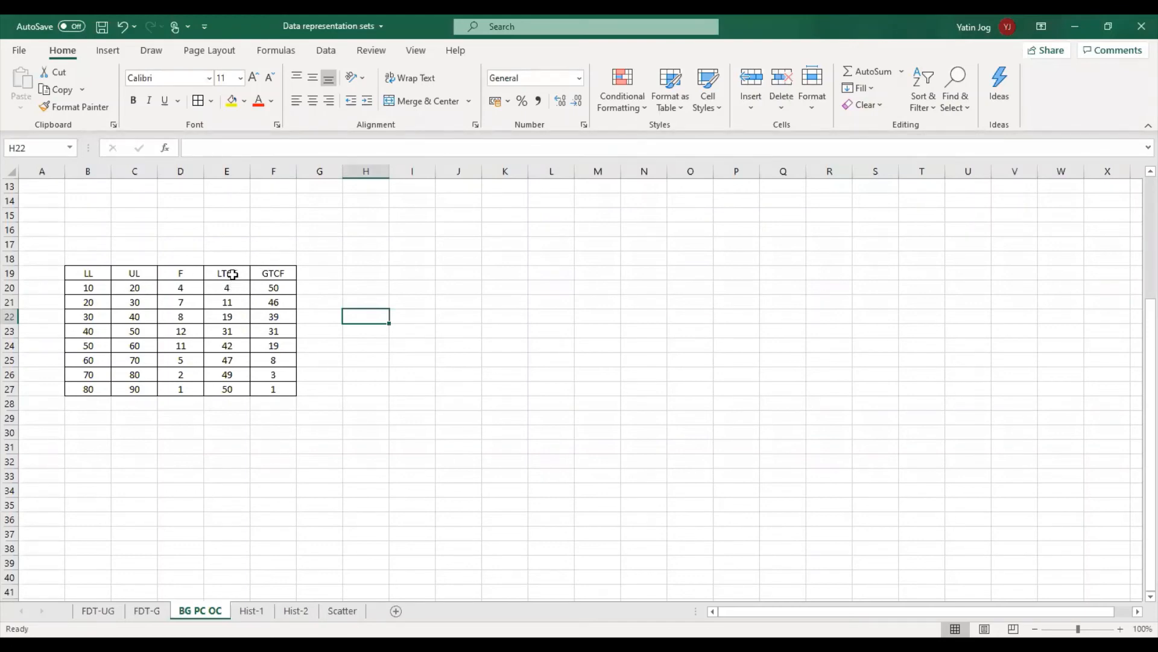
Copy the UL column C19:C27 to a new table starting at C30
{"action": "left_click_drag", "start_coordinate": [232, 274], "coordinate": [229, 390]}
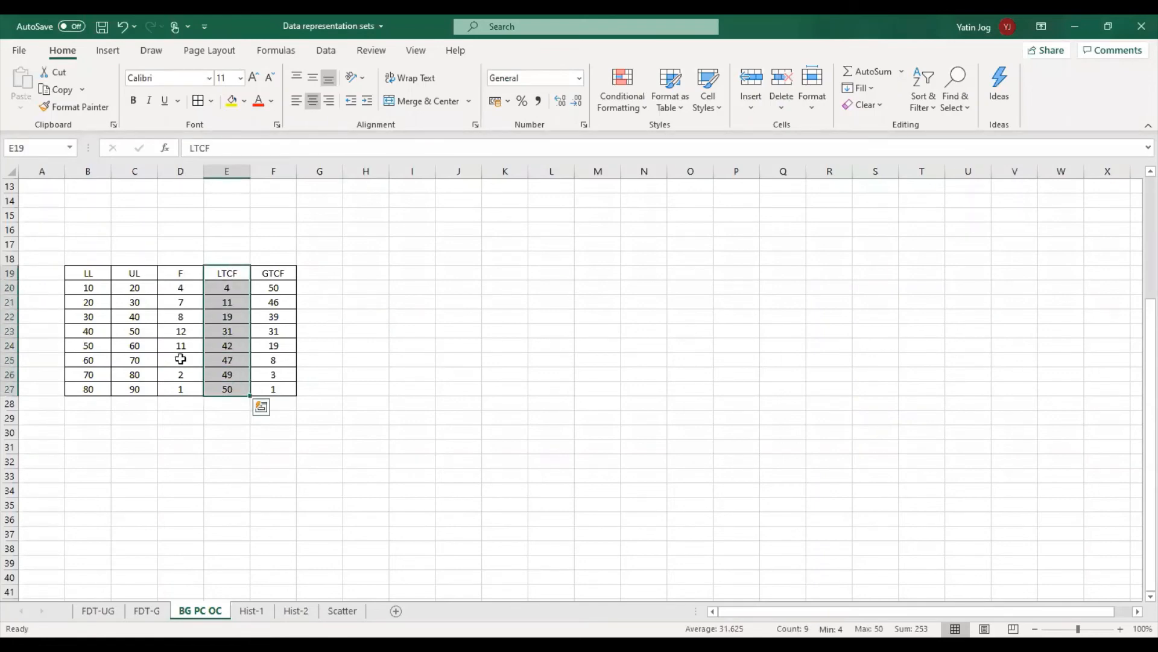
{"action": "left_click_drag", "start_coordinate": [142, 269], "coordinate": [150, 388]}
{"action": "key", "text": "ctrl+c"}
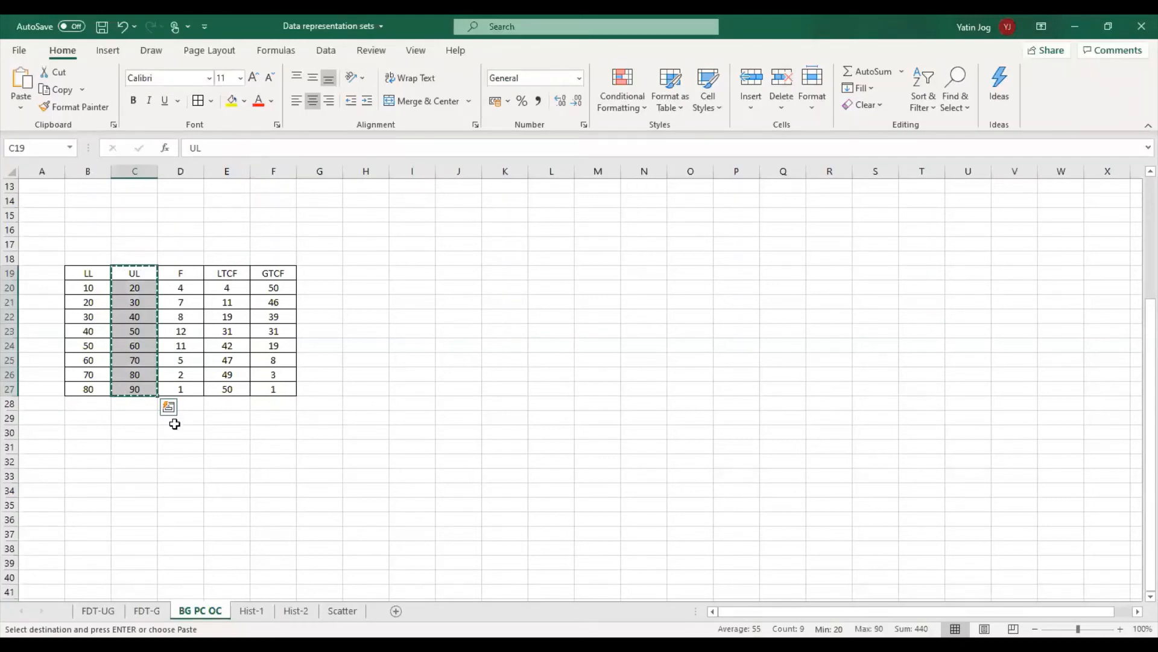
{"action": "left_click", "coordinate": [138, 432]}
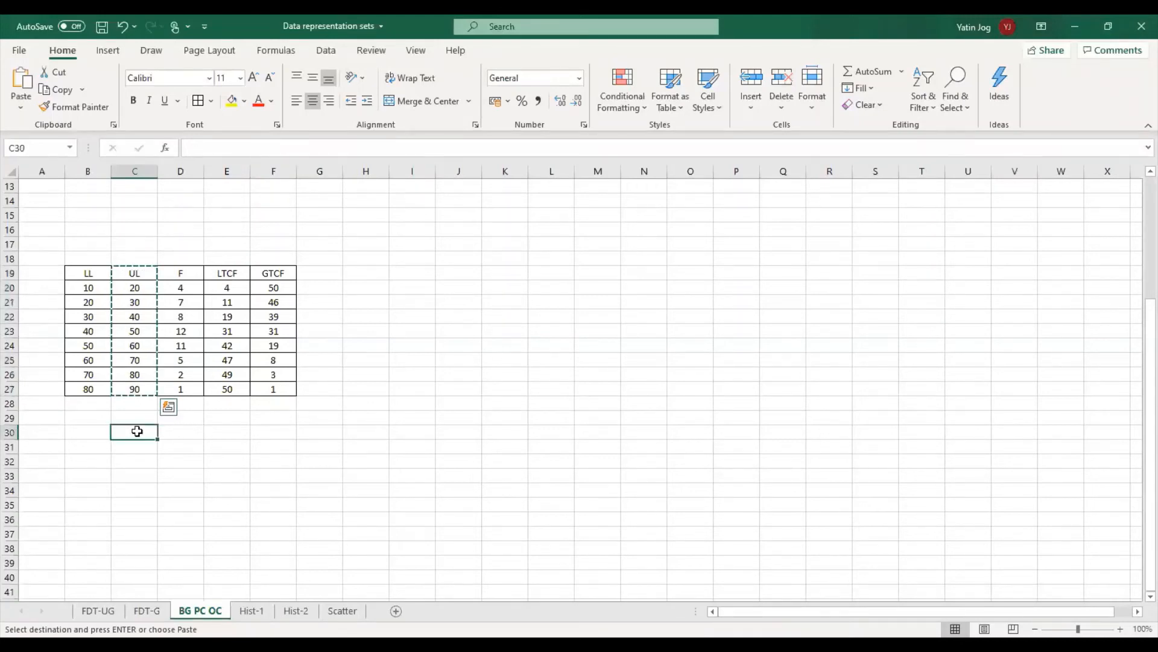
{"action": "key", "text": "Return"}
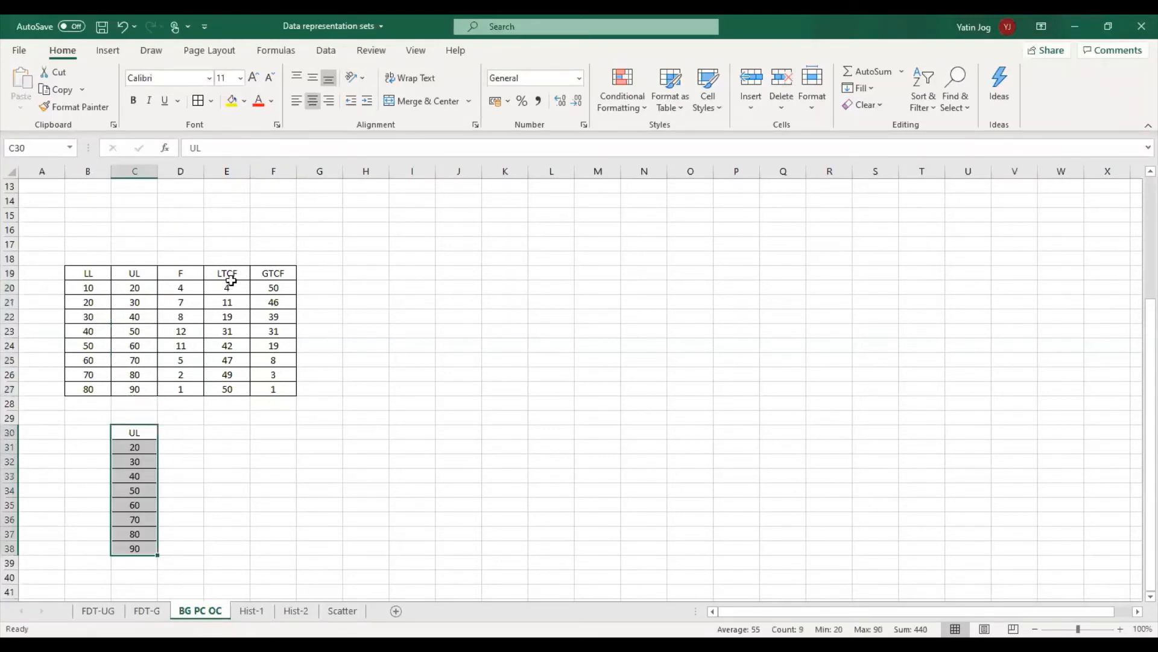
Paste the LTCF column E19:E27 as values into D30:D38, centred and with cell borders
{"action": "left_click_drag", "start_coordinate": [227, 273], "coordinate": [226, 387]}
{"action": "key", "text": "ctrl+c"}
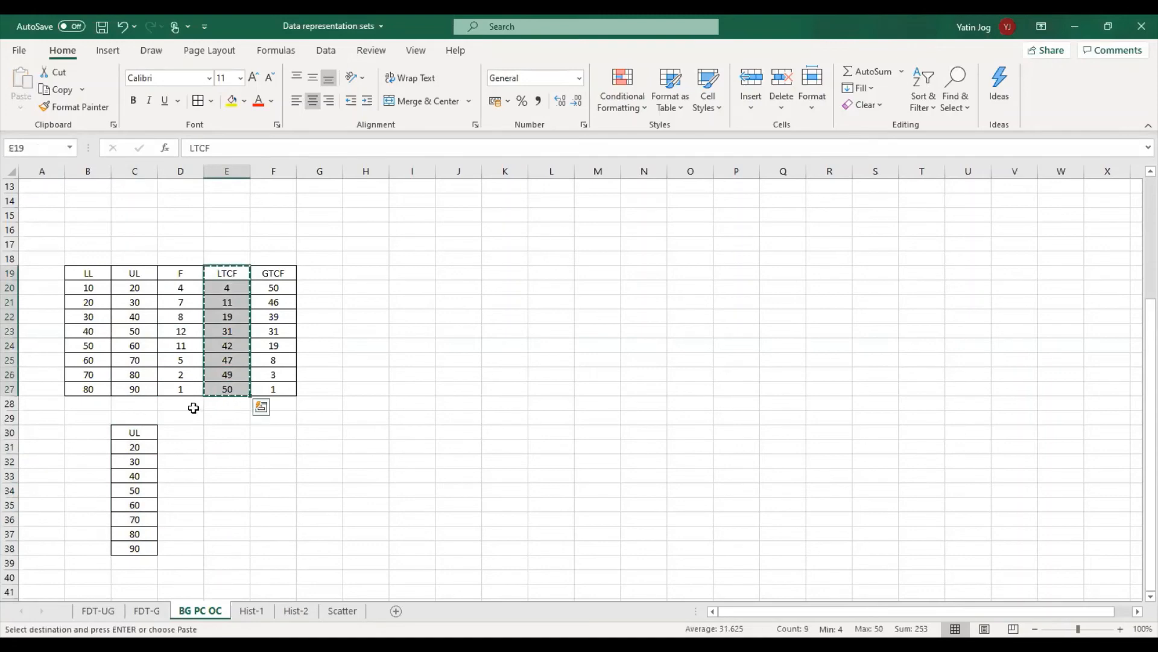
{"action": "left_click", "coordinate": [187, 432]}
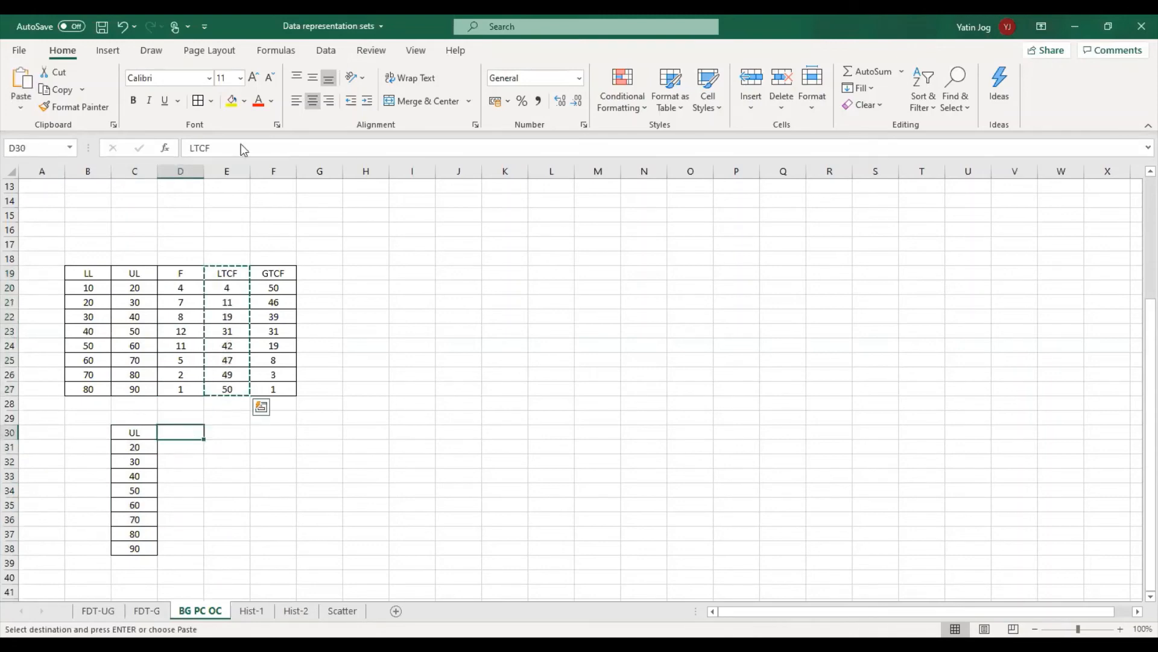
{"action": "key", "text": "shift+F10"}
{"action": "left_click", "coordinate": [246, 125]}
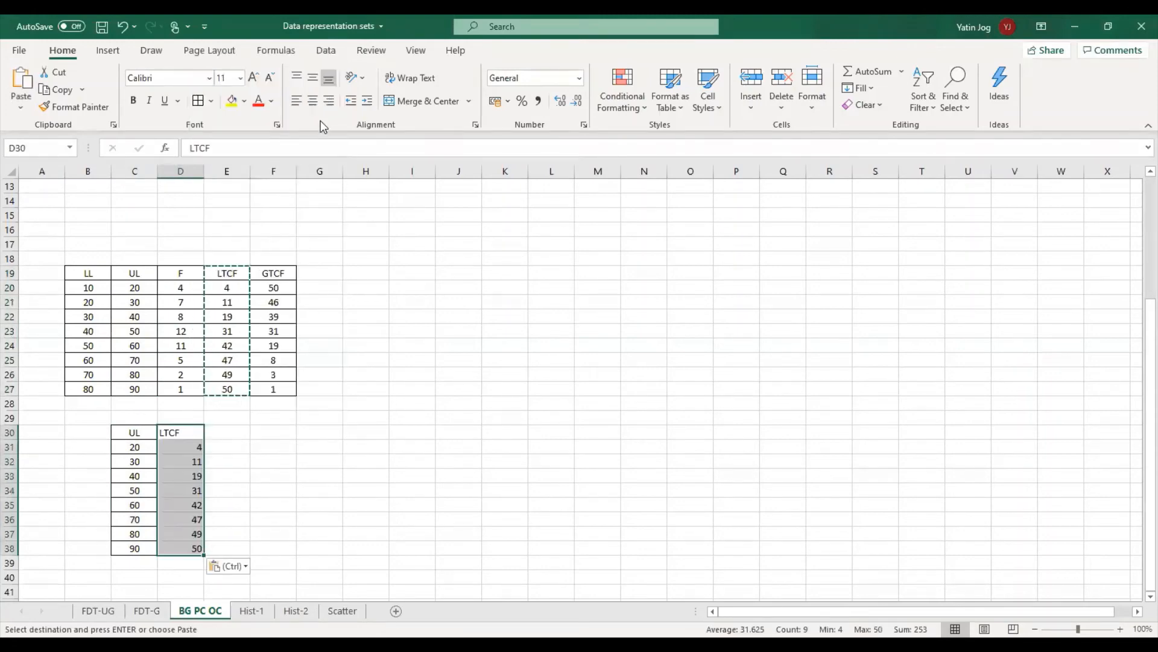
{"action": "left_click", "coordinate": [273, 505]}
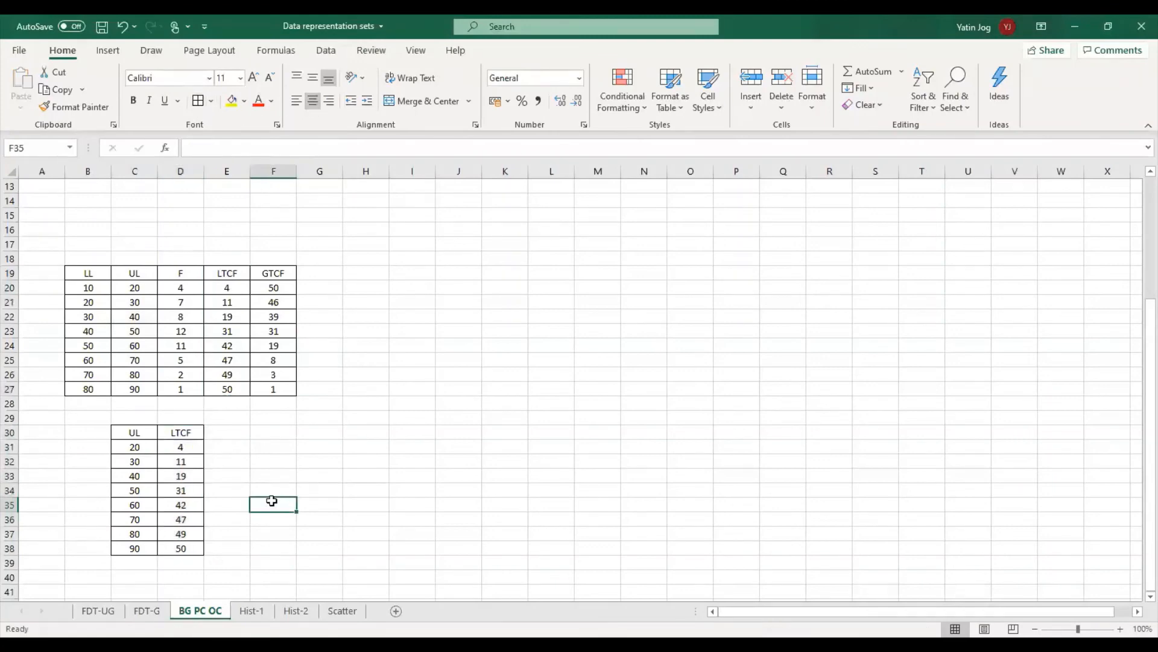
Copy the LL column B19:B27 to a second table starting at F30
{"action": "left_click_drag", "start_coordinate": [130, 433], "coordinate": [180, 547]}
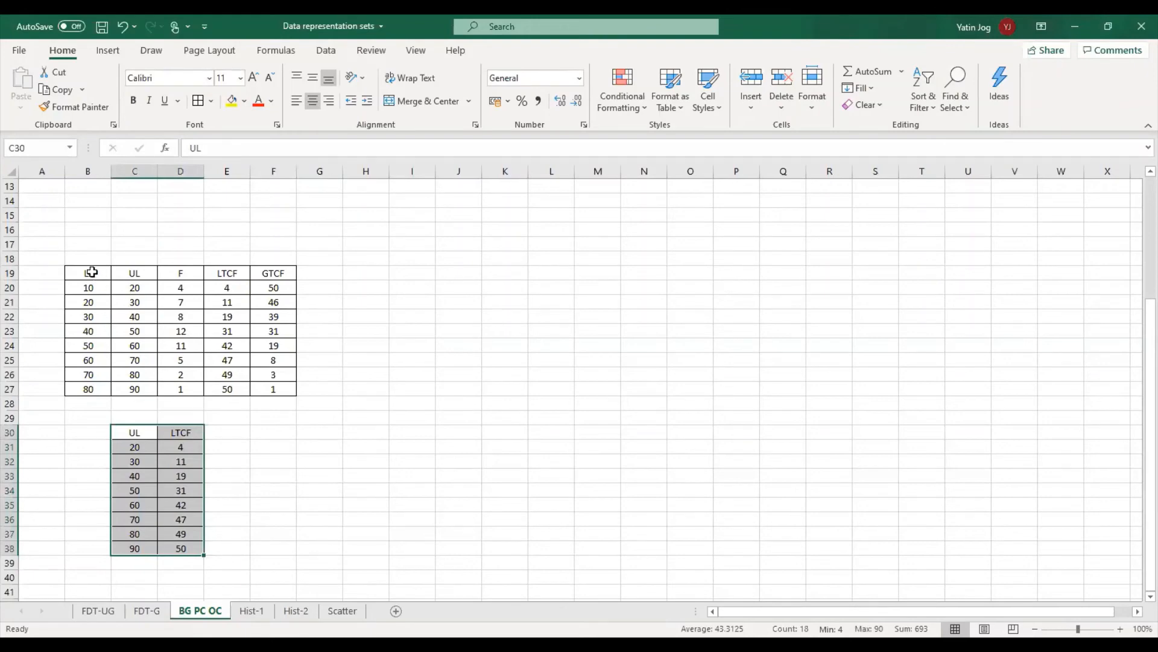
{"action": "left_click_drag", "start_coordinate": [91, 272], "coordinate": [90, 388]}
{"action": "key", "text": "ctrl+c"}
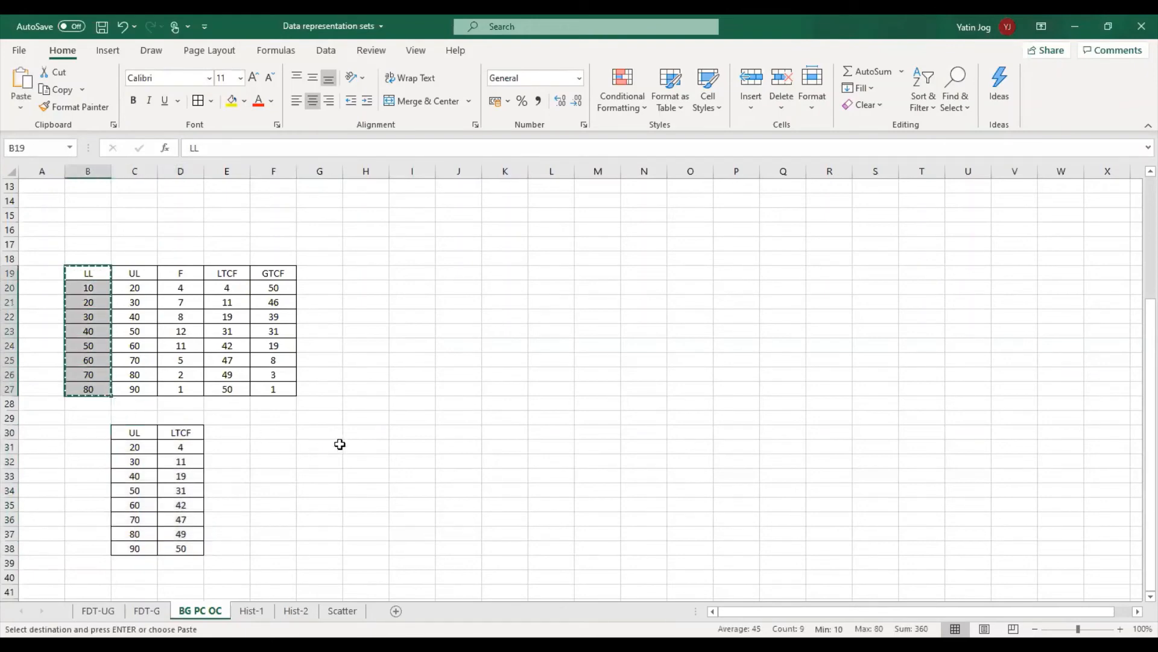
{"action": "left_click", "coordinate": [281, 433]}
{"action": "key", "text": "ctrl+v"}
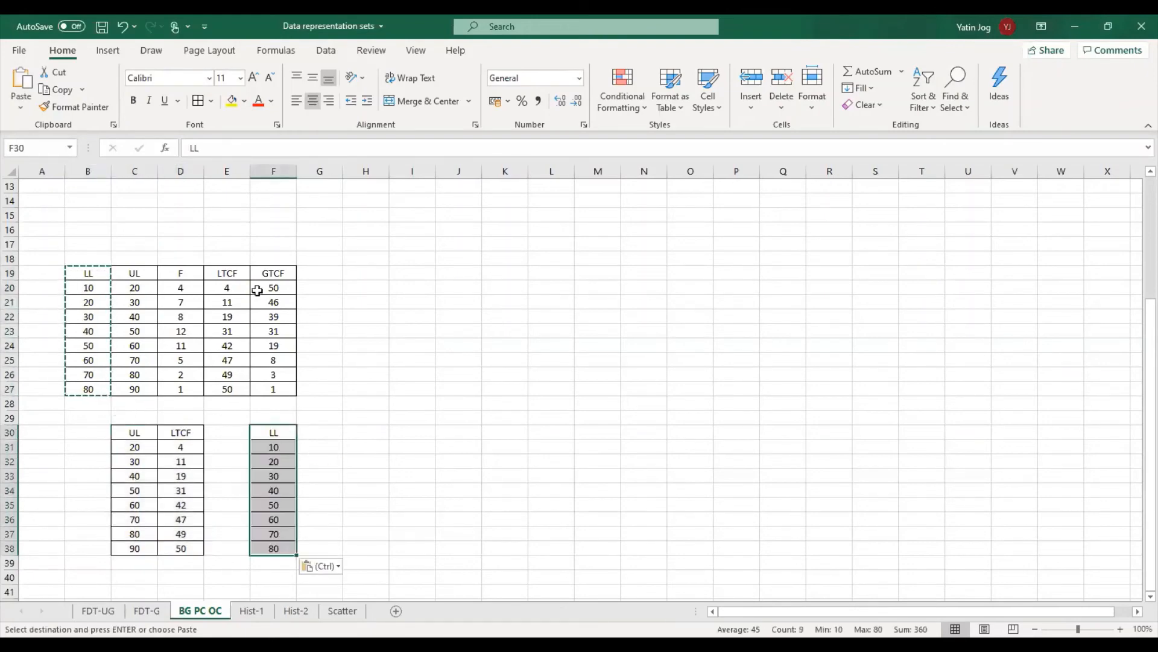
Paste the GTCF column F19:F27 as values into G30:G38, centred and with cell borders
{"action": "left_click_drag", "start_coordinate": [271, 270], "coordinate": [271, 390]}
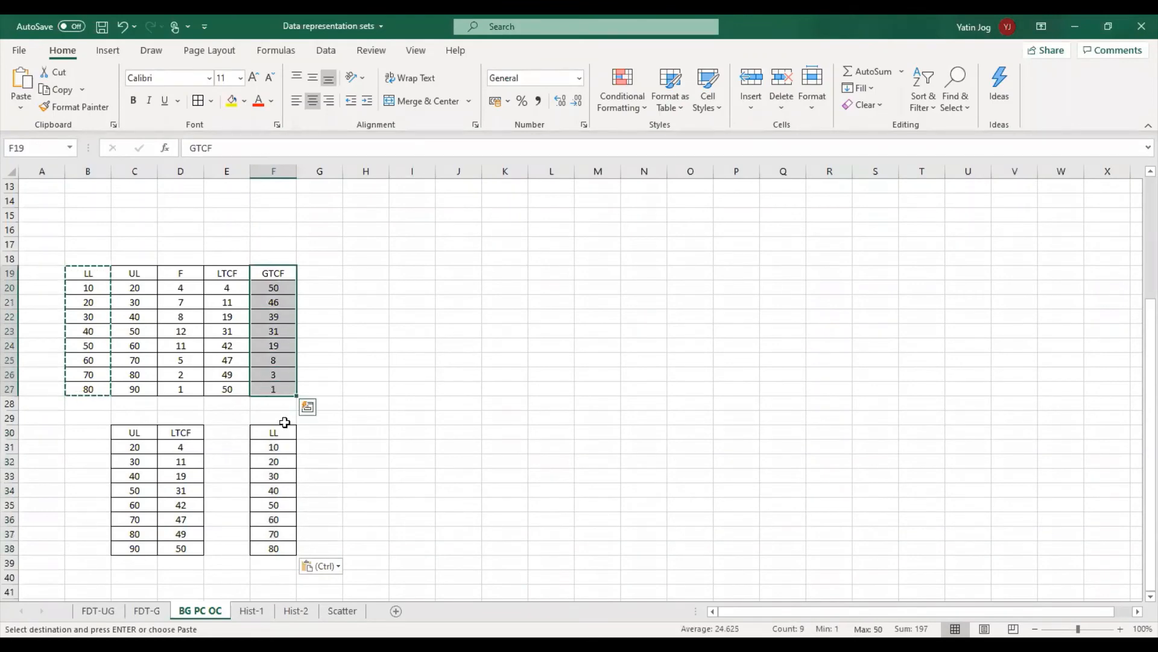
{"action": "key", "text": "ctrl+c"}
{"action": "left_click", "coordinate": [324, 431]}
{"action": "right_click", "coordinate": [324, 431]}
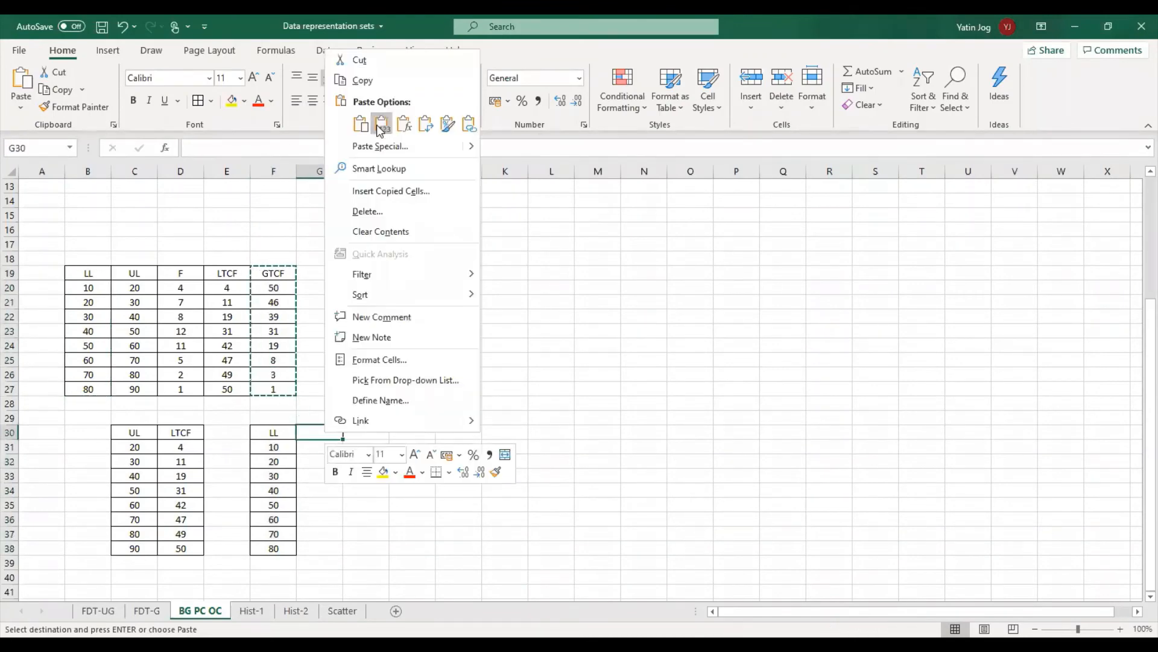
{"action": "left_click", "coordinate": [380, 123]}
{"action": "left_click", "coordinate": [313, 101]}
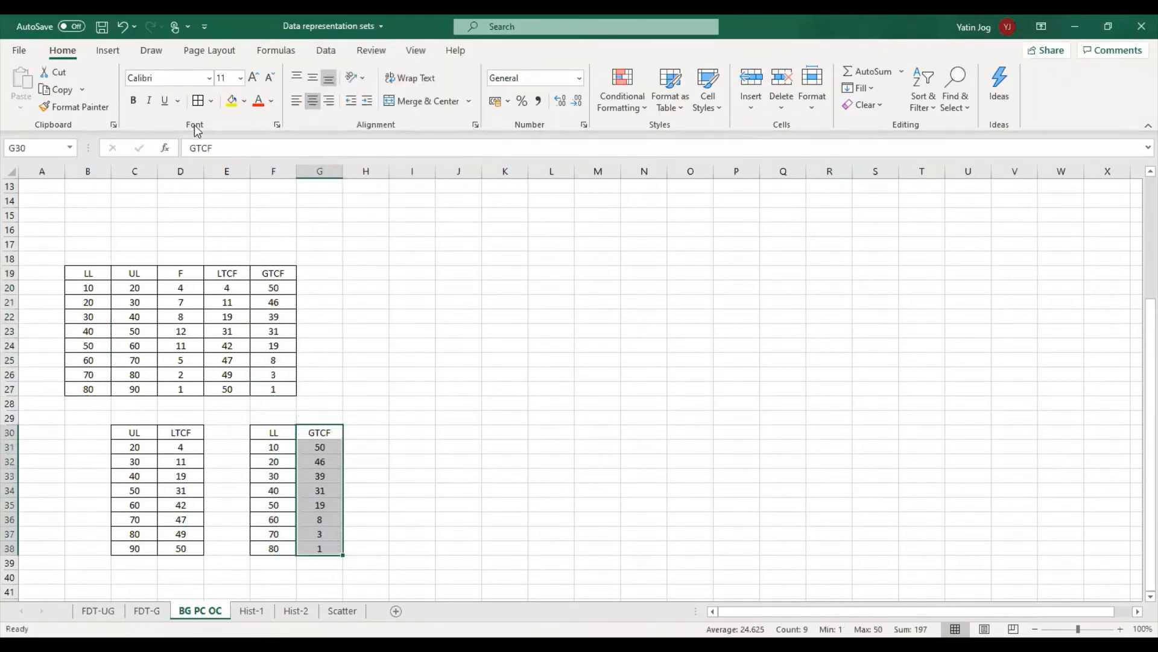
{"action": "right_click", "coordinate": [321, 435]}
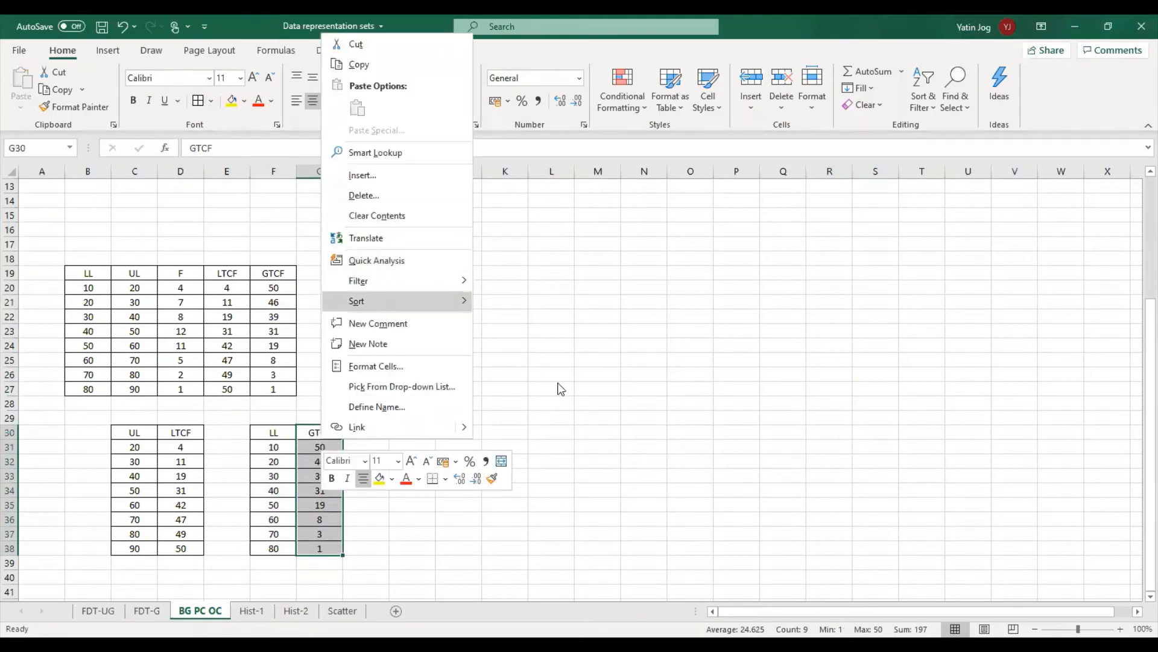
Copy the GTCF column F19:F27 and paste it normally at I30 and as values at J30
{"action": "left_click_drag", "start_coordinate": [274, 273], "coordinate": [280, 387]}
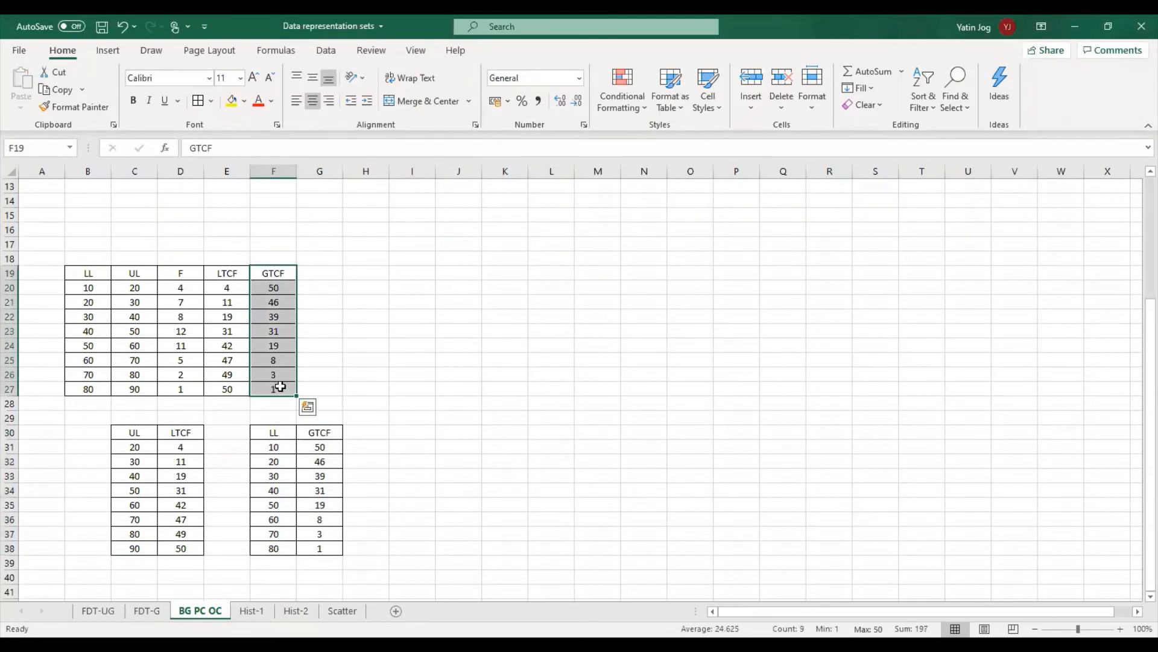
{"action": "key", "text": "ctrl+c"}
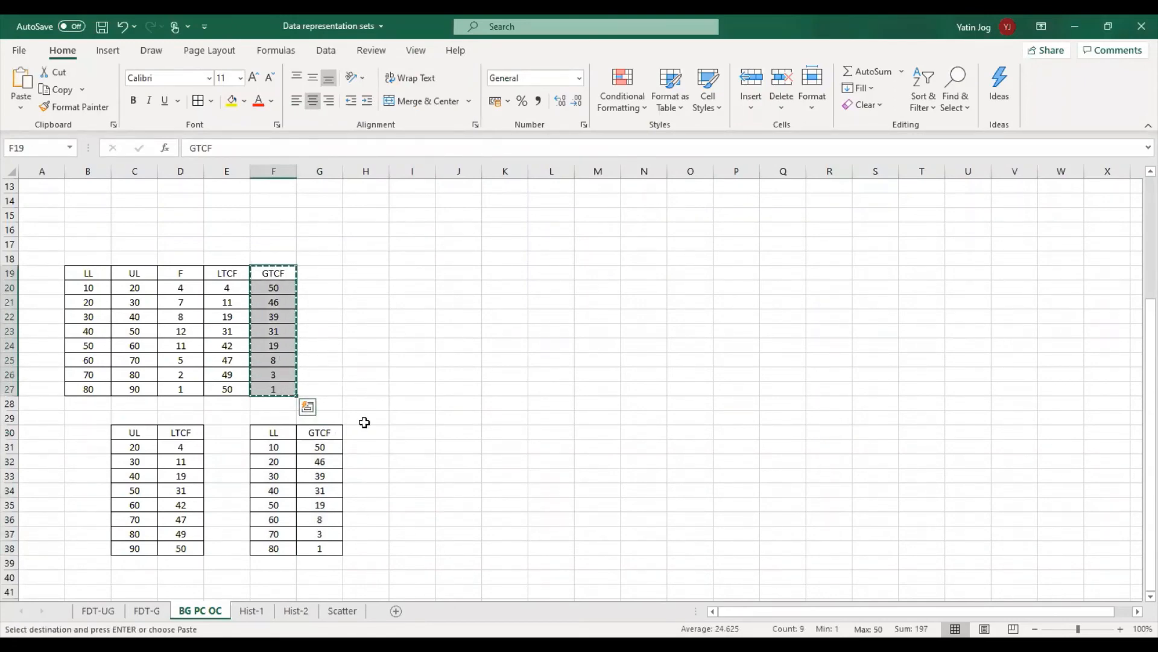
{"action": "left_click", "coordinate": [412, 434]}
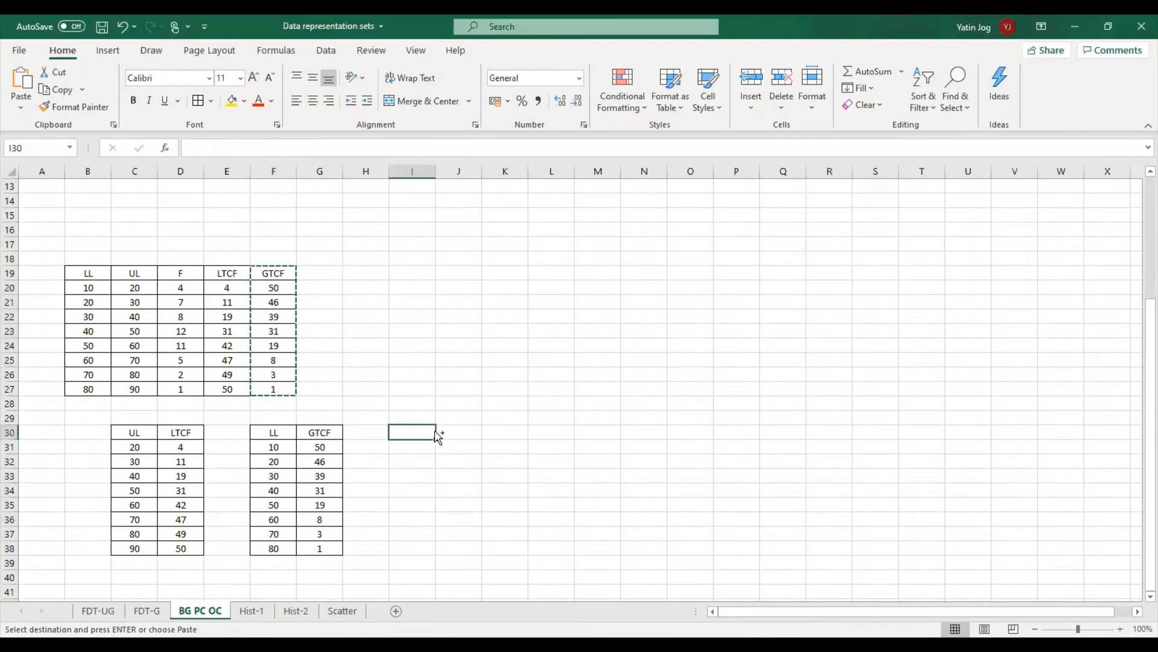
{"action": "key", "text": "ctrl+v"}
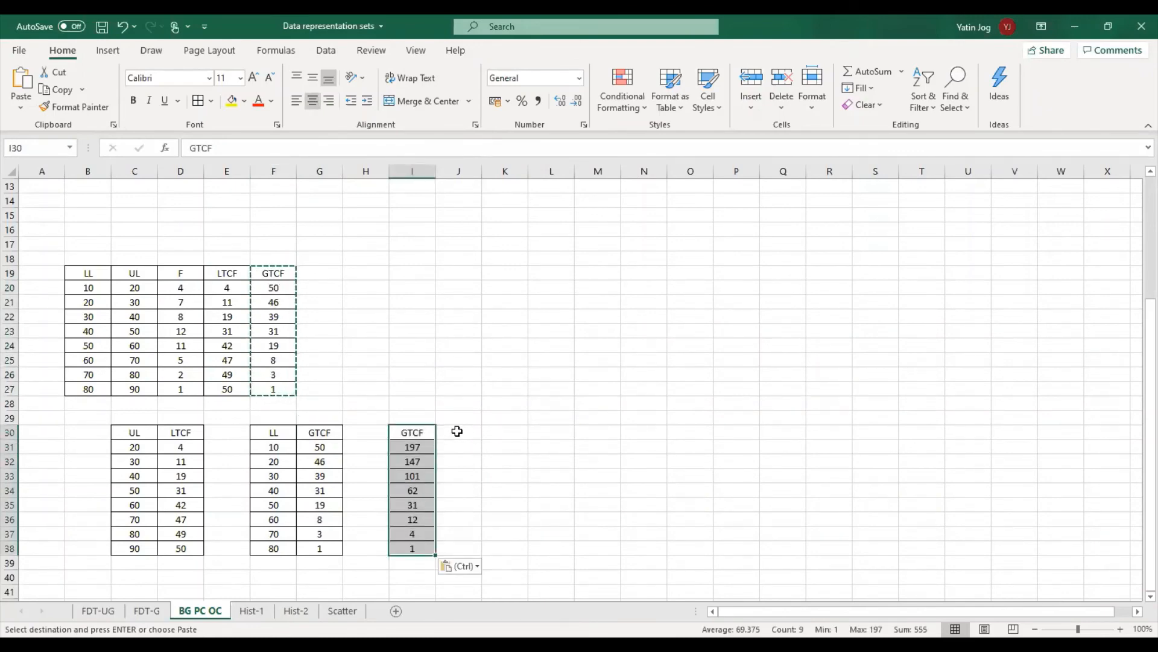
{"action": "right_click", "coordinate": [457, 431]}
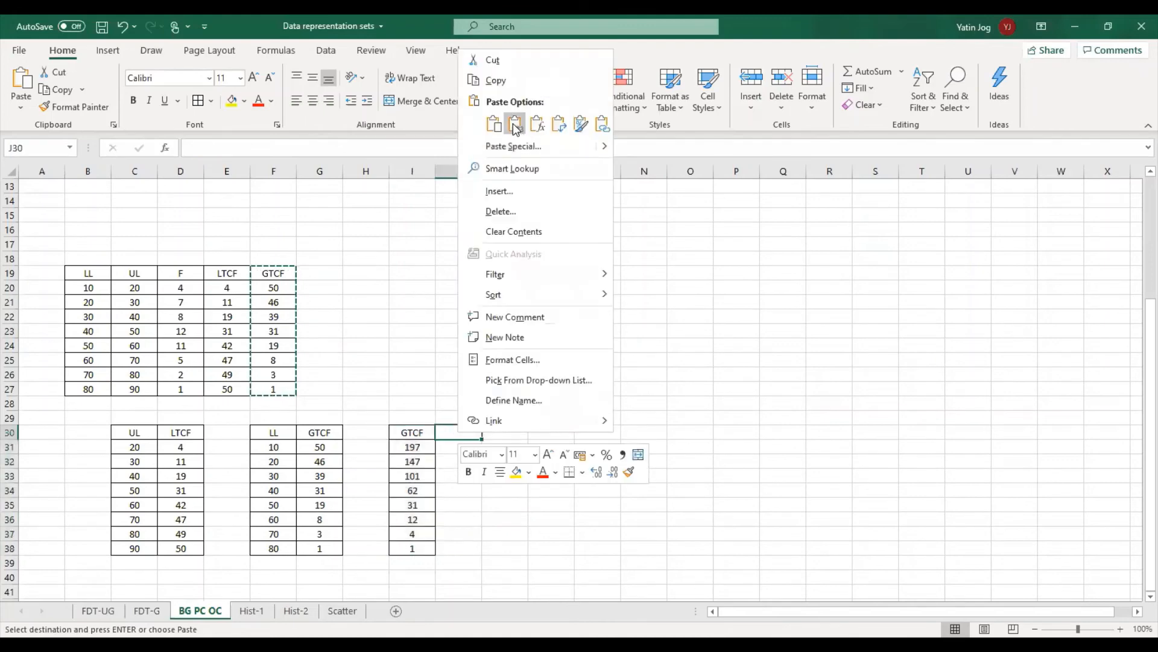
{"action": "left_click", "coordinate": [514, 124]}
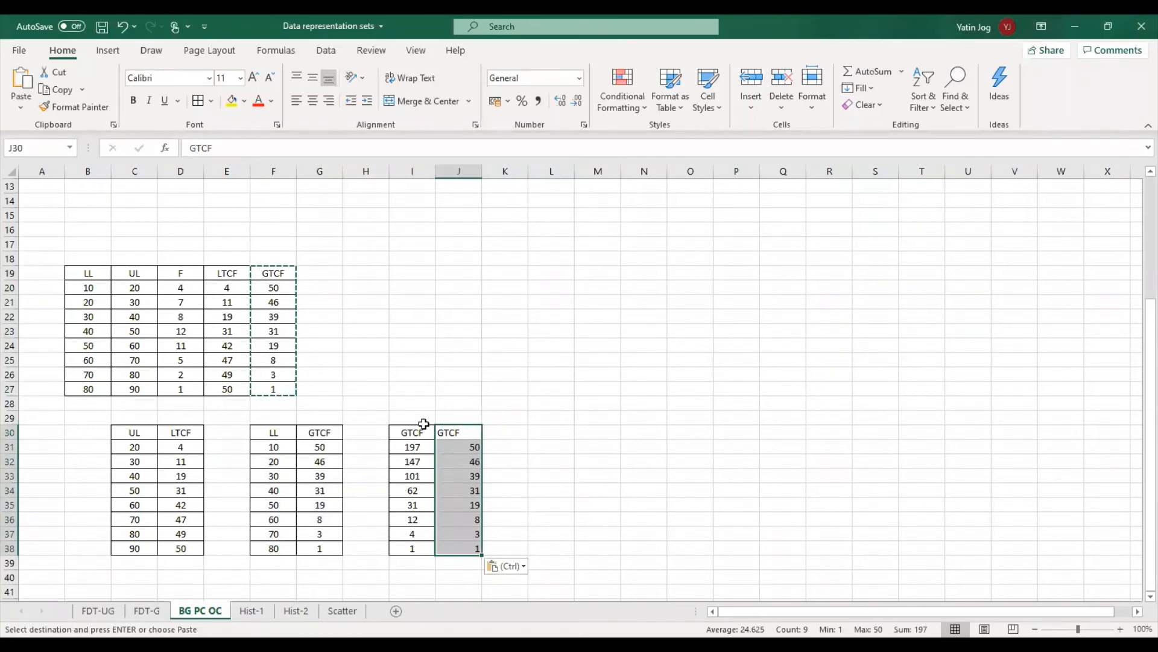
Delete columns I and J containing the two trial GTCF copies
{"action": "left_click_drag", "start_coordinate": [413, 171], "coordinate": [438, 174]}
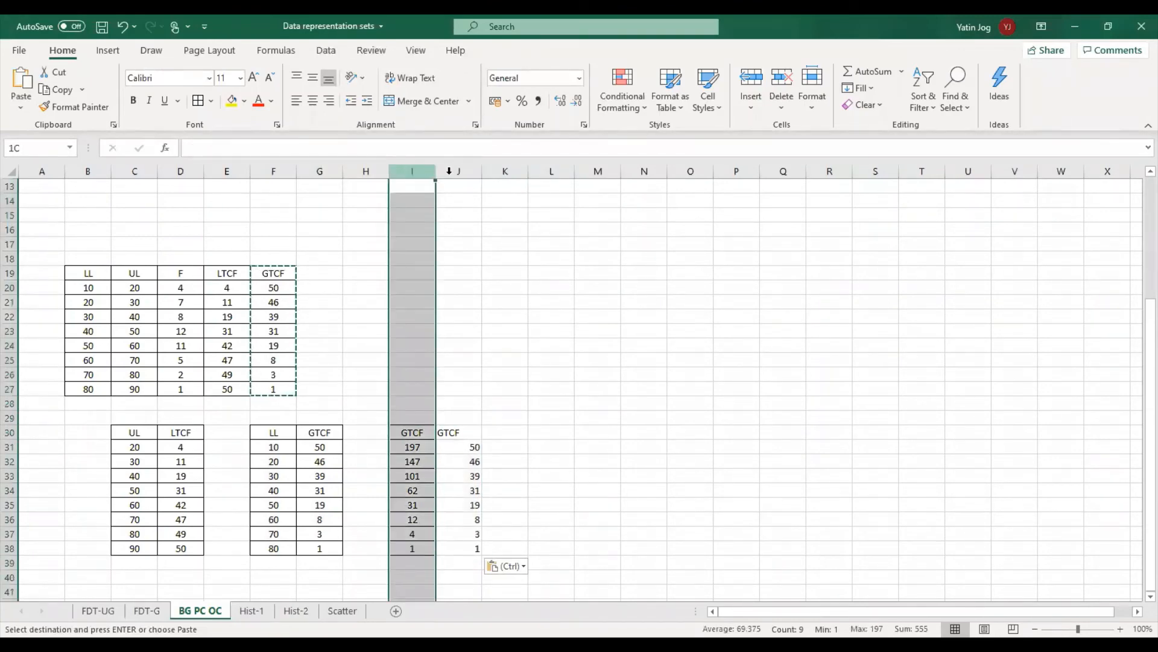
{"action": "right_click", "coordinate": [451, 174]}
{"action": "left_click", "coordinate": [508, 310]}
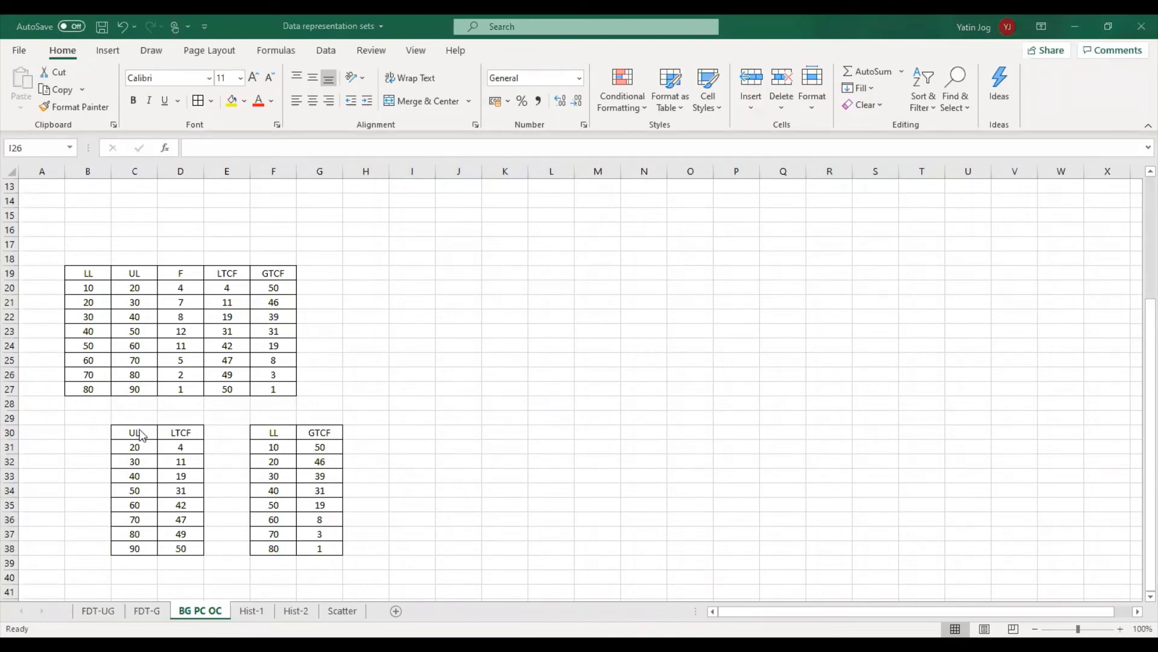
Insert a scatter chart with smooth lines and markers from the UL/LTCF table C30:D38
{"action": "left_click_drag", "start_coordinate": [138, 433], "coordinate": [181, 550]}
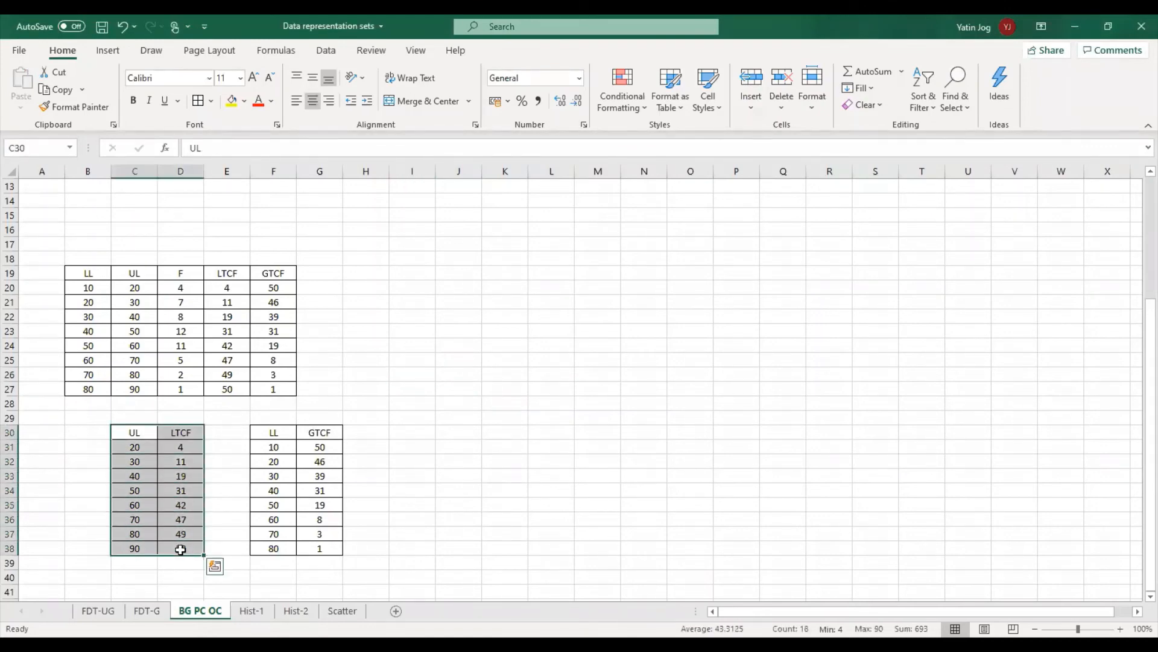
{"action": "left_click", "coordinate": [116, 51]}
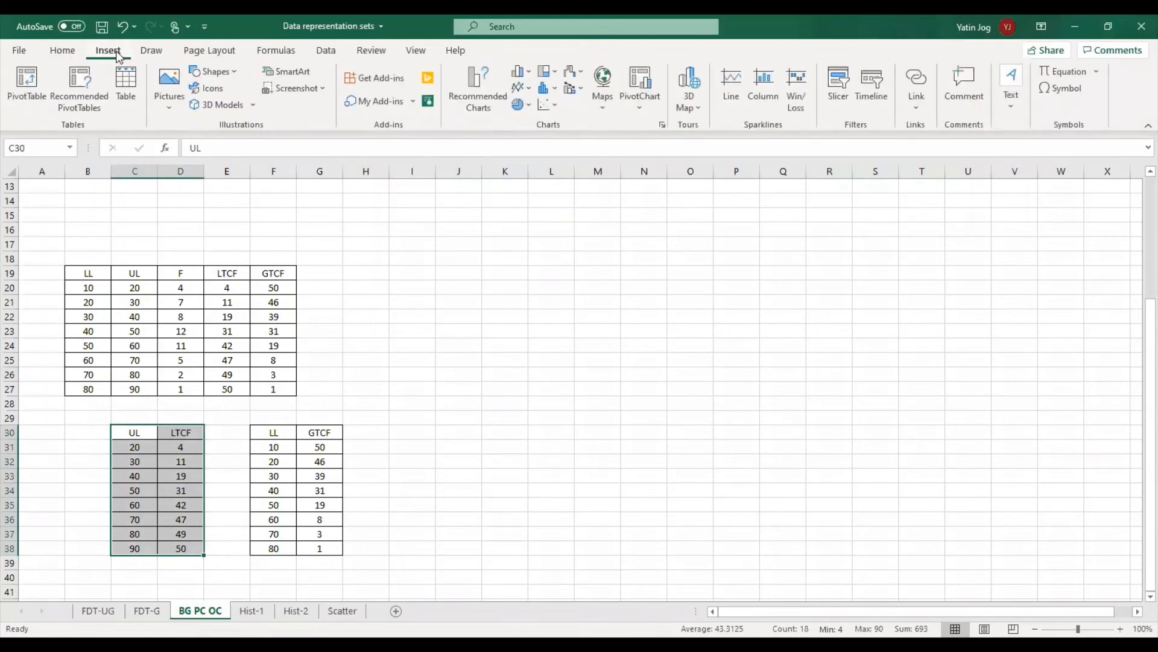
{"action": "left_click", "coordinate": [553, 103]}
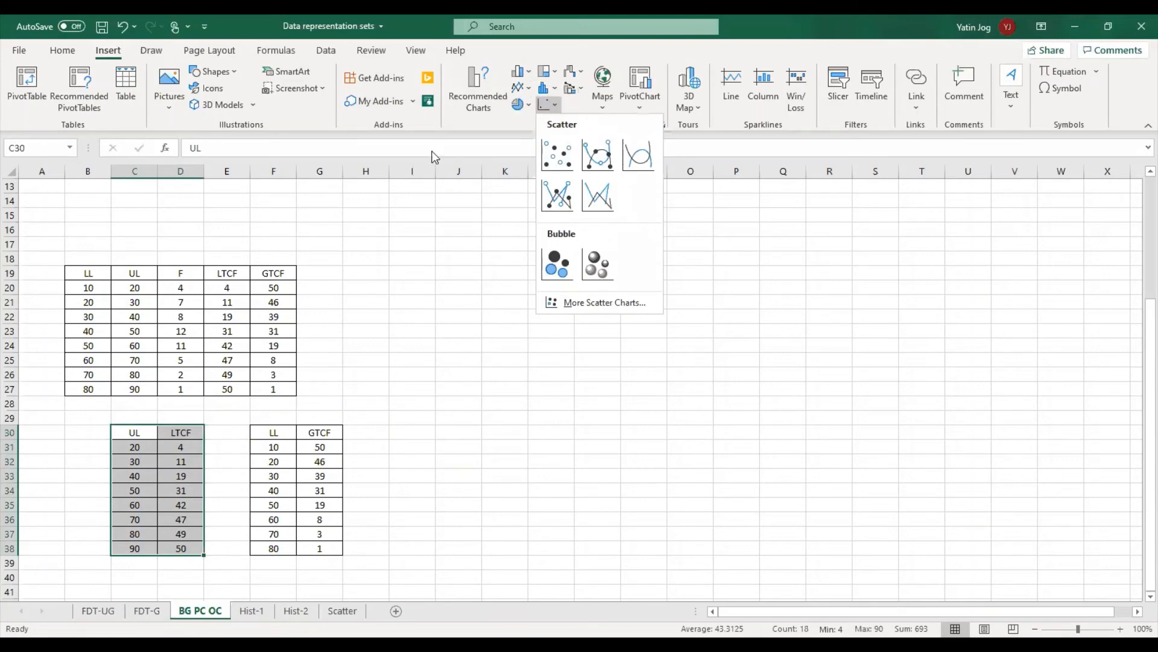
{"action": "left_click", "coordinate": [601, 154]}
Remove the LTCF chart's title and move the chart up, clear of the area beside the small tables
{"action": "left_click", "coordinate": [583, 302]}
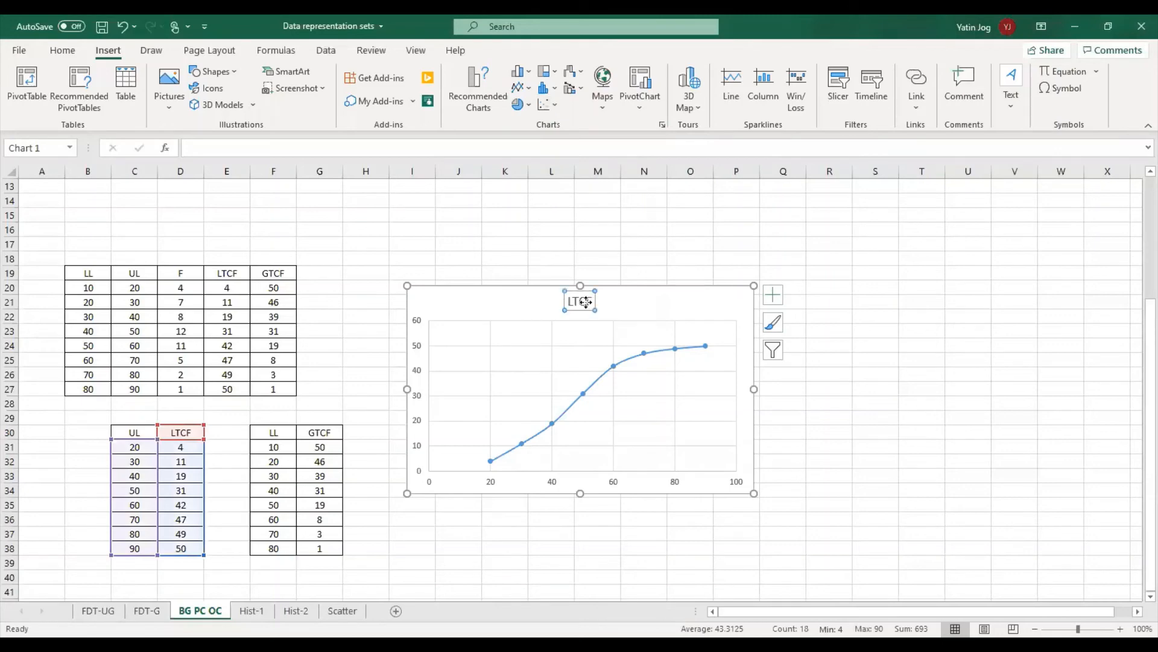
{"action": "key", "text": "Delete"}
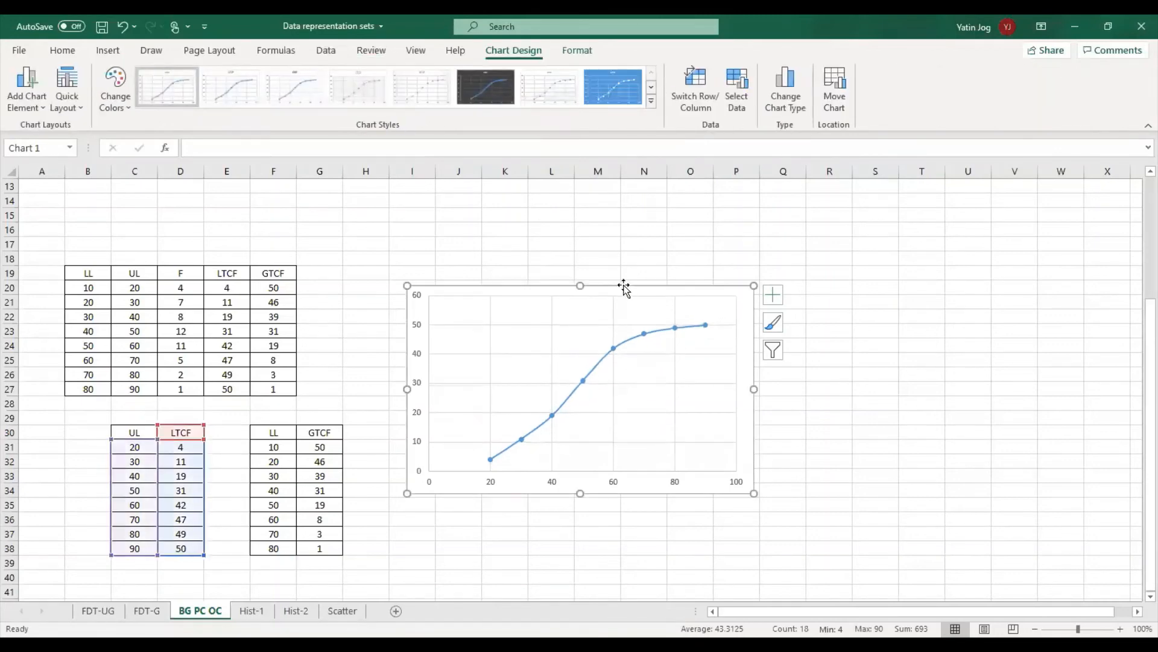
{"action": "left_click_drag", "start_coordinate": [623, 286], "coordinate": [603, 242]}
Insert a scatter chart with smooth lines and markers from the LL/GTCF table F30:G38
{"action": "scroll", "coordinate": [496, 437], "scroll_direction": "down", "scroll_amount": 2}
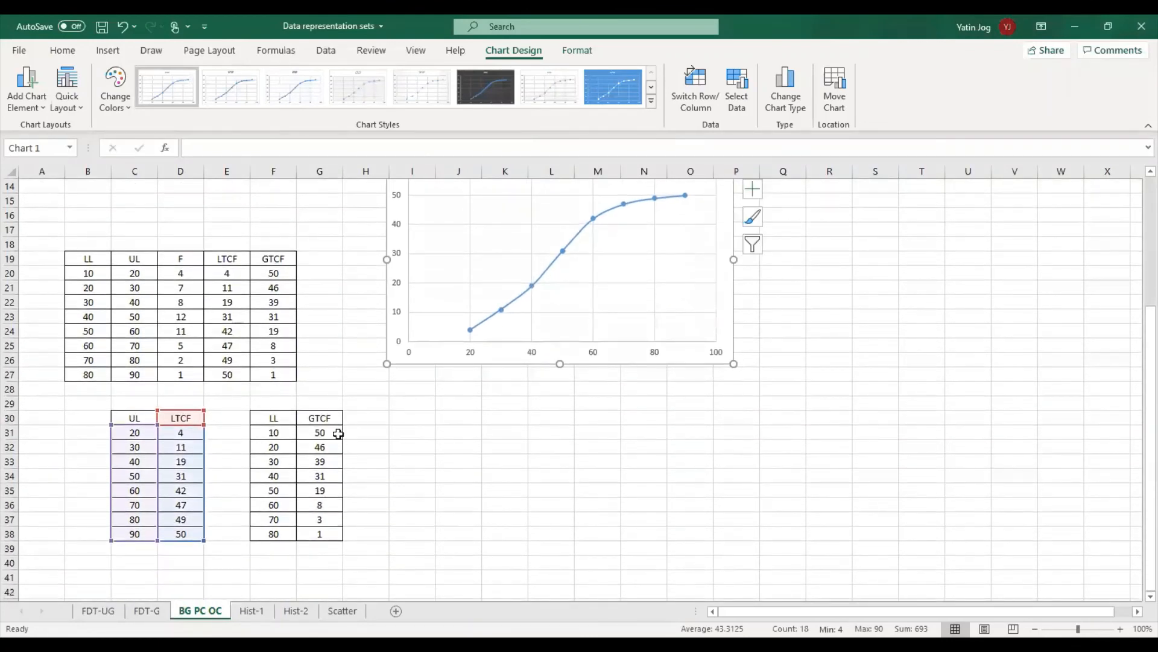
{"action": "scroll", "coordinate": [362, 430], "scroll_direction": "up", "scroll_amount": 1}
{"action": "left_click_drag", "start_coordinate": [273, 463], "coordinate": [315, 581]}
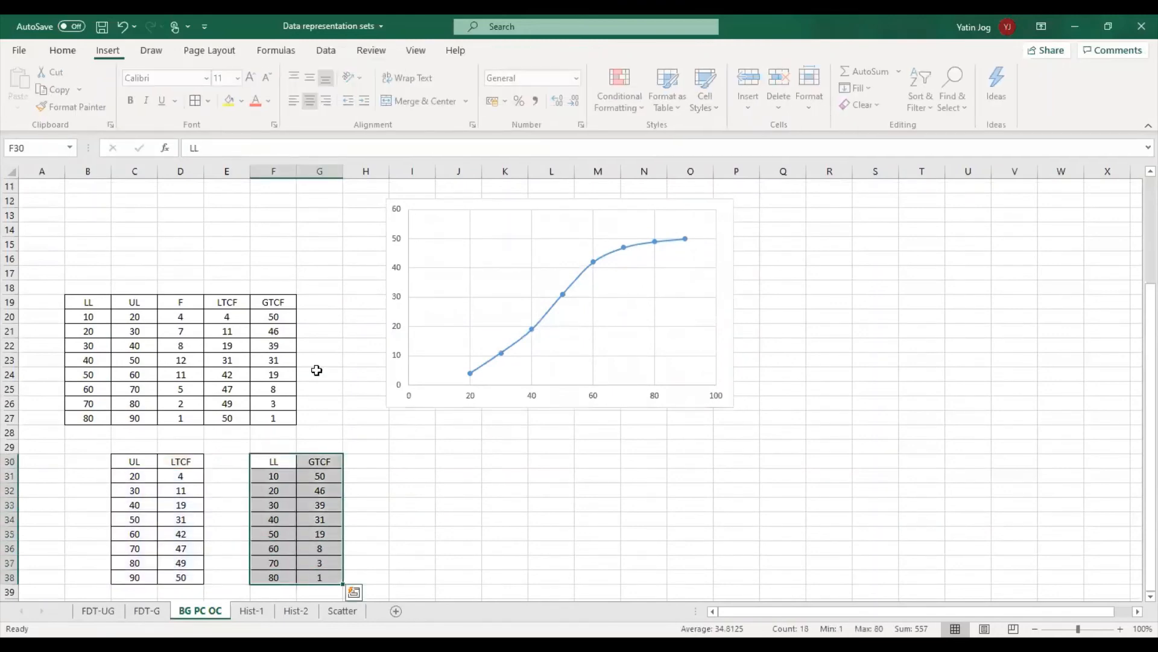
{"action": "left_click", "coordinate": [116, 53]}
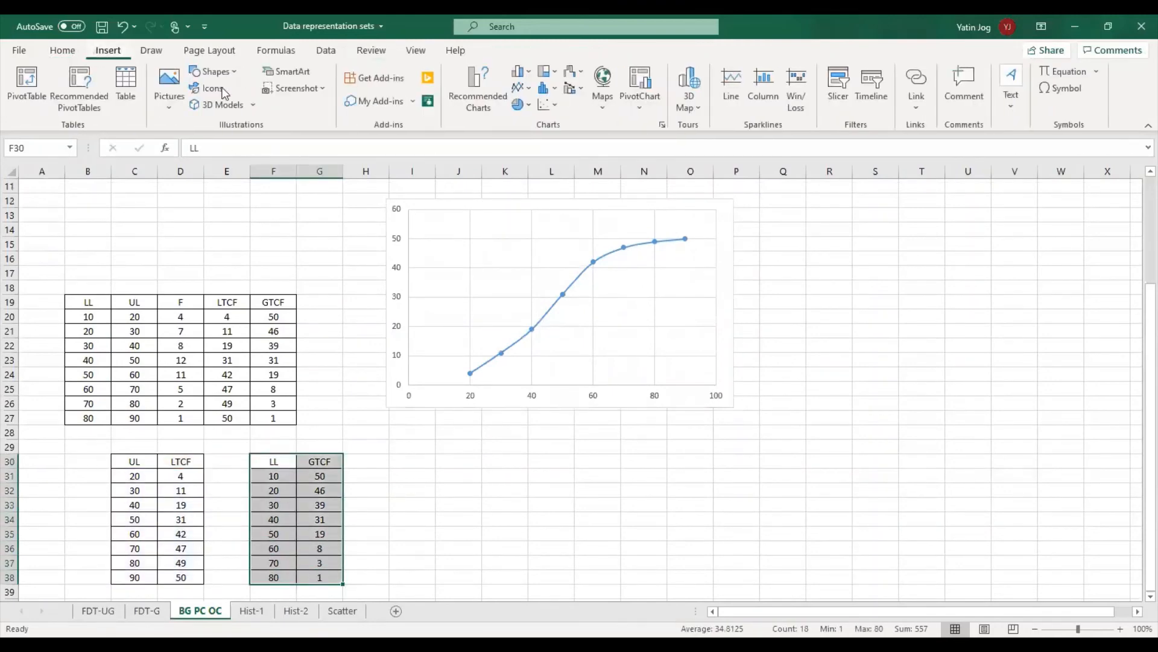
{"action": "left_click", "coordinate": [550, 103]}
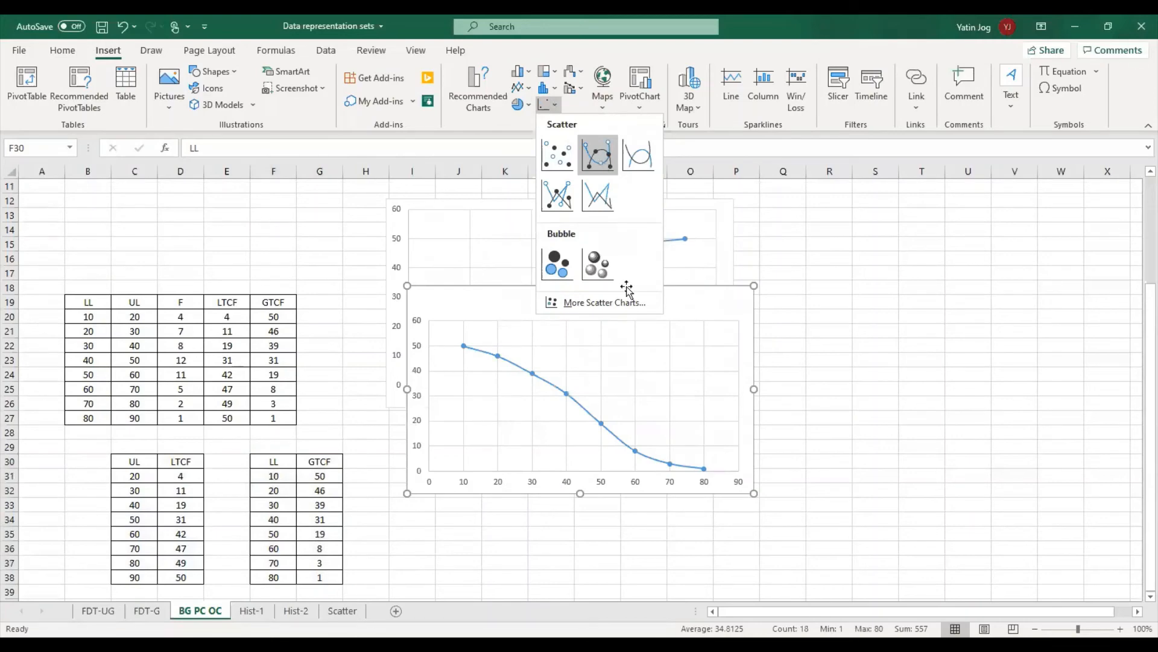
Move the GTCF chart to the empty area around columns Q to X and remove its title
{"action": "left_click_drag", "start_coordinate": [627, 288], "coordinate": [979, 317]}
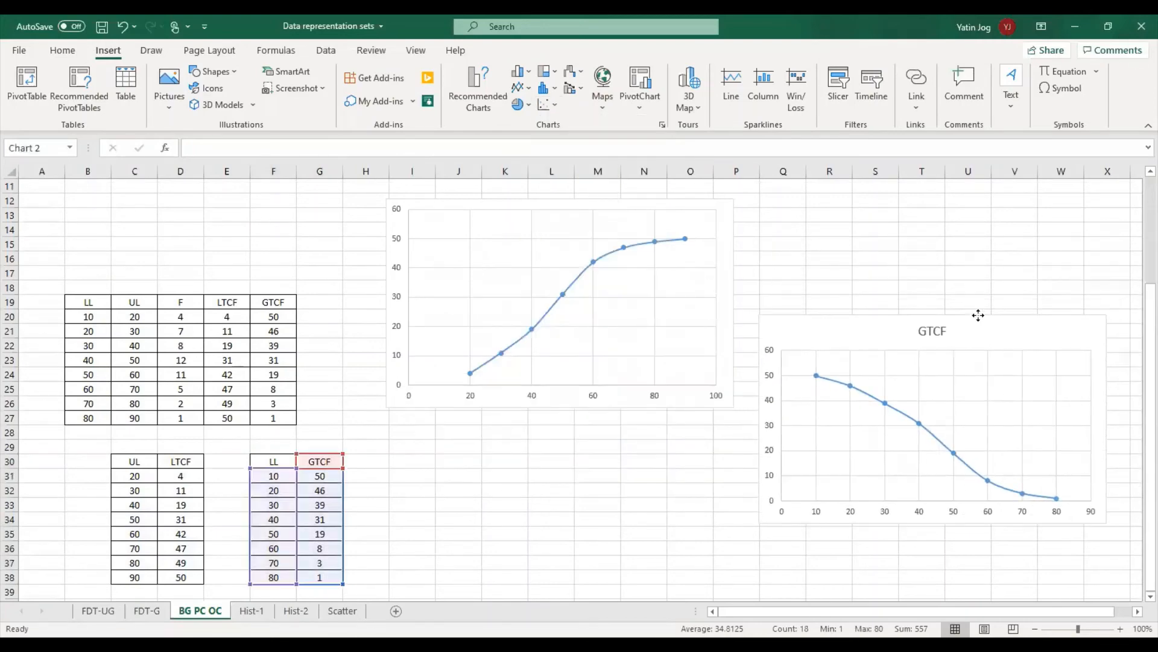
{"action": "left_click", "coordinate": [944, 332]}
{"action": "key", "text": "Delete"}
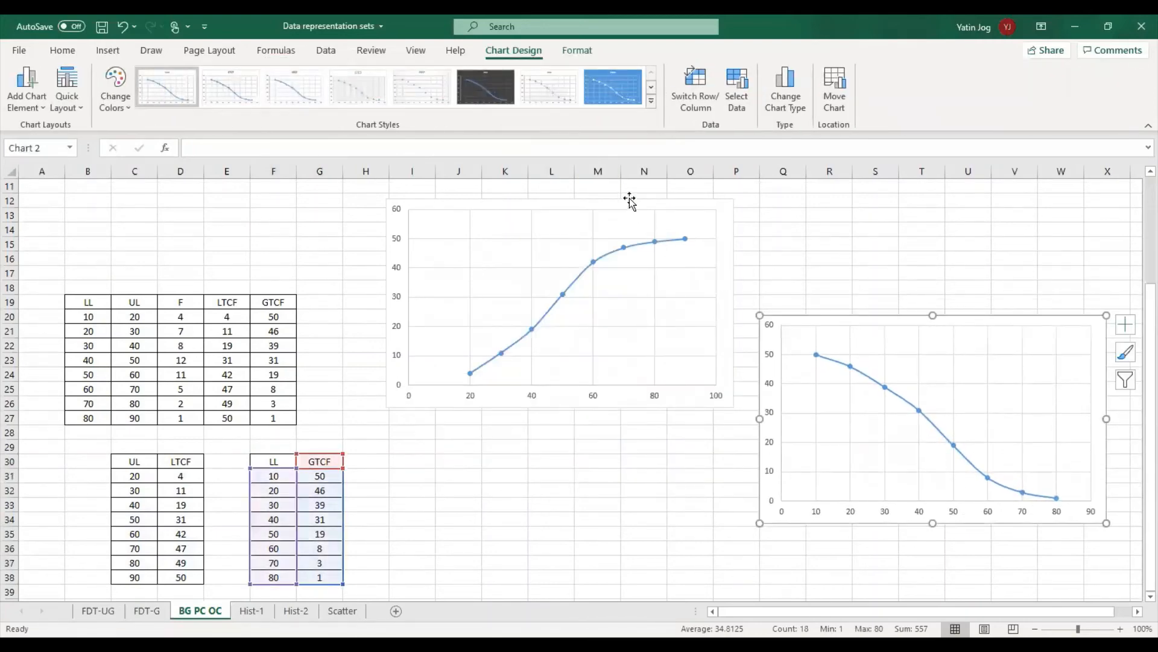
Move the LTCF chart down level with the GTCF chart and bring the GTCF chart closer beside it
{"action": "left_click_drag", "start_coordinate": [628, 202], "coordinate": [626, 320]}
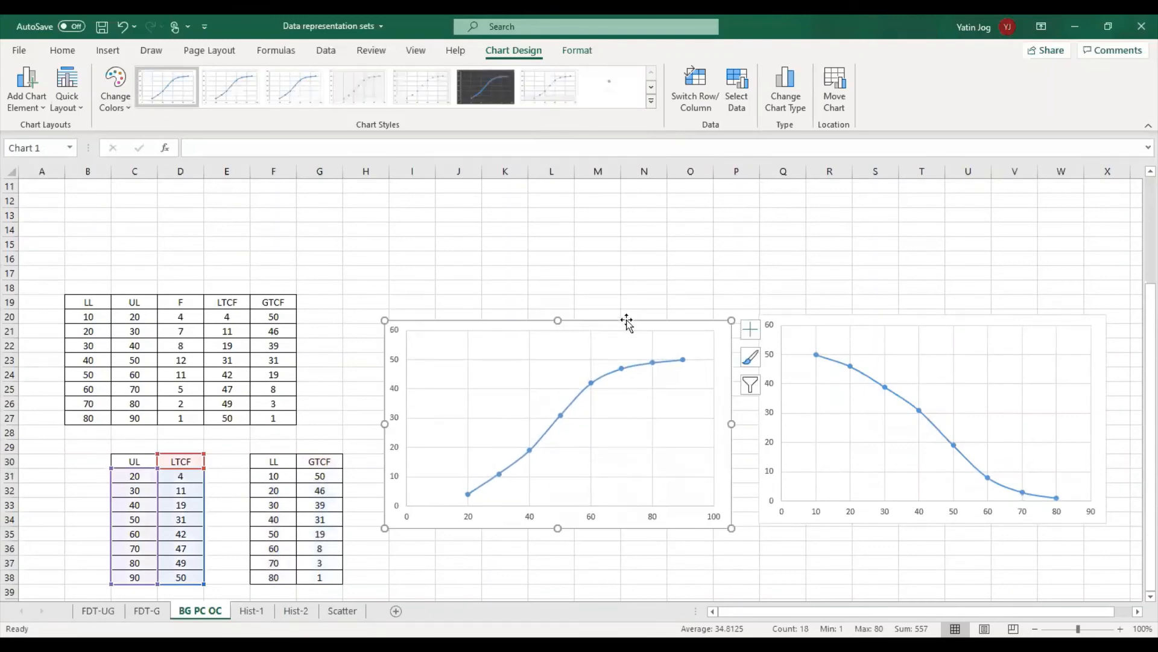
{"action": "scroll", "coordinate": [592, 289], "scroll_direction": "down", "scroll_amount": 1}
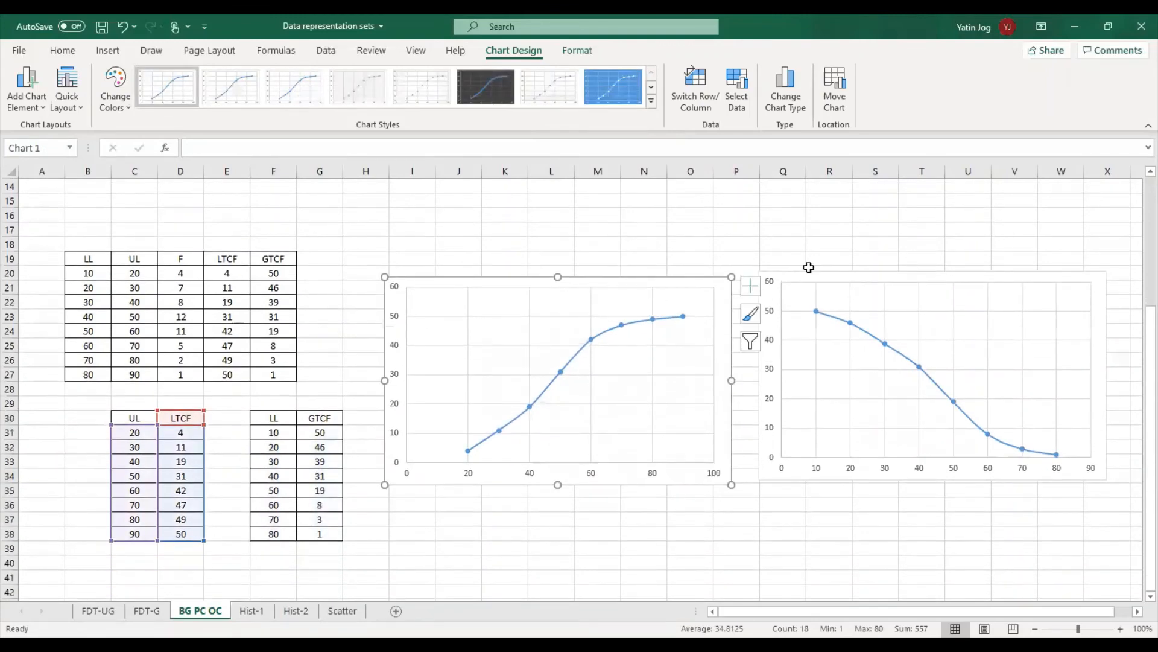
{"action": "left_click_drag", "start_coordinate": [807, 270], "coordinate": [782, 273]}
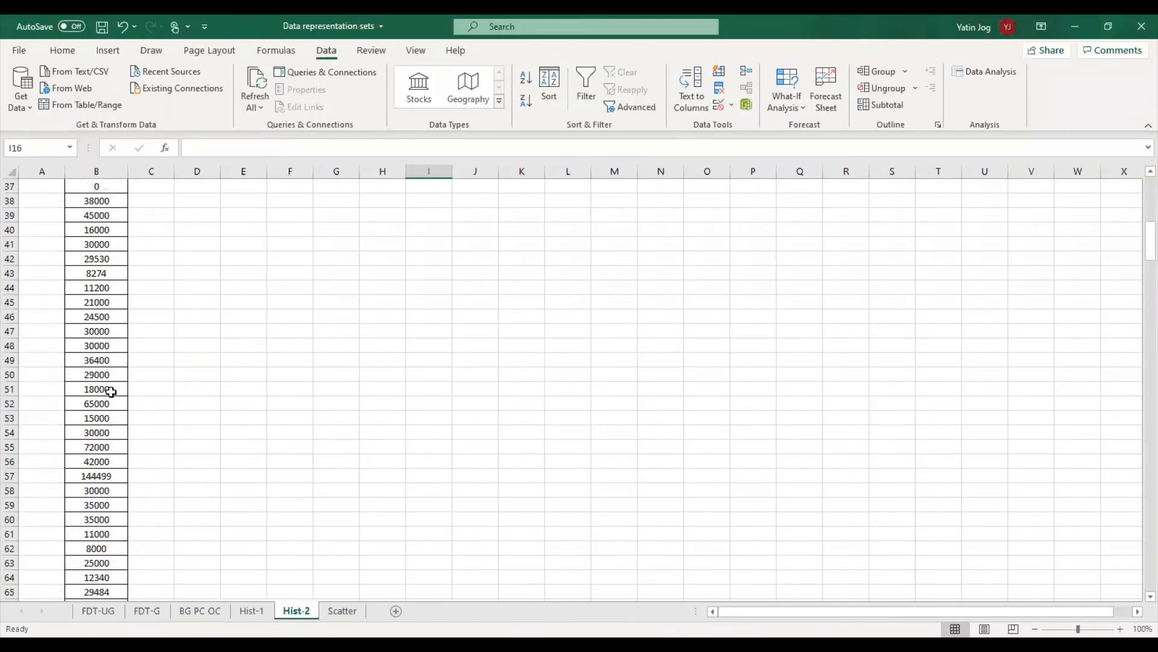
Examine the Yearly Earnings data in column B of the Hist-2 sheet from the first to the last row
{"action": "scroll", "coordinate": [109, 390], "scroll_direction": "up", "scroll_amount": 12}
{"action": "scroll", "coordinate": [111, 392], "scroll_direction": "down", "scroll_amount": 7}
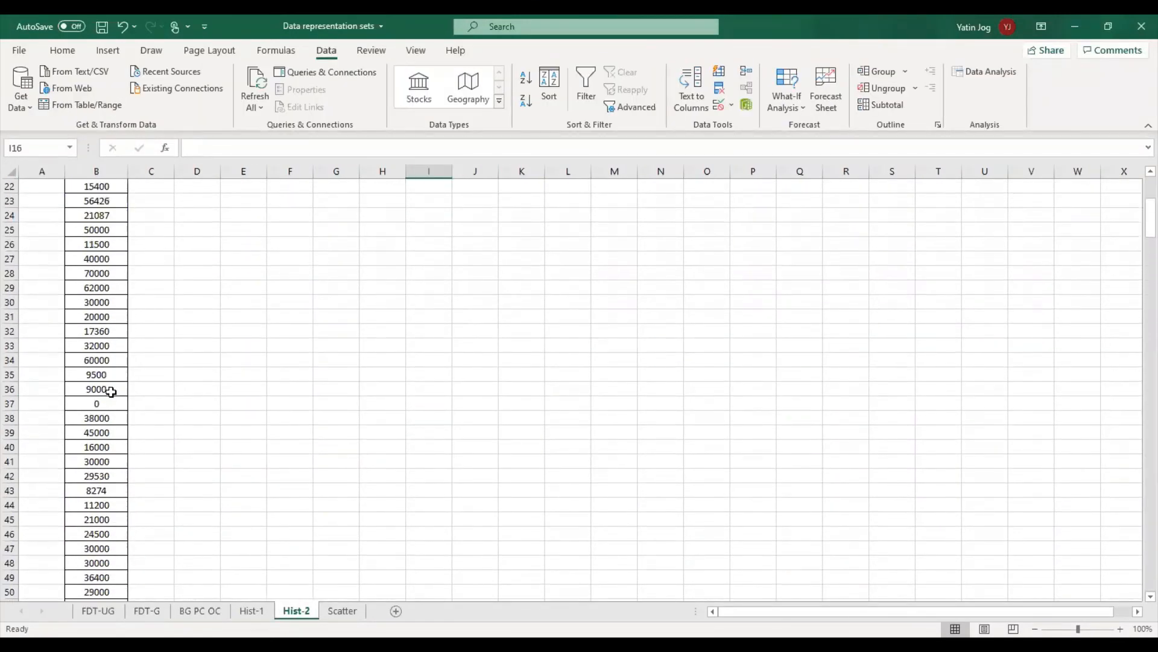
{"action": "scroll", "coordinate": [112, 392], "scroll_direction": "down", "scroll_amount": 20}
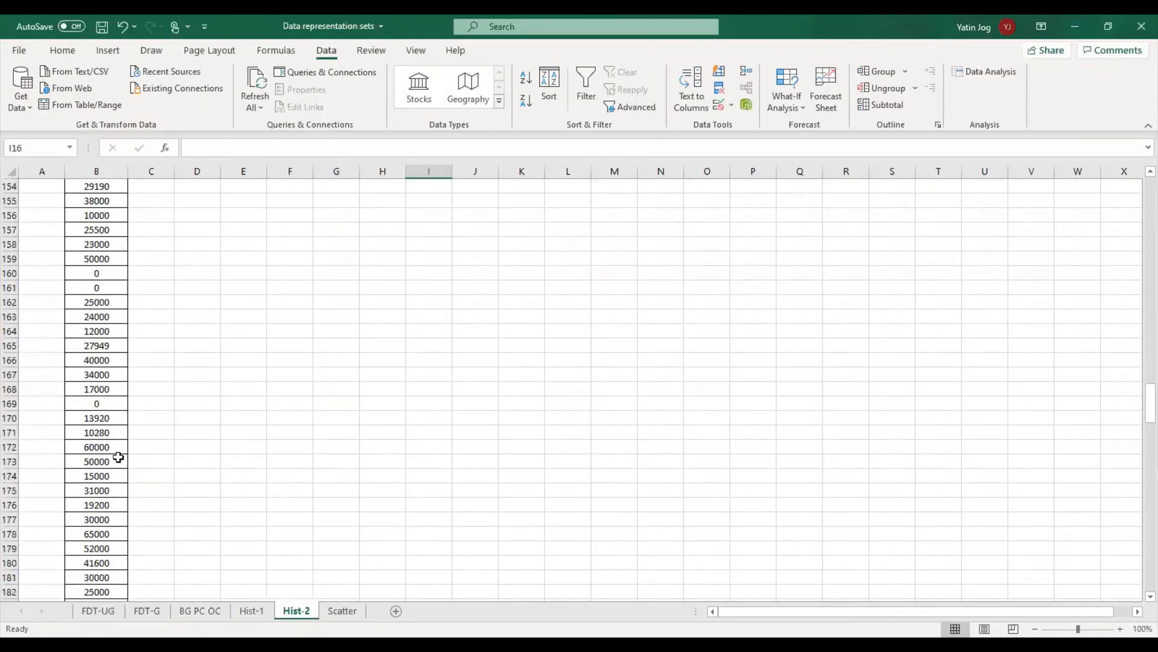
{"action": "scroll", "coordinate": [118, 457], "scroll_direction": "down", "scroll_amount": 20}
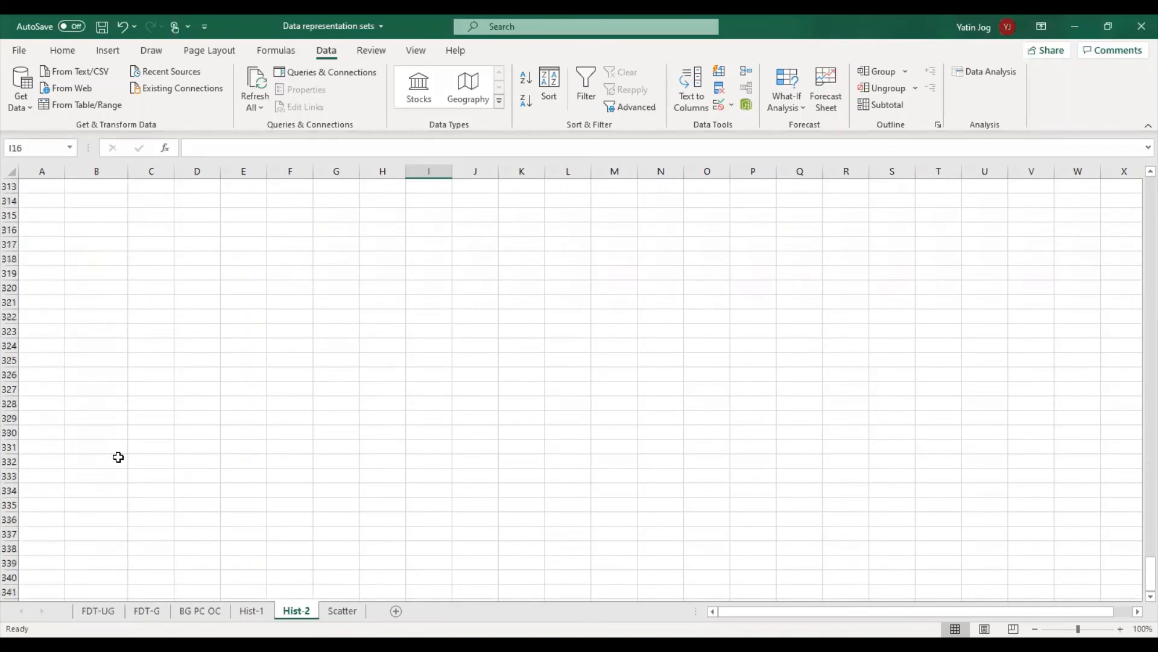
{"action": "scroll", "coordinate": [118, 458], "scroll_direction": "up", "scroll_amount": 7}
{"action": "scroll", "coordinate": [118, 457], "scroll_direction": "up", "scroll_amount": 20}
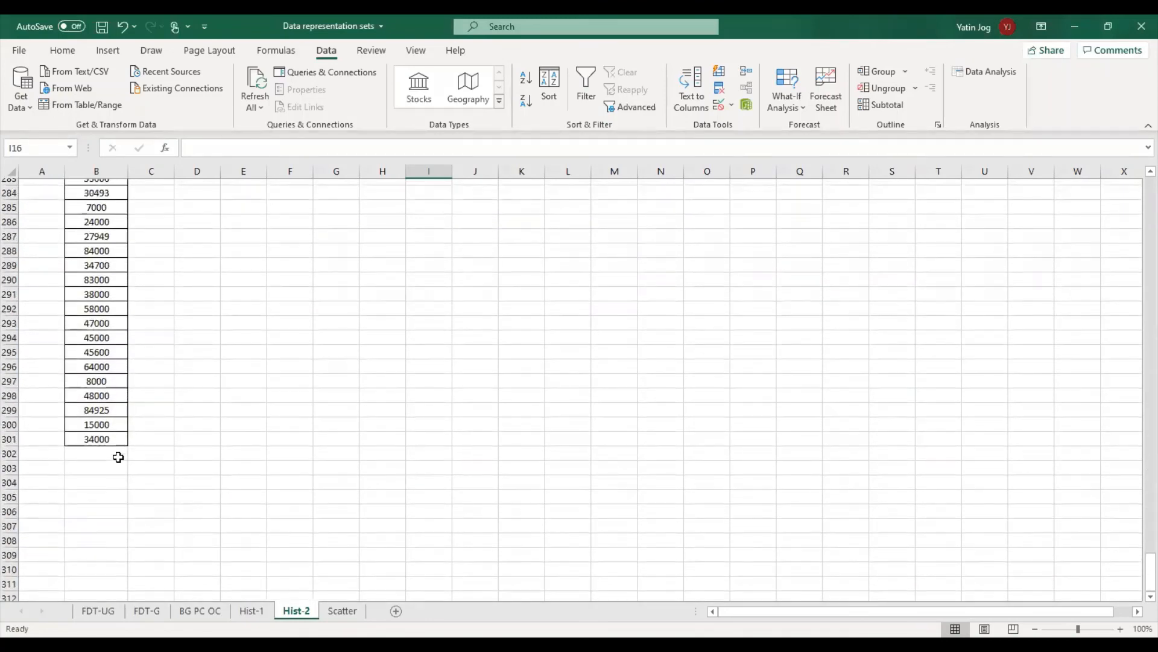
{"action": "scroll", "coordinate": [124, 454], "scroll_direction": "up", "scroll_amount": 20}
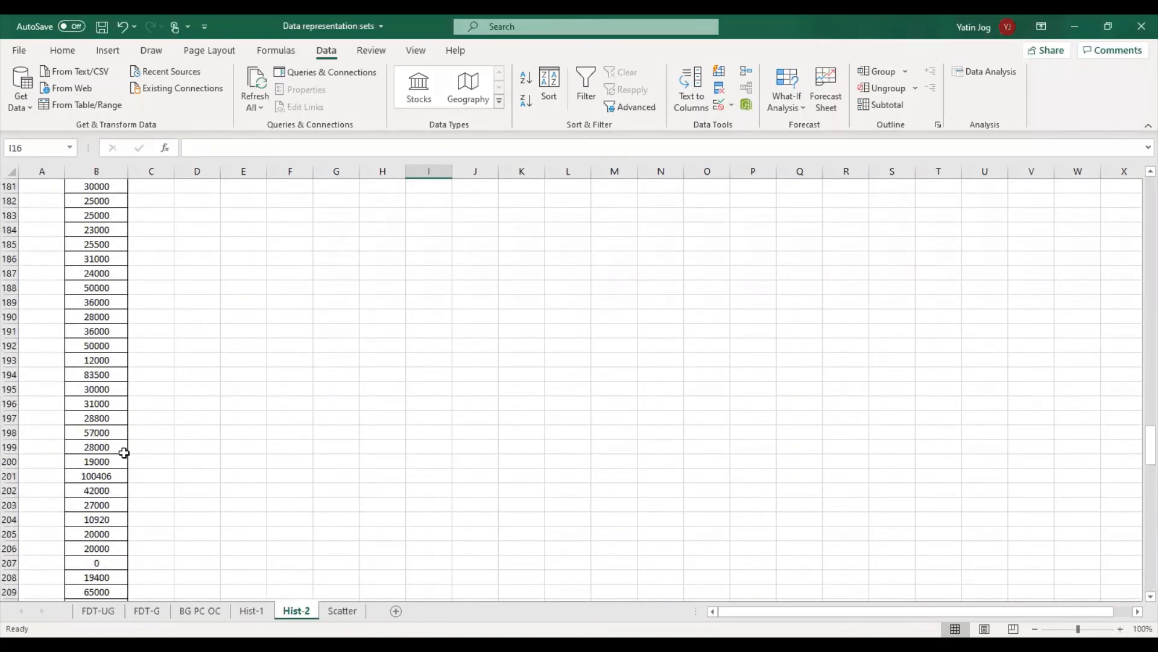
{"action": "scroll", "coordinate": [128, 422], "scroll_direction": "up", "scroll_amount": 16}
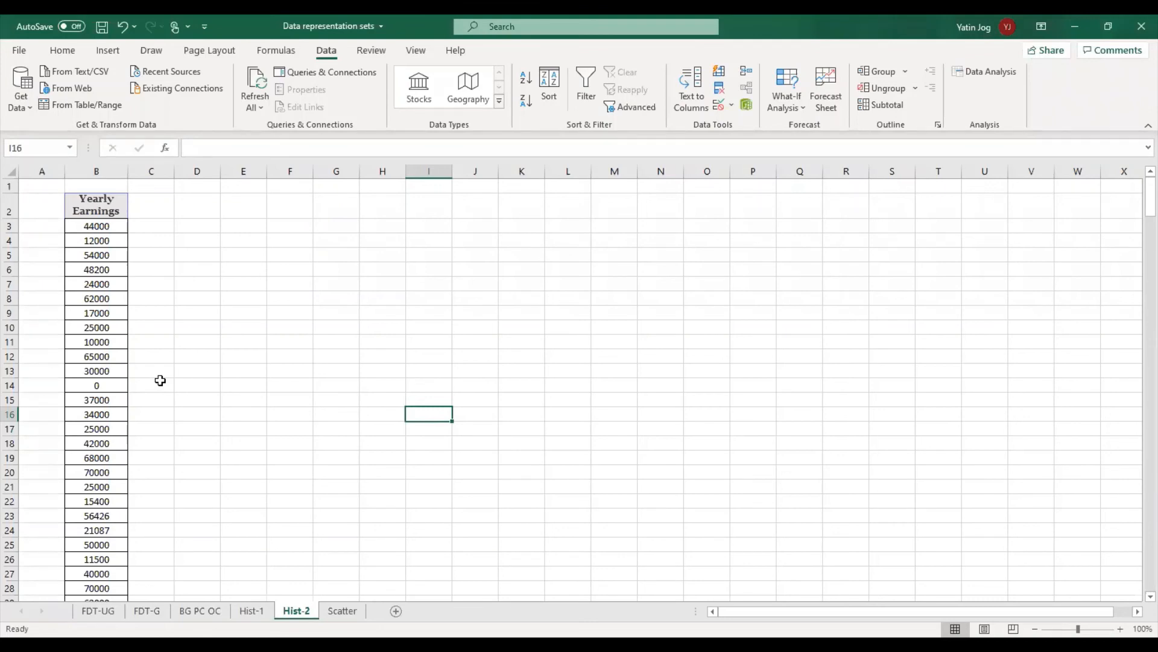
Select the yearly earnings values B3:B301 to check their minimum and maximum
{"action": "left_click", "coordinate": [116, 226]}
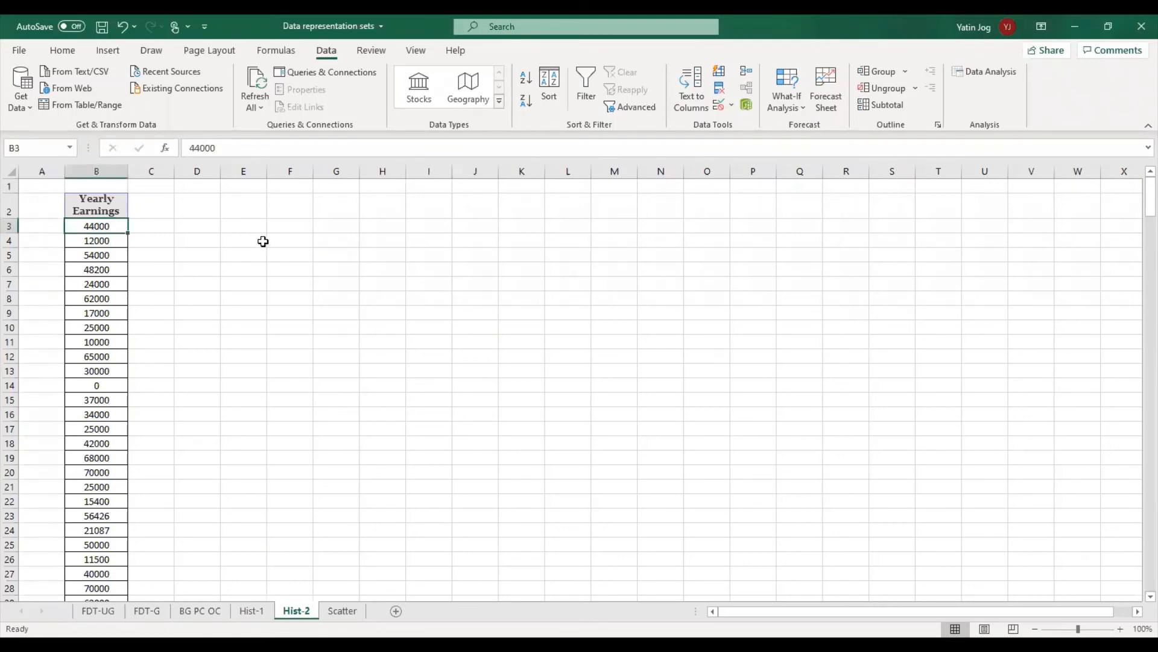
{"action": "key", "text": "ctrl+shift+Down"}
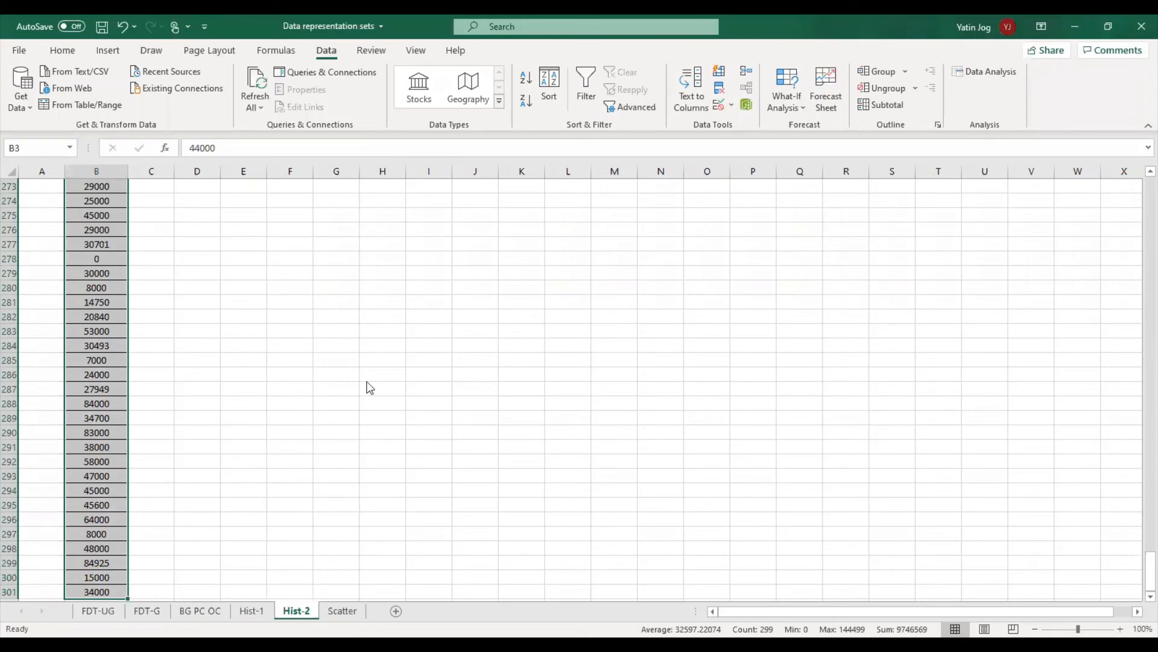
{"action": "scroll", "coordinate": [369, 388], "scroll_direction": "up", "scroll_amount": 20}
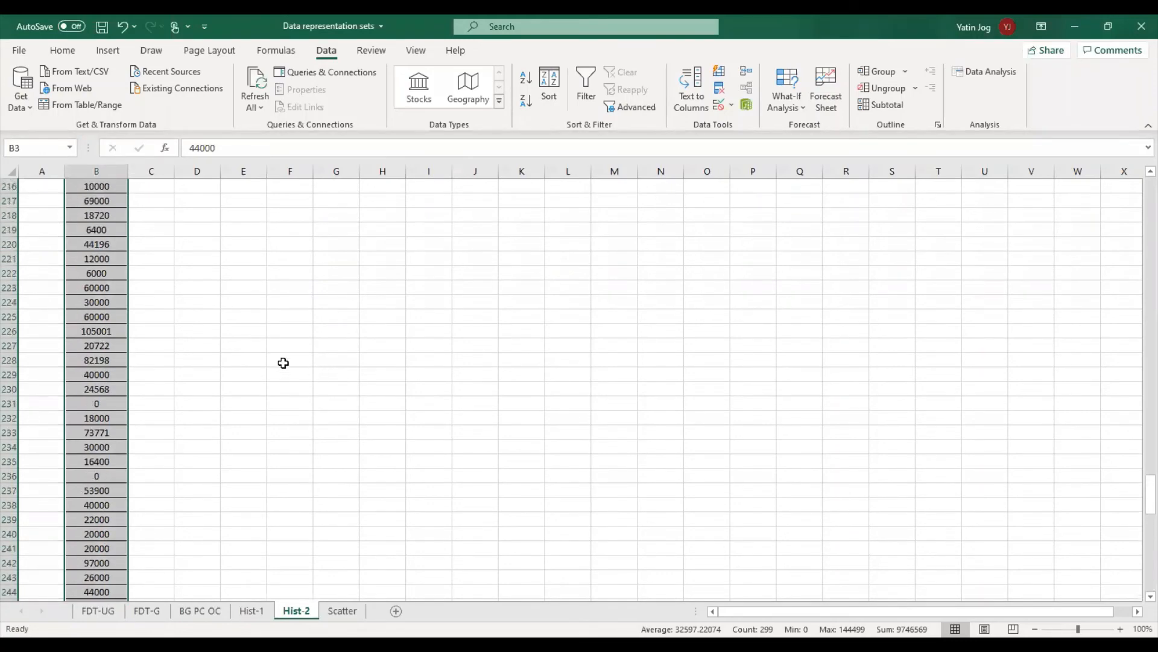
{"action": "scroll", "coordinate": [266, 350], "scroll_direction": "up", "scroll_amount": 20}
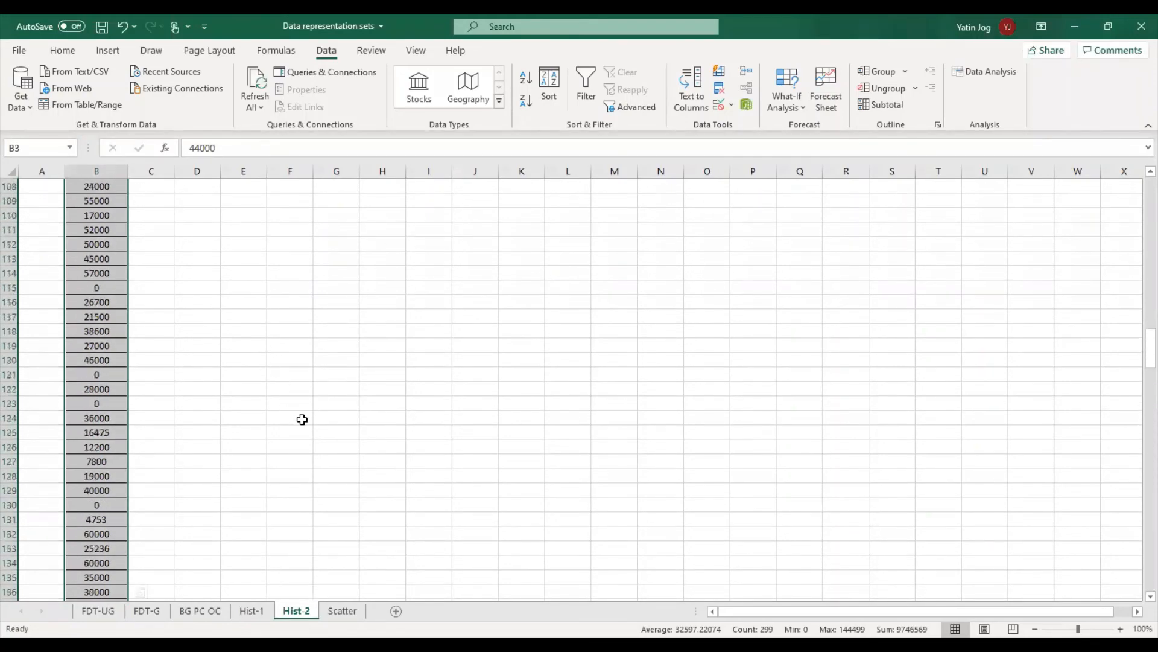
{"action": "scroll", "coordinate": [302, 427], "scroll_direction": "up", "scroll_amount": 20}
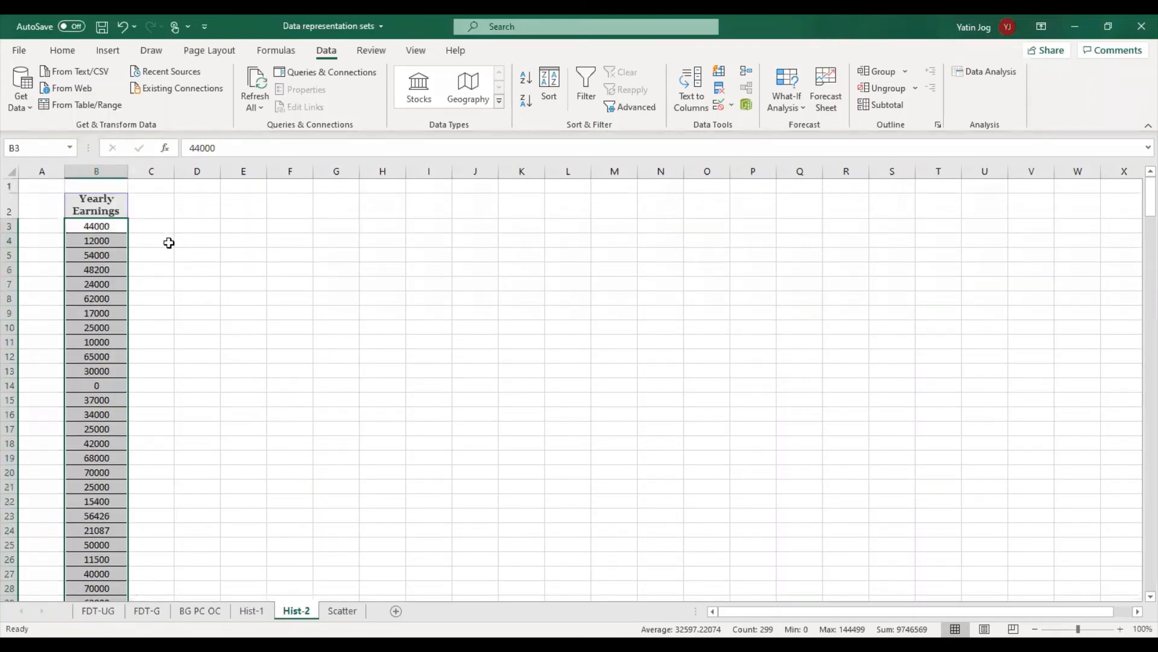
Enter 0 in cell C3 beside the first yearly earnings value
{"action": "left_click", "coordinate": [163, 229]}
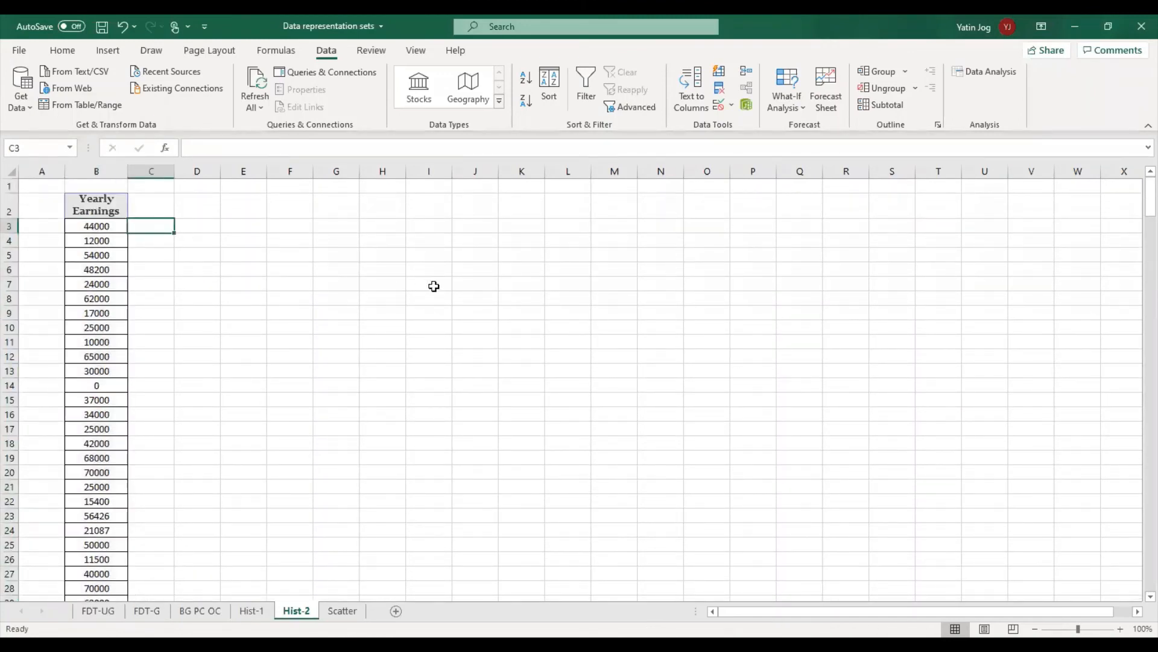
{"action": "type", "text": "0"}
{"action": "key", "text": "Return"}
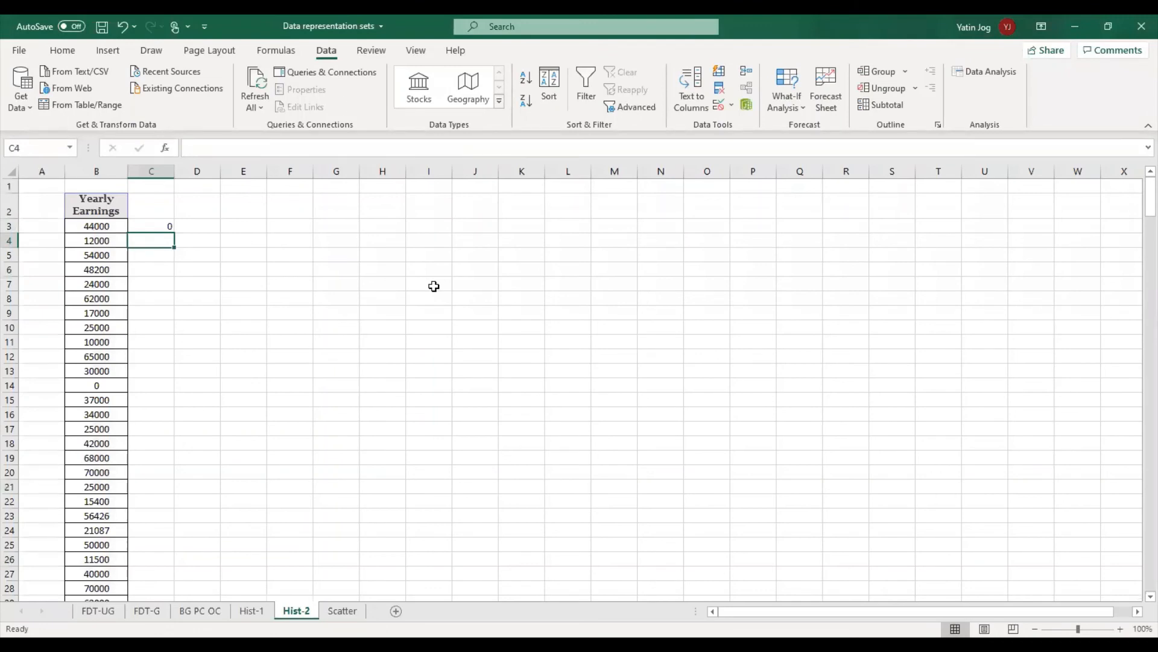
Enter the bin limits 50000, 100000 and 150000 in cells C4 to C6 below the 0
{"action": "type", "text": "5"}
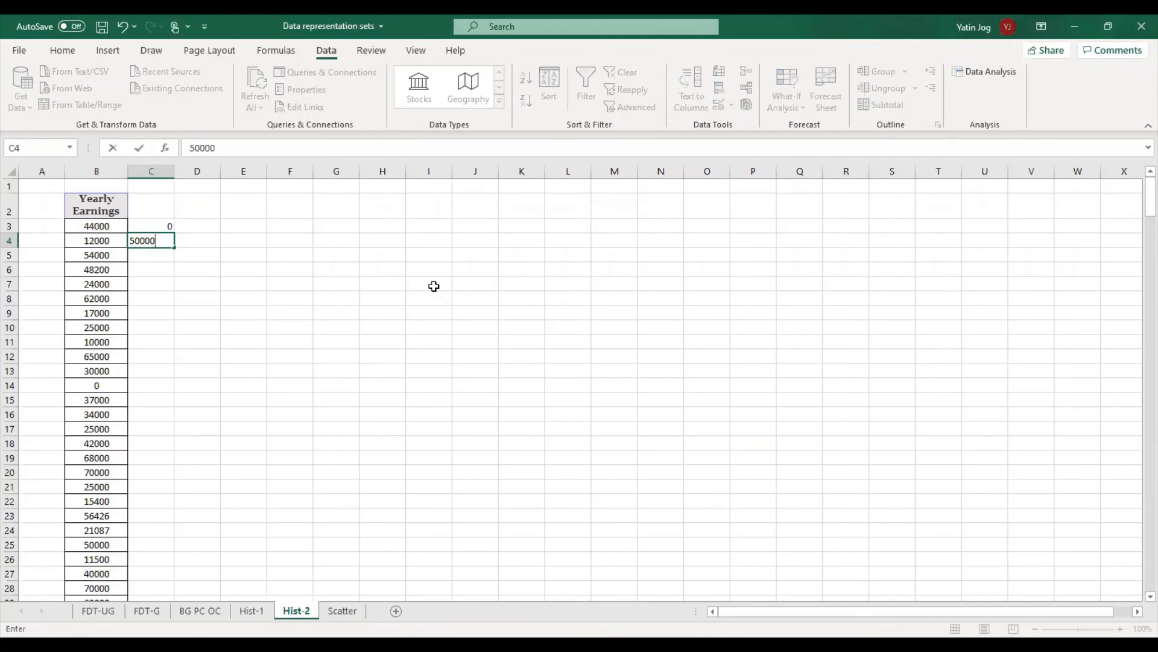
{"action": "type", "text": "0000"}
{"action": "key", "text": "Return"}
{"action": "type", "text": "100"}
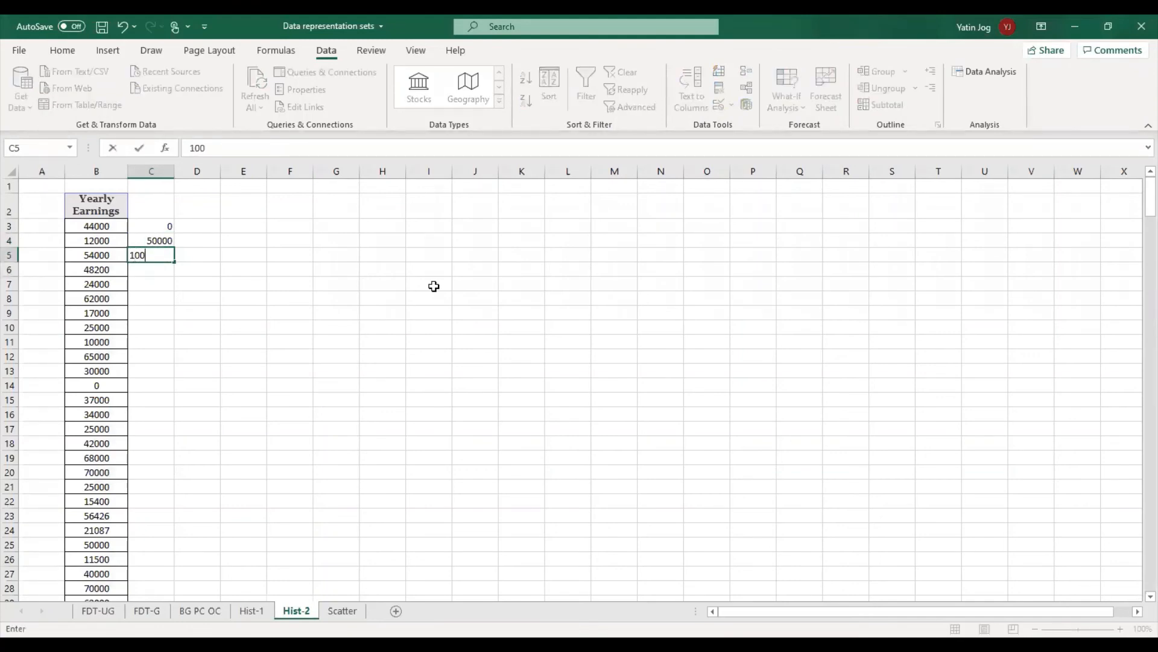
{"action": "type", "text": "000"}
{"action": "key", "text": "Return"}
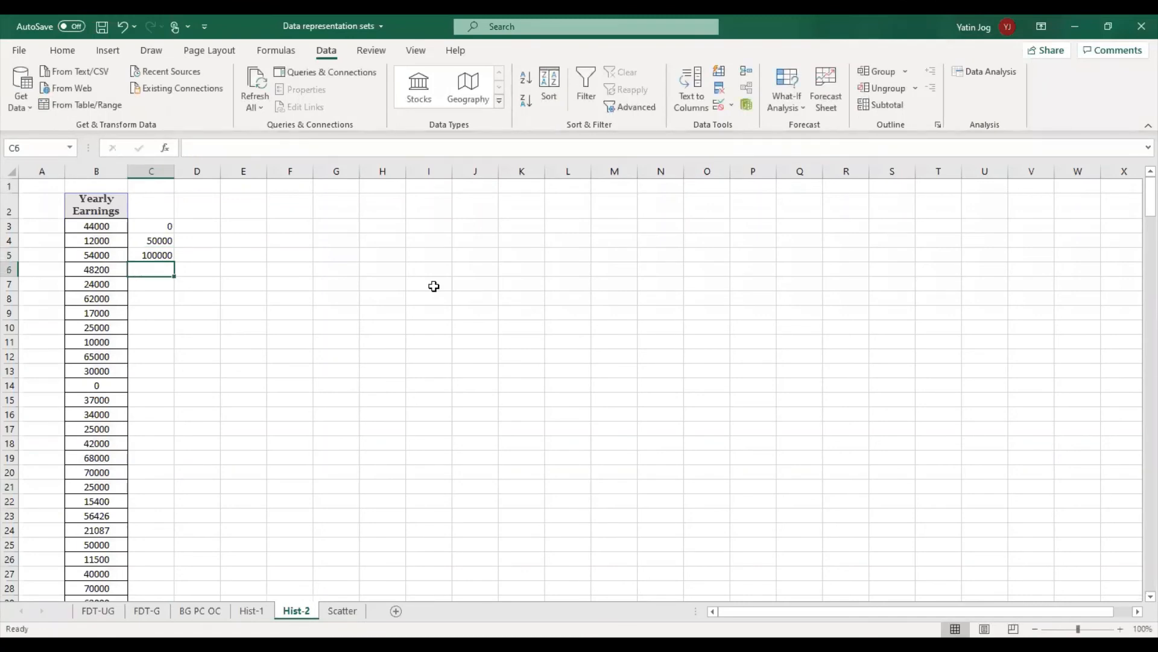
{"action": "type", "text": "150000"}
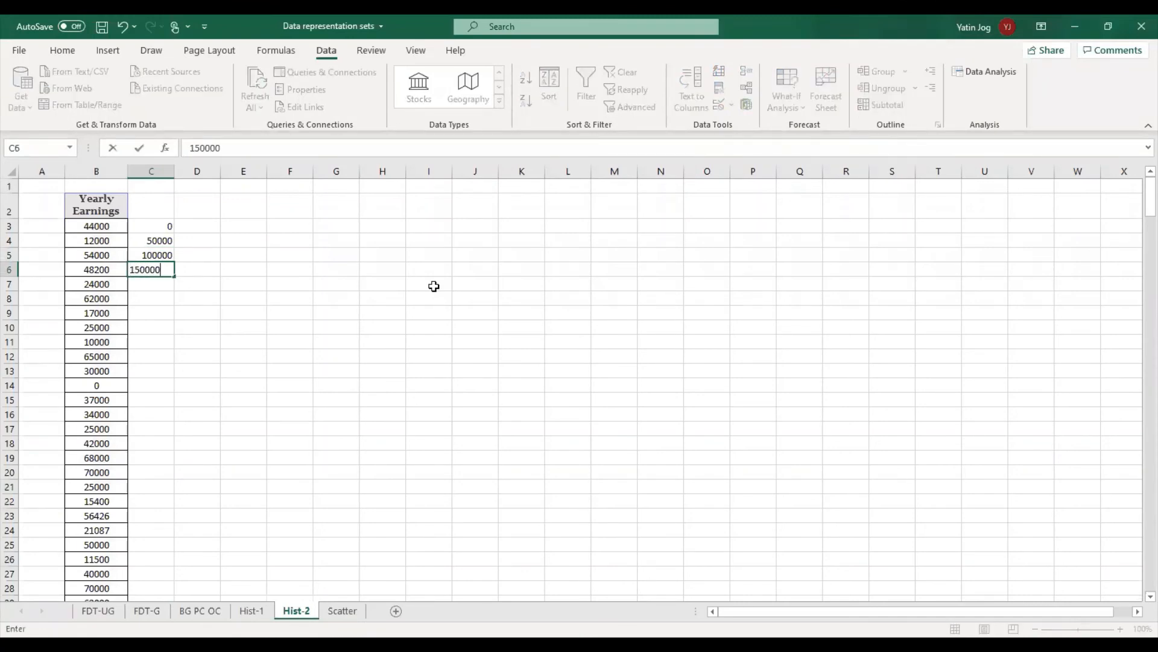
{"action": "key", "text": "Return"}
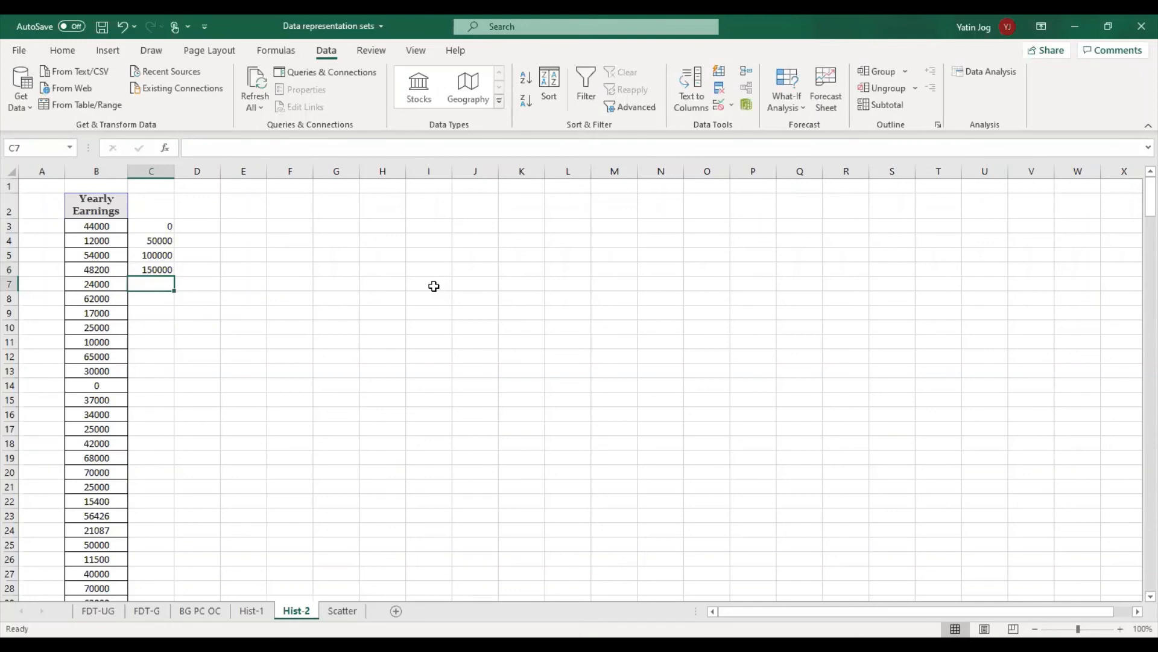
Copy the bin limits in C4:C6 and paste them one row lower, starting at C5
{"action": "key", "text": "Up"}
{"action": "key", "text": "Up"}
{"action": "key", "text": "Up"}
{"action": "key", "text": "shift+Down"}
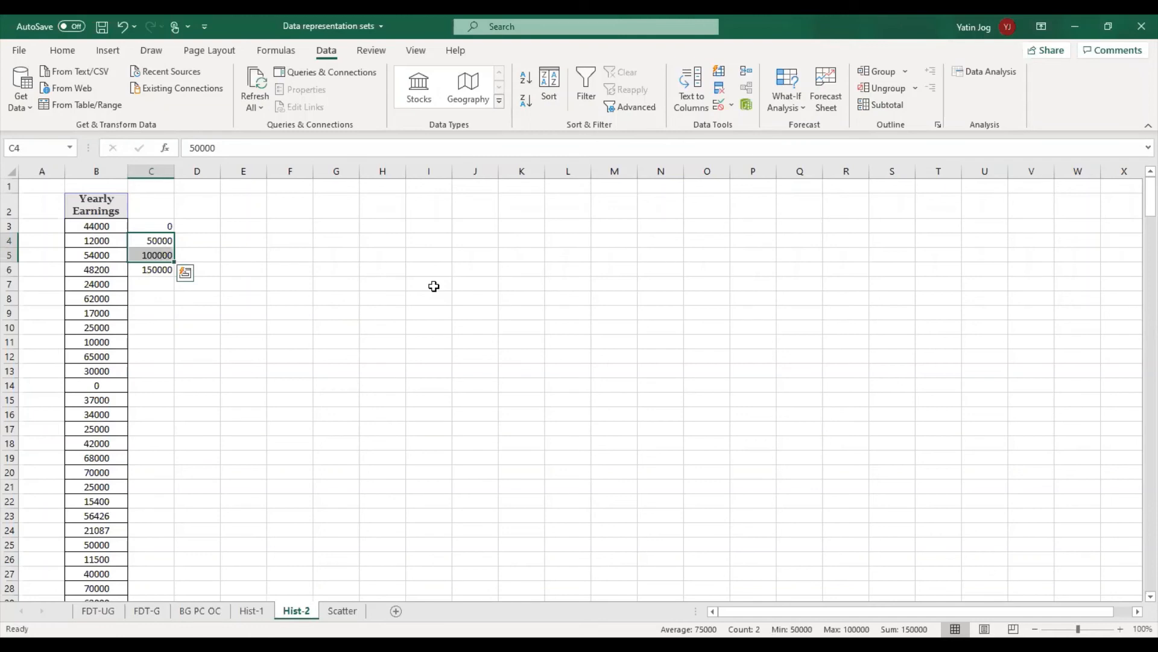
{"action": "key", "text": "shift+Up"}
{"action": "key", "text": "shift+Down"}
{"action": "key", "text": "shift+Down"}
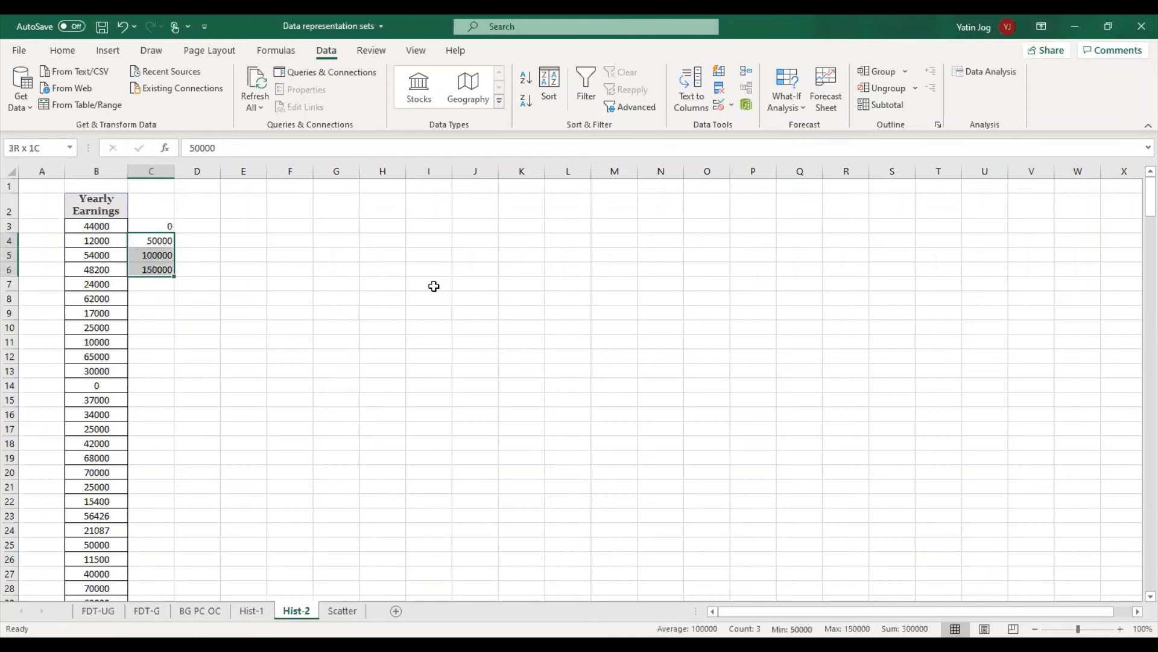
{"action": "key", "text": "ctrl+c"}
{"action": "key", "text": "Down"}
{"action": "key", "text": "ctrl+v"}
{"action": "key", "text": "Up"}
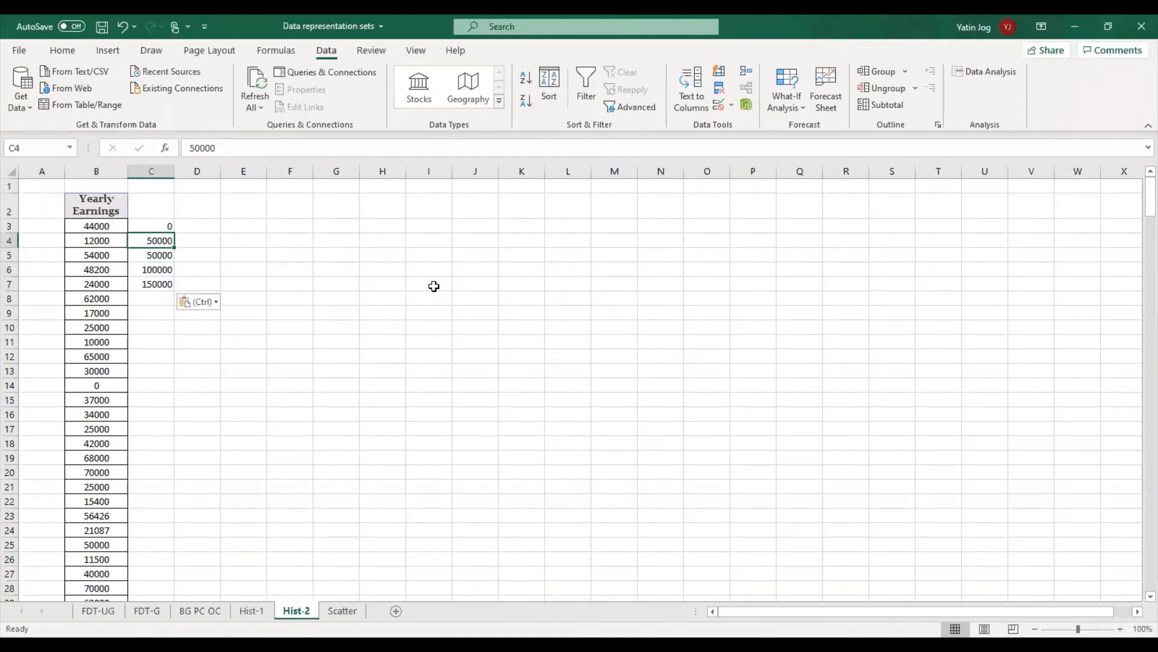
Set cell C4 to 25000 and cell C6 to 75000
{"action": "type", "text": "2500"}
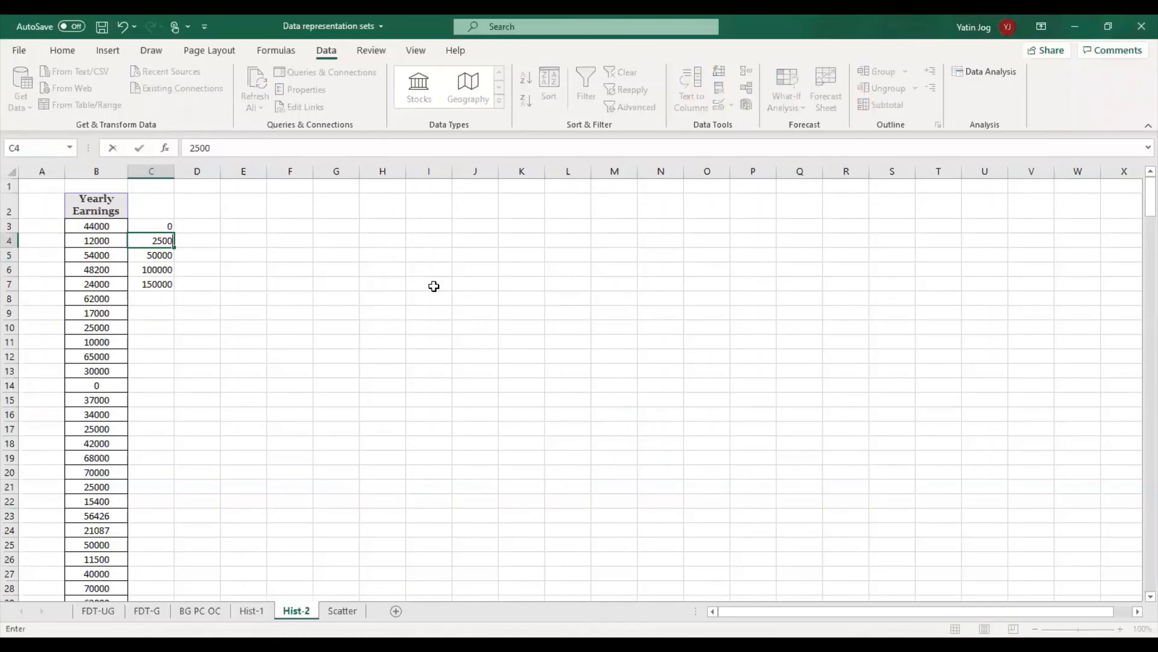
{"action": "key", "text": "Return"}
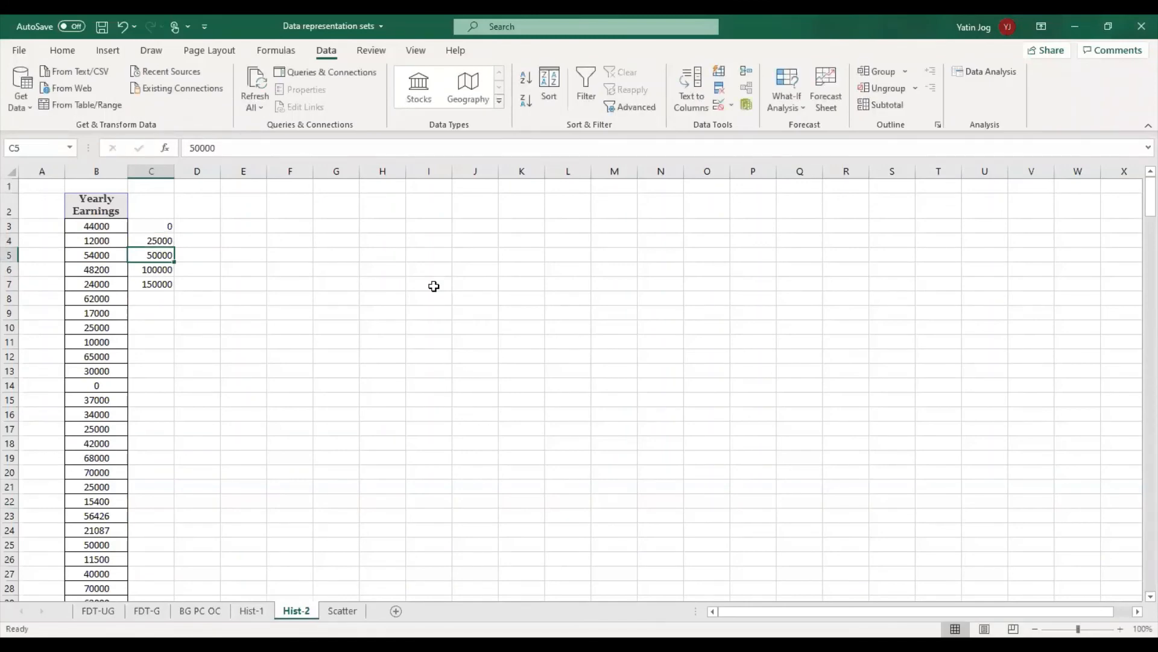
{"action": "key", "text": "Down"}
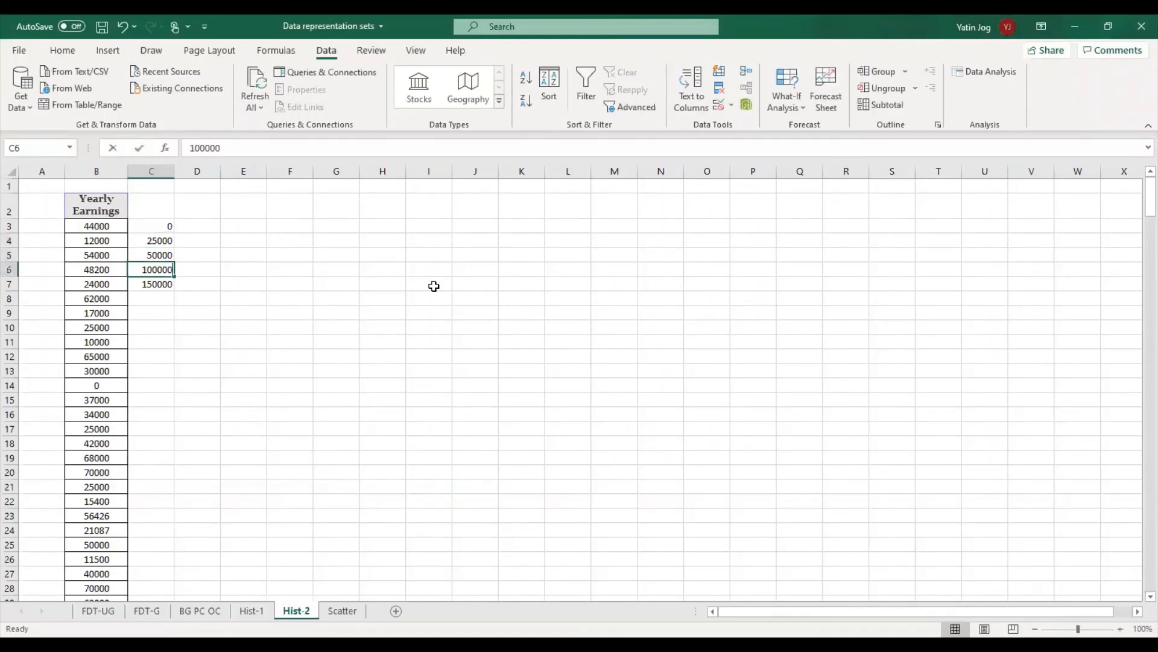
{"action": "type", "text": "6"}
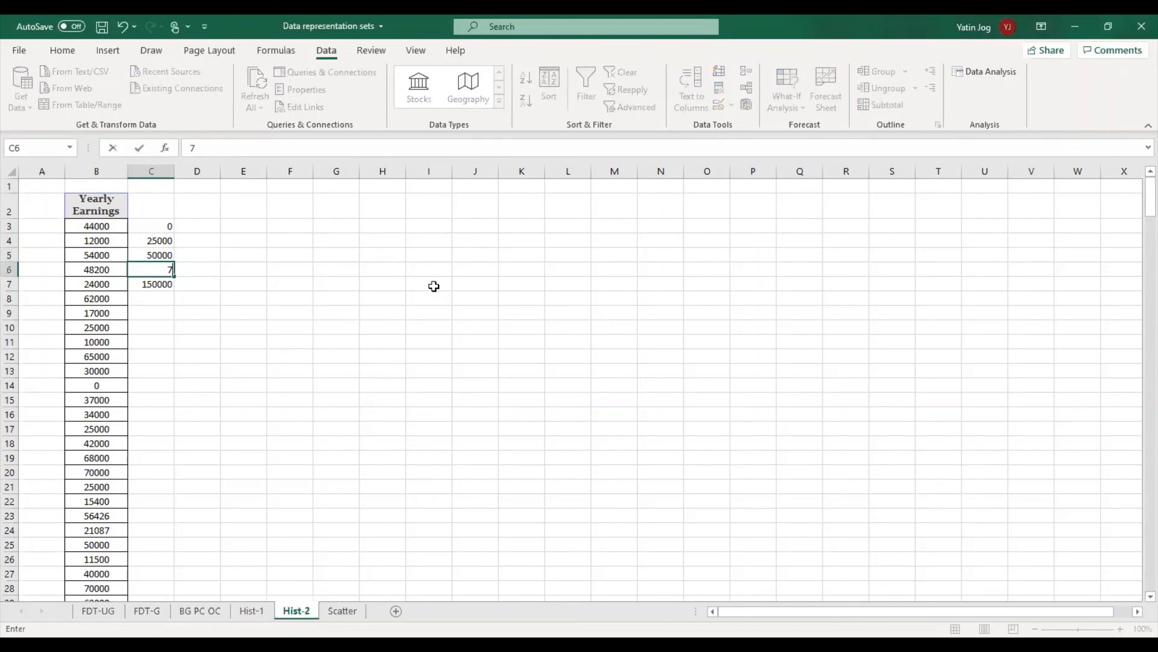
{"action": "type", "text": "5000"}
Extend the bin series in C4:C6 down to C9 in increments of 25000, ending at 150000
{"action": "key", "text": "Up"}
{"action": "key", "text": "Up"}
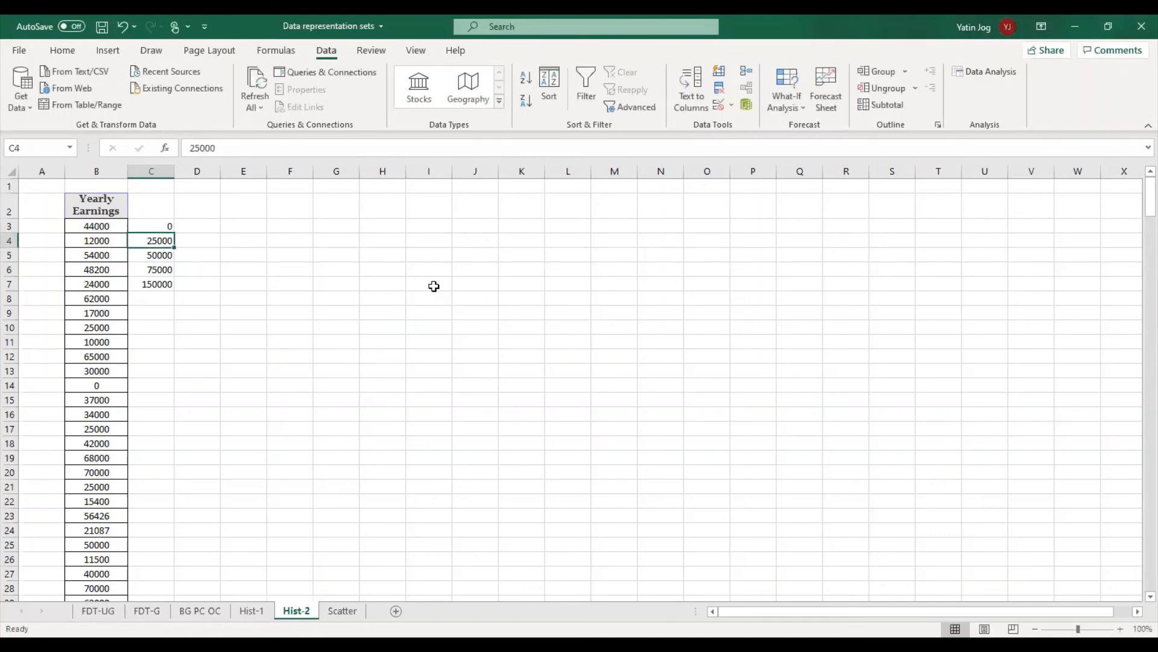
{"action": "key", "text": "shift+Down"}
{"action": "key", "text": "shift+Down"}
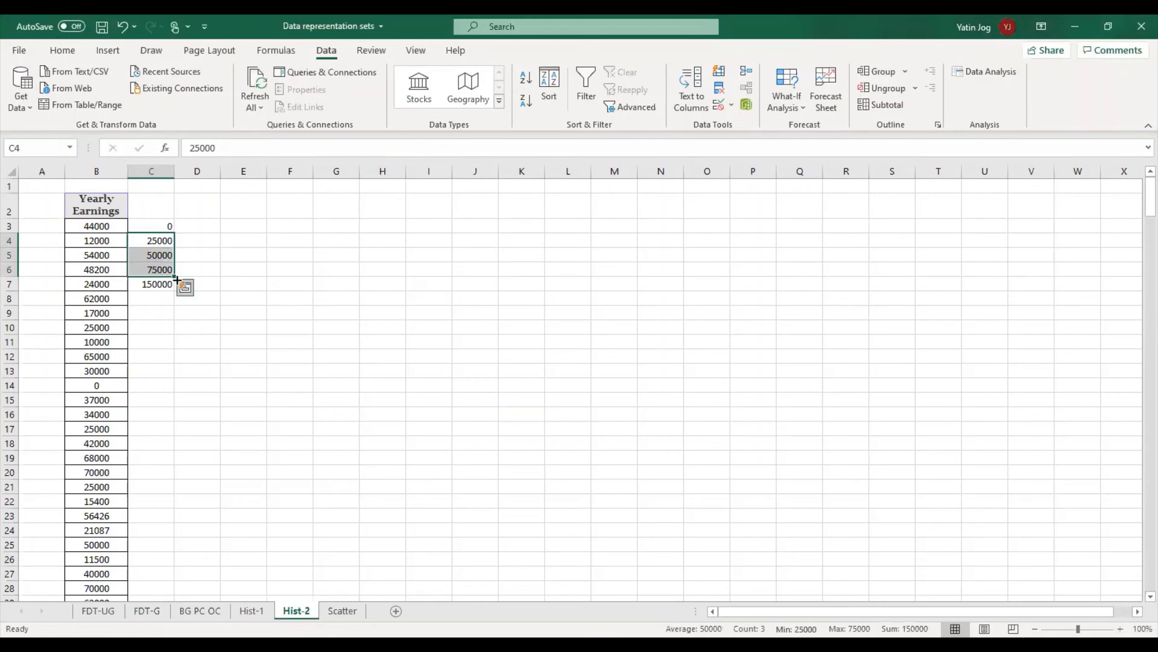
{"action": "left_click_drag", "start_coordinate": [174, 285], "coordinate": [174, 315]}
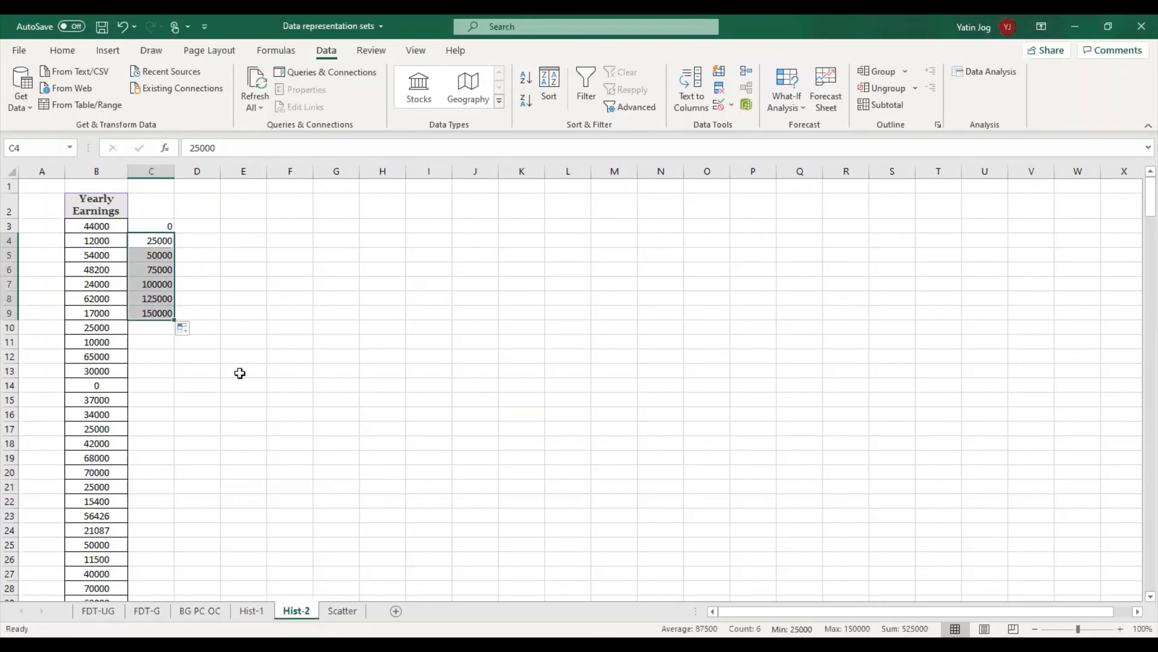
{"action": "left_click", "coordinate": [238, 373]}
Enter the header Bin in cell C2 above the bin limits
{"action": "left_click", "coordinate": [167, 206]}
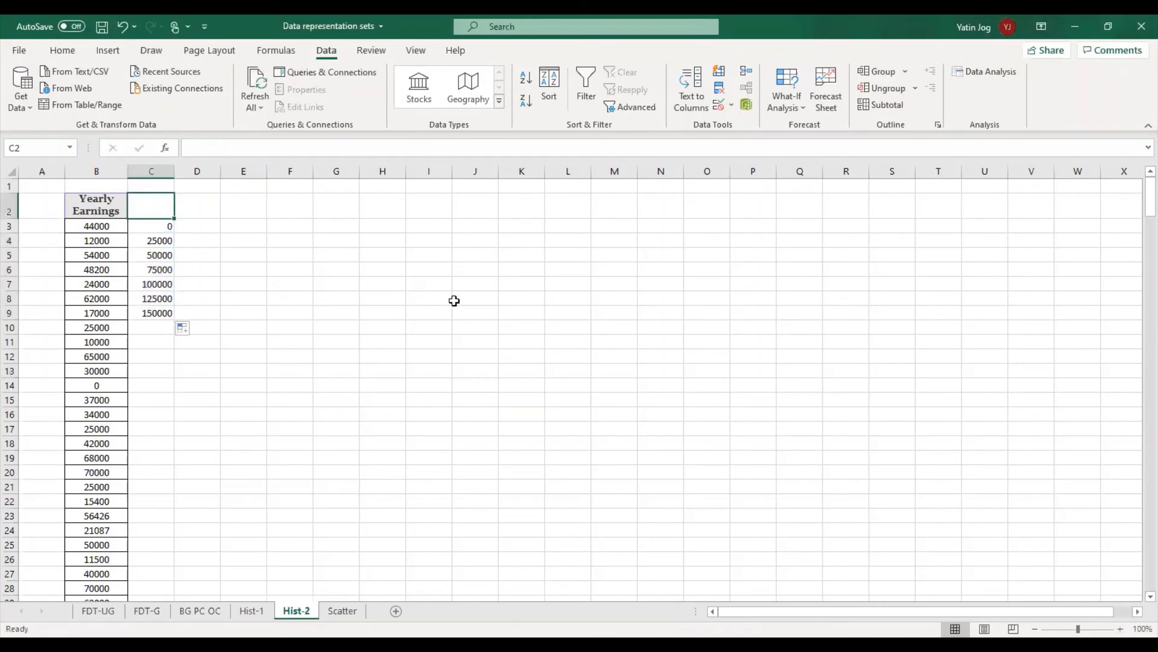
{"action": "type", "text": "bin"}
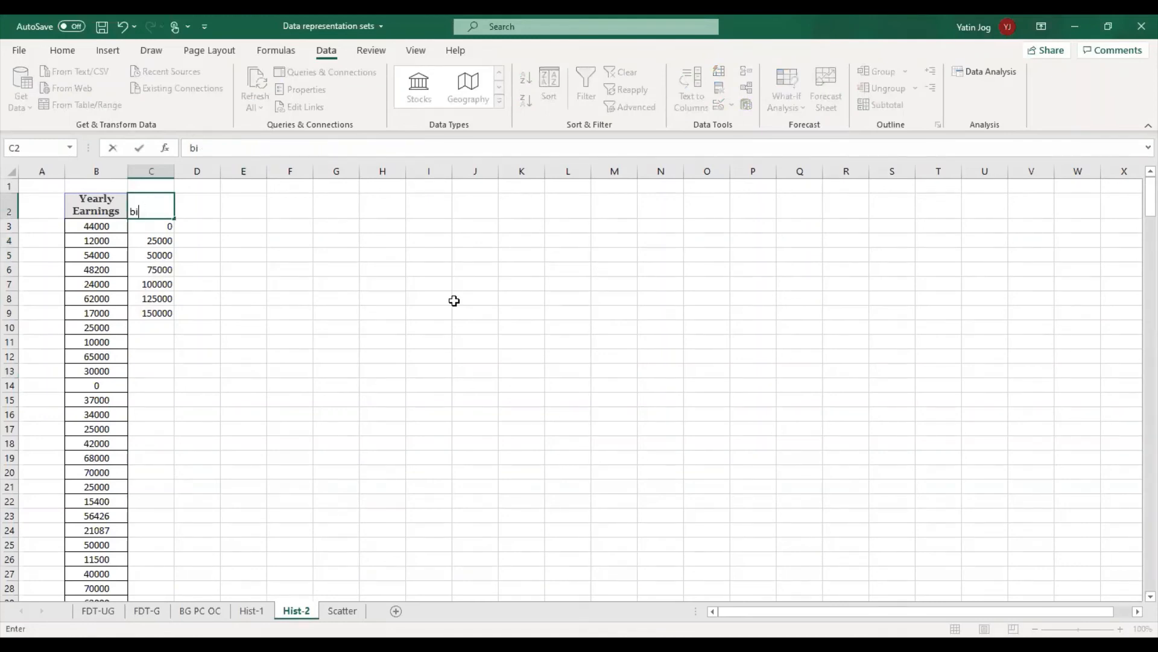
{"action": "left_click", "coordinate": [454, 301]}
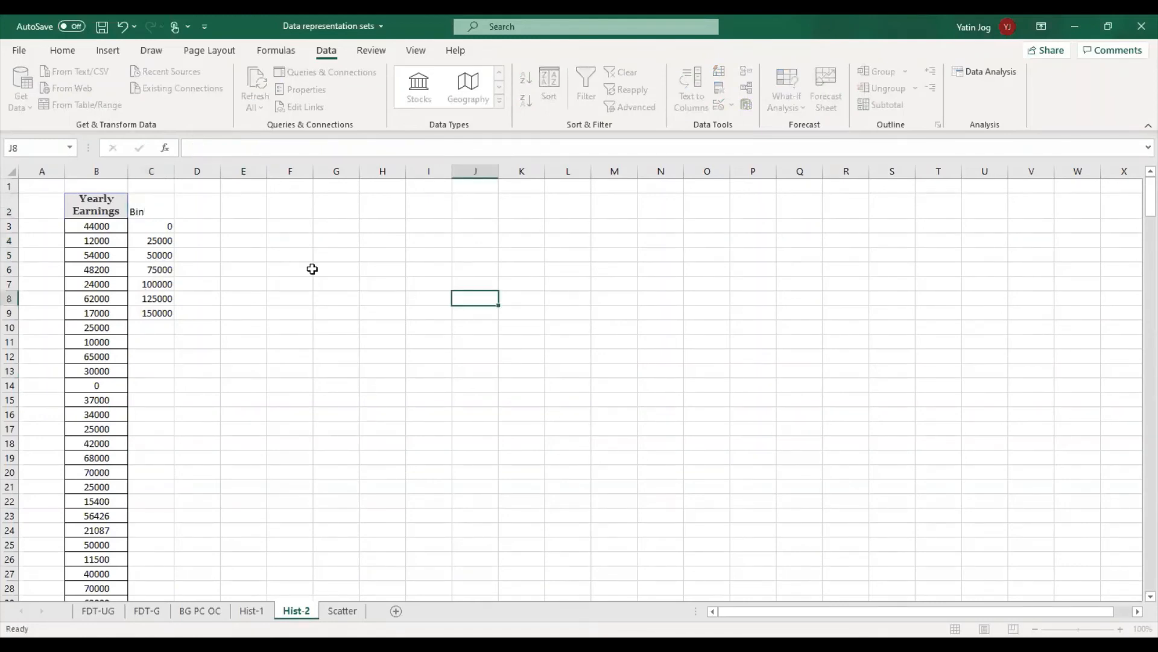
Centre the contents of the Bin column C2:C9 and add borders to its cells
{"action": "left_click_drag", "start_coordinate": [150, 228], "coordinate": [154, 313]}
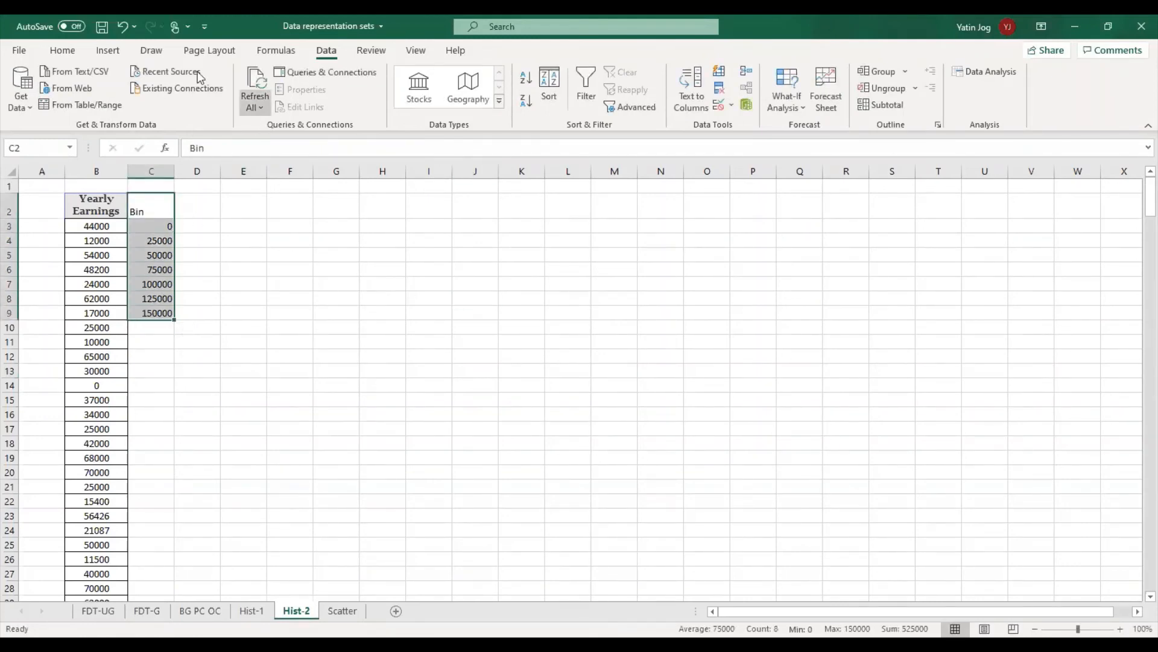
{"action": "left_click", "coordinate": [63, 50]}
{"action": "left_click", "coordinate": [312, 101]}
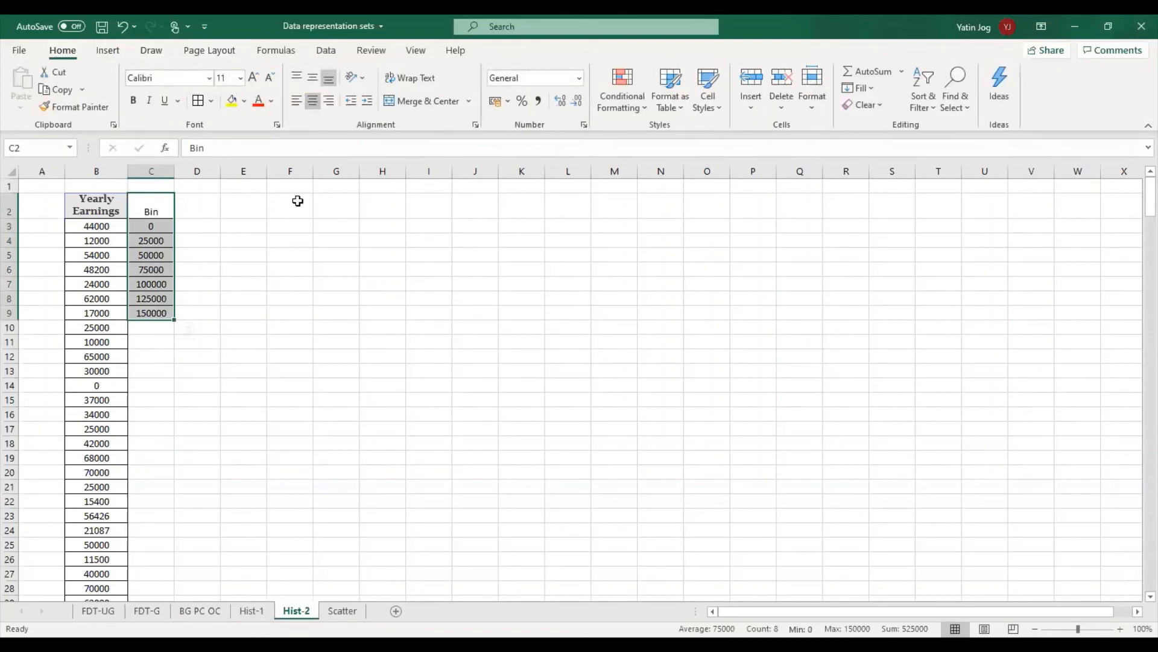
{"action": "left_click", "coordinate": [289, 228]}
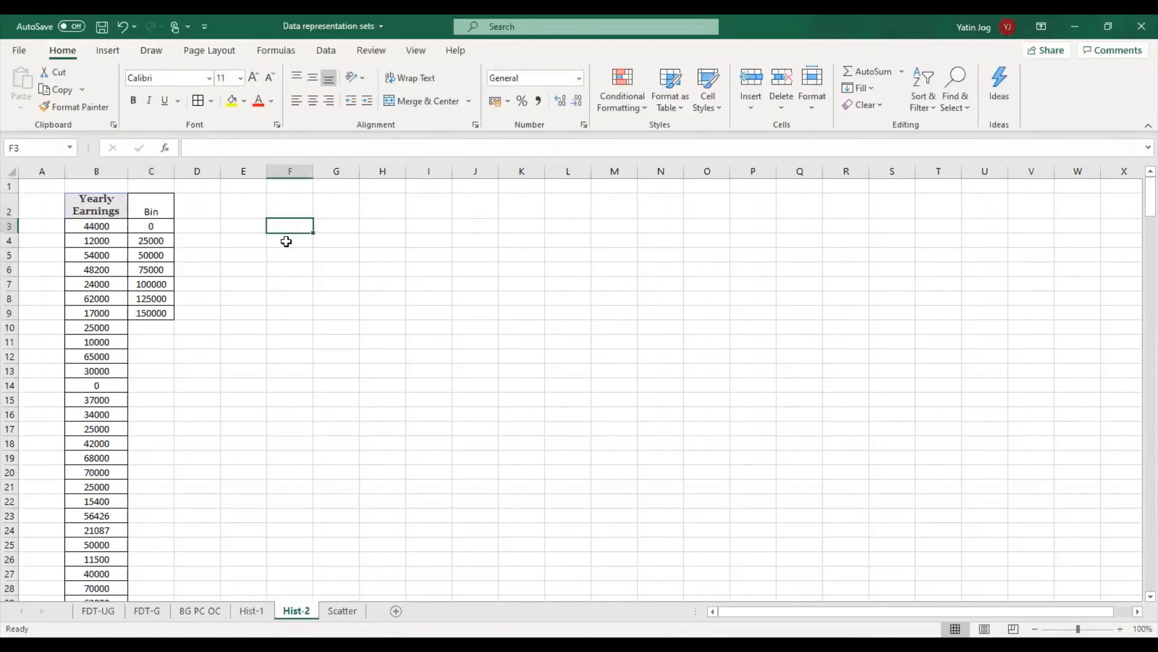
Start the Histogram analysis tool and set its input range to the yearly earnings in $B$2:$B$301
{"action": "left_click", "coordinate": [327, 50]}
{"action": "left_click", "coordinate": [973, 72]}
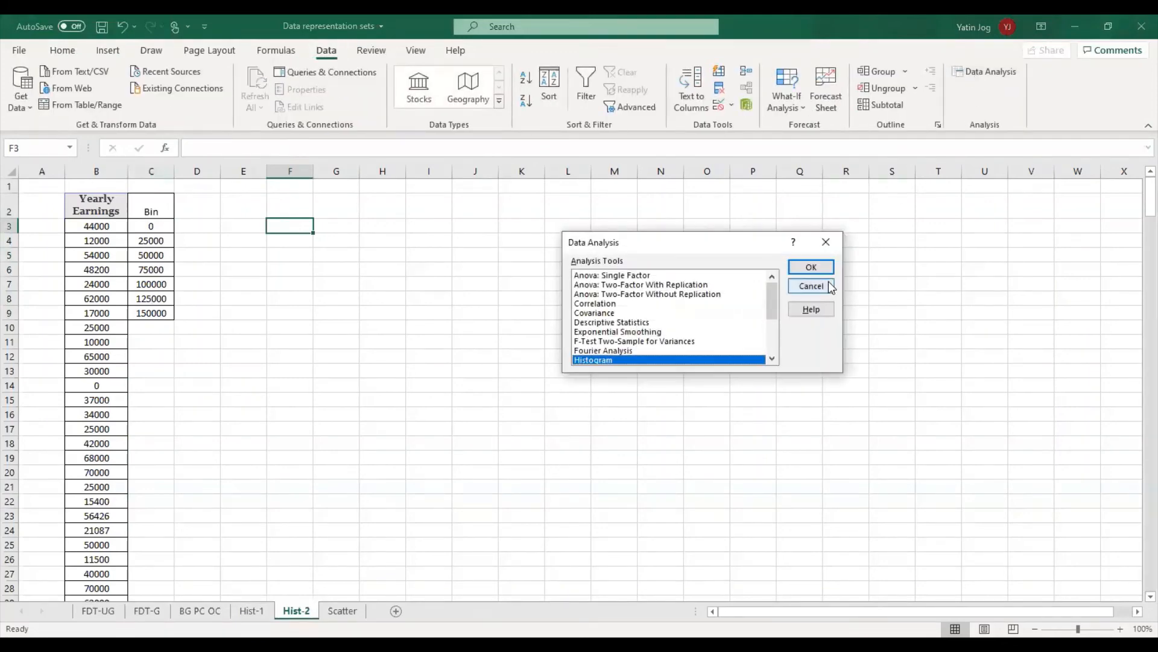
{"action": "left_click", "coordinate": [823, 268]}
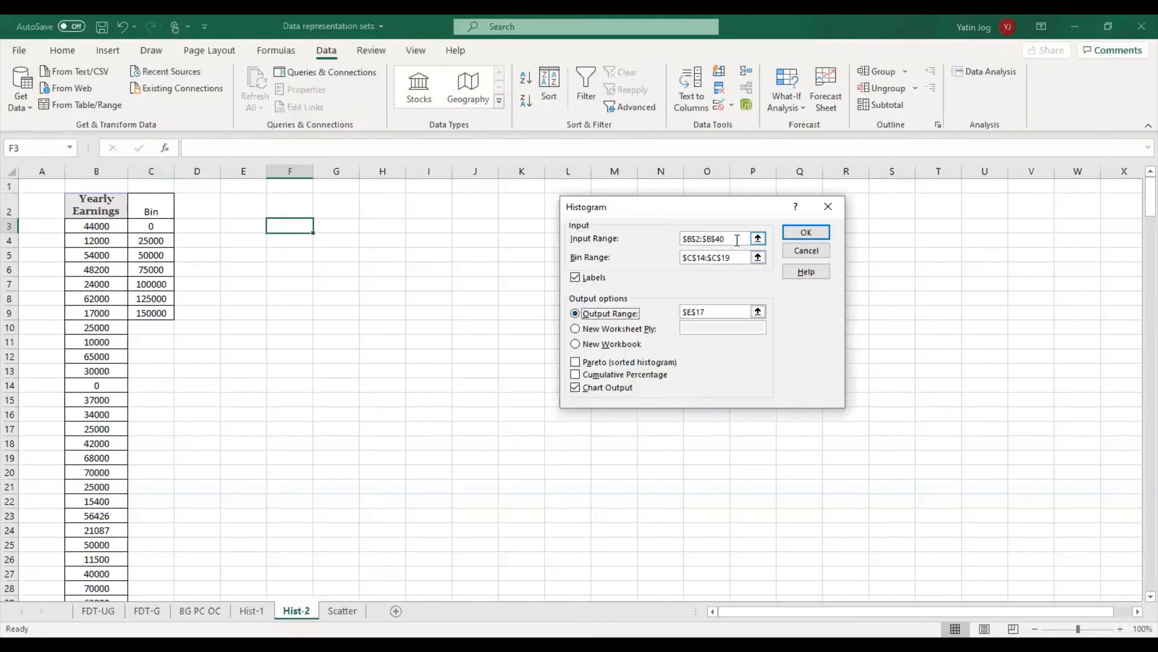
{"action": "left_click_drag", "start_coordinate": [736, 240], "coordinate": [644, 245]}
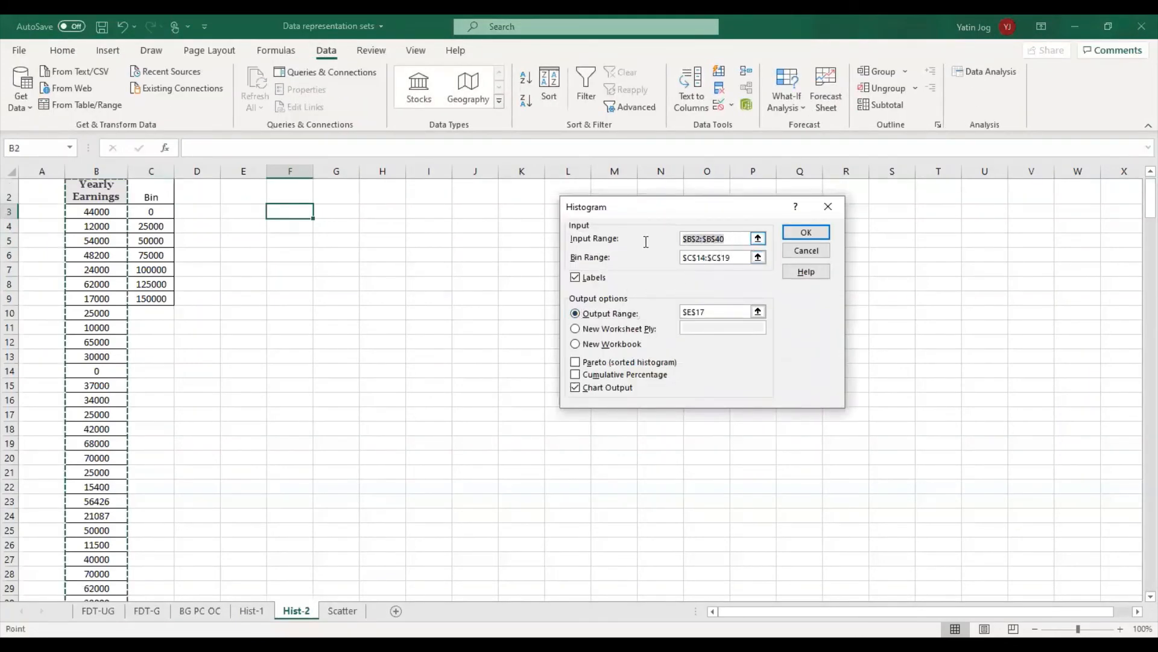
{"action": "left_click", "coordinate": [95, 186]}
{"action": "key", "text": "ctrl+shift+Down"}
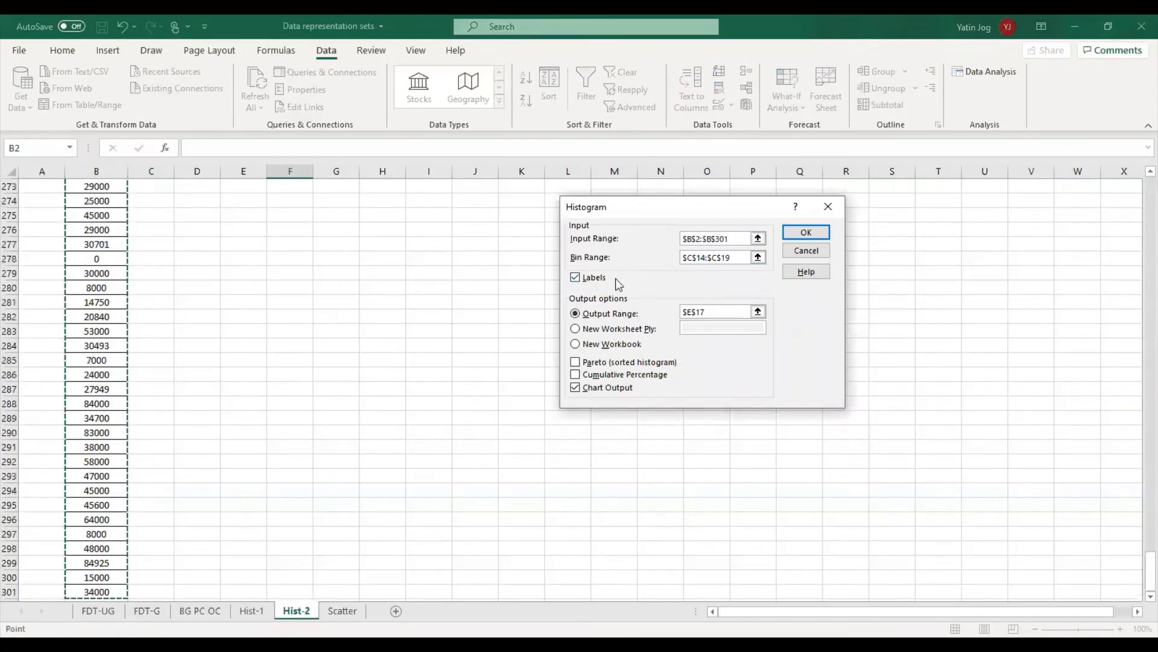
Set the bin range to $C$2:$C$9 and the output range to $E$2, and generate the histogram with labels and chart output
{"action": "left_click_drag", "start_coordinate": [731, 258], "coordinate": [682, 258]}
{"action": "scroll", "coordinate": [246, 315], "scroll_direction": "up", "scroll_amount": 5}
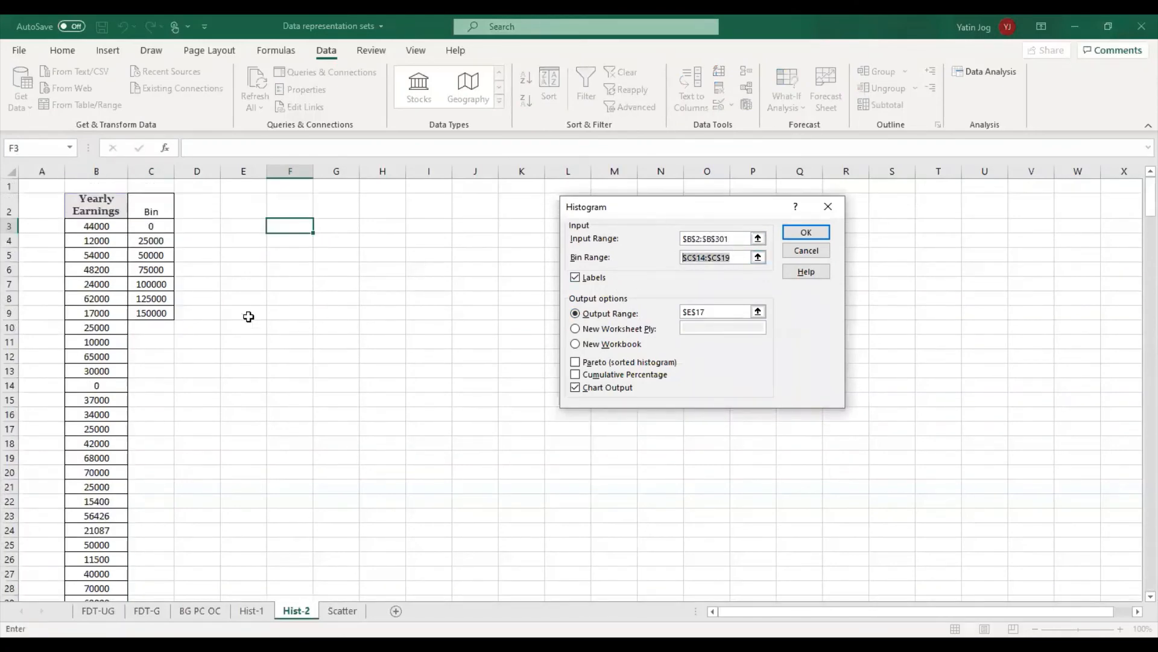
{"action": "left_click", "coordinate": [152, 208]}
{"action": "key", "text": "ctrl+shift+Down"}
{"action": "left_click", "coordinate": [704, 311]}
{"action": "left_click", "coordinate": [234, 206]}
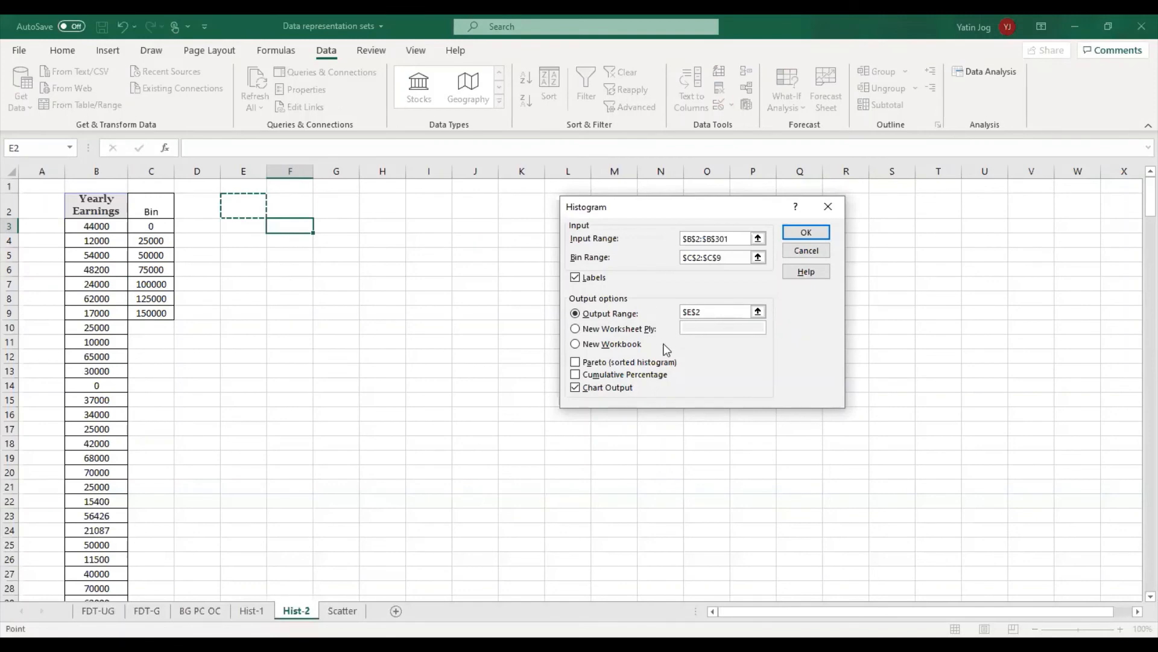
{"action": "left_click", "coordinate": [806, 233]}
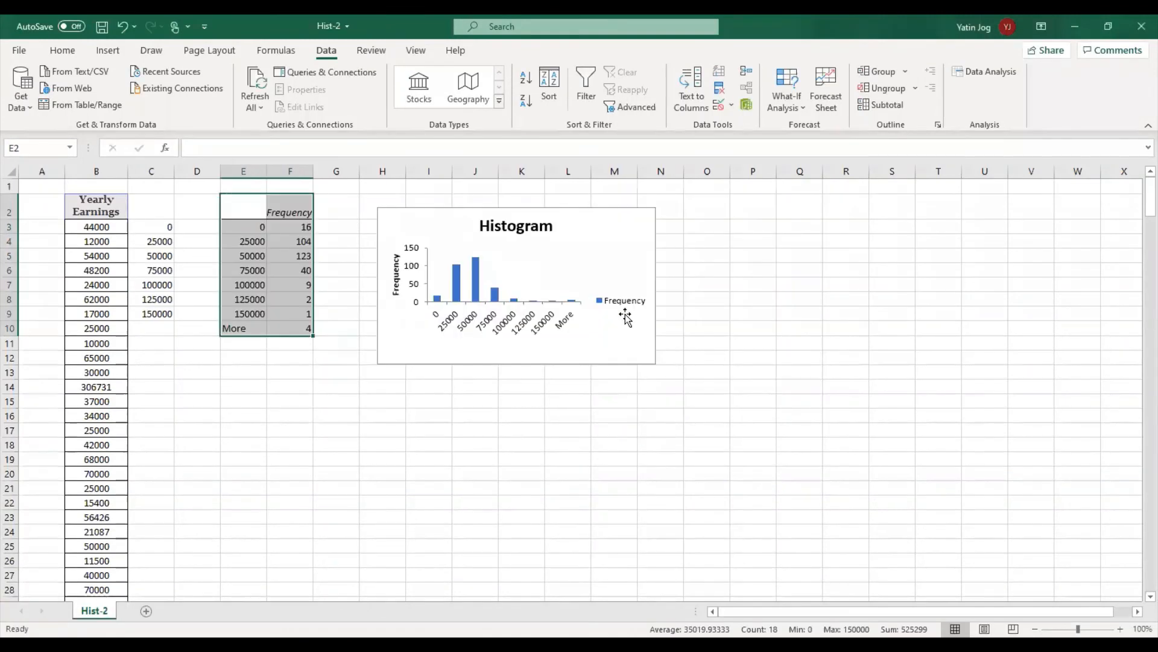
Delete the Frequency legend and the Histogram title from the chart
{"action": "left_click", "coordinate": [625, 306]}
{"action": "key", "text": "Delete"}
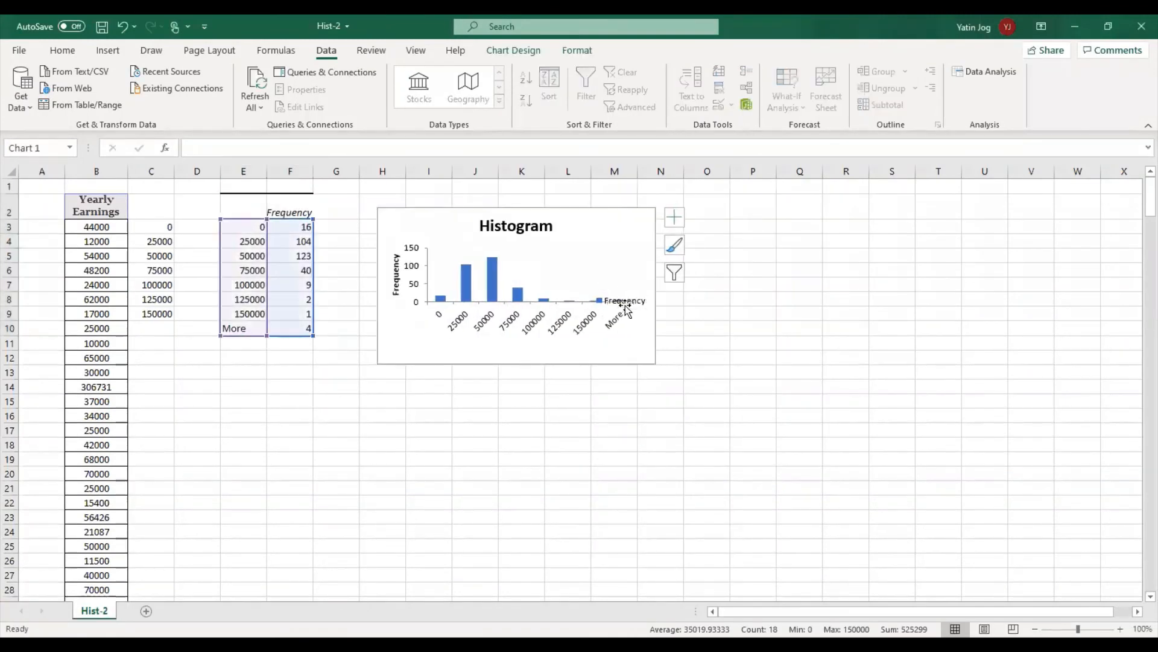
{"action": "left_click", "coordinate": [550, 238]}
{"action": "key", "text": "Delete"}
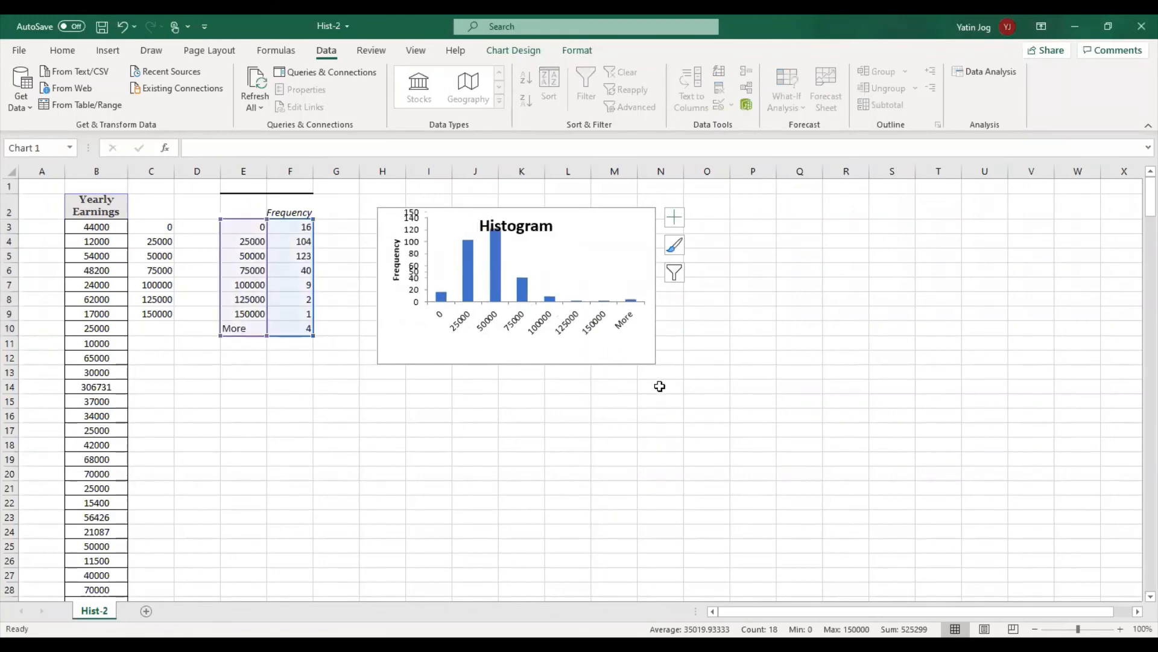
Enlarge the histogram chart to span roughly columns H to S and move it up beside the frequency table
{"action": "left_click_drag", "start_coordinate": [654, 363], "coordinate": [914, 412]}
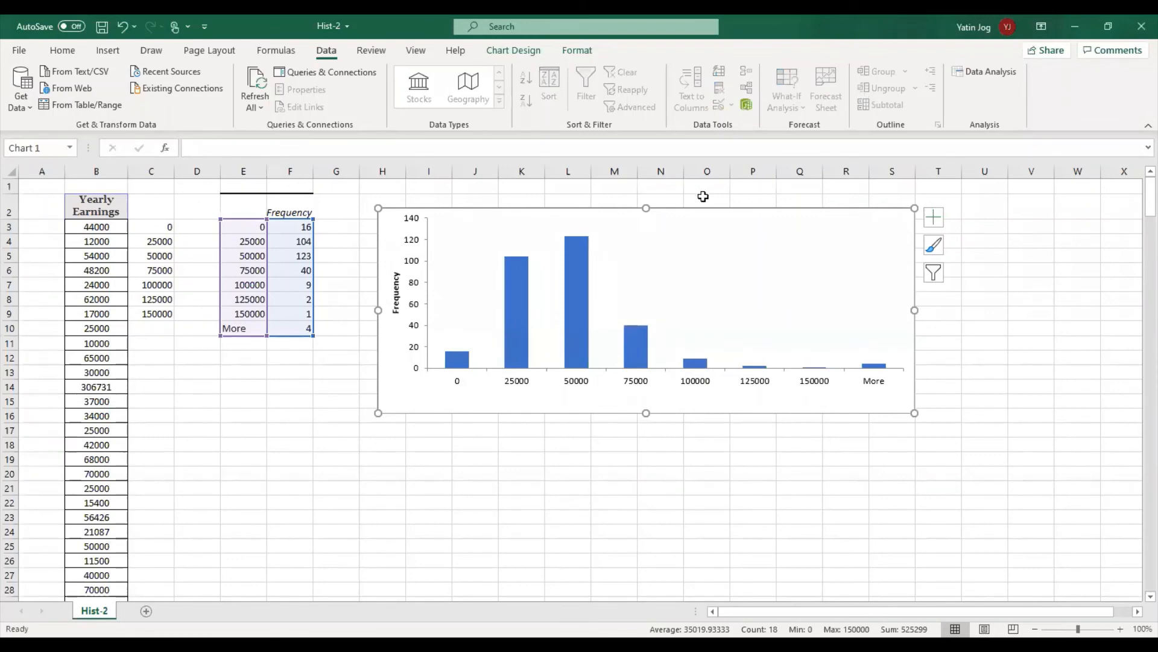
{"action": "left_click_drag", "start_coordinate": [705, 208], "coordinate": [690, 191]}
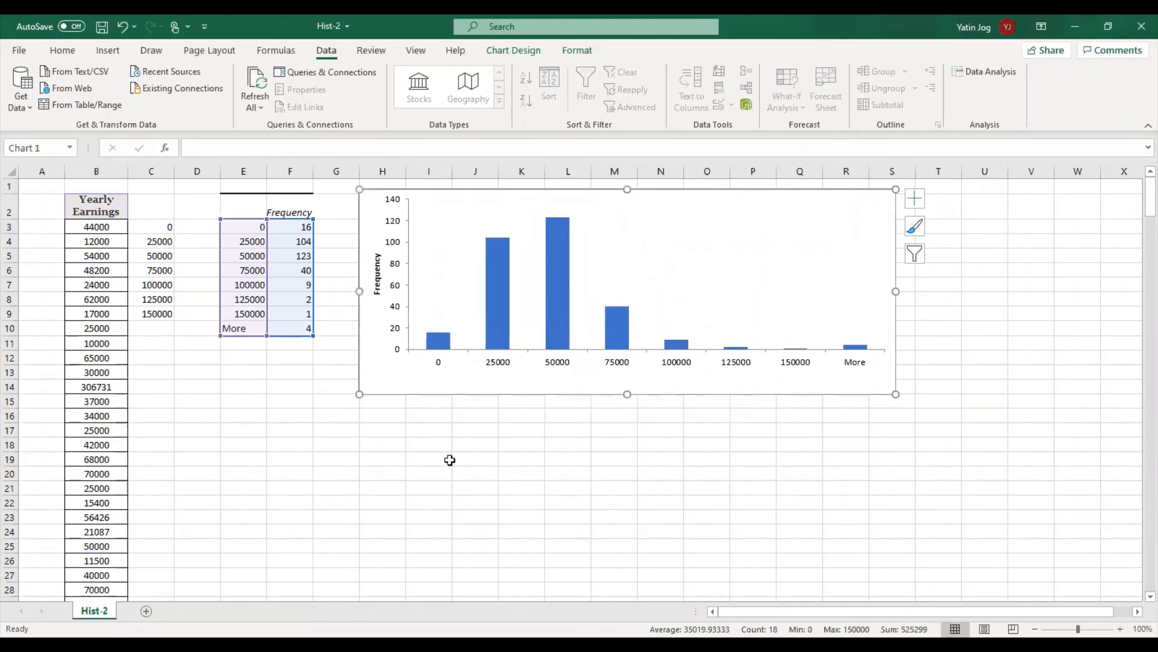
{"action": "key", "text": "Escape"}
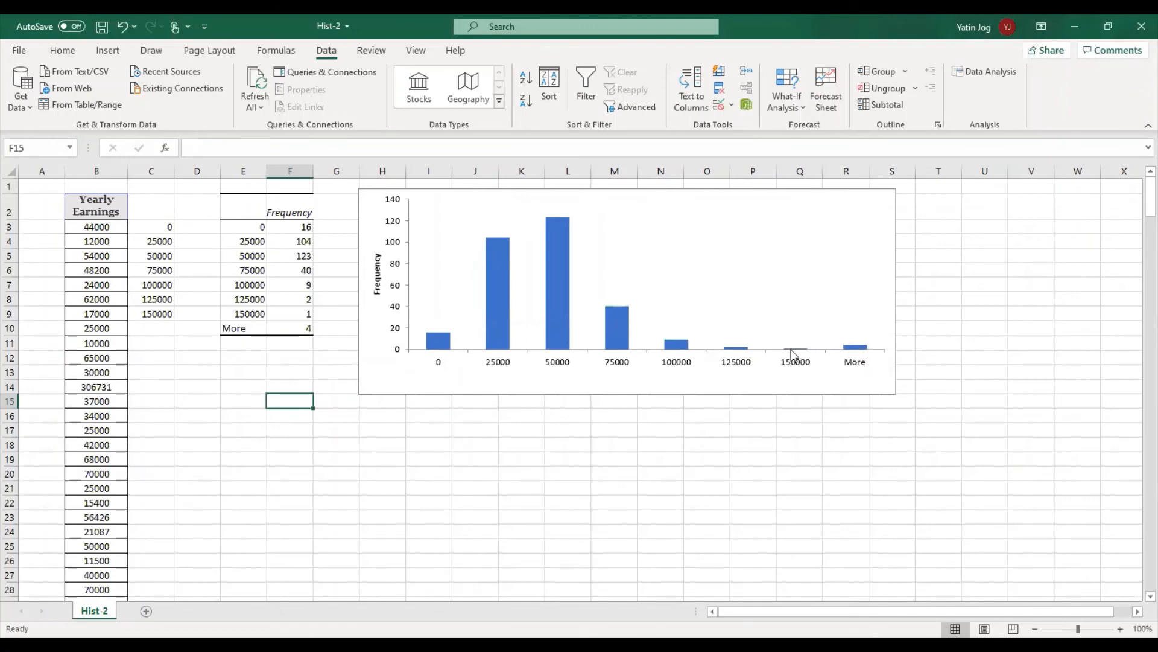
{"action": "left_click", "coordinate": [859, 349]}
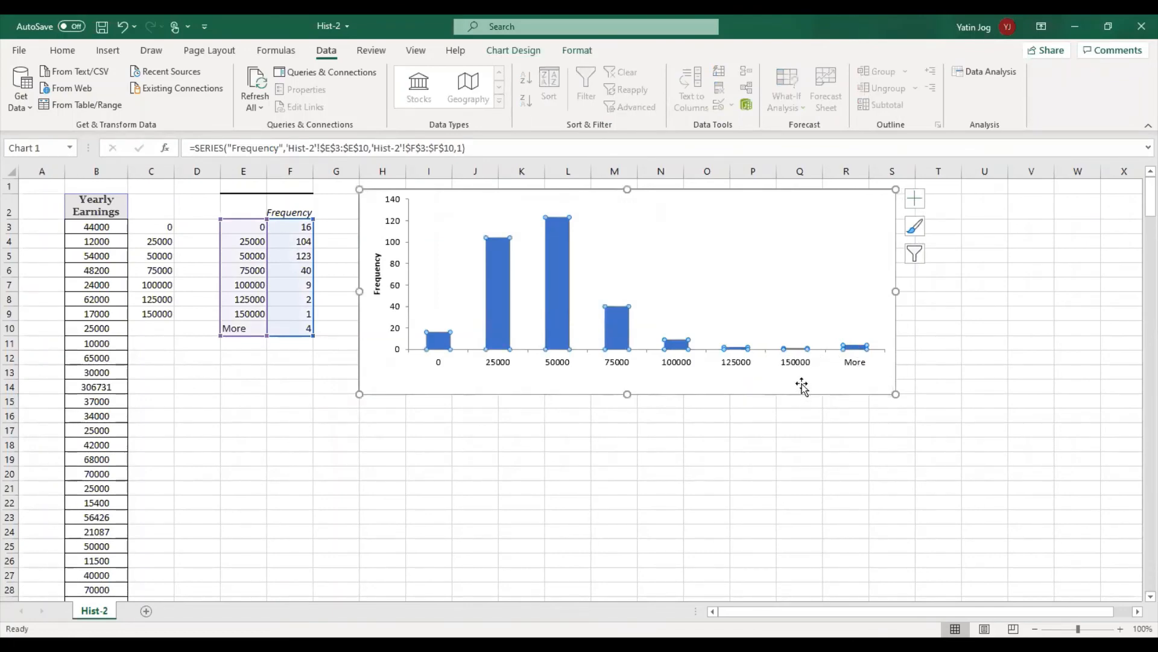
{"action": "left_click", "coordinate": [802, 429]}
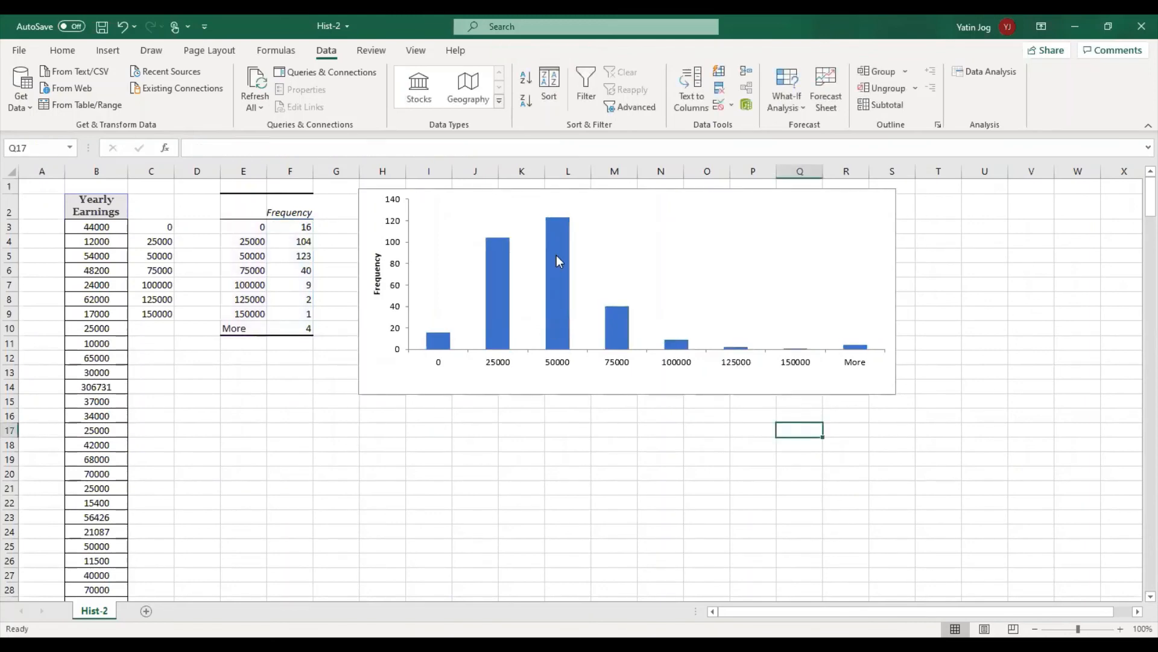
Inspect the histogram's data series and its individual bar for the 50000 bin
{"action": "left_click", "coordinate": [552, 228]}
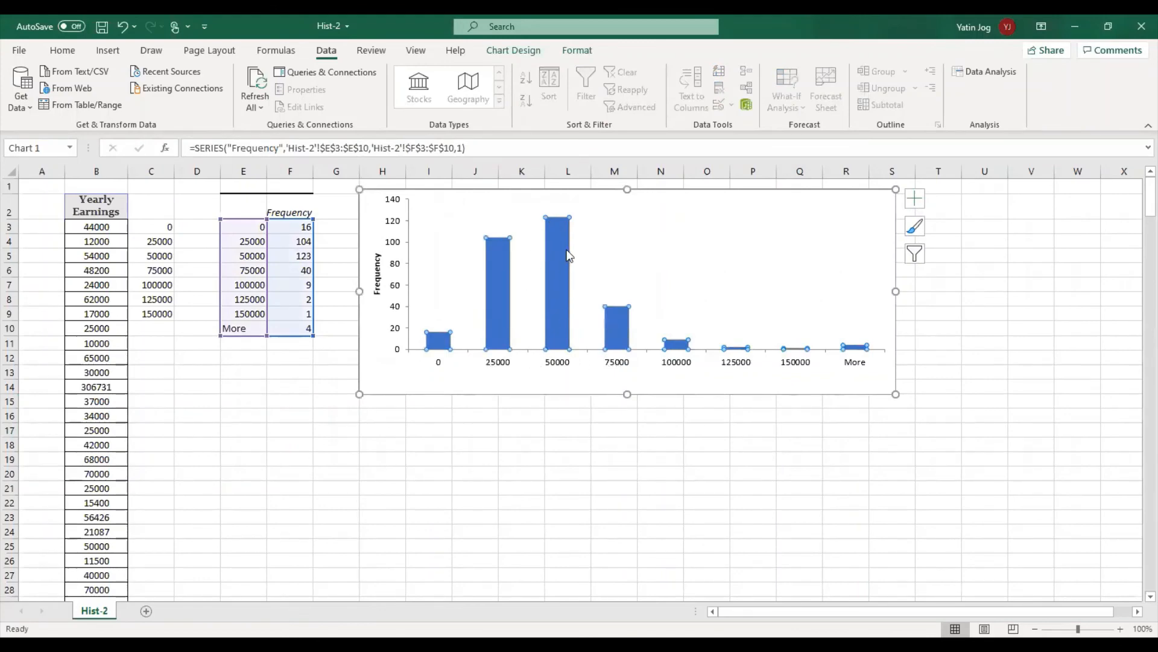
{"action": "mouse_move", "coordinate": [569, 236]}
{"action": "left_click", "coordinate": [559, 260]}
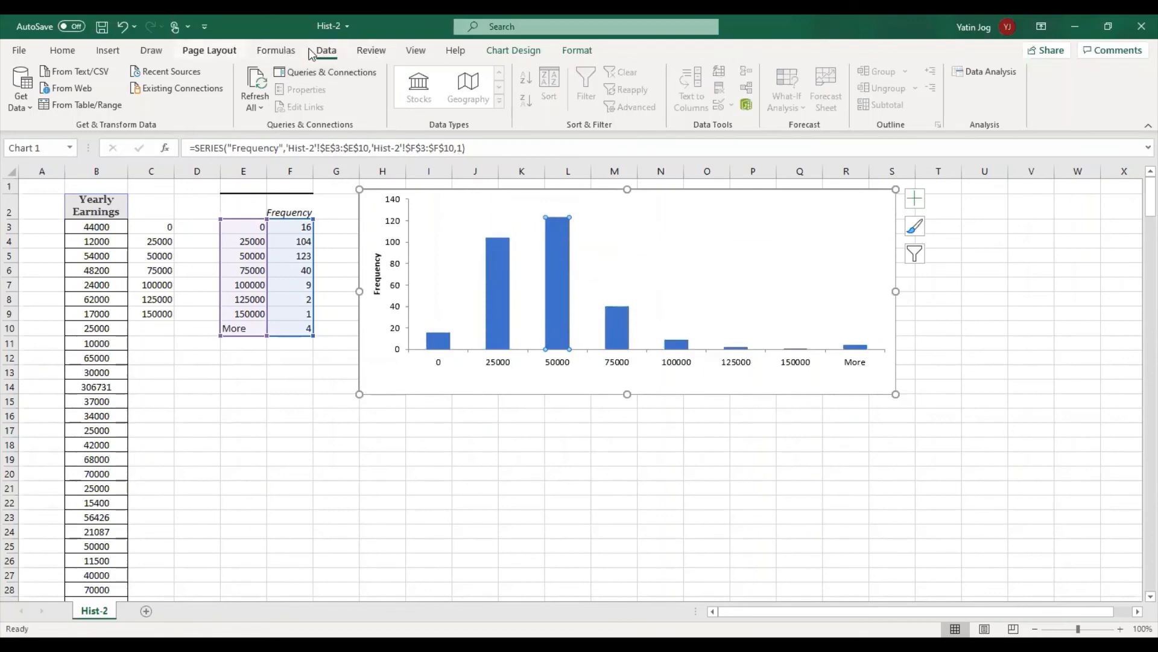
{"action": "left_click", "coordinate": [640, 416]}
{"action": "left_click", "coordinate": [561, 257]}
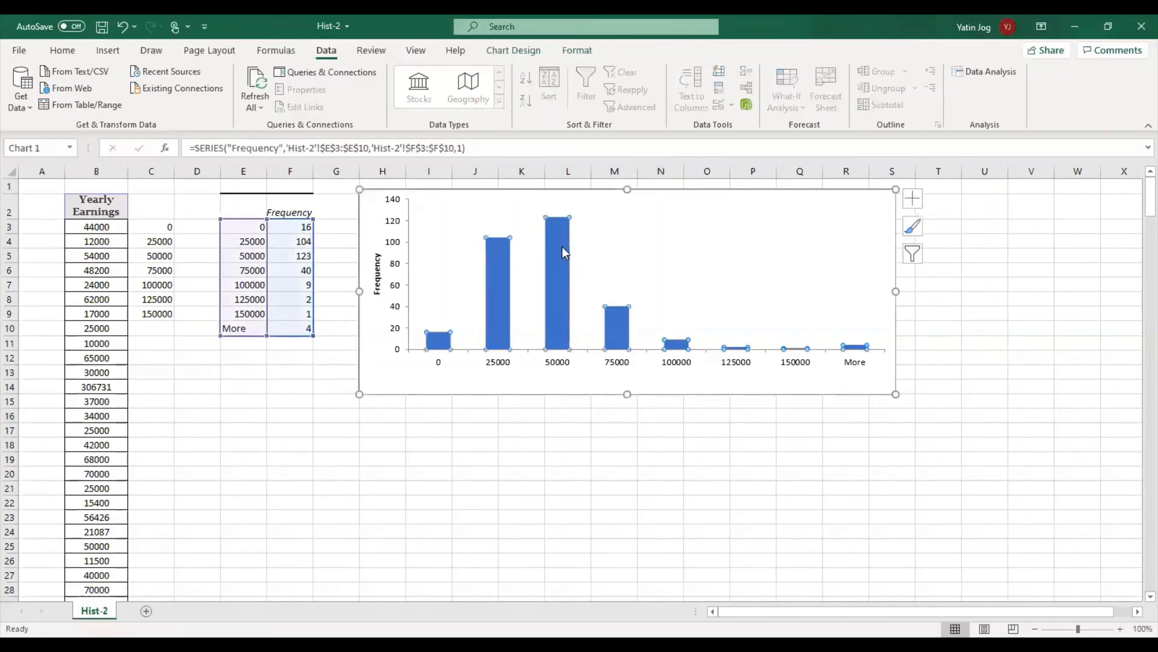
Examine each bin limit from 25000 to 150000 alongside its frequency in the table
{"action": "left_click", "coordinate": [282, 242]}
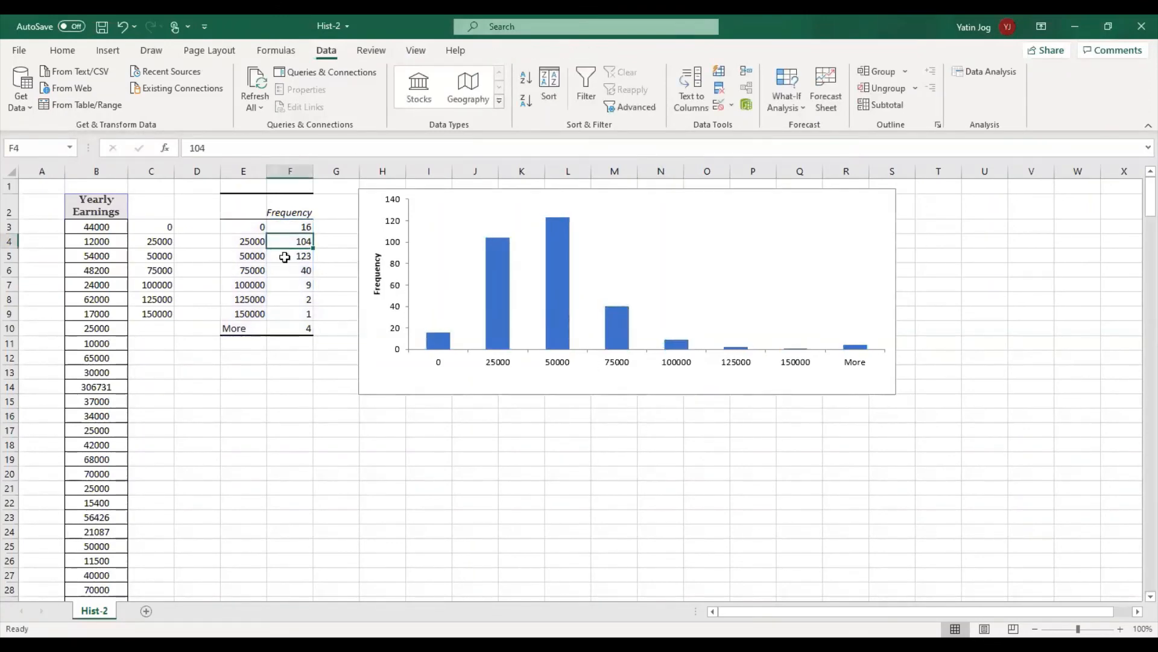
{"action": "left_click", "coordinate": [234, 243]}
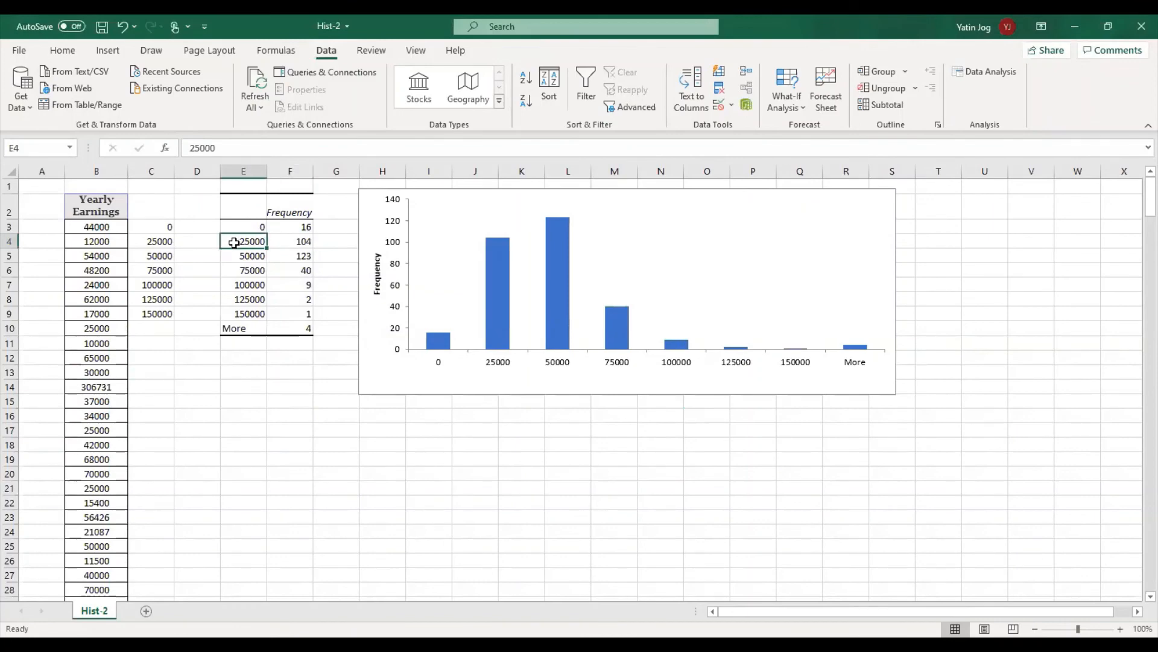
{"action": "left_click", "coordinate": [293, 255]}
{"action": "left_click", "coordinate": [242, 256]}
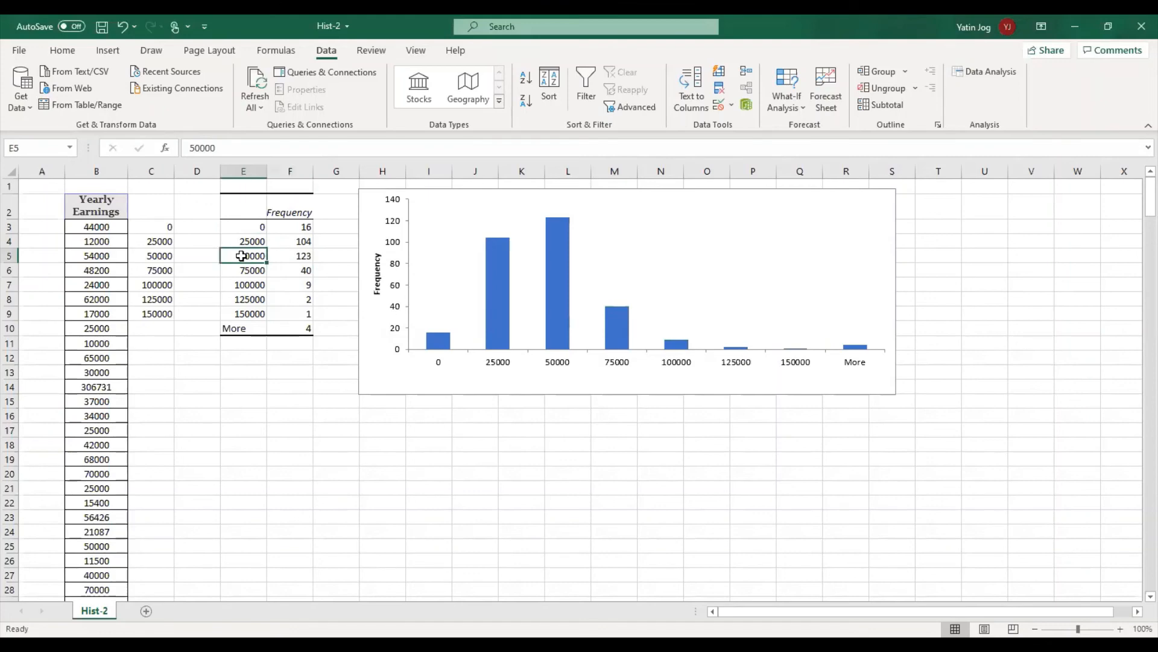
{"action": "left_click", "coordinate": [289, 269]}
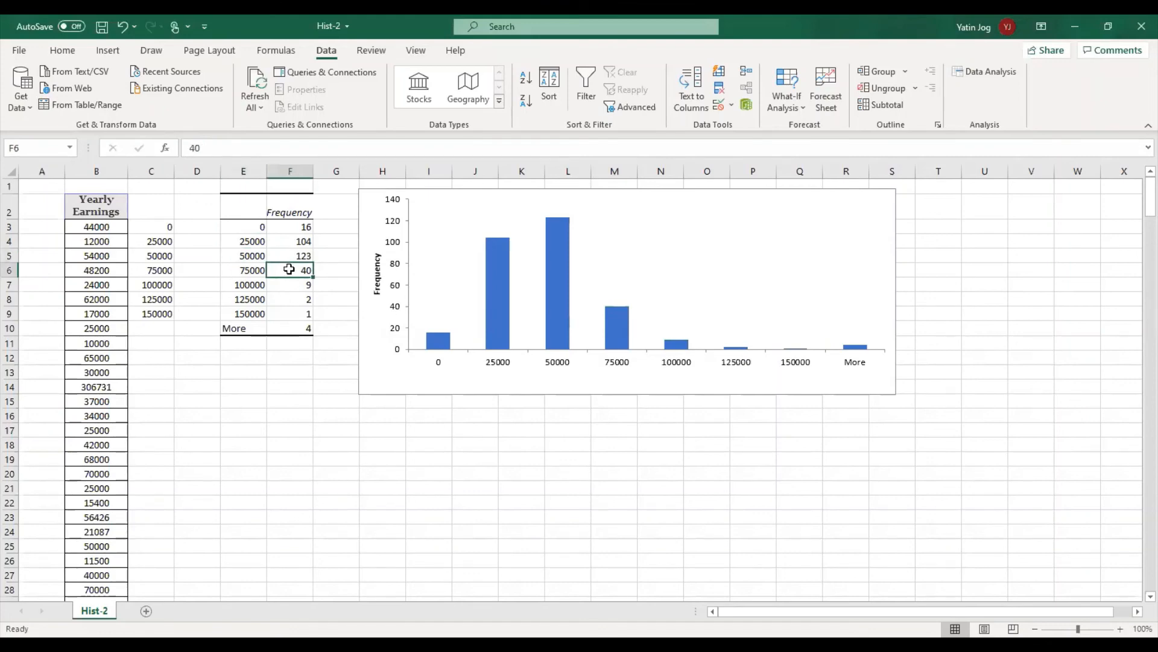
{"action": "left_click", "coordinate": [242, 270]}
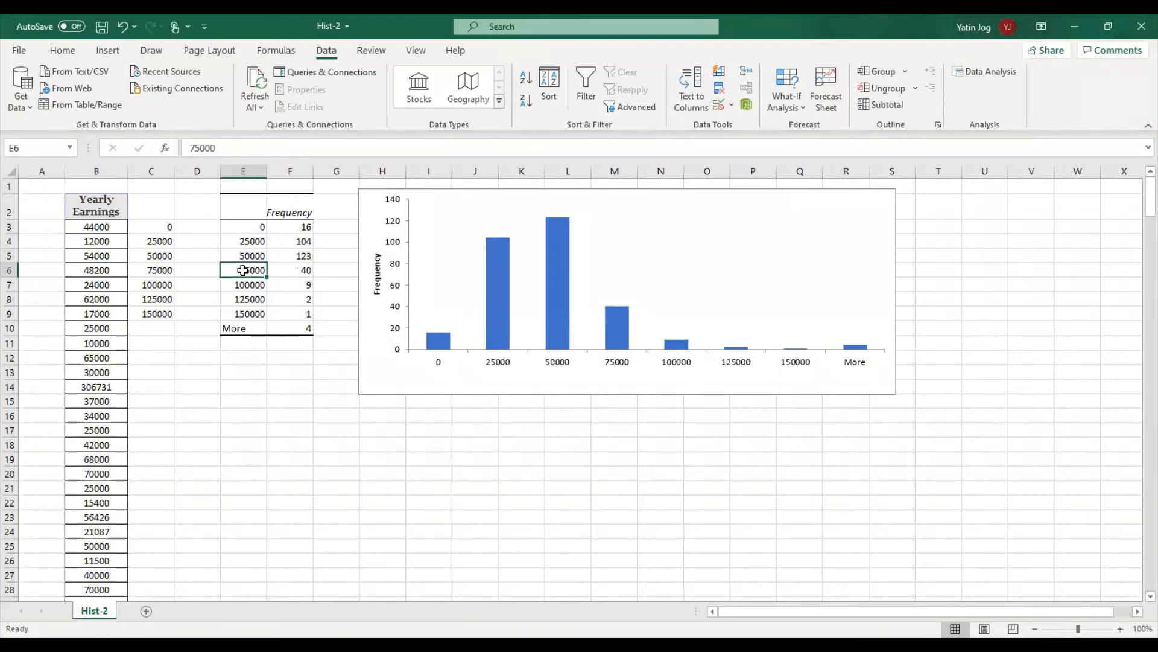
{"action": "left_click", "coordinate": [292, 283]}
{"action": "left_click", "coordinate": [257, 286]}
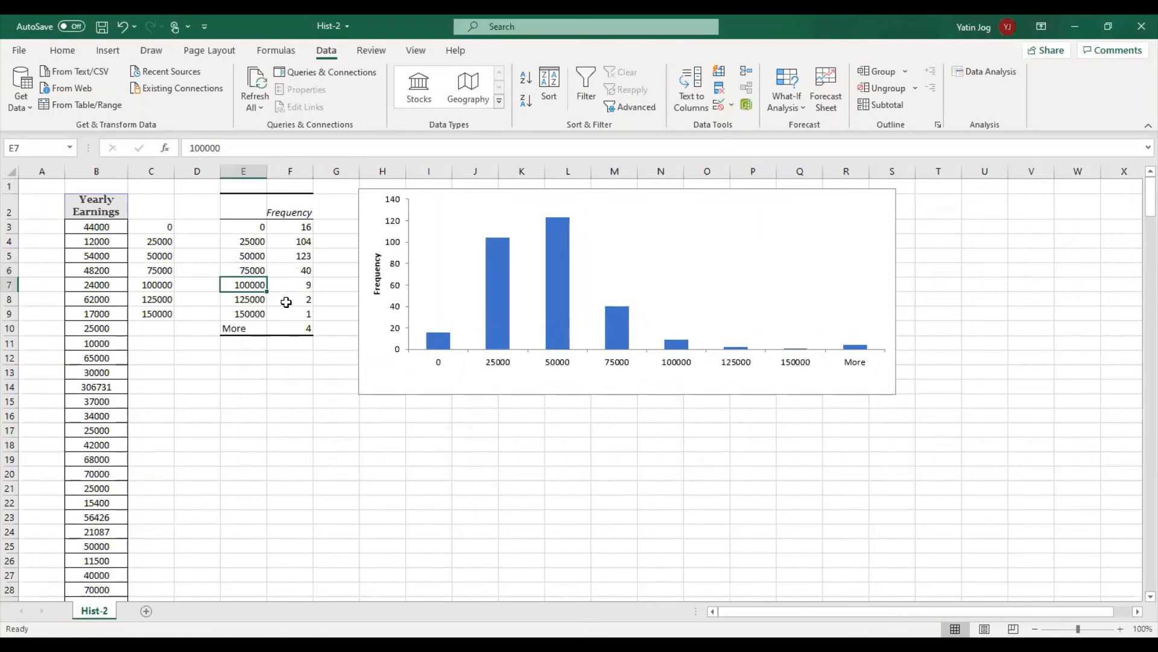
{"action": "left_click", "coordinate": [286, 301]}
{"action": "left_click", "coordinate": [251, 300]}
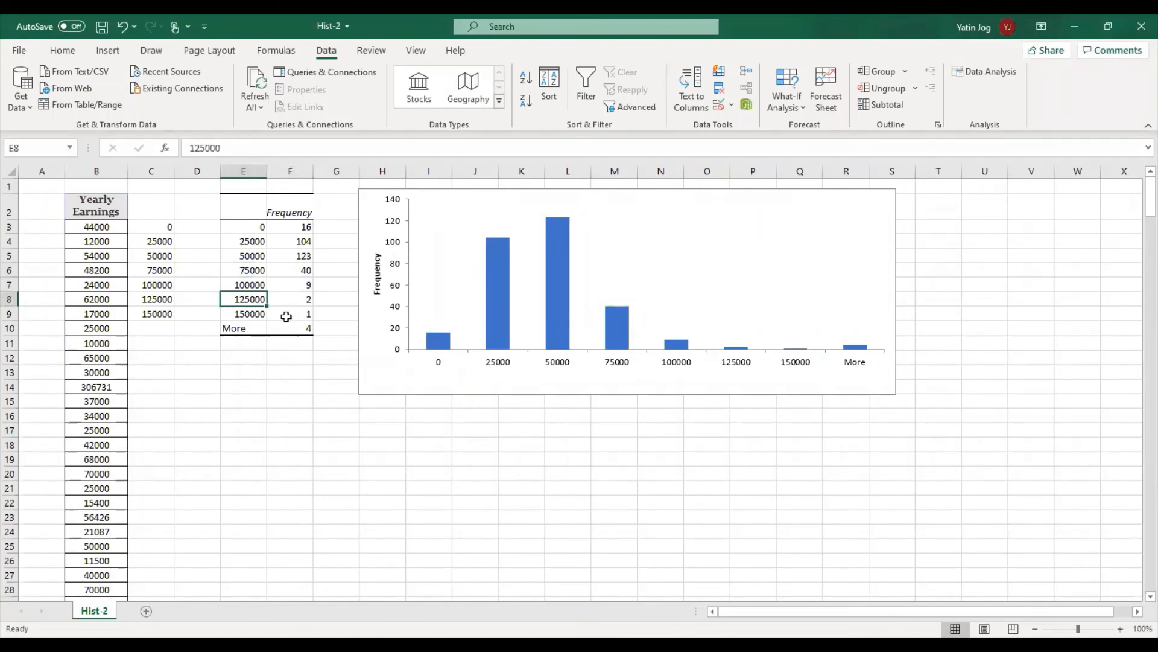
{"action": "left_click", "coordinate": [286, 312]}
{"action": "left_click", "coordinate": [256, 314]}
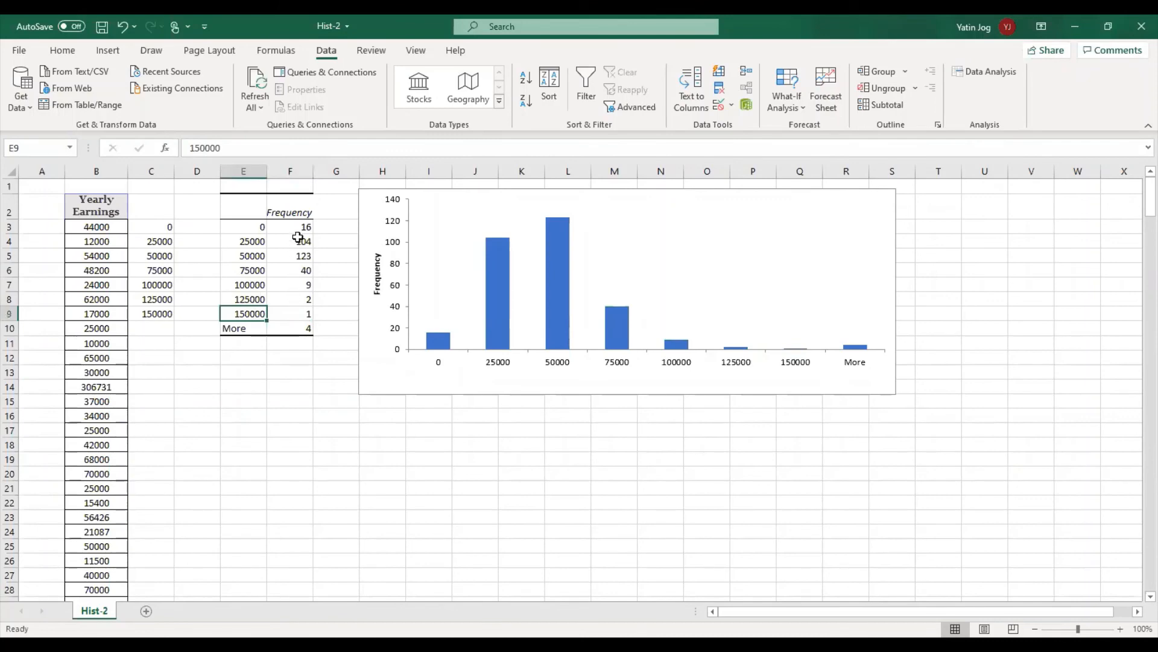
Compare the frequencies of the regular bins with the More category for earnings beyond the 150000 bin
{"action": "left_click_drag", "start_coordinate": [299, 241], "coordinate": [289, 336]}
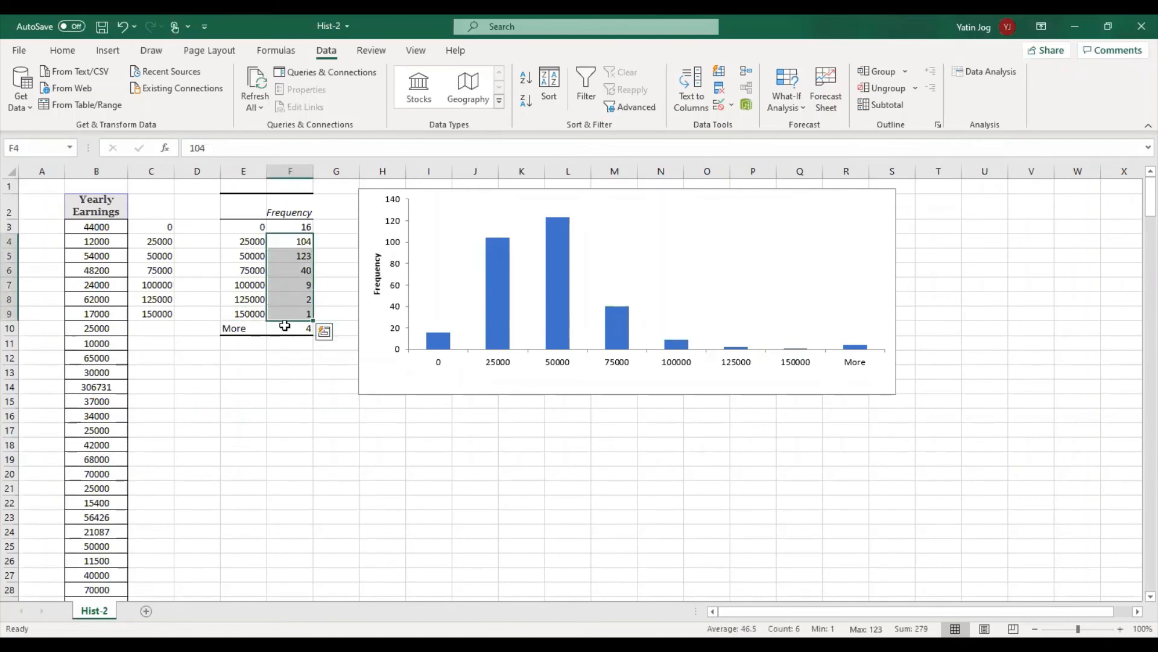
{"action": "left_click", "coordinate": [284, 326]}
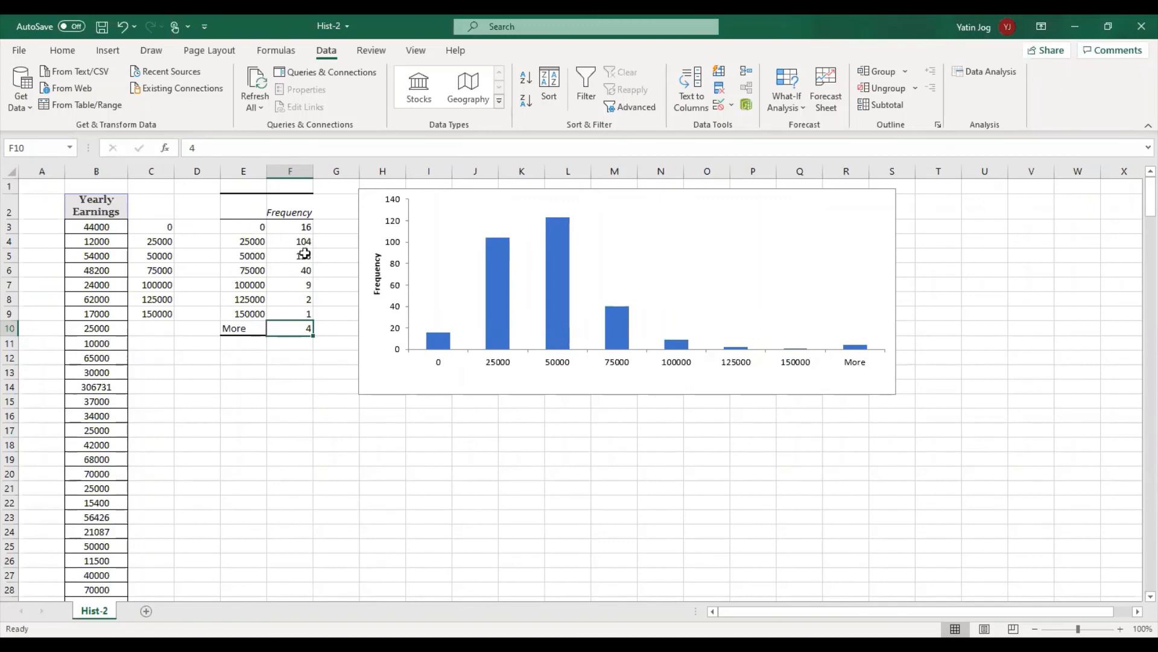
{"action": "left_click_drag", "start_coordinate": [304, 248], "coordinate": [304, 269]}
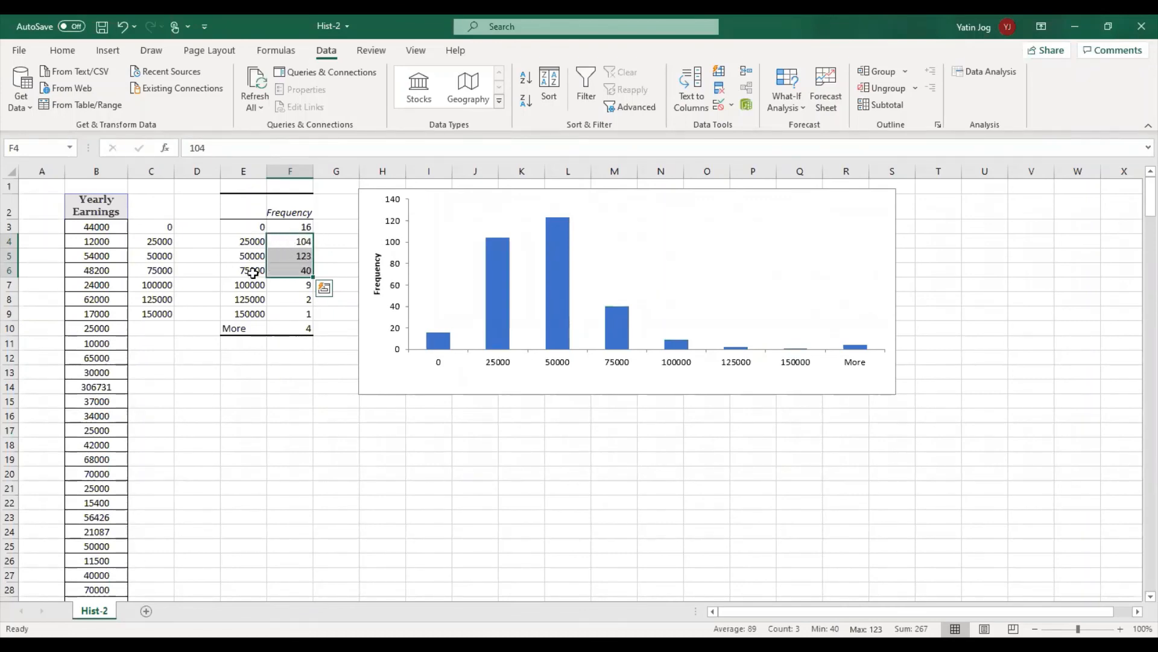
{"action": "left_click", "coordinate": [292, 329]}
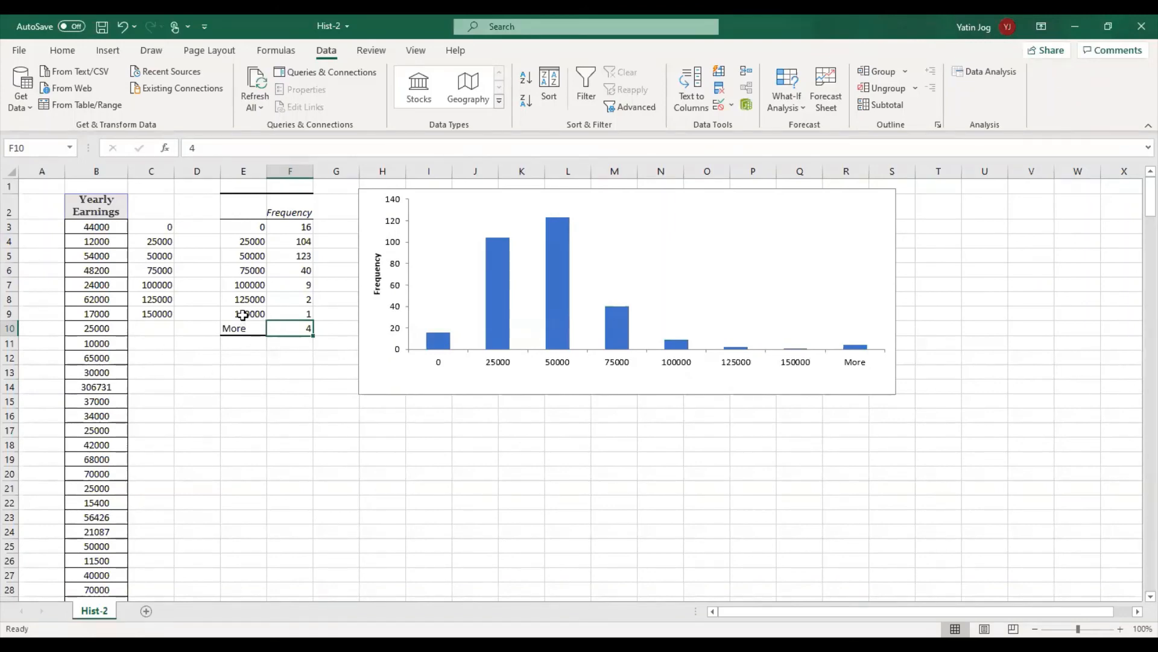
{"action": "left_click", "coordinate": [243, 314]}
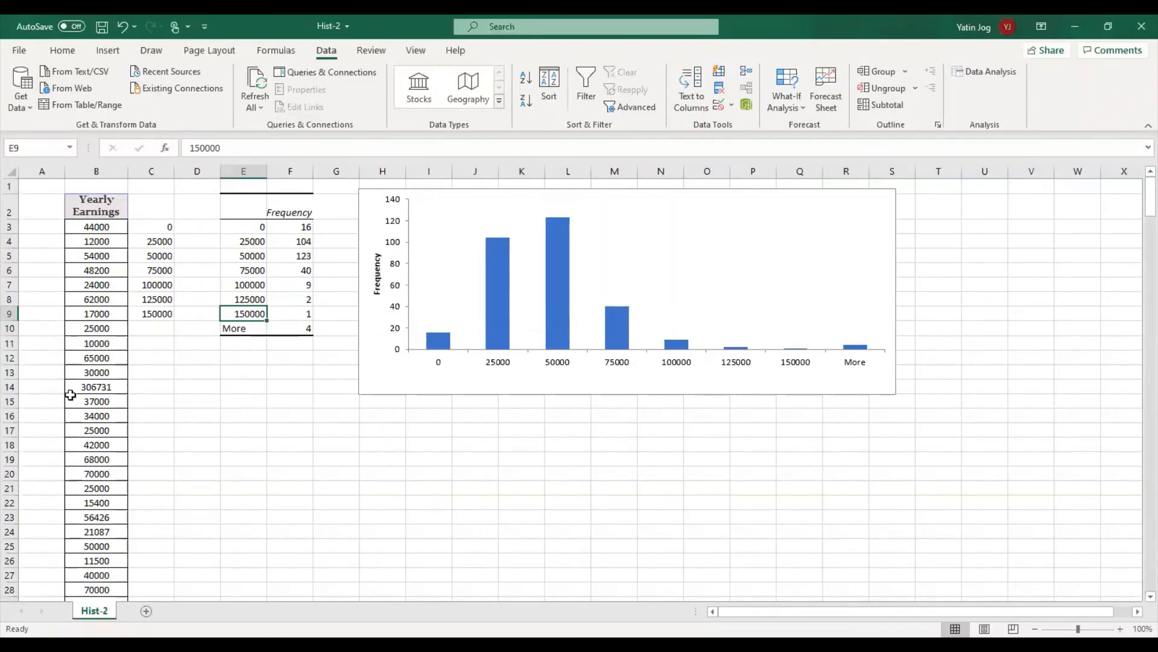
Replace the outlier earnings above 150000 in the Yearly Earnings column with 0, including cells B14 and B207
{"action": "left_click", "coordinate": [93, 388]}
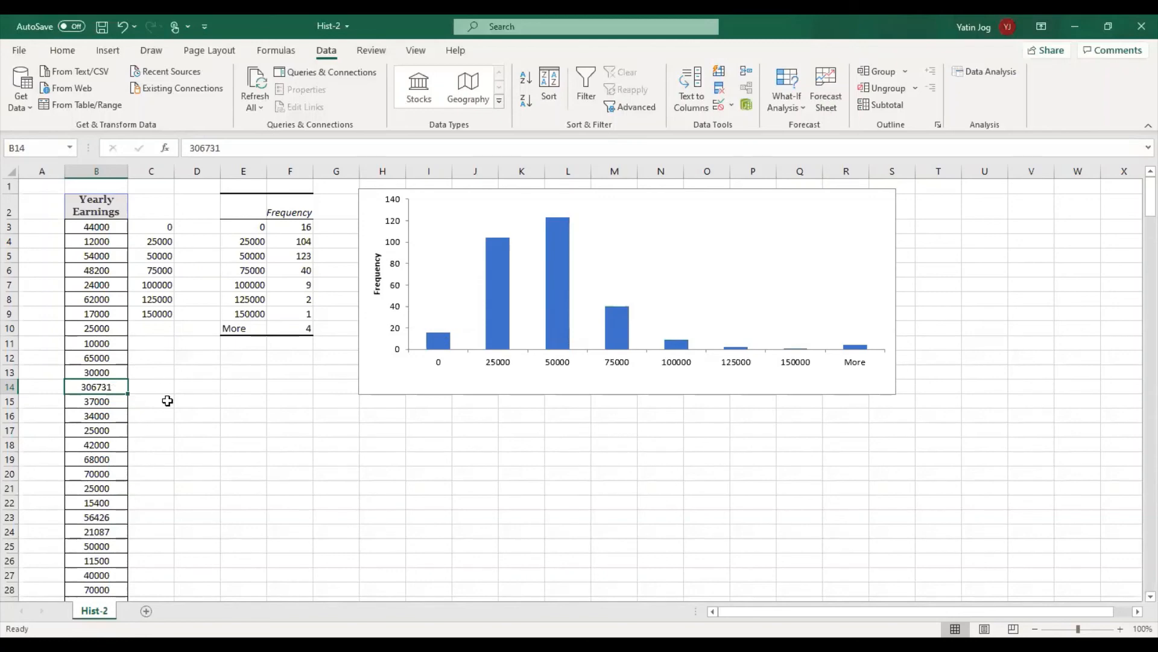
{"action": "type", "text": "0"}
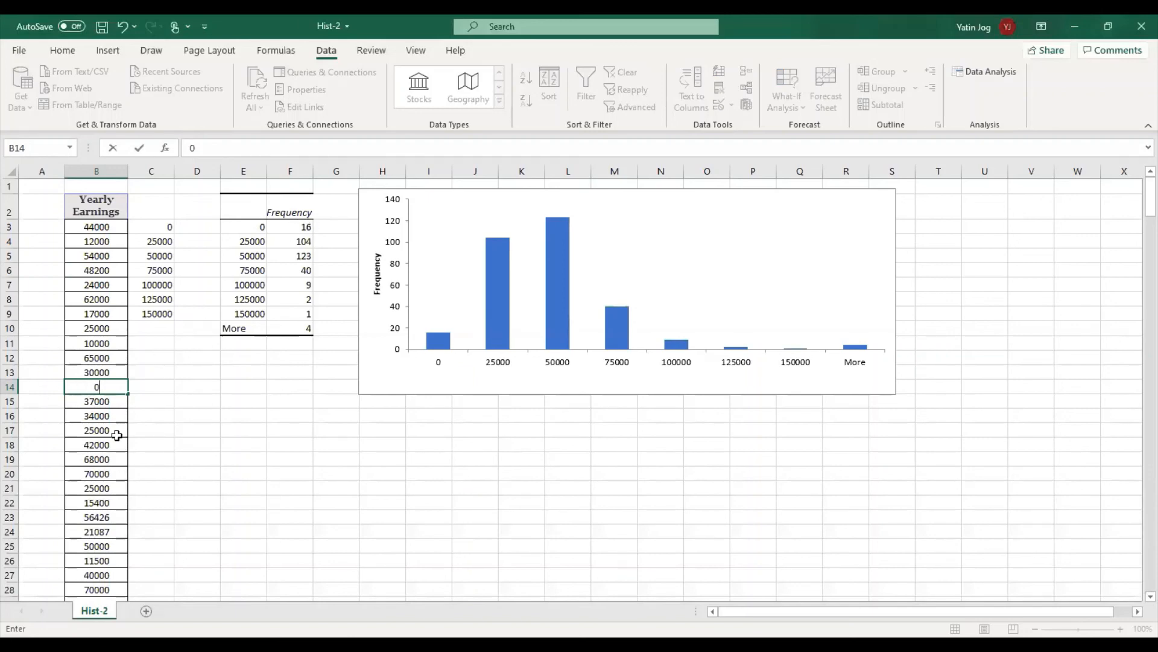
{"action": "scroll", "coordinate": [117, 435], "scroll_direction": "down", "scroll_amount": 3}
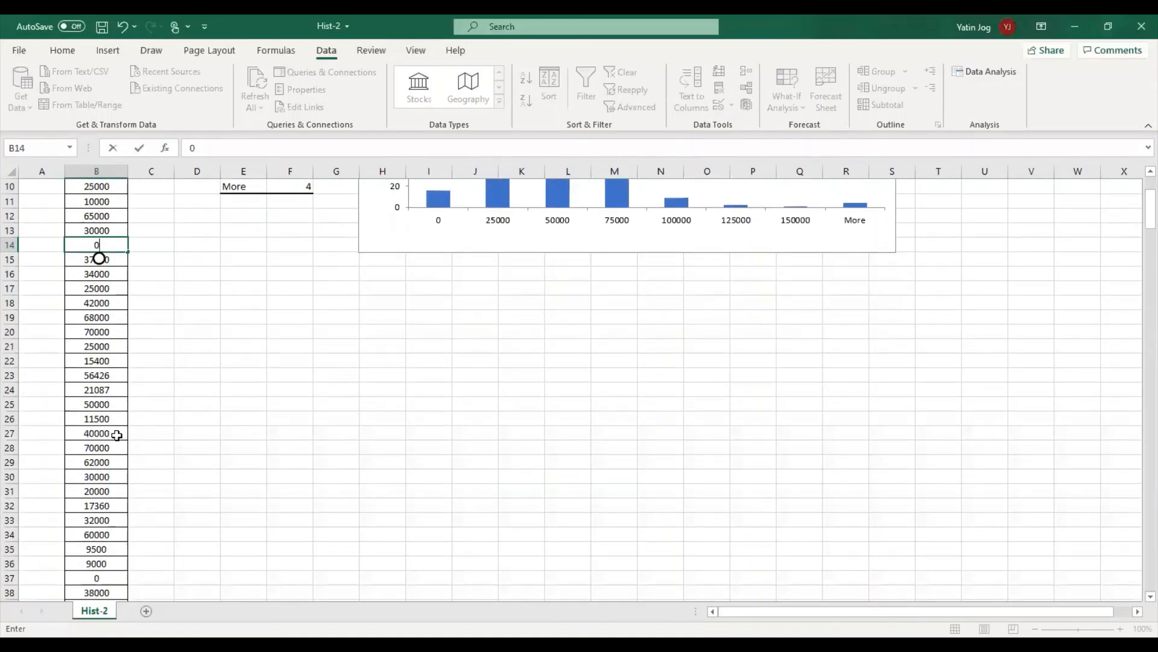
{"action": "scroll", "coordinate": [116, 435], "scroll_direction": "down", "scroll_amount": 2}
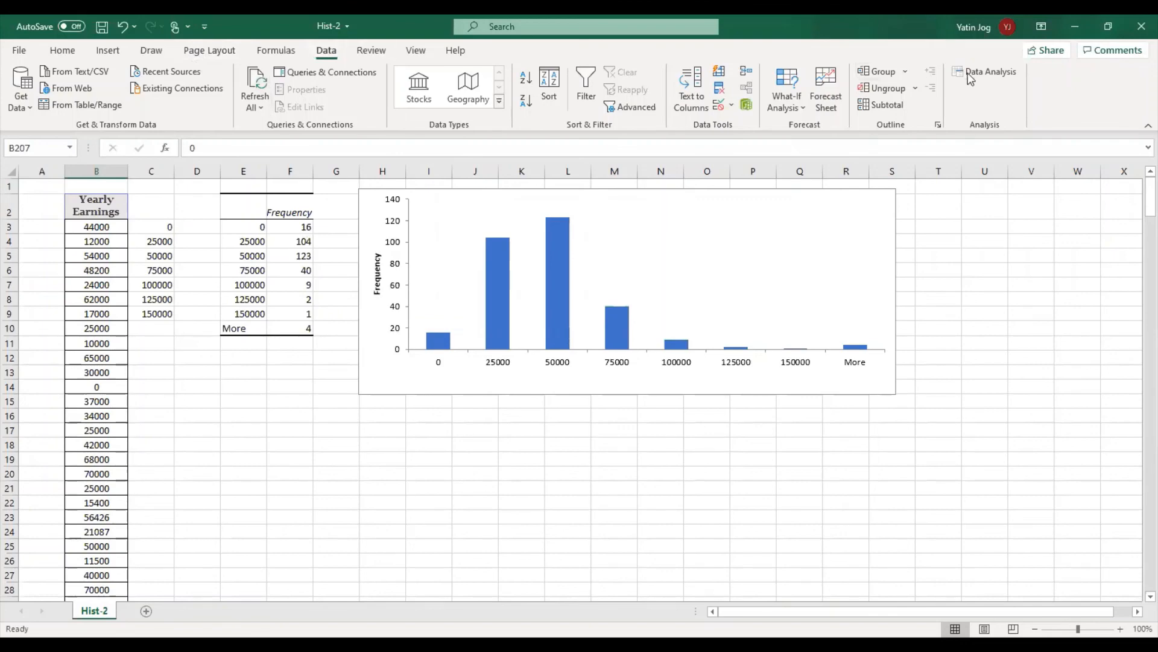
Rerun the Histogram analysis with input $B$2:$B$301 and bins $C$2:$C$9, sending labelled output and a chart to $E$17
{"action": "left_click", "coordinate": [970, 78]}
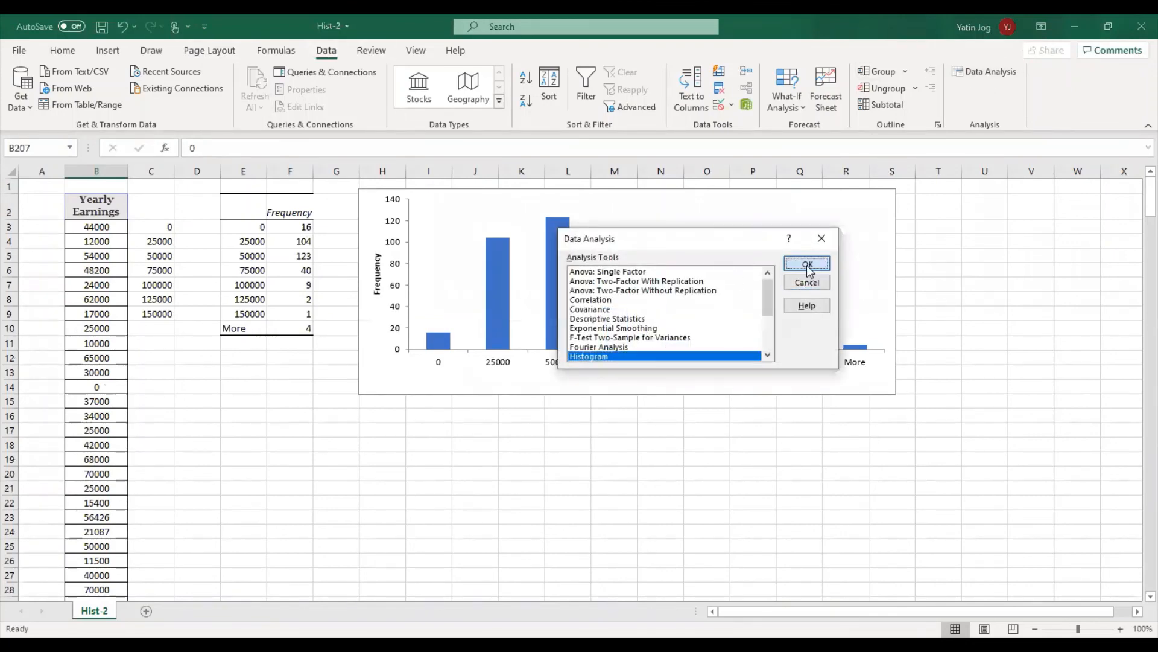
{"action": "left_click", "coordinate": [808, 265]}
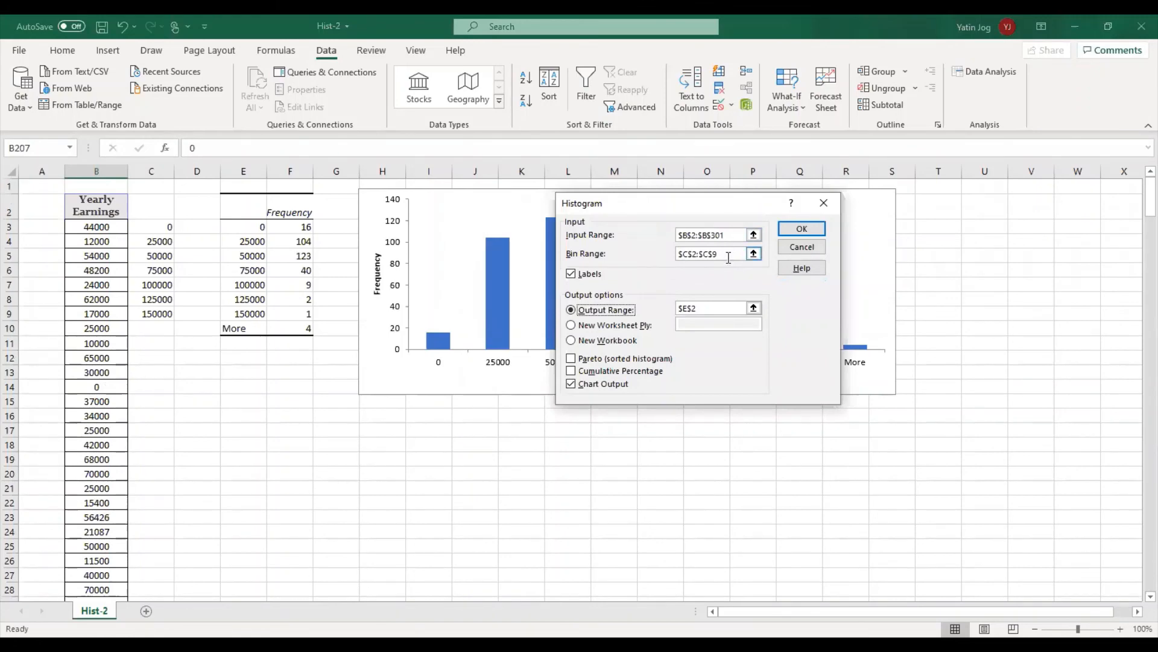
{"action": "left_click_drag", "start_coordinate": [707, 308], "coordinate": [670, 314]}
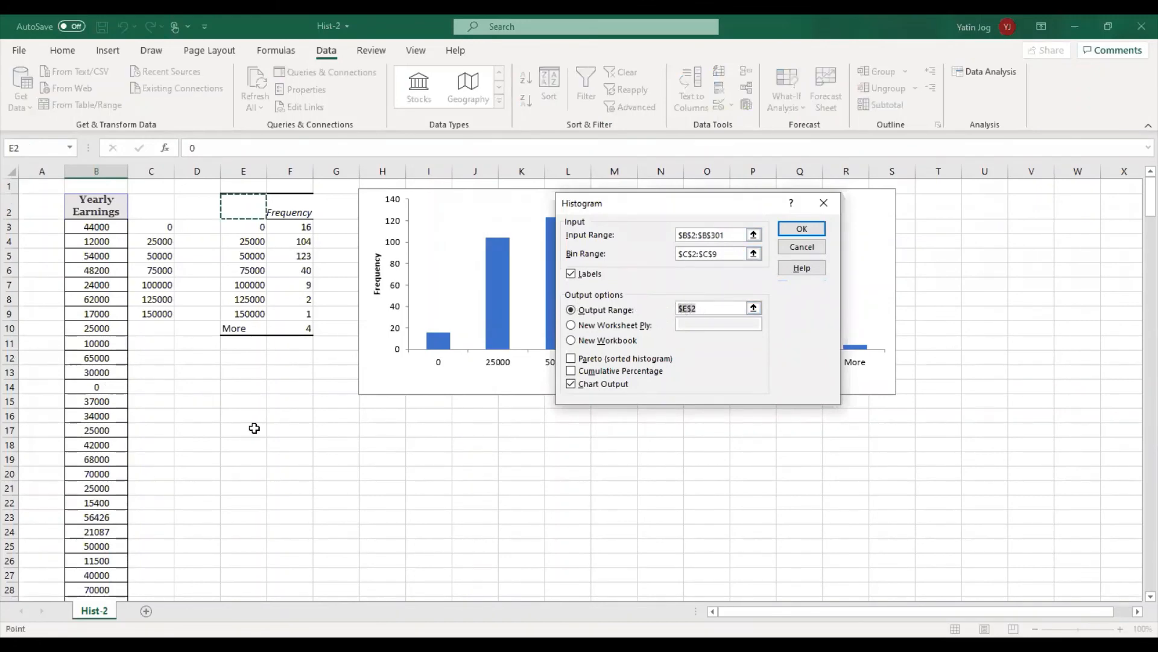
{"action": "left_click", "coordinate": [253, 428]}
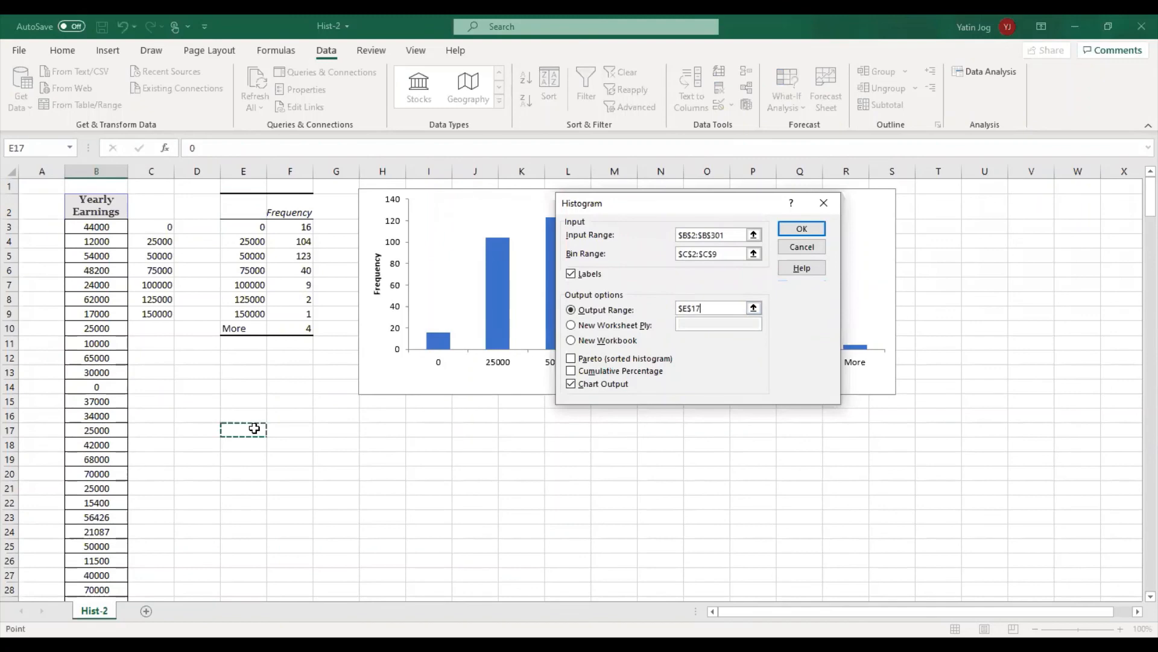
{"action": "left_click", "coordinate": [811, 227]}
{"action": "scroll", "coordinate": [763, 457], "scroll_direction": "down", "scroll_amount": 1}
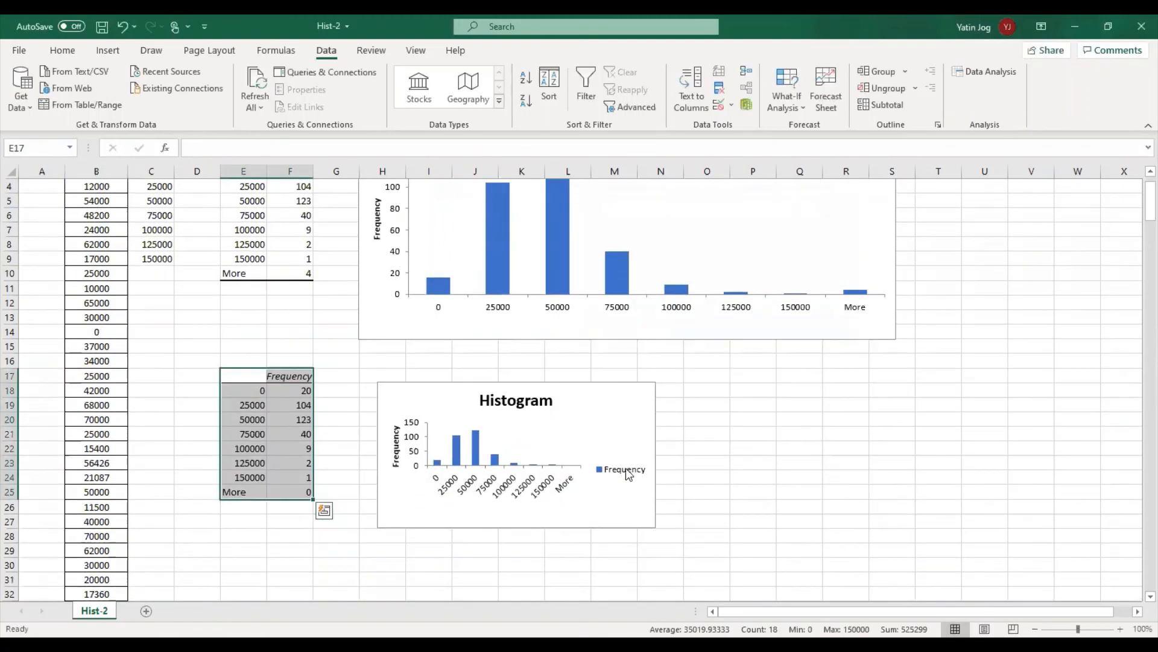
Remove the legend and the Histogram title from the second chart and enlarge it to span roughly columns H to S
{"action": "left_click", "coordinate": [563, 415]}
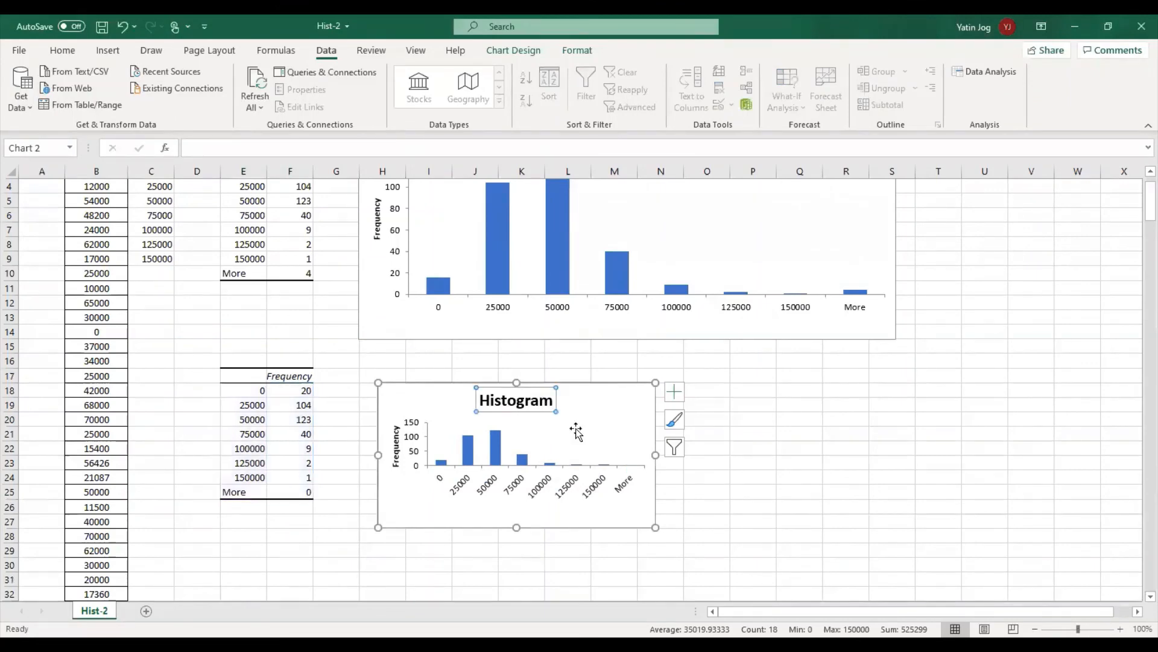
{"action": "left_click_drag", "start_coordinate": [655, 528], "coordinate": [896, 555]}
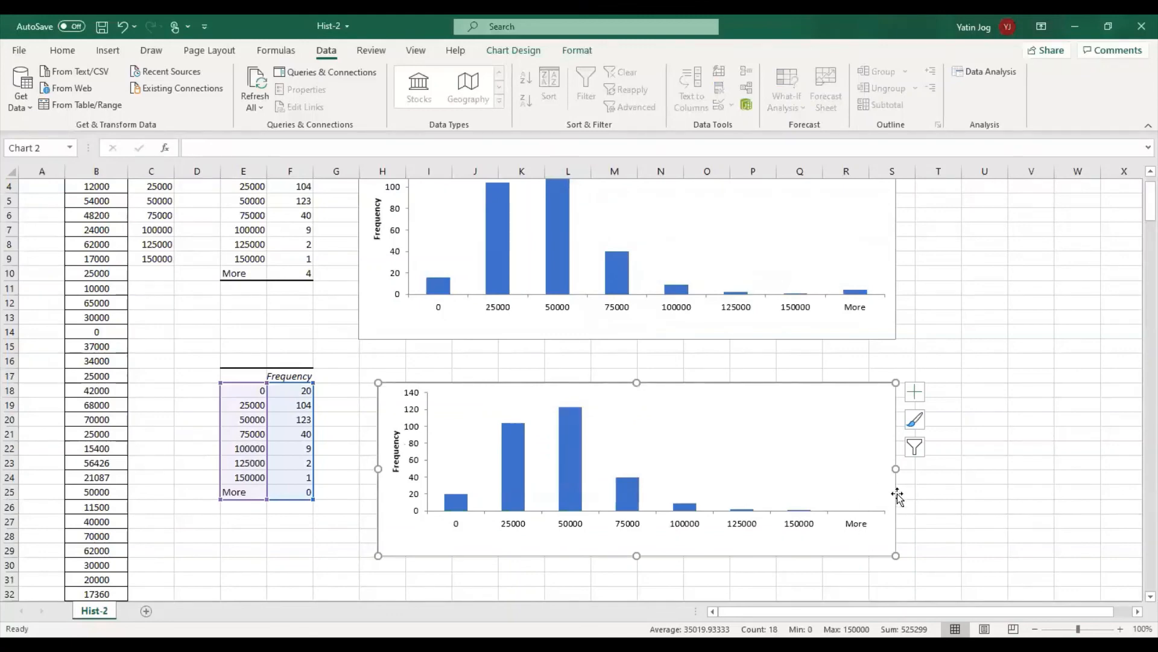
{"action": "left_click", "coordinate": [1028, 478]}
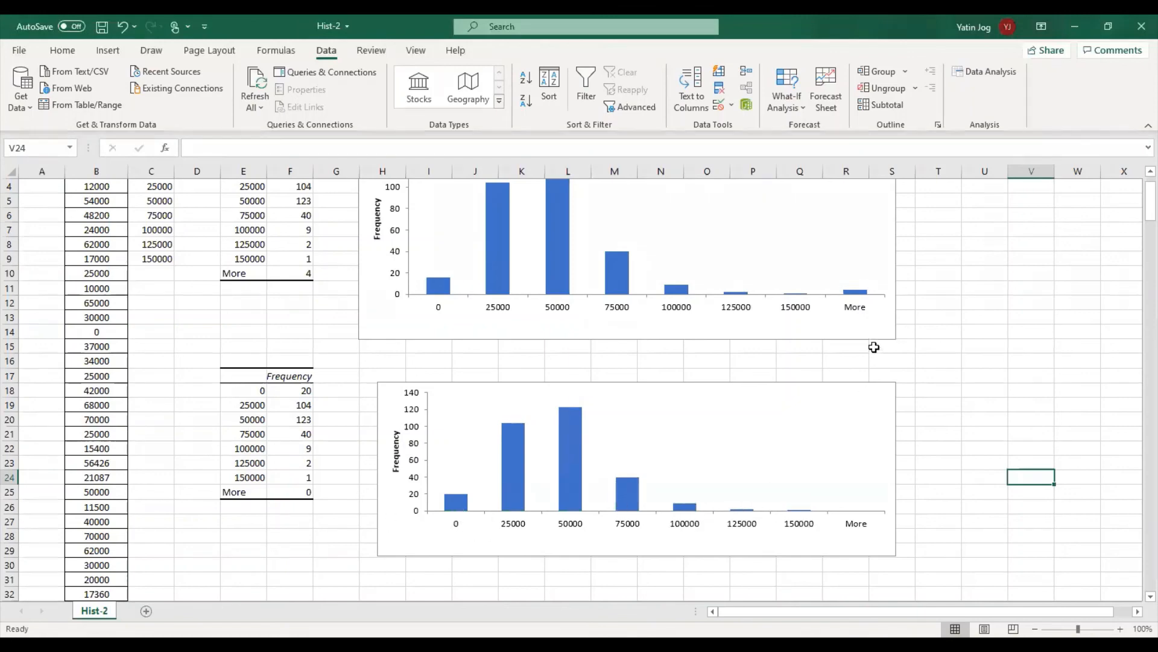
{"action": "scroll", "coordinate": [851, 371], "scroll_direction": "up", "scroll_amount": 1}
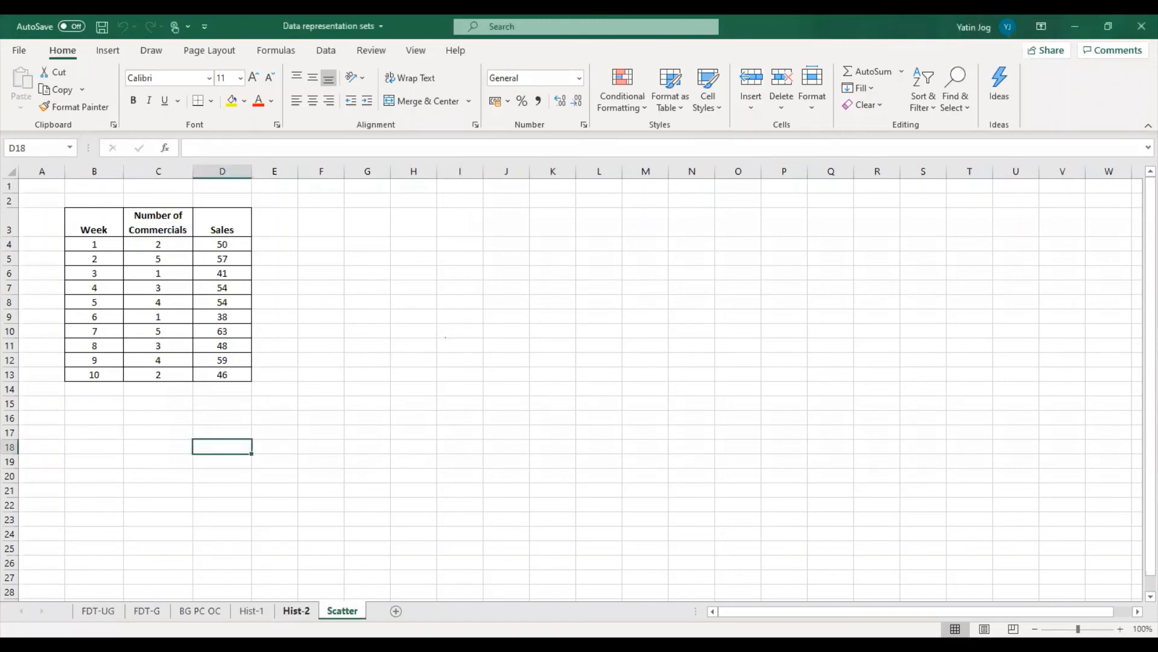
In the Data representation sets workbook, check the frequencies of the 0 bin and the More category on the Hist-2 sheet
{"action": "left_click", "coordinate": [296, 611]}
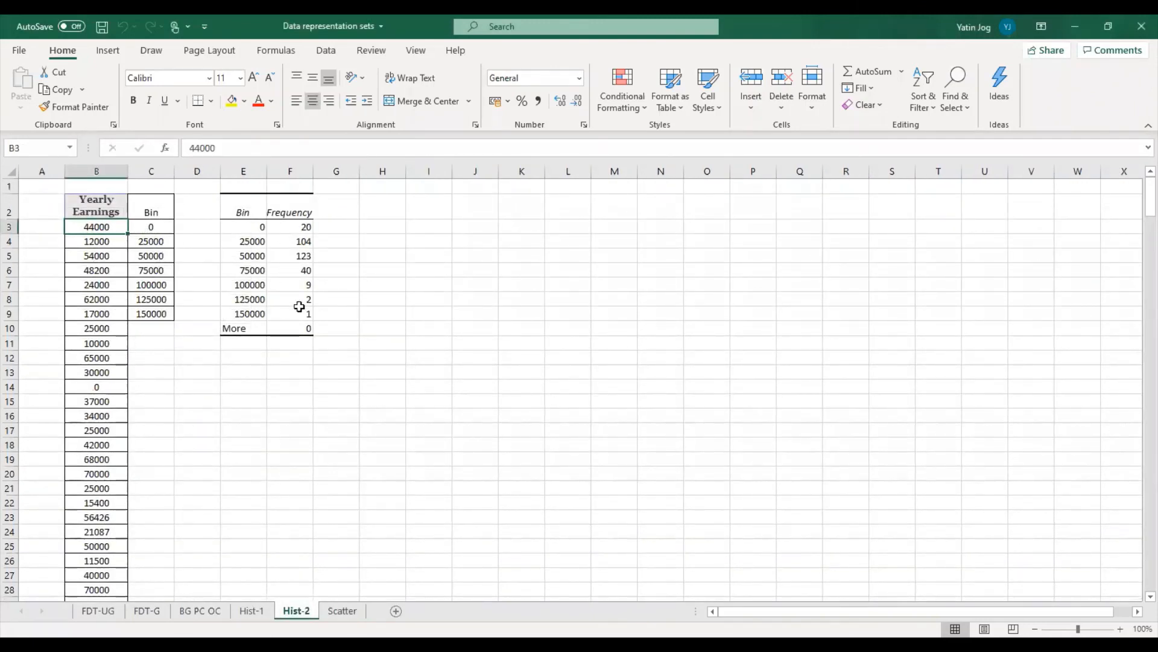
{"action": "left_click", "coordinate": [292, 226]}
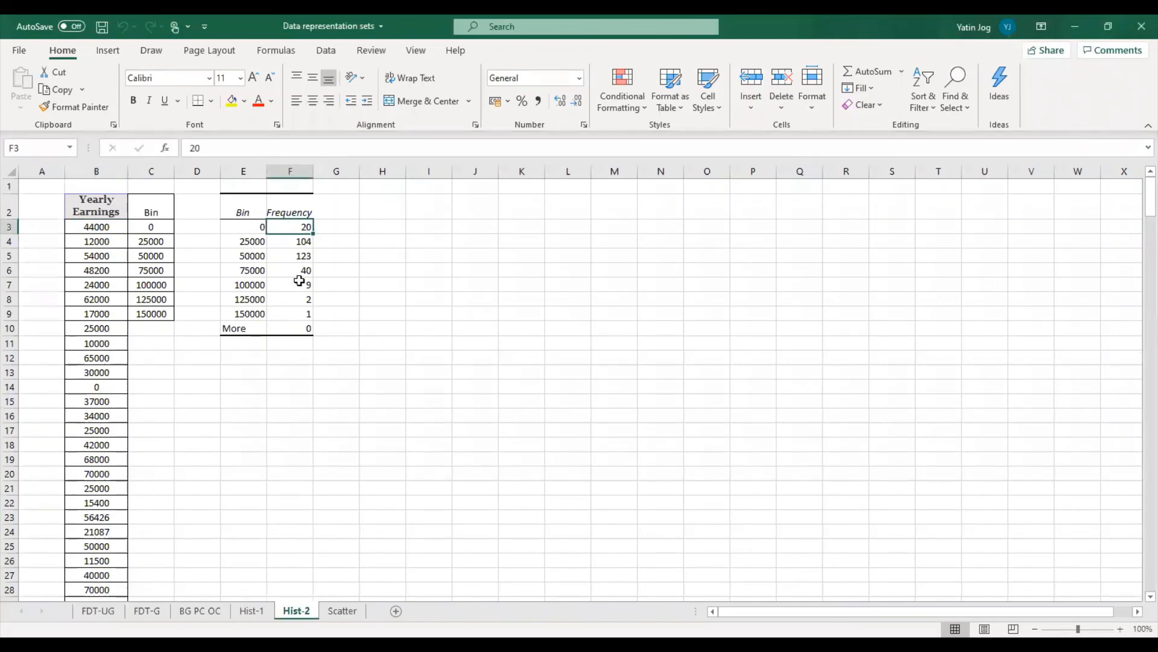
{"action": "left_click", "coordinate": [282, 329]}
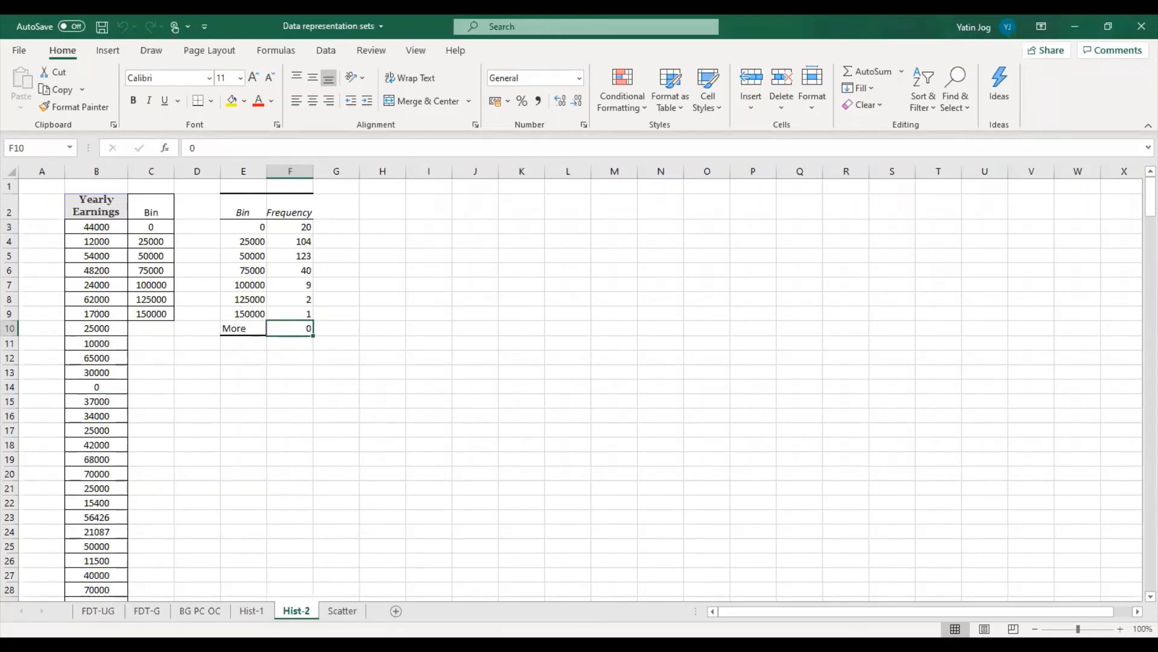
Review the Scatter sheet's table of weeks, number of commercials and sales, including the week numbers in B4:B13
{"action": "left_click", "coordinate": [342, 611]}
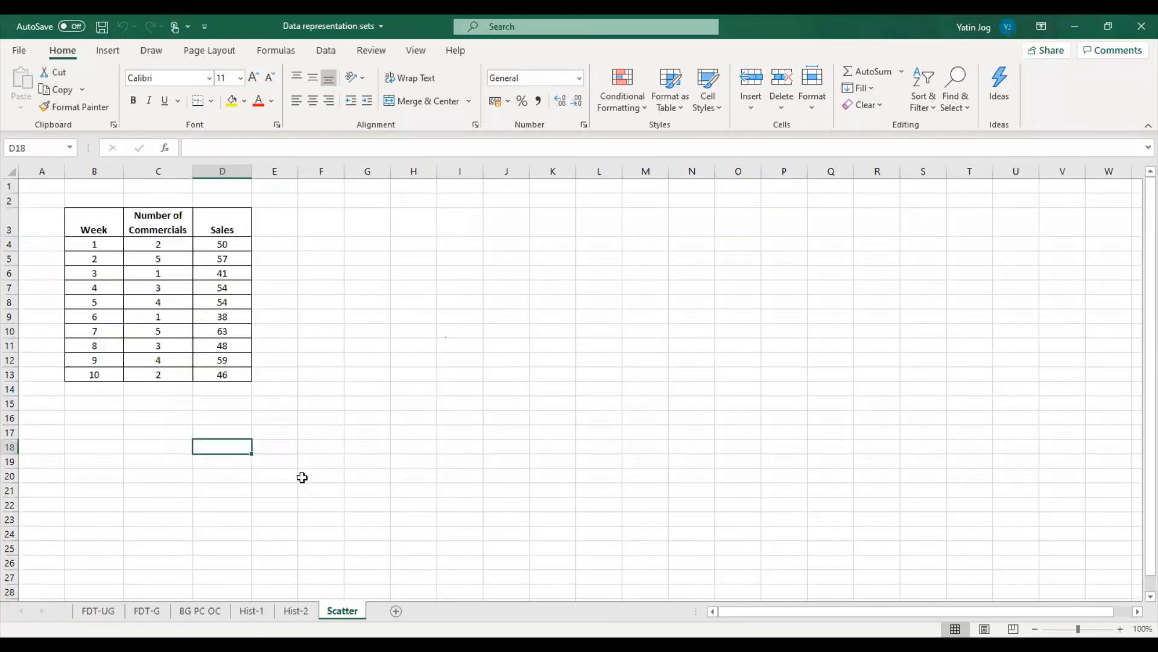
{"action": "left_click_drag", "start_coordinate": [94, 236], "coordinate": [235, 367]}
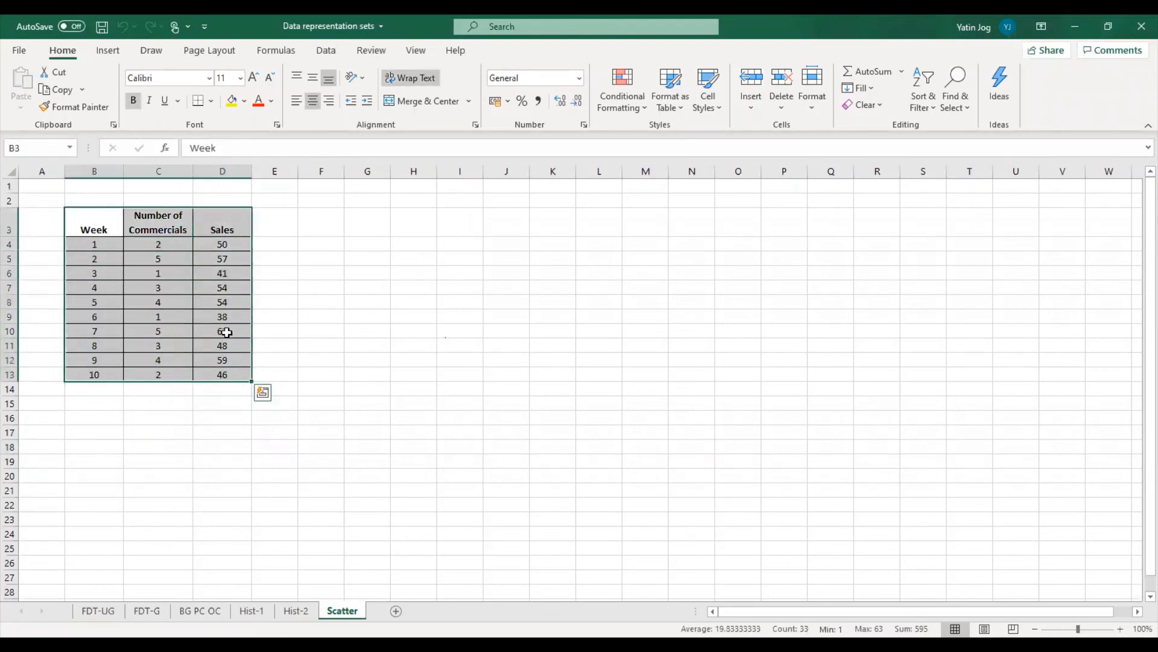
{"action": "left_click", "coordinate": [109, 246]}
{"action": "left_click_drag", "start_coordinate": [110, 245], "coordinate": [108, 373]}
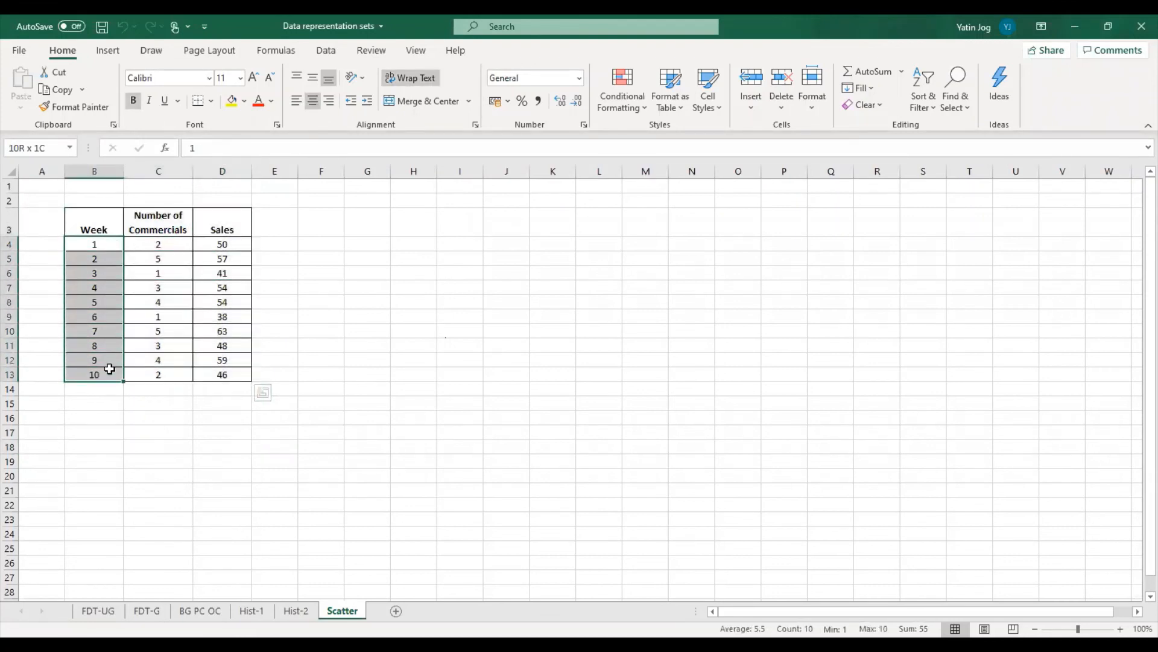
Examine the Number of Commercials values in C4:C13 and the Sales values in D4:D13
{"action": "left_click", "coordinate": [177, 250]}
{"action": "left_click_drag", "start_coordinate": [178, 250], "coordinate": [180, 389]}
{"action": "left_click_drag", "start_coordinate": [238, 242], "coordinate": [239, 375]}
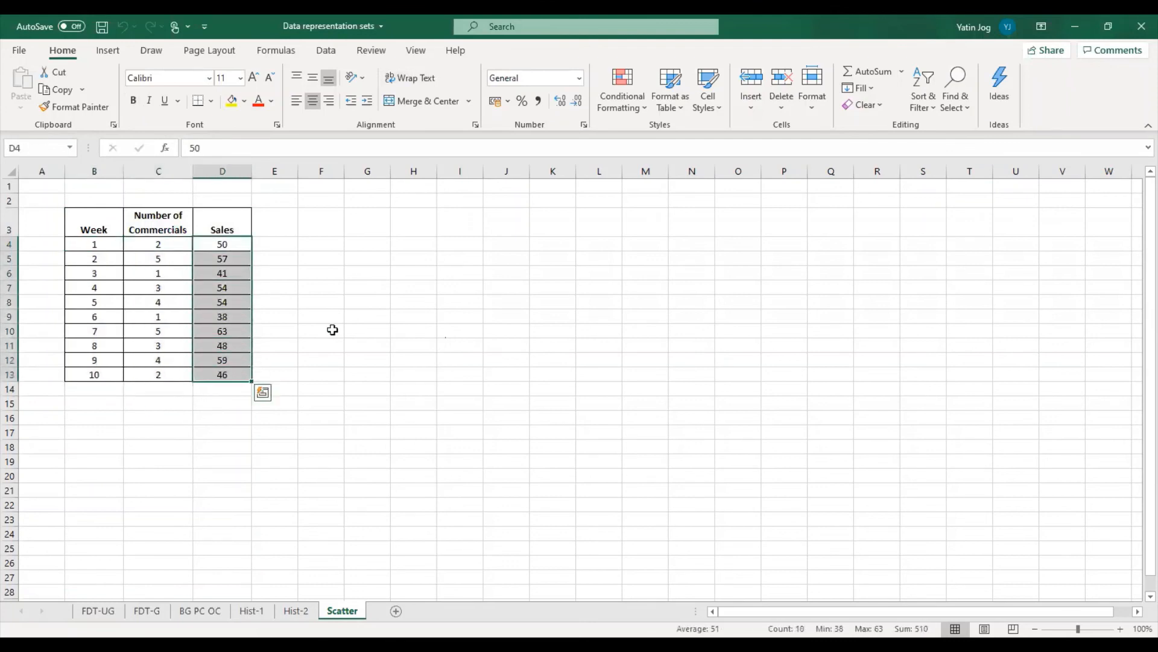
{"action": "left_click", "coordinate": [395, 307]}
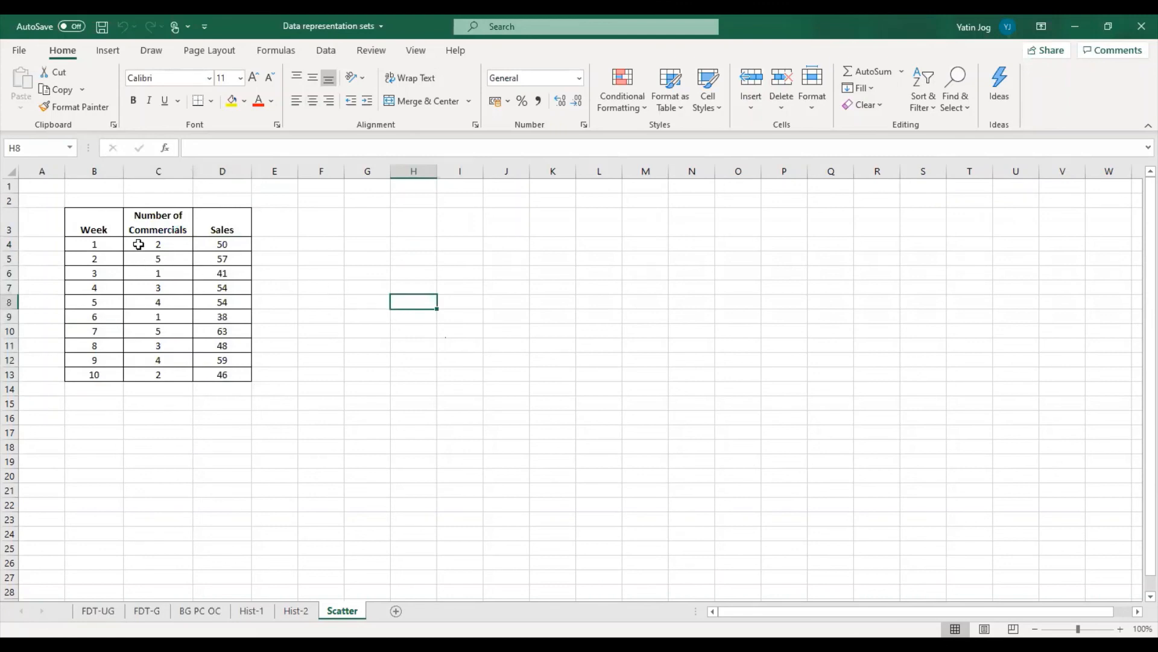
Insert a markers-only scatter chart from the commercials and sales values in C4:D13
{"action": "left_click_drag", "start_coordinate": [138, 244], "coordinate": [215, 373]}
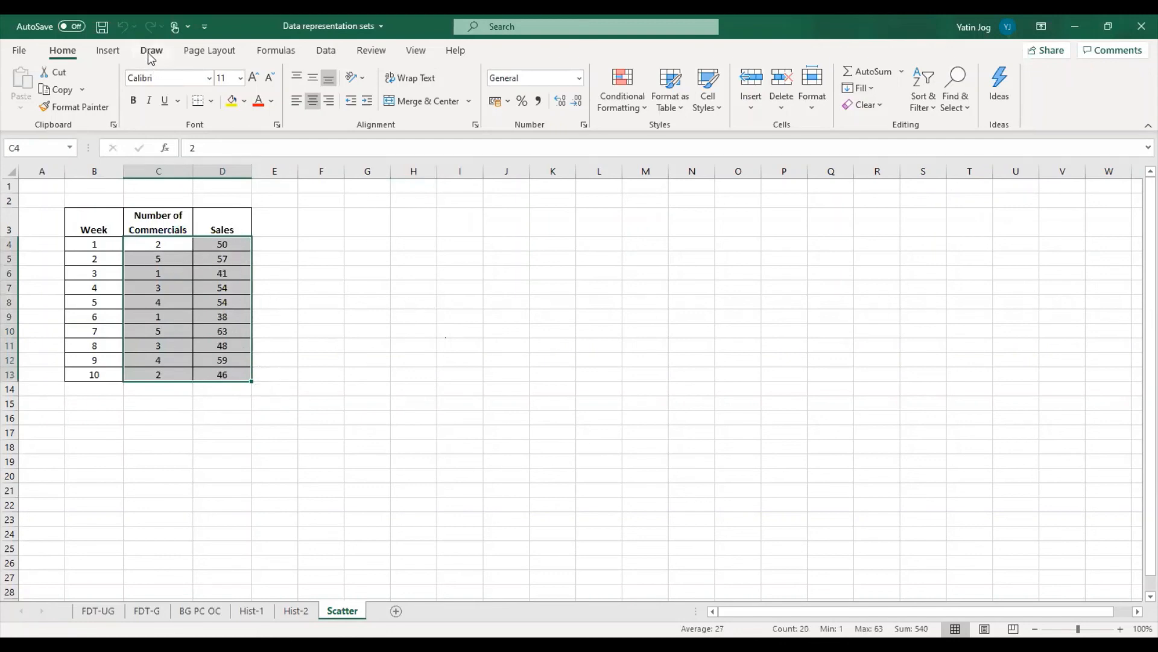
{"action": "left_click", "coordinate": [108, 51]}
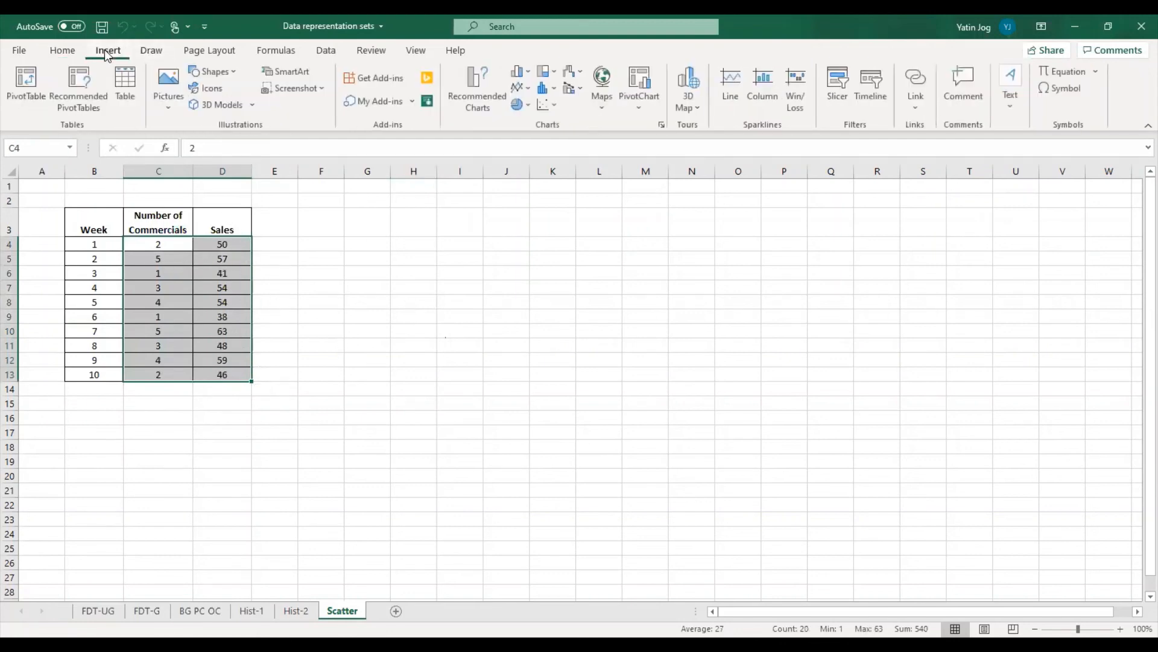
{"action": "left_click", "coordinate": [548, 104]}
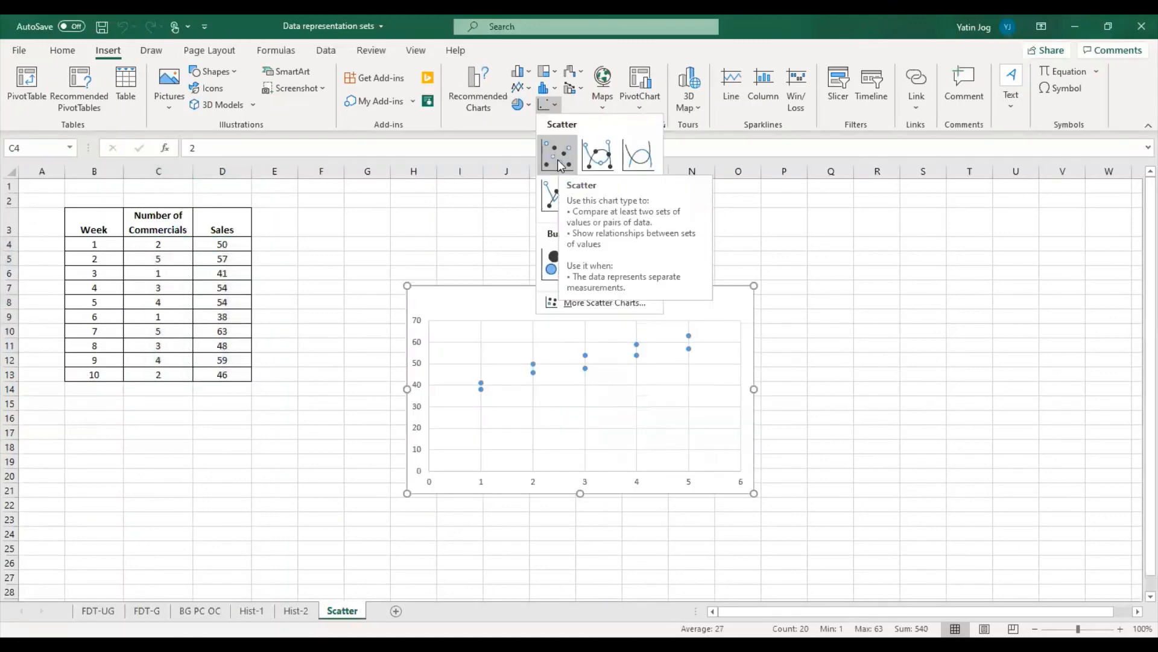
{"action": "left_click", "coordinate": [558, 158]}
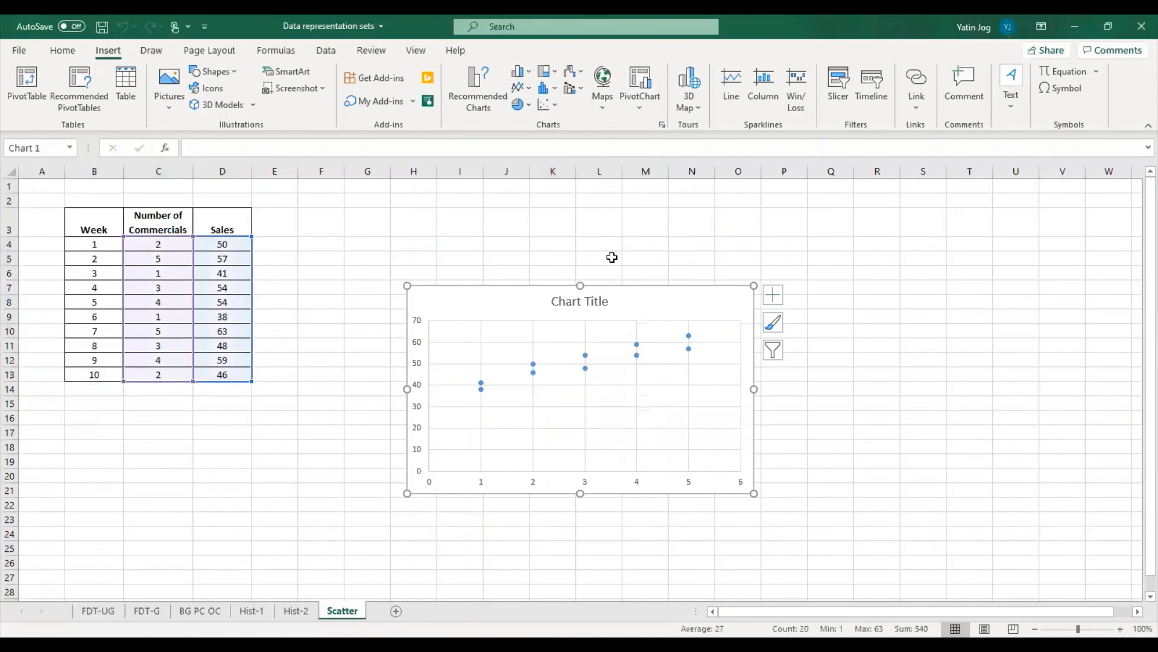
Remove the scatter chart's title, move the chart beside the table and enlarge it to span roughly E2 to P23
{"action": "left_click", "coordinate": [597, 301]}
{"action": "key", "text": "Delete"}
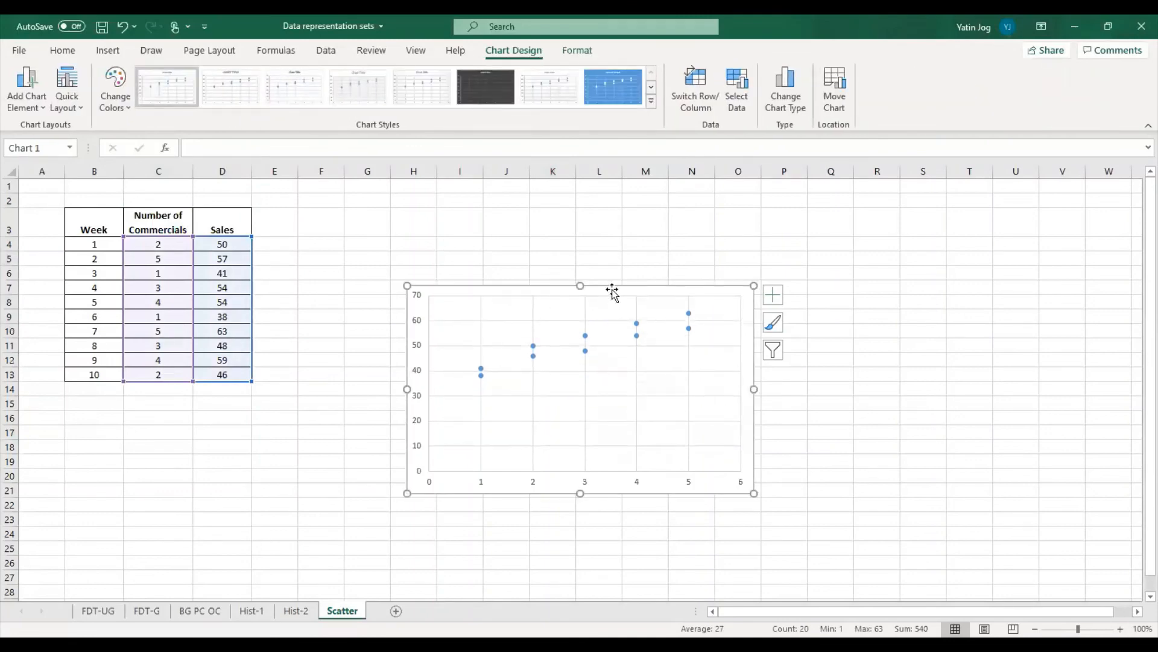
{"action": "left_click_drag", "start_coordinate": [606, 283], "coordinate": [466, 192]}
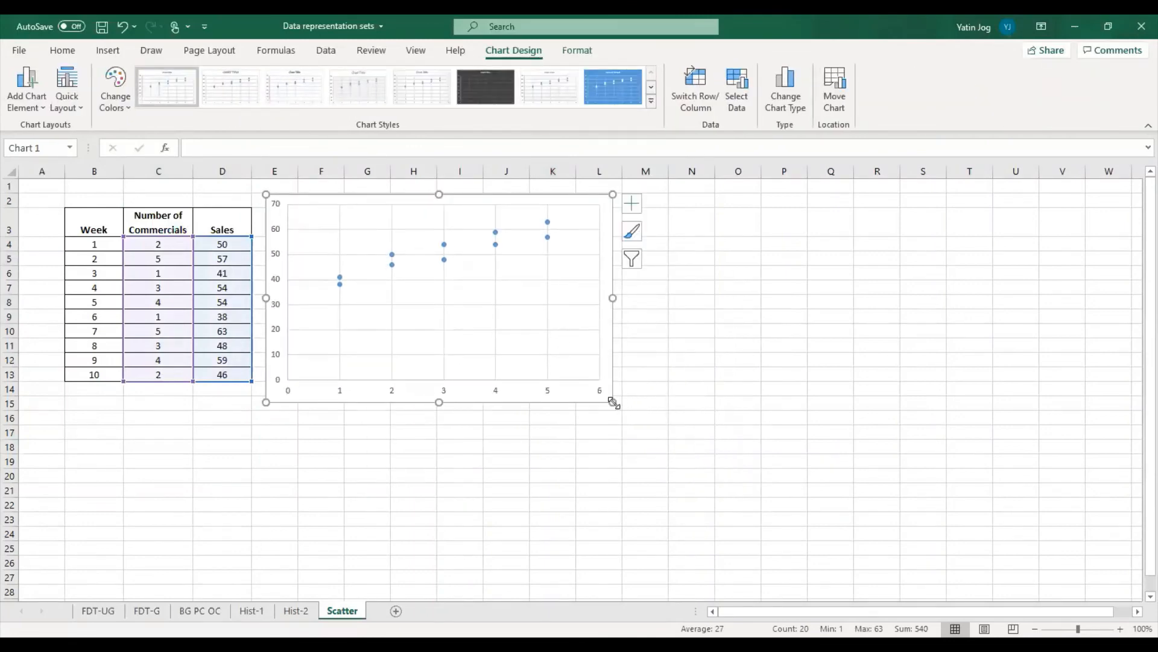
{"action": "left_click_drag", "start_coordinate": [611, 401], "coordinate": [776, 528]}
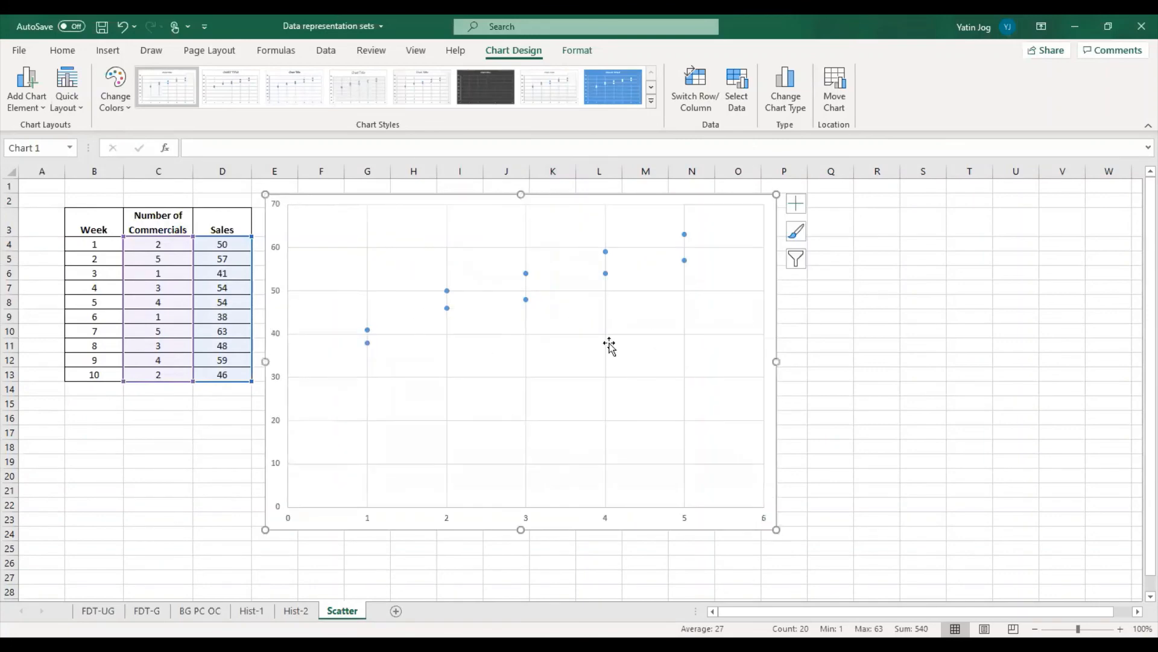
Set the minimum bound of the scatter chart's vertical axis to 35
{"action": "left_click", "coordinate": [276, 381]}
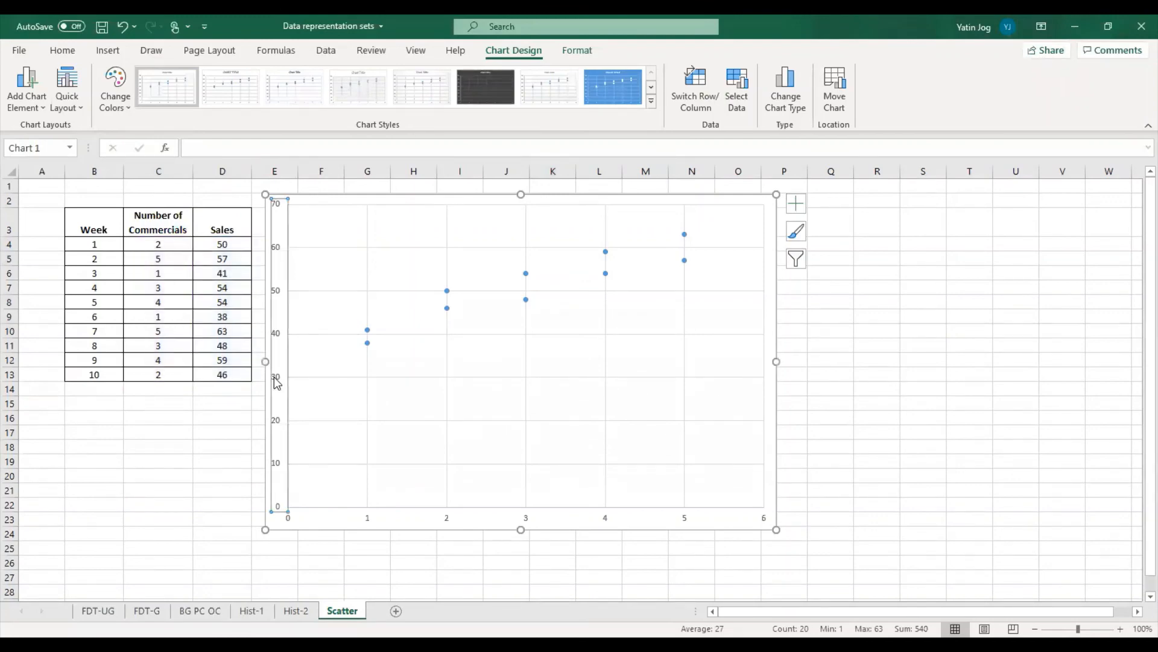
{"action": "right_click", "coordinate": [276, 382]}
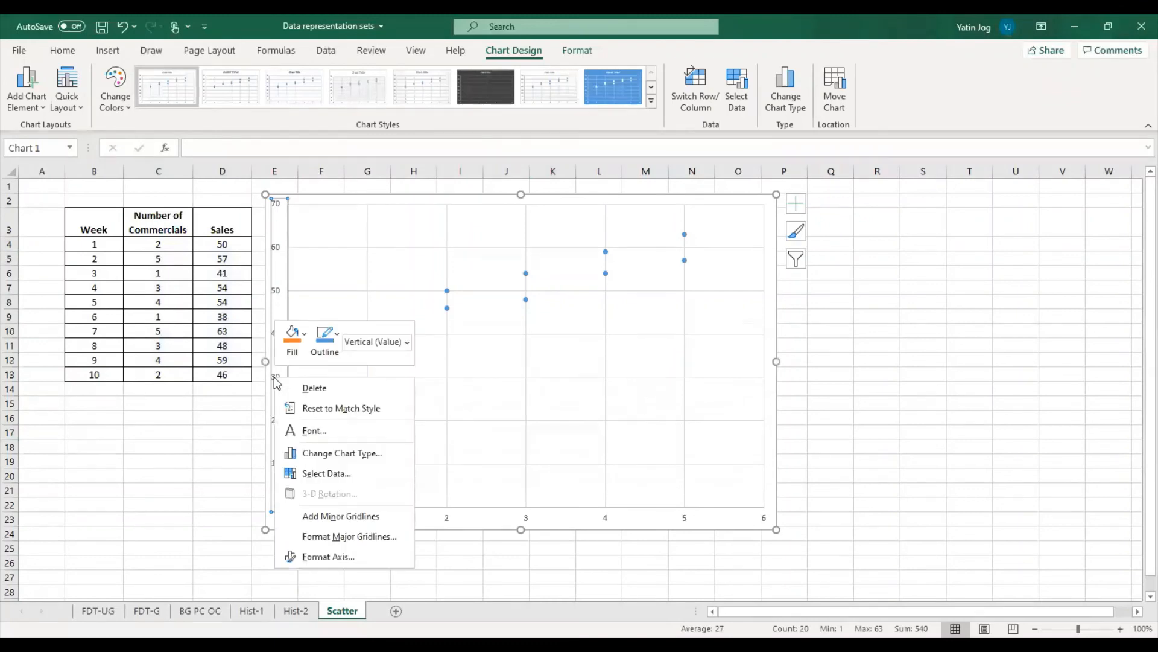
{"action": "left_click", "coordinate": [333, 555]}
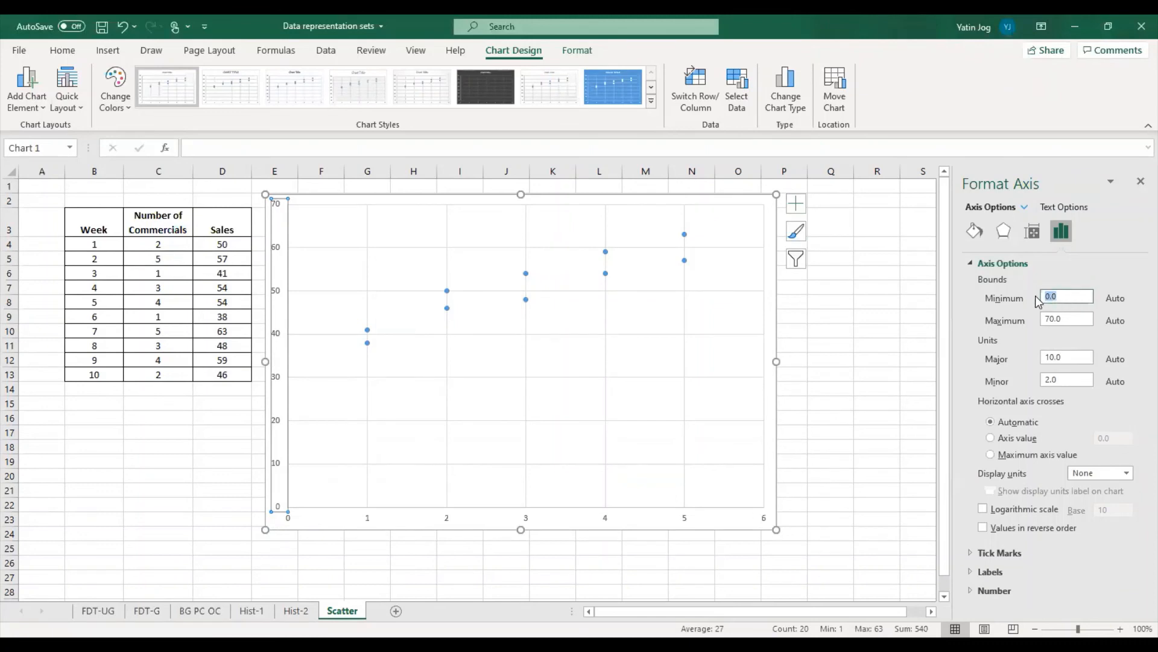
{"action": "type", "text": "35"}
{"action": "key", "text": "Return"}
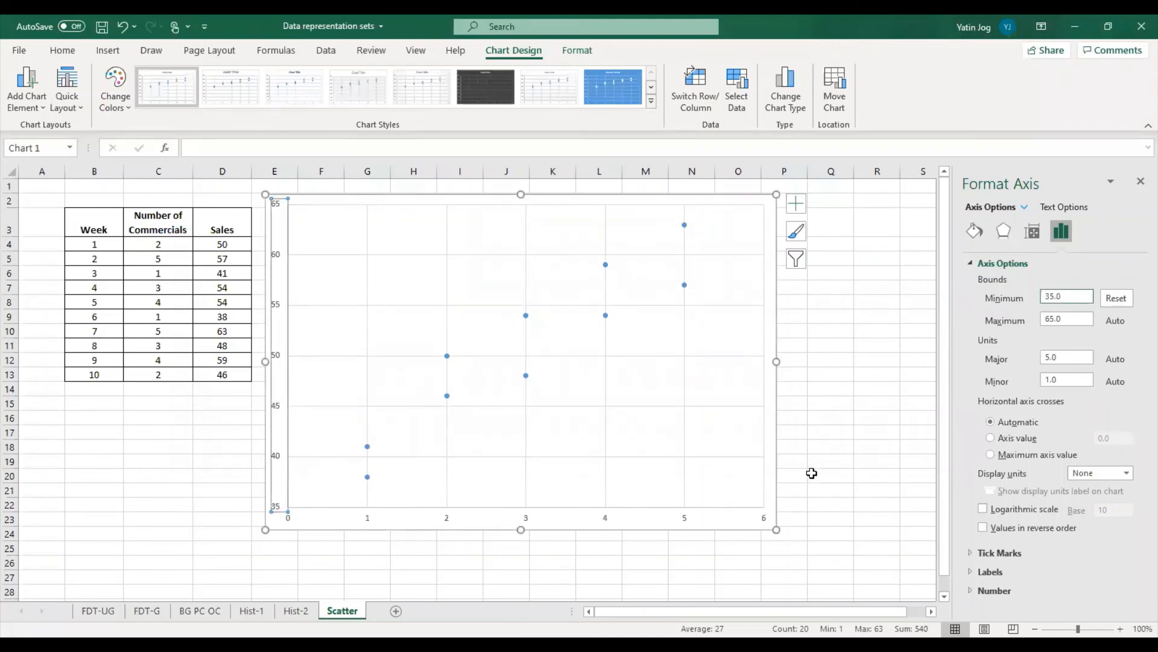
{"action": "left_click", "coordinate": [1140, 181]}
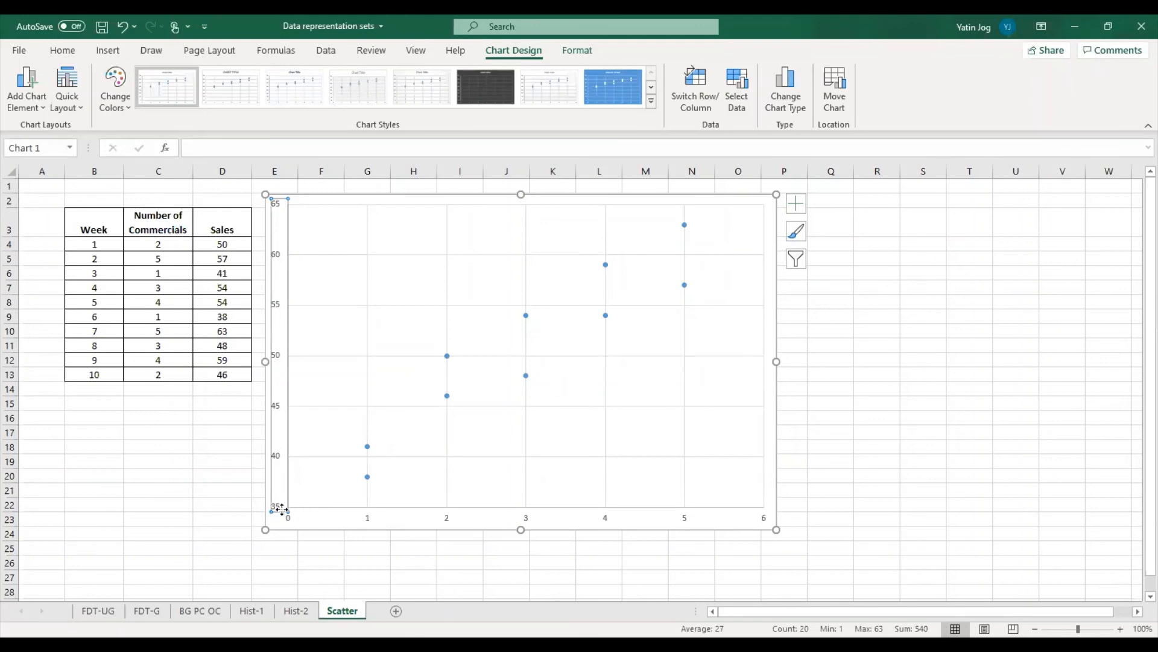
{"action": "left_click", "coordinate": [230, 492]}
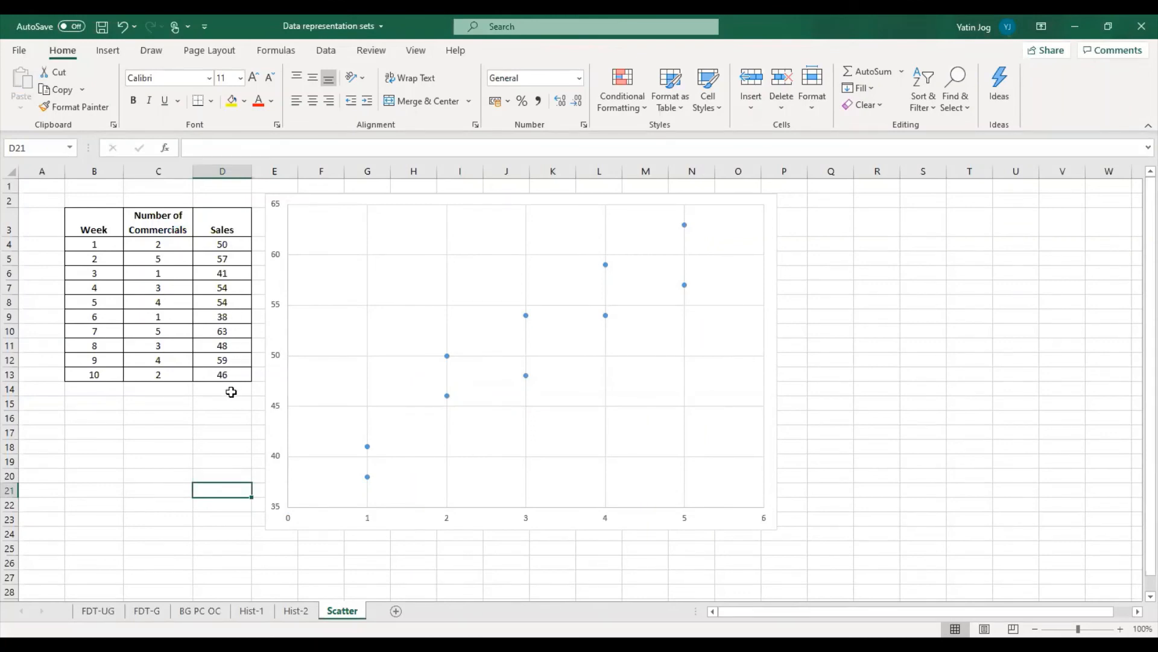
Add a linear trendline to the scatter points, displaying its equation and R-squared value on the chart
{"action": "mouse_move", "coordinate": [448, 361]}
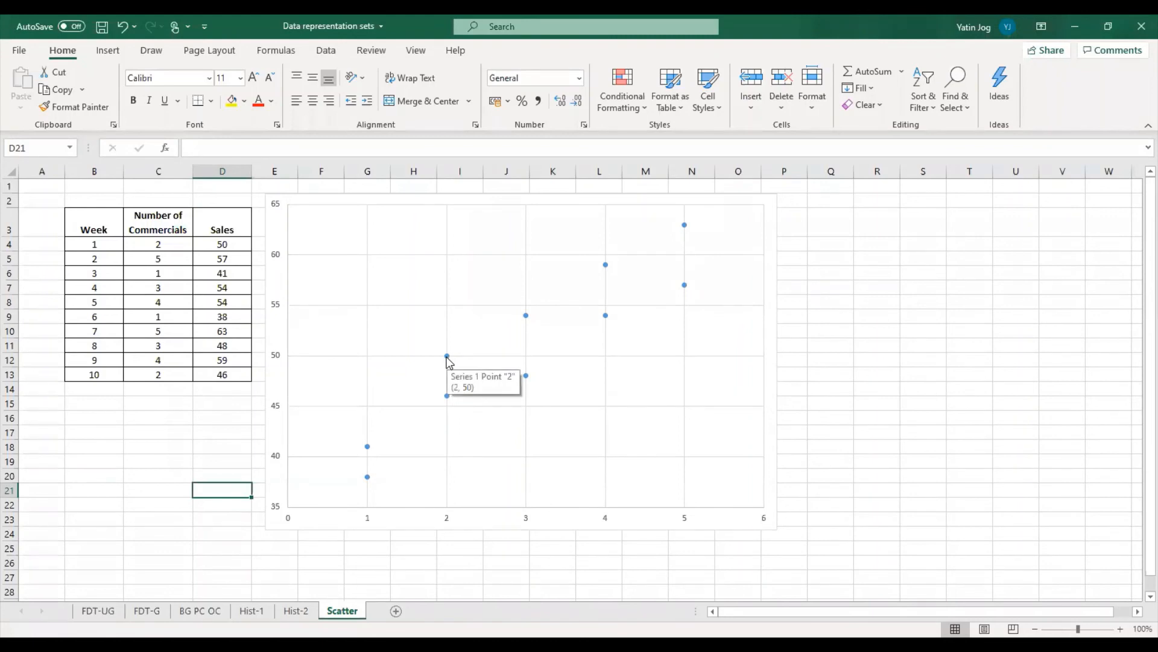
{"action": "left_click", "coordinate": [448, 360]}
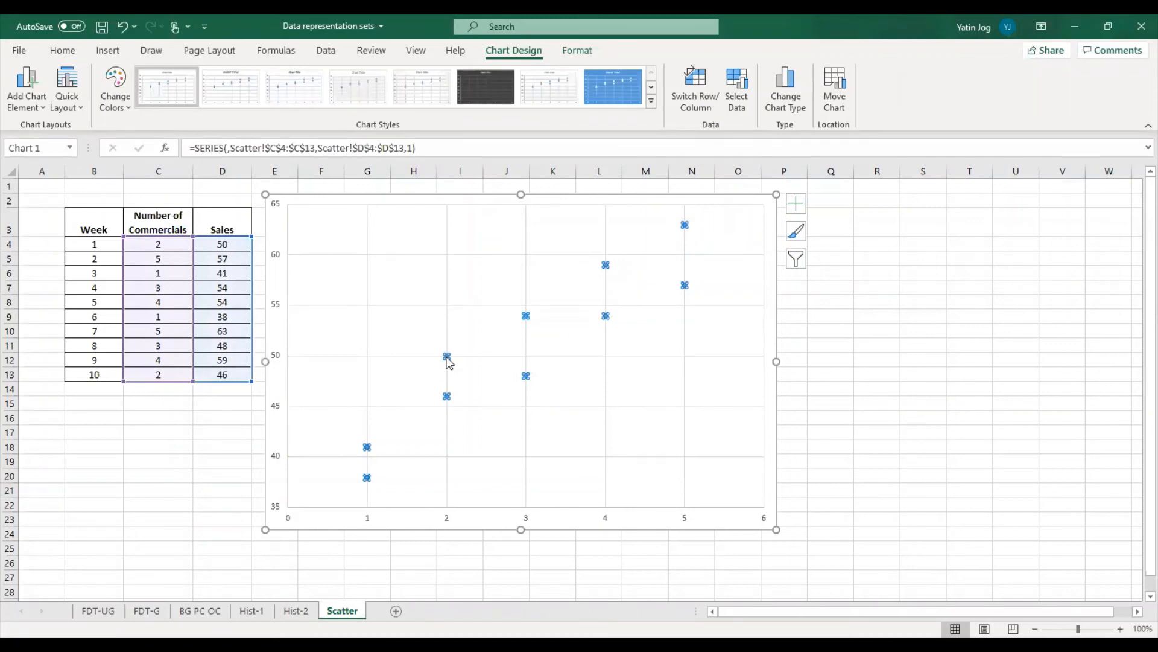
{"action": "right_click", "coordinate": [448, 361]}
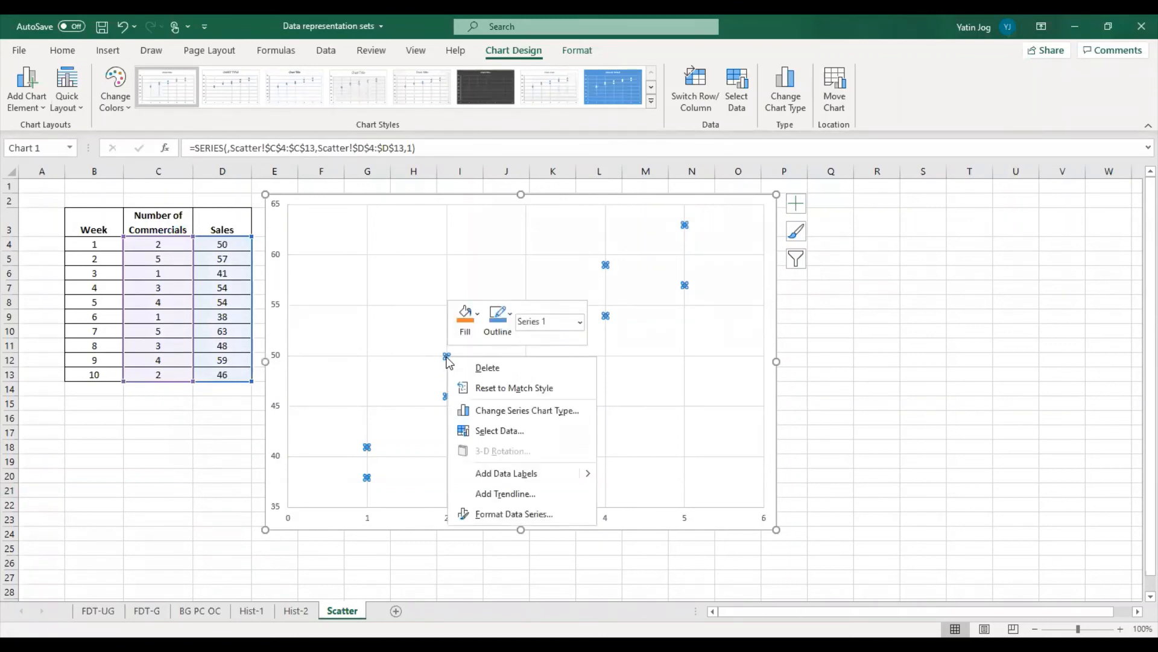
{"action": "left_click", "coordinate": [517, 494]}
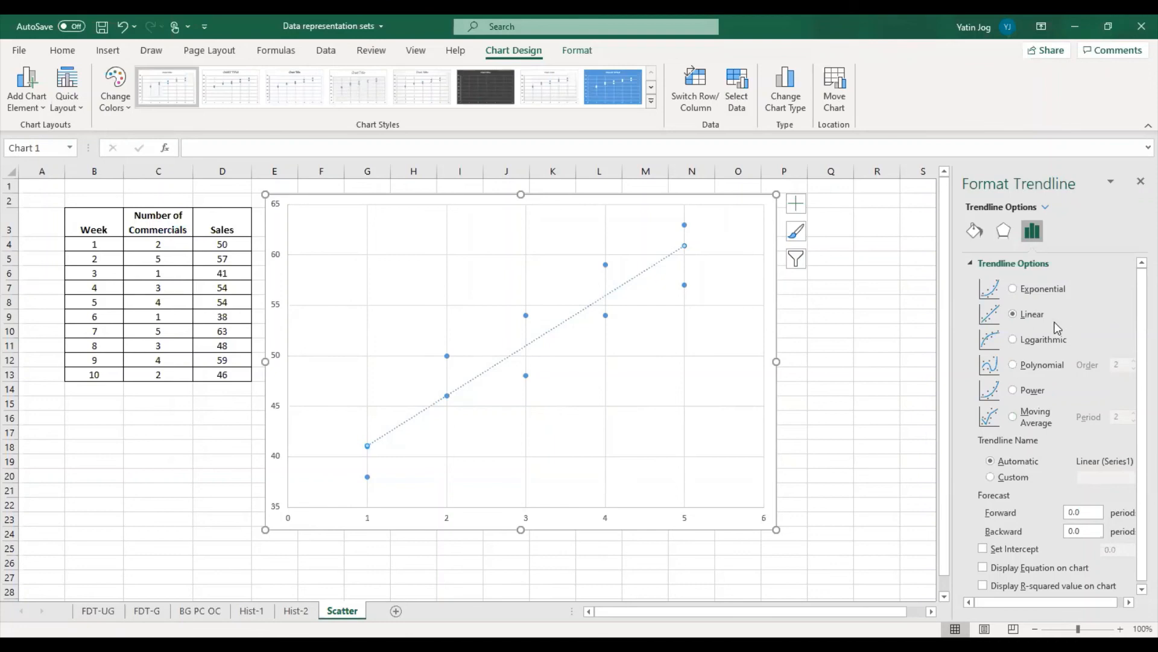
{"action": "left_click", "coordinate": [983, 569]}
{"action": "left_click", "coordinate": [983, 586]}
{"action": "left_click", "coordinate": [1139, 183]}
Move the trendline equation label slightly away from the line and enlarge its text to 18 pt
{"action": "left_click", "coordinate": [638, 235]}
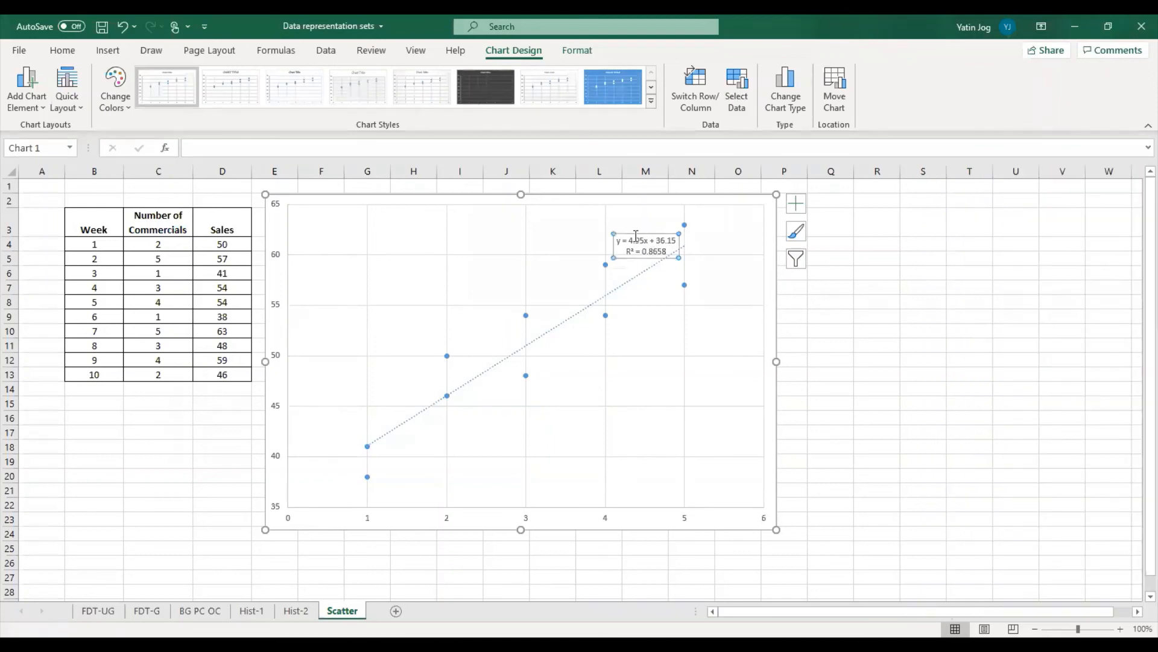
{"action": "left_click_drag", "start_coordinate": [636, 233], "coordinate": [622, 226]}
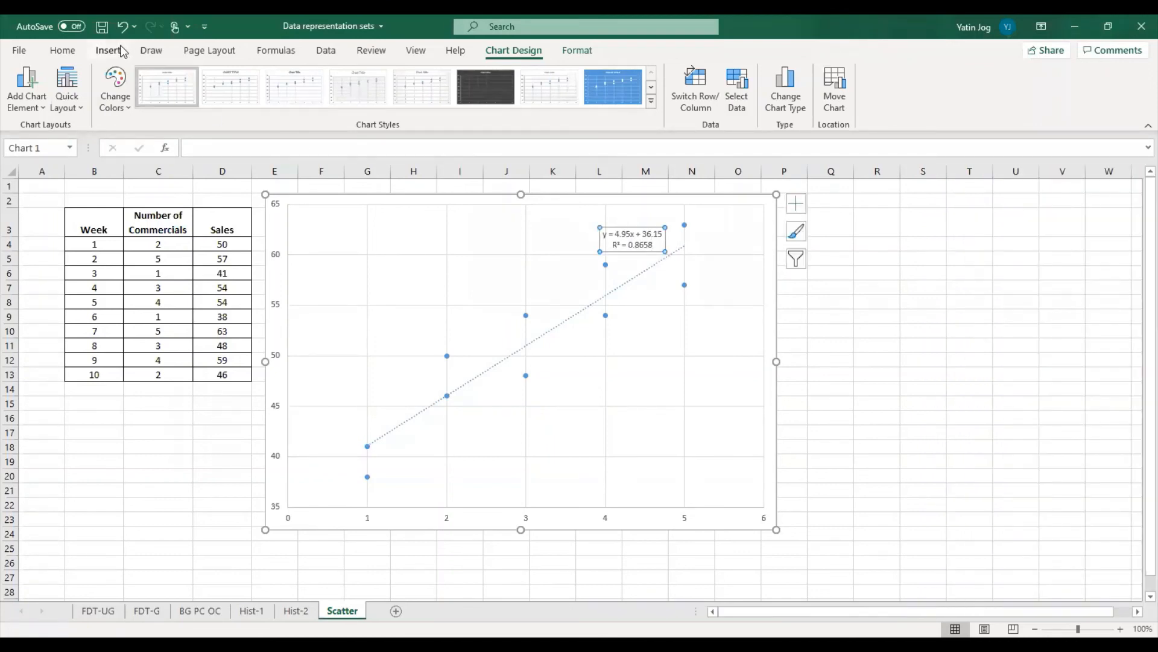
{"action": "left_click", "coordinate": [62, 50]}
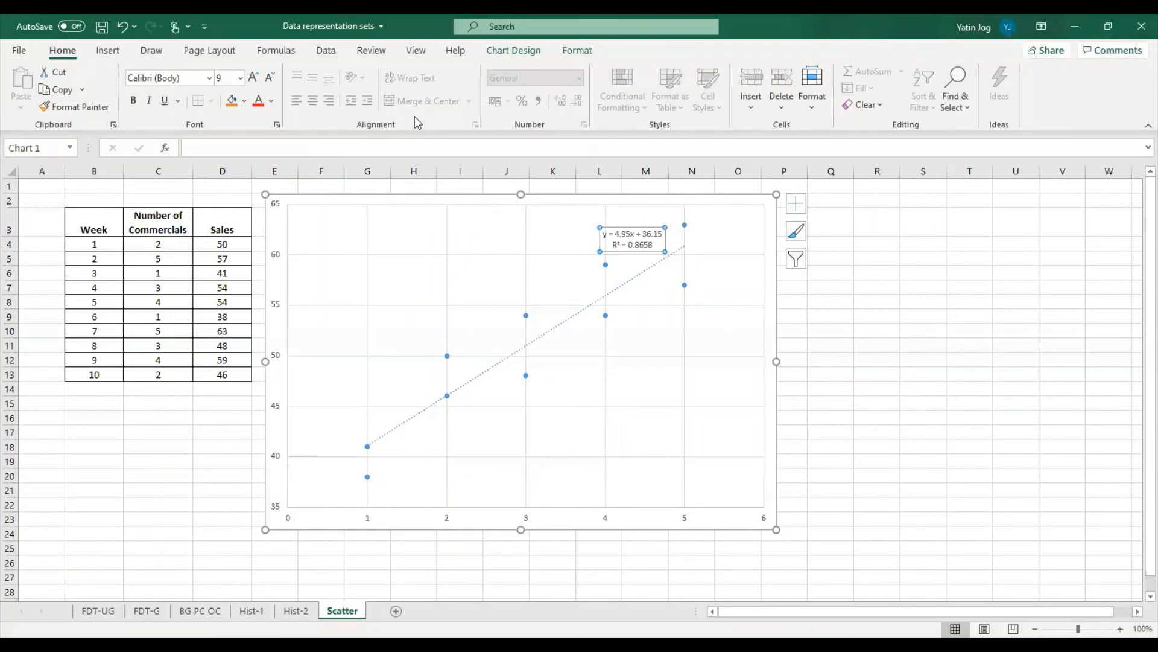
{"action": "left_click", "coordinate": [253, 77]}
{"action": "left_click", "coordinate": [253, 77]}
{"action": "left_click", "coordinate": [253, 78]}
{"action": "left_click", "coordinate": [253, 77]}
{"action": "left_click", "coordinate": [253, 77]}
{"action": "left_click", "coordinate": [253, 77]}
{"action": "left_click", "coordinate": [253, 77]}
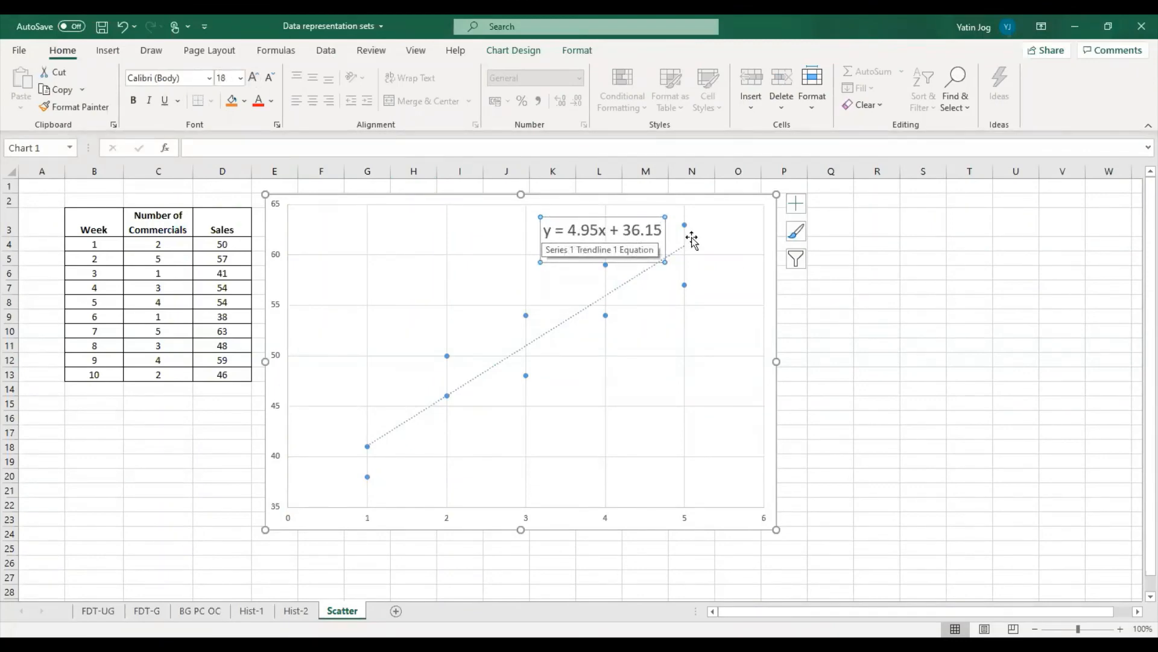
{"action": "left_click", "coordinate": [845, 317]}
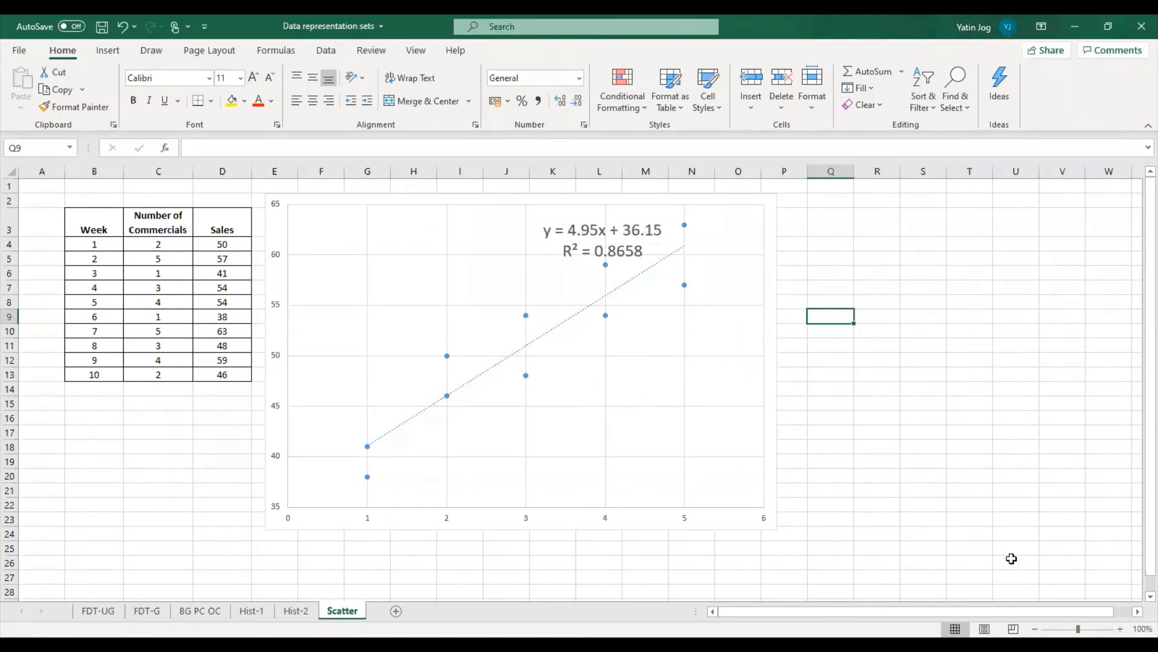
Handwrite y = mx + b in black ink beside the chart and underline m and b
{"action": "mouse_move", "coordinate": [858, 213]}
{"action": "left_mouse_down"}
{"action": "mouse_move", "coordinate": [857, 267]}
{"action": "mouse_move", "coordinate": [913, 236]}
{"action": "mouse_move", "coordinate": [915, 248]}
{"action": "left_mouse_up"}
{"action": "mouse_move", "coordinate": [937, 234]}
{"action": "left_mouse_down"}
{"action": "mouse_move", "coordinate": [962, 260]}
{"action": "mouse_move", "coordinate": [1029, 232]}
{"action": "left_mouse_up"}
{"action": "left_click_drag", "start_coordinate": [1021, 228], "coordinate": [1023, 245]}
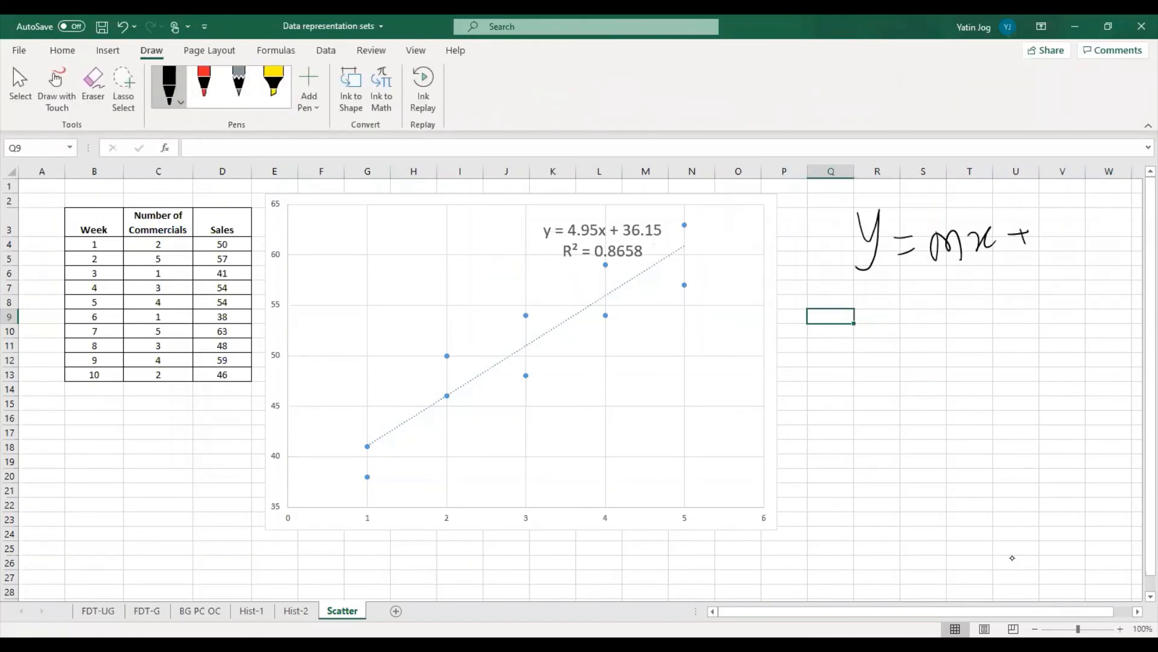
{"action": "left_click_drag", "start_coordinate": [1052, 204], "coordinate": [1056, 245]}
{"action": "left_click_drag", "start_coordinate": [934, 267], "coordinate": [968, 266]}
{"action": "left_click_drag", "start_coordinate": [1050, 261], "coordinate": [1084, 255]}
Draw an ink line from the trendline's upper end to a handwritten E(X) below the y = mx + b equation
{"action": "mouse_move", "coordinate": [680, 248]}
{"action": "left_mouse_down"}
{"action": "mouse_move", "coordinate": [856, 299]}
{"action": "mouse_move", "coordinate": [879, 336]}
{"action": "mouse_move", "coordinate": [896, 298]}
{"action": "left_mouse_up"}
{"action": "left_click_drag", "start_coordinate": [878, 314], "coordinate": [904, 311]}
{"action": "mouse_move", "coordinate": [879, 326]}
{"action": "left_mouse_down"}
{"action": "mouse_move", "coordinate": [915, 317]}
{"action": "mouse_move", "coordinate": [924, 329]}
{"action": "left_mouse_up"}
{"action": "mouse_move", "coordinate": [929, 306]}
{"action": "left_mouse_down"}
{"action": "mouse_move", "coordinate": [941, 324]}
{"action": "mouse_move", "coordinate": [933, 320]}
{"action": "left_mouse_up"}
{"action": "left_click_drag", "start_coordinate": [932, 312], "coordinate": [959, 294]}
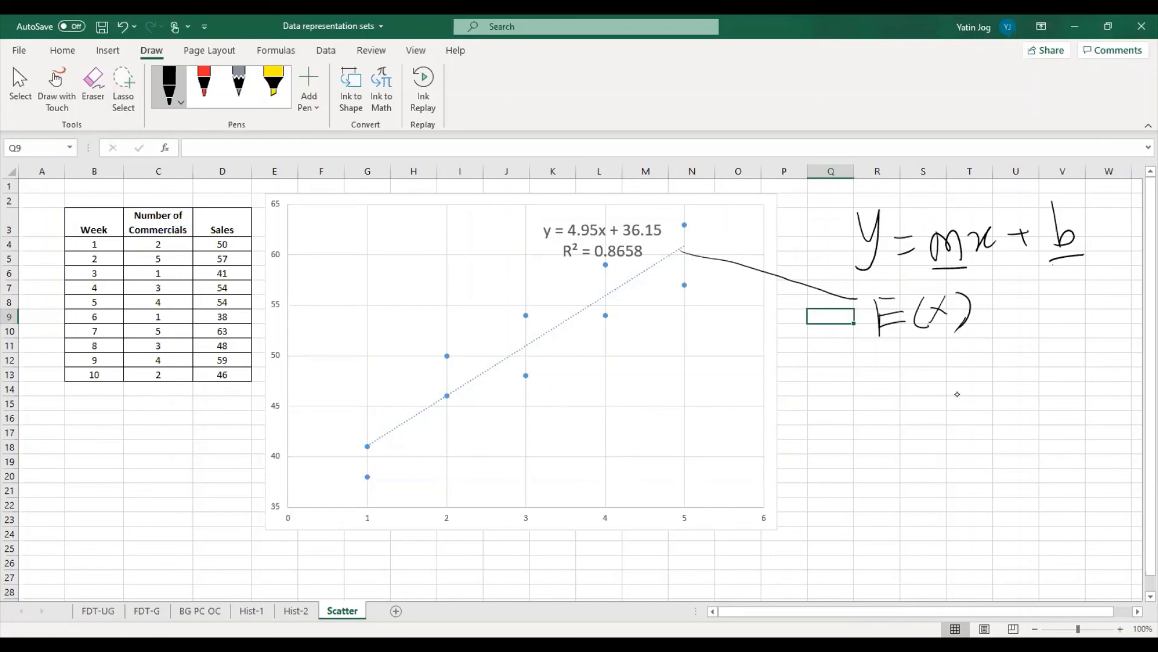
Sketch a dashed extension of the trendline and extend the horizontal axis to a handwritten 10 with a vertical line through it
{"action": "left_click_drag", "start_coordinate": [693, 241], "coordinate": [745, 210]}
{"action": "left_click_drag", "start_coordinate": [754, 205], "coordinate": [767, 197]}
{"action": "left_click_drag", "start_coordinate": [784, 506], "coordinate": [875, 500]}
{"action": "mouse_move", "coordinate": [757, 508]}
{"action": "left_mouse_down"}
{"action": "mouse_move", "coordinate": [914, 495]}
{"action": "mouse_move", "coordinate": [872, 522]}
{"action": "mouse_move", "coordinate": [872, 553]}
{"action": "left_mouse_up"}
{"action": "mouse_move", "coordinate": [887, 531]}
{"action": "left_mouse_down"}
{"action": "mouse_move", "coordinate": [880, 544]}
{"action": "mouse_move", "coordinate": [895, 548]}
{"action": "mouse_move", "coordinate": [888, 535]}
{"action": "left_mouse_up"}
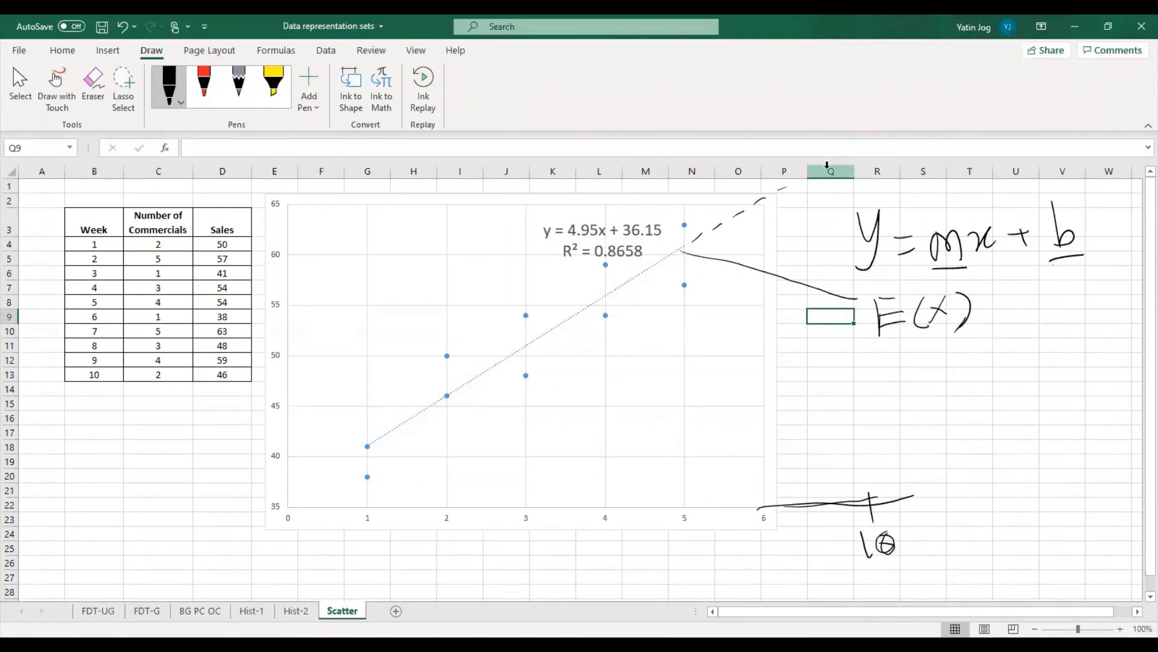
{"action": "left_click_drag", "start_coordinate": [863, 187], "coordinate": [885, 520]}
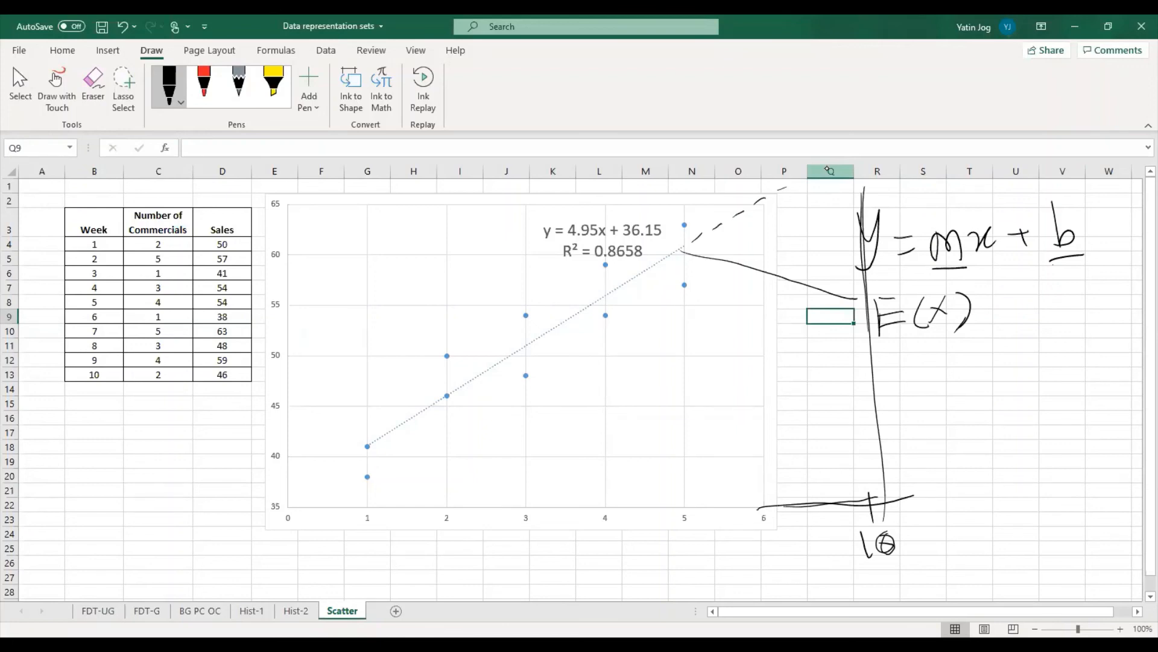
Enter 10 commercials in C14 and calculate the predicted sales in D14 with =4.95*10+36.15
{"action": "left_click", "coordinate": [140, 390]}
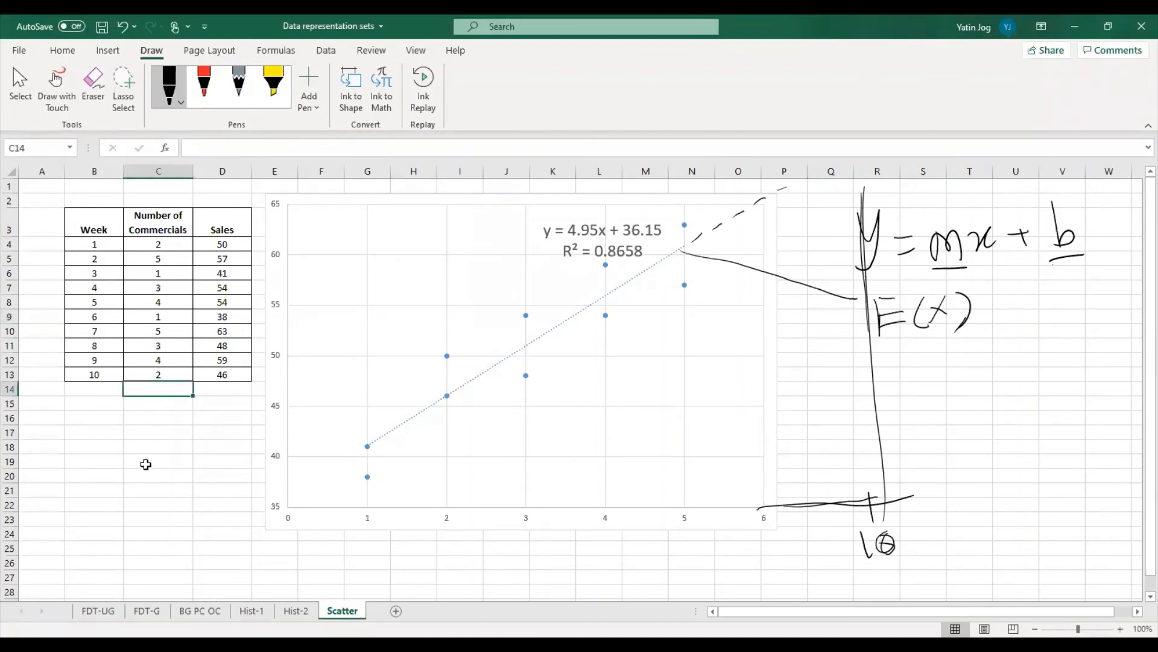
{"action": "type", "text": "10"}
{"action": "key", "text": "Tab"}
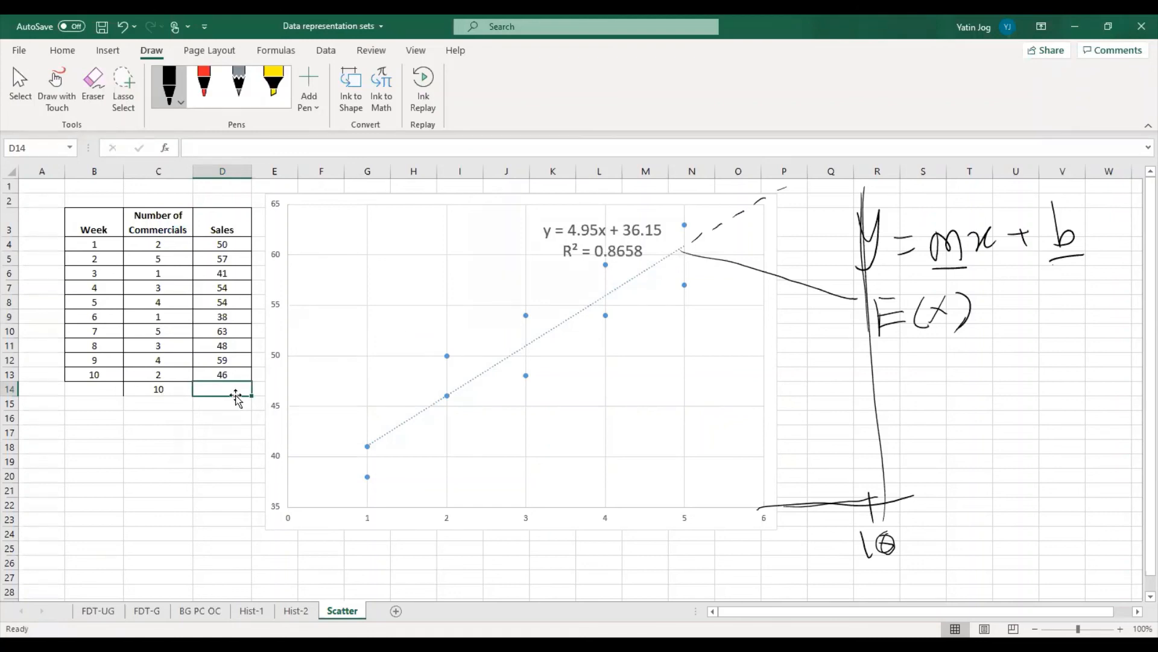
{"action": "type", "text": "="}
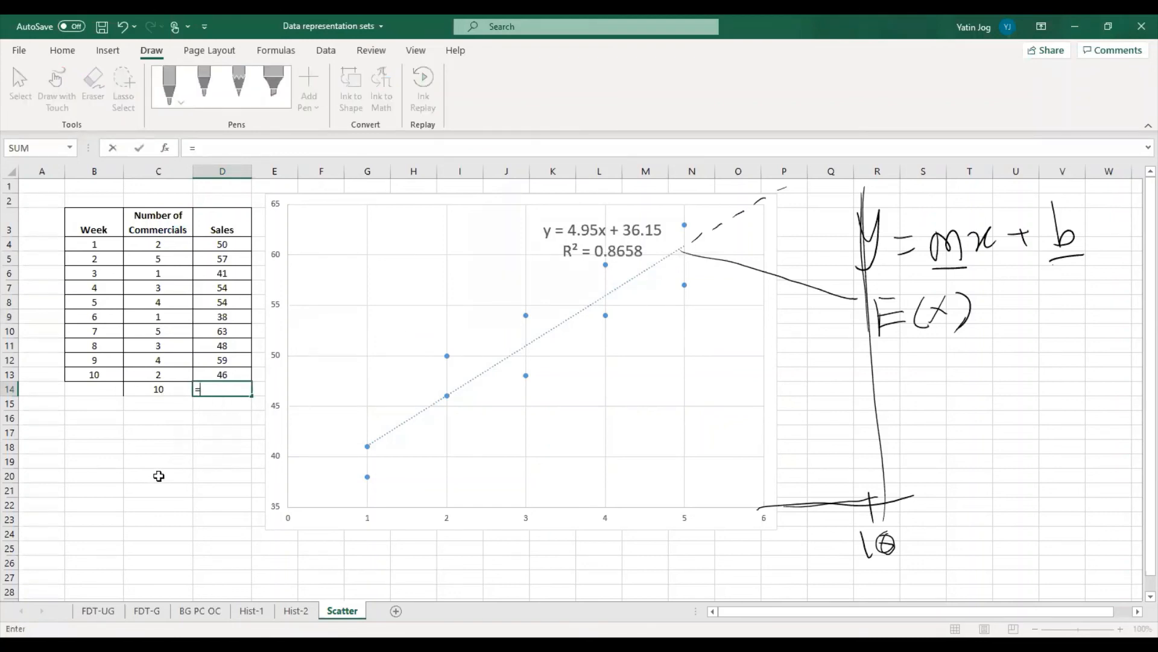
{"action": "type", "text": "4.95*10+36.15"}
{"action": "key", "text": "Return"}
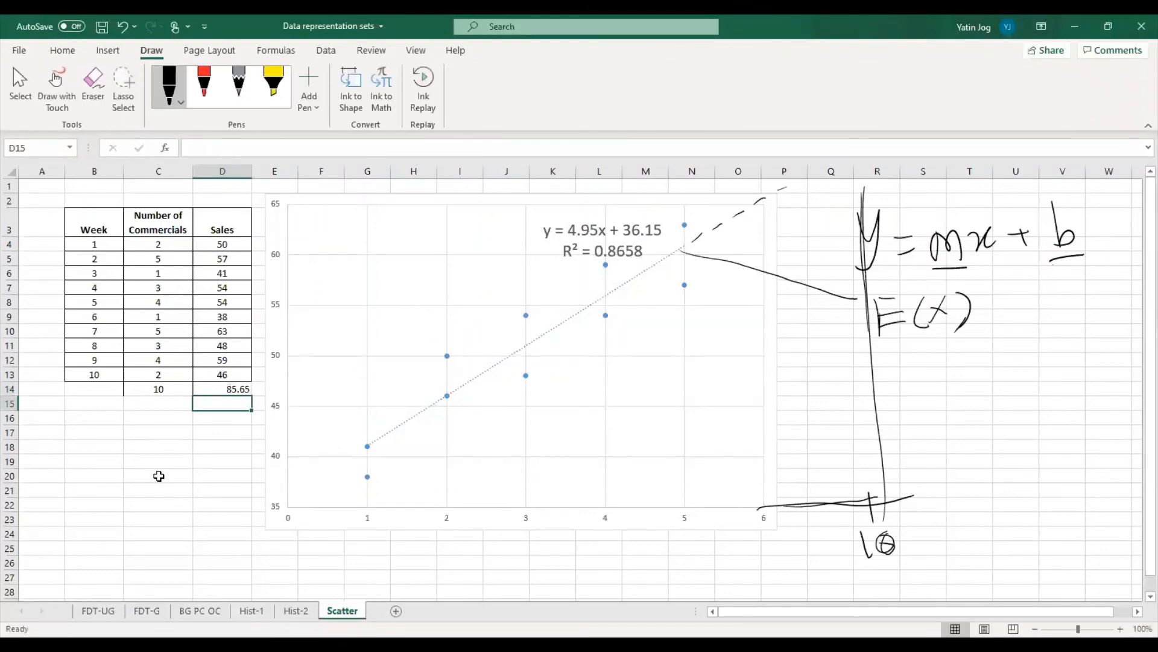
{"action": "key", "text": "Up"}
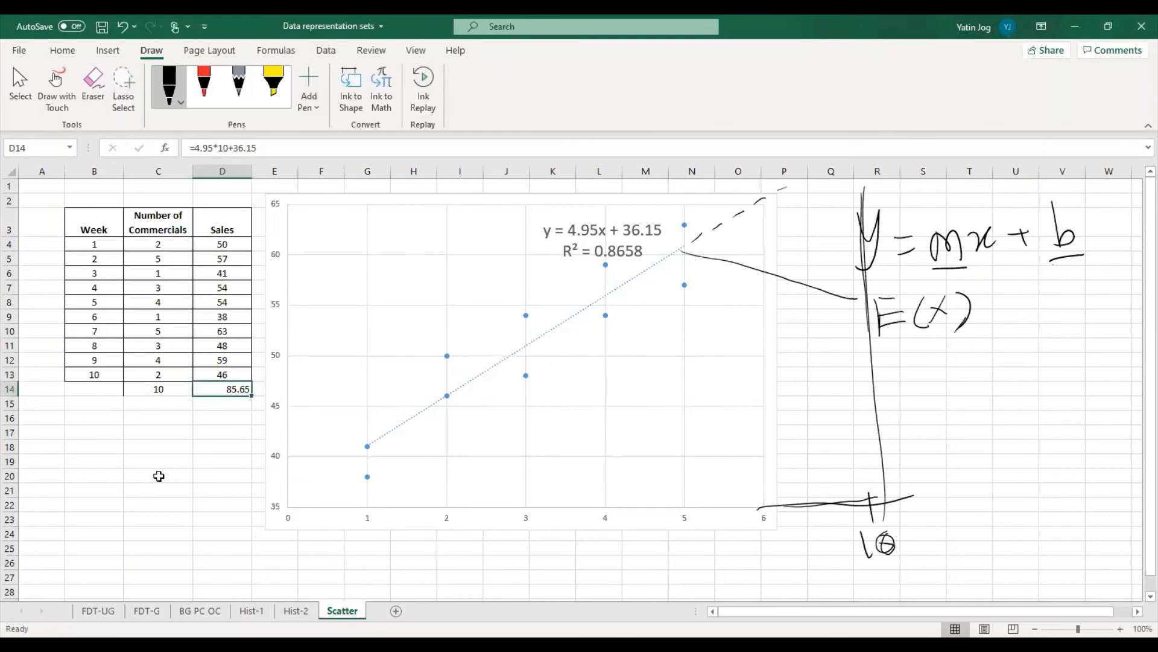